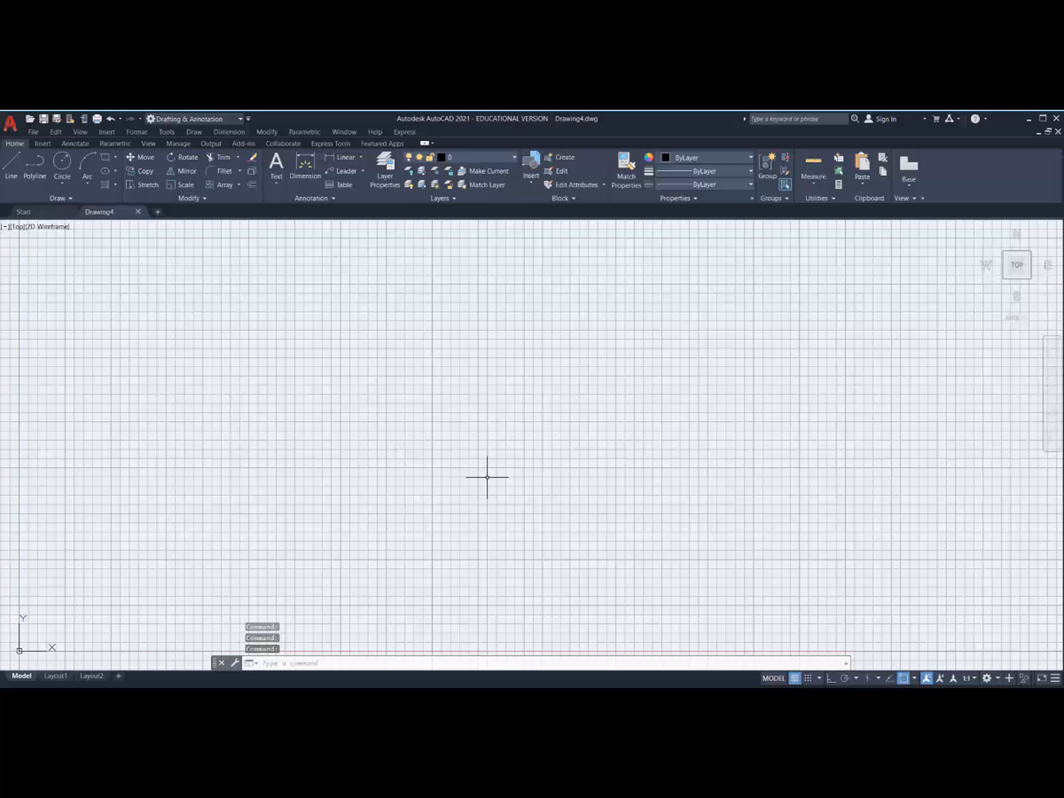
Step: Set the drawing units' length type to Architectural with a precision of 0'-0 1/16"
{"action": "type", "text": "units"}
{"action": "key", "text": "Return"}
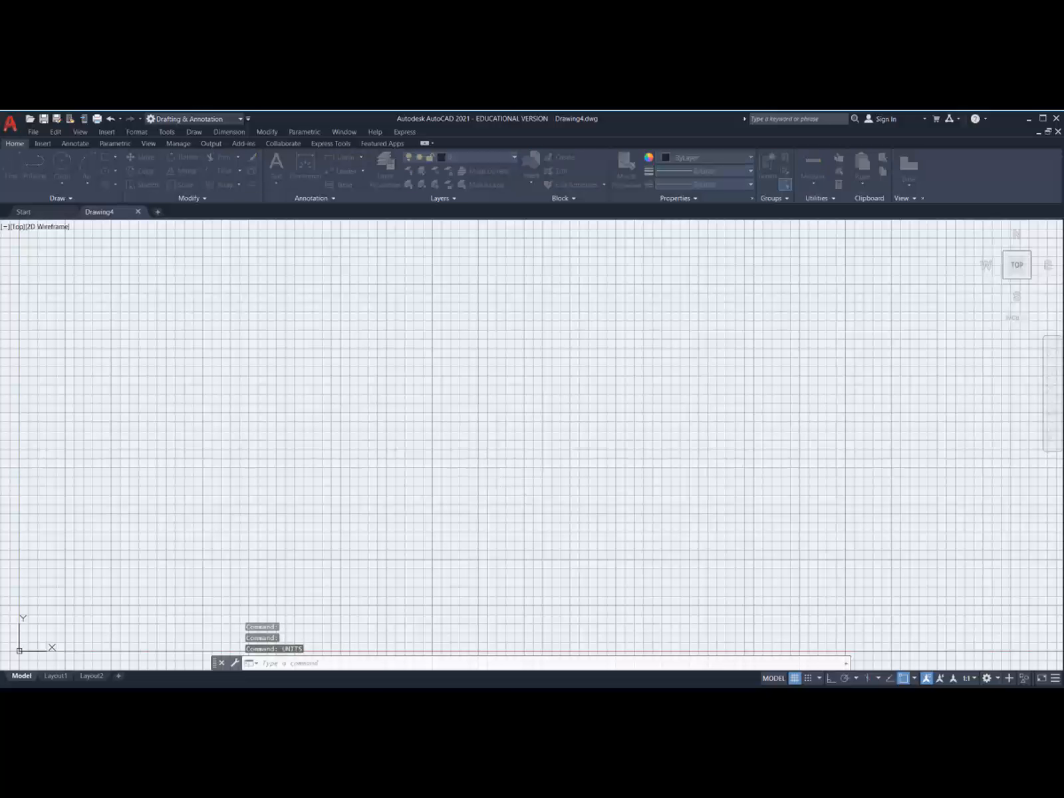
{"action": "left_click", "coordinate": [519, 330]}
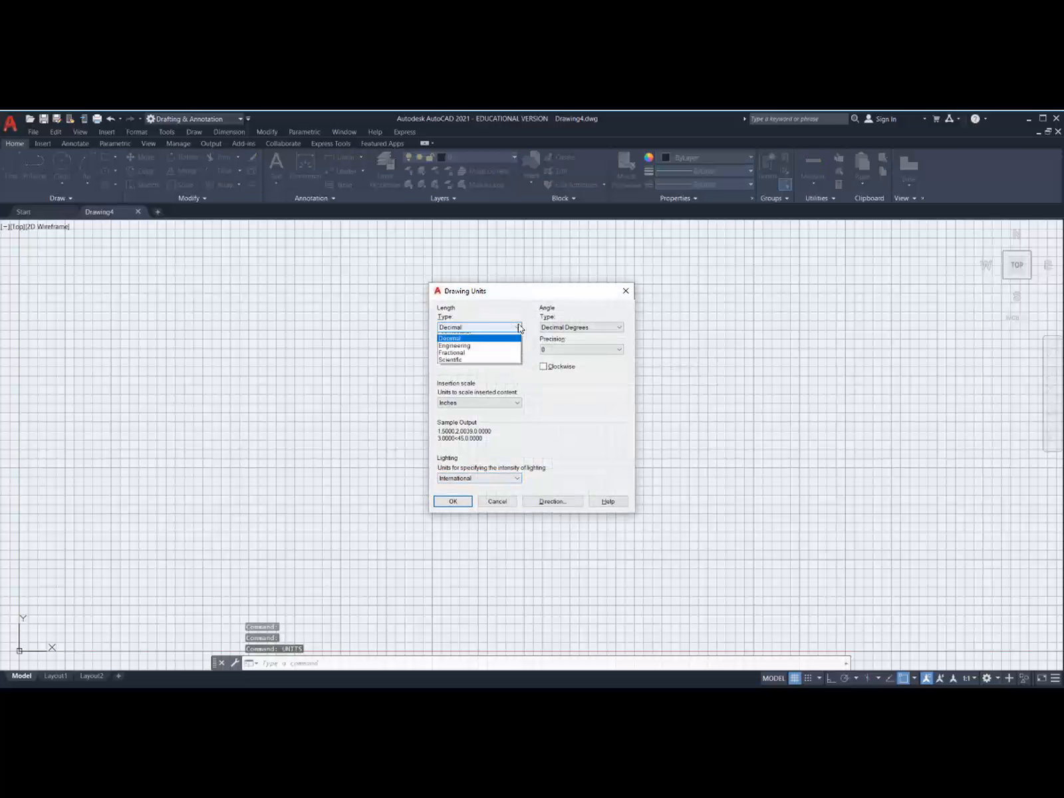
{"action": "left_click", "coordinate": [462, 341]}
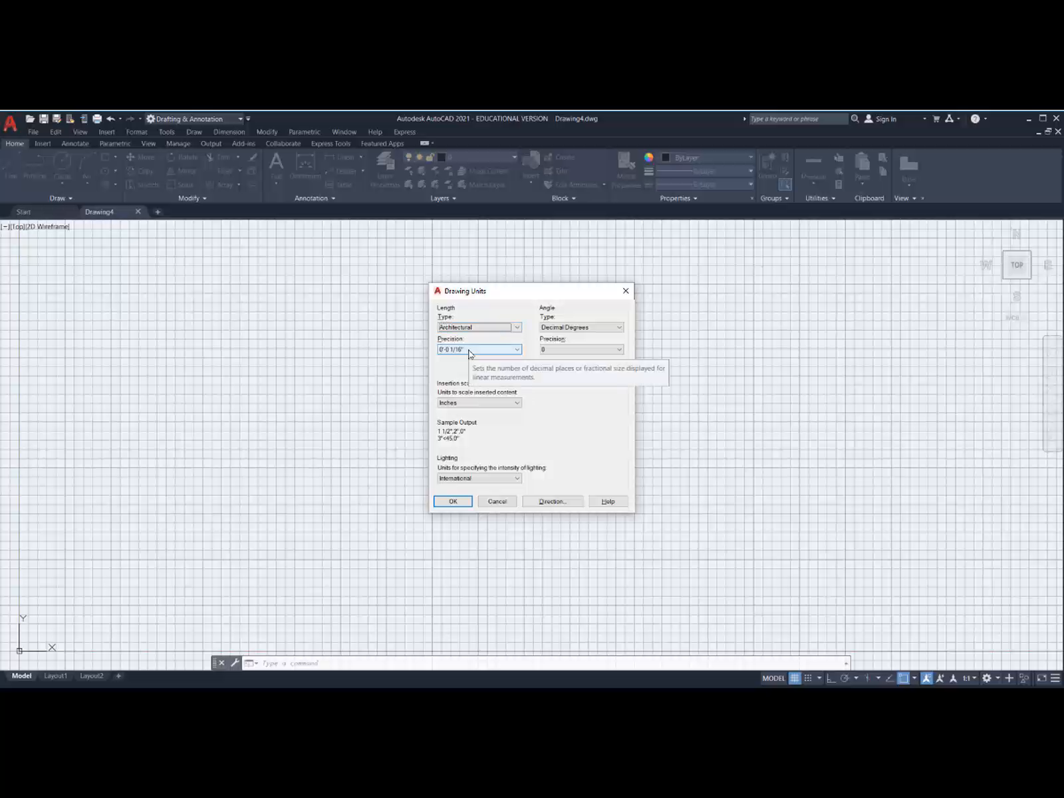
{"action": "left_click", "coordinate": [454, 503]}
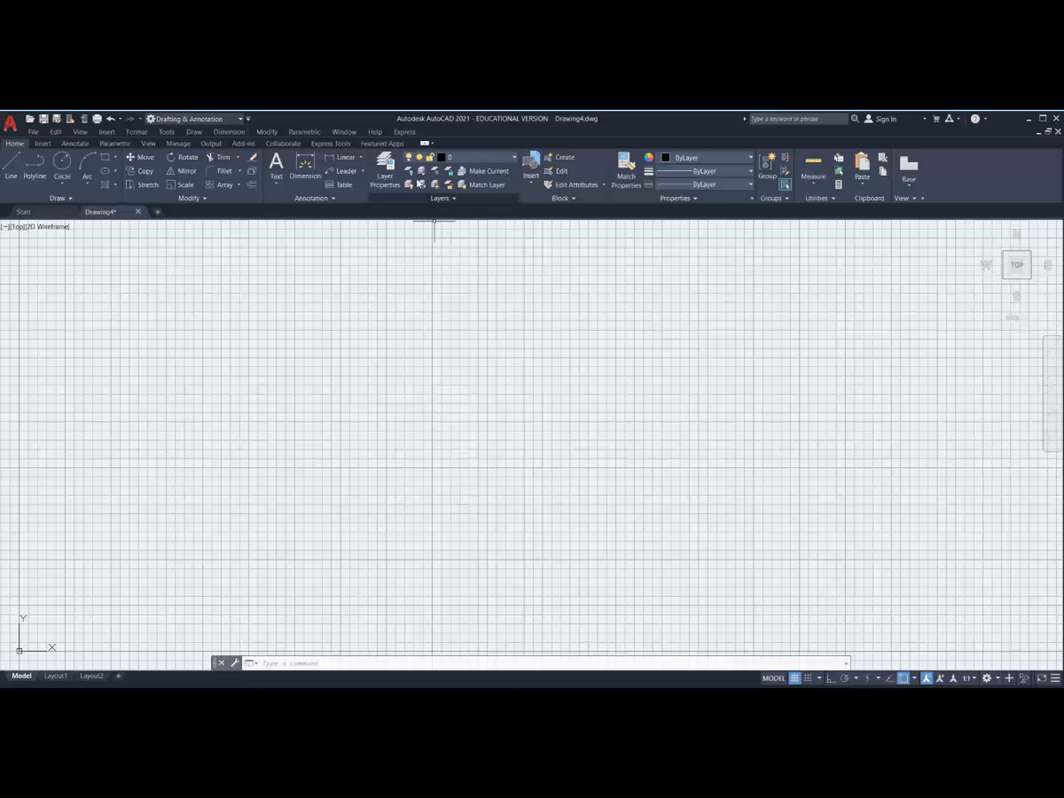
Step: Create a new layer named Insert and make it the current layer
{"action": "left_click", "coordinate": [392, 171]}
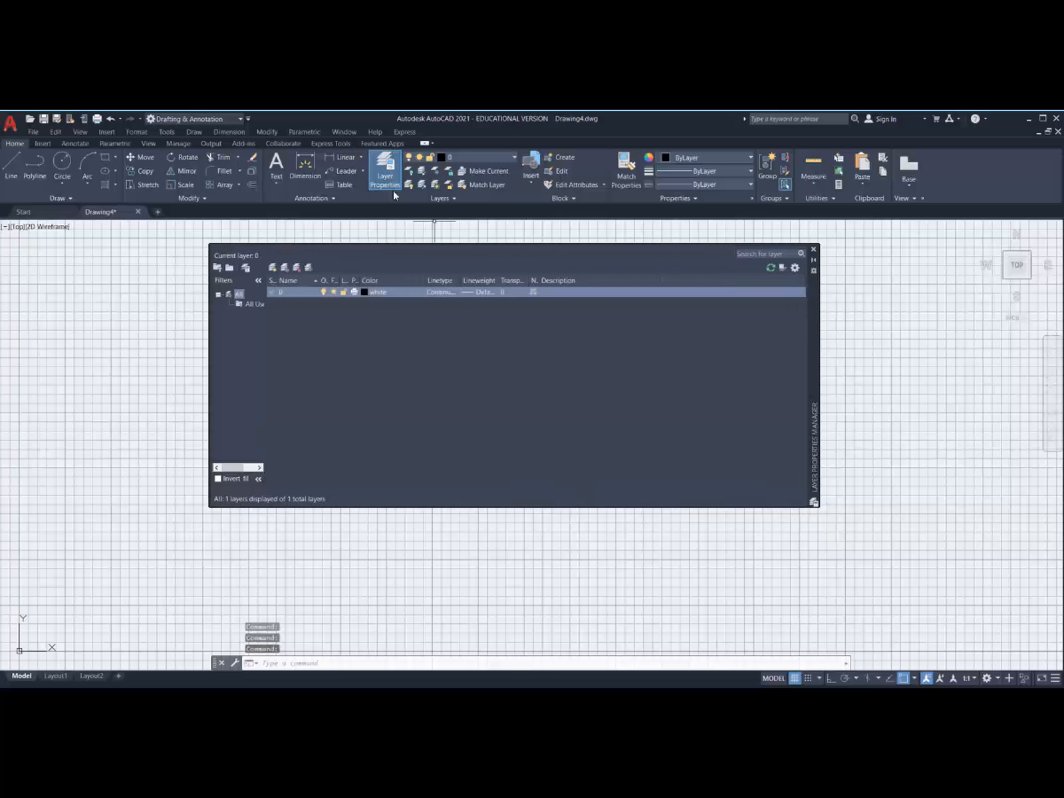
{"action": "left_click", "coordinate": [273, 267]}
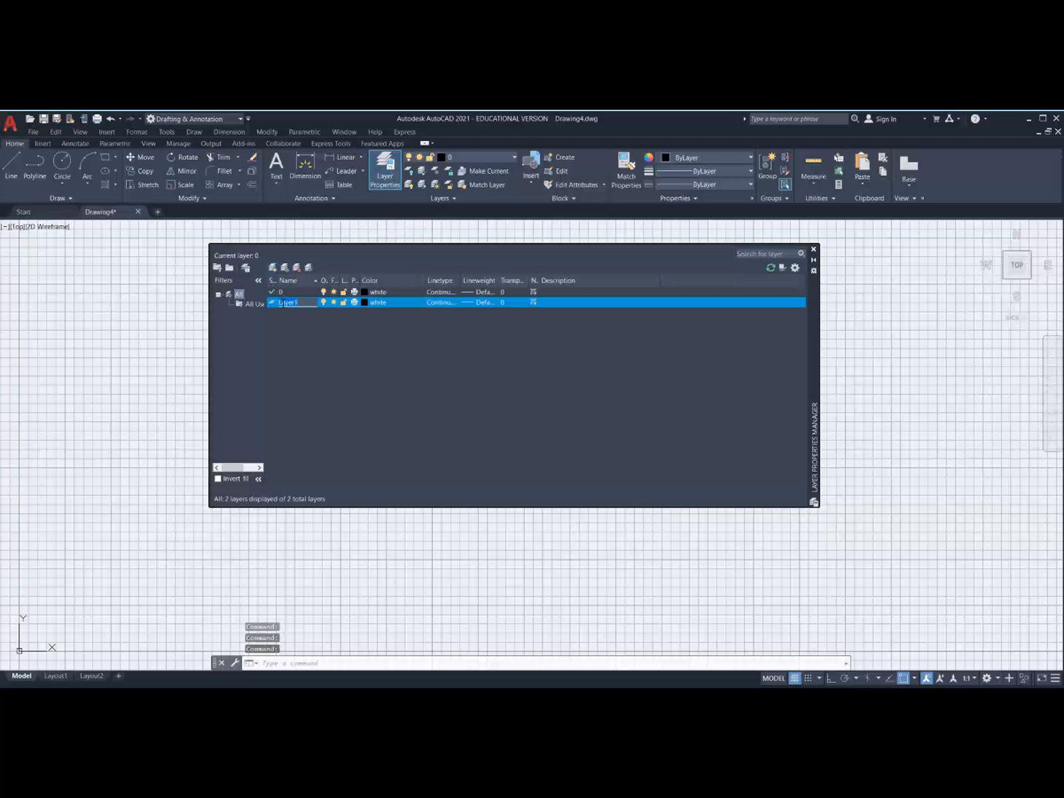
{"action": "type", "text": "I"}
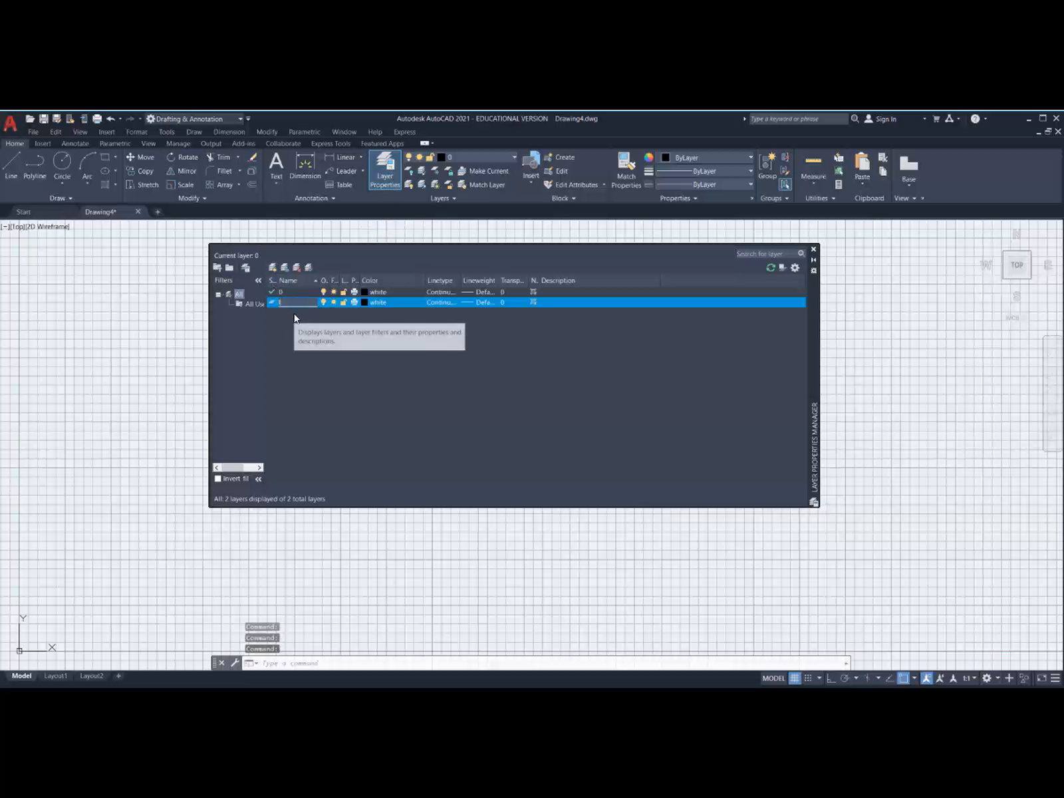
{"action": "type", "text": "nsert"}
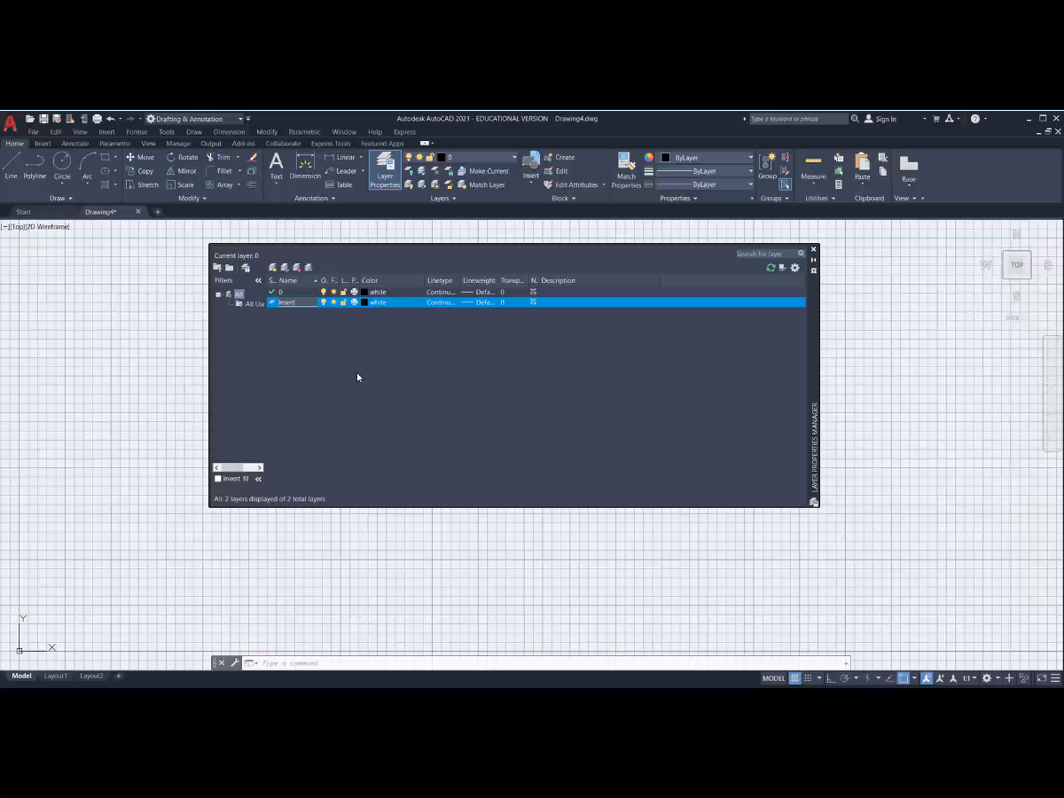
{"action": "double_click", "coordinate": [271, 303]}
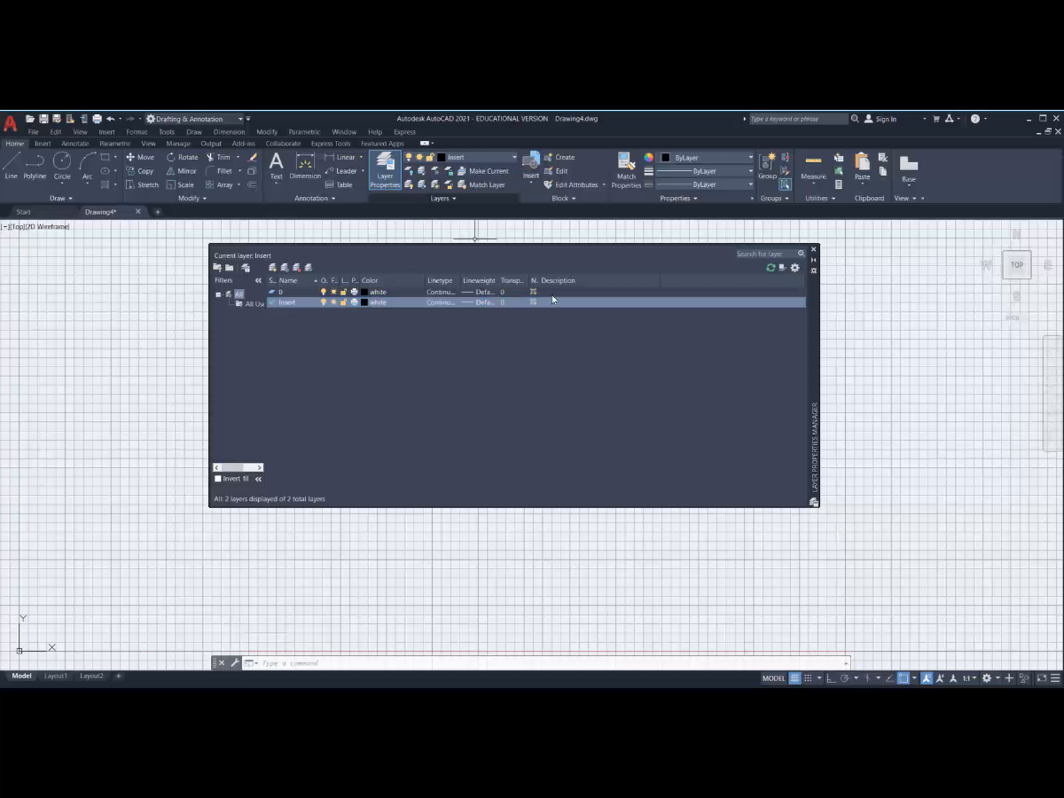
{"action": "left_click", "coordinate": [813, 249]}
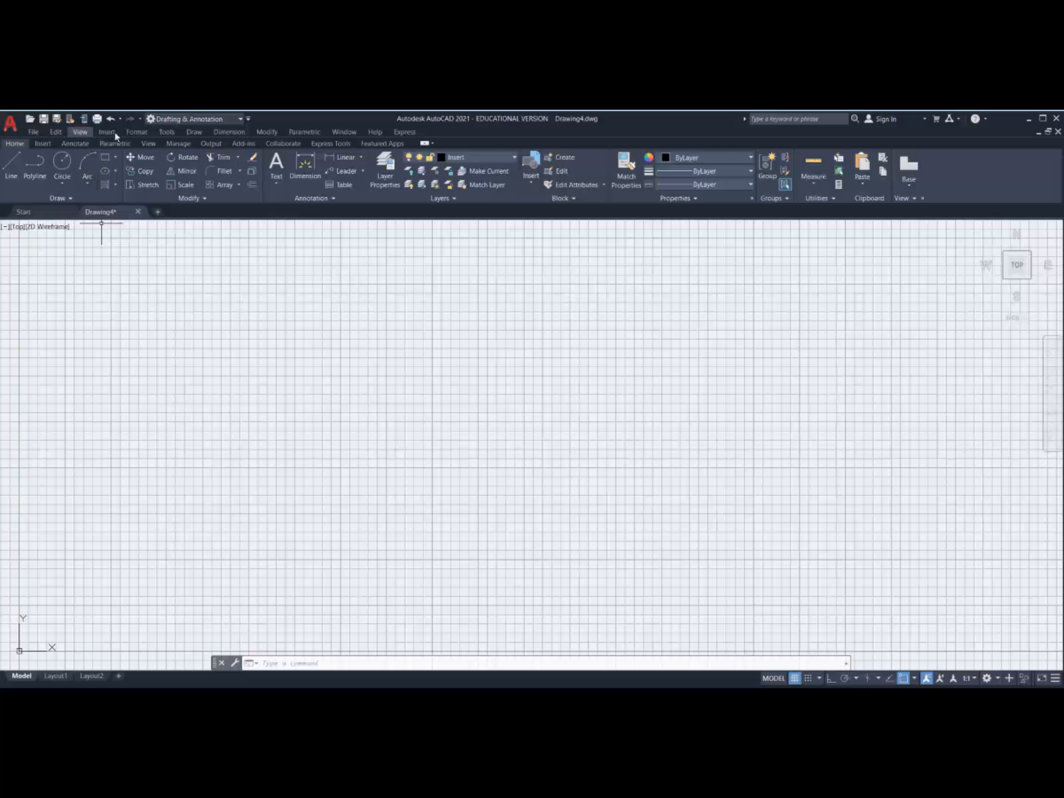
Step: Attach LAND 258 - Assignment #1.pdf as a PDF underlay, picking its insertion point on screen and accepting scale factor 1
{"action": "left_click", "coordinate": [248, 119]}
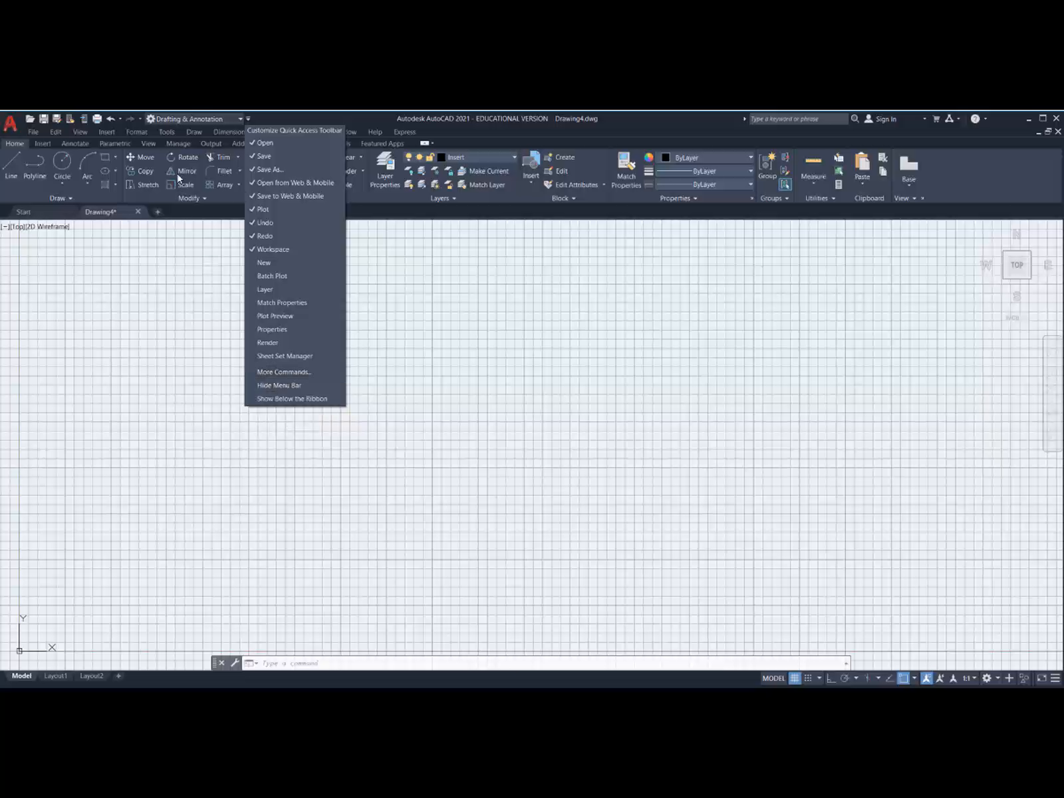
{"action": "left_click", "coordinate": [221, 302]}
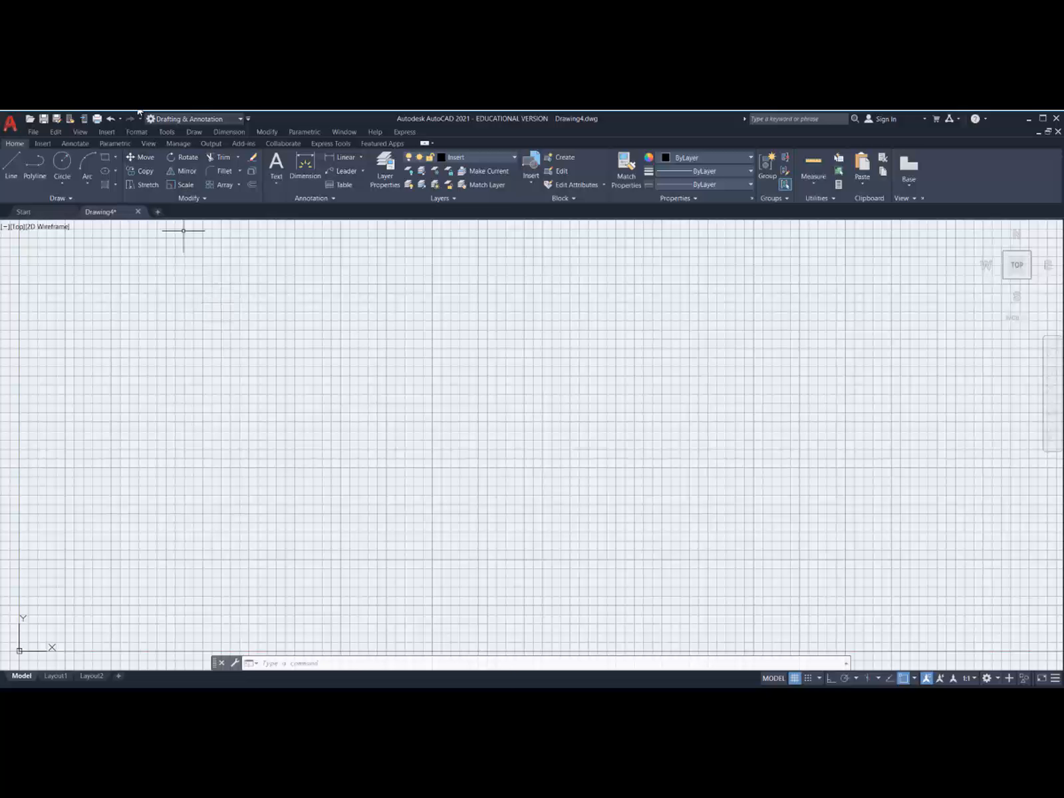
{"action": "left_click", "coordinate": [109, 132]}
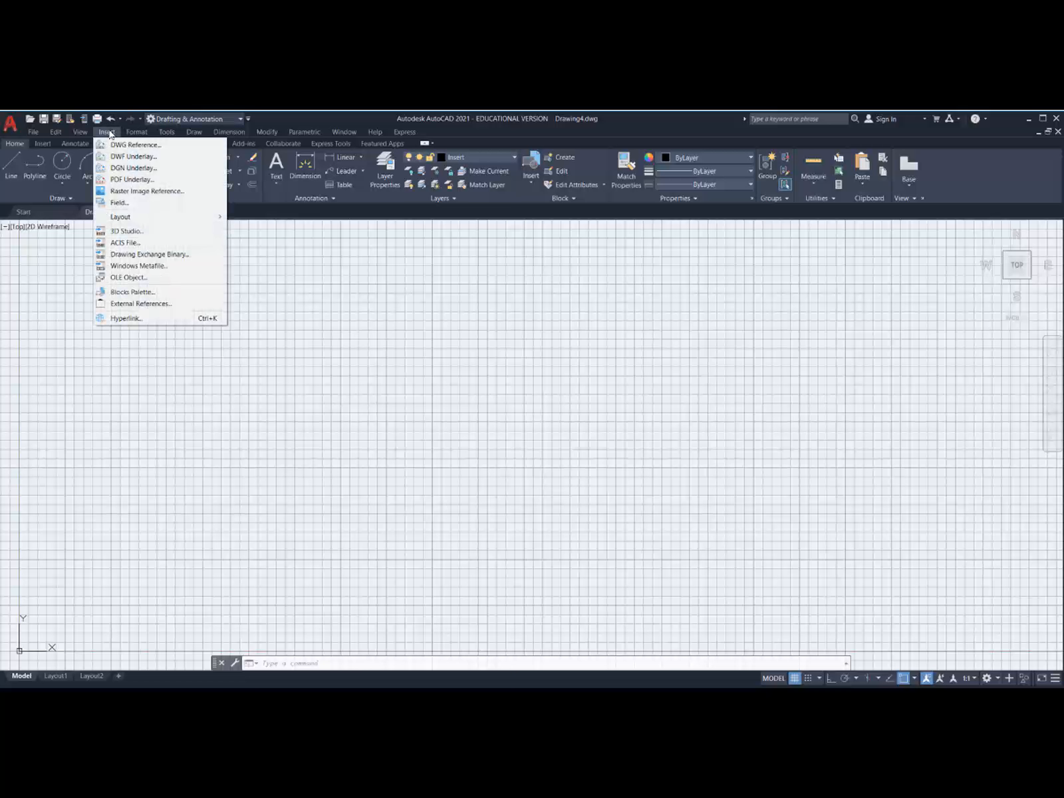
{"action": "left_click", "coordinate": [119, 181]}
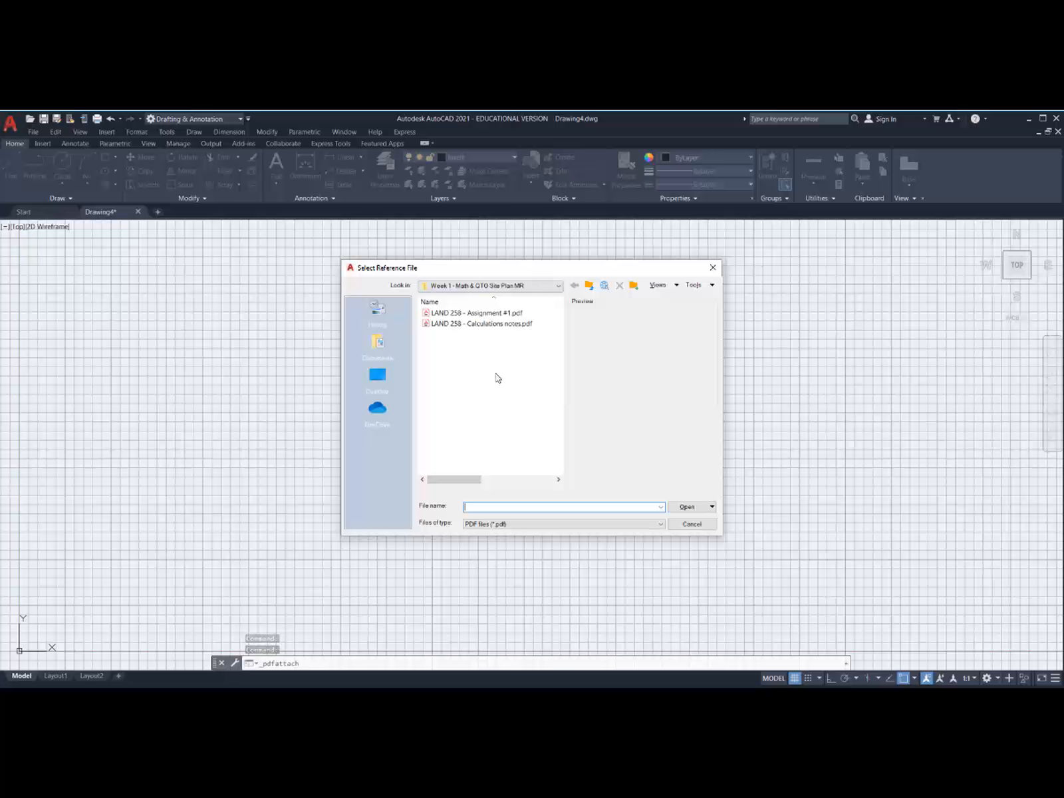
{"action": "left_click", "coordinate": [482, 316]}
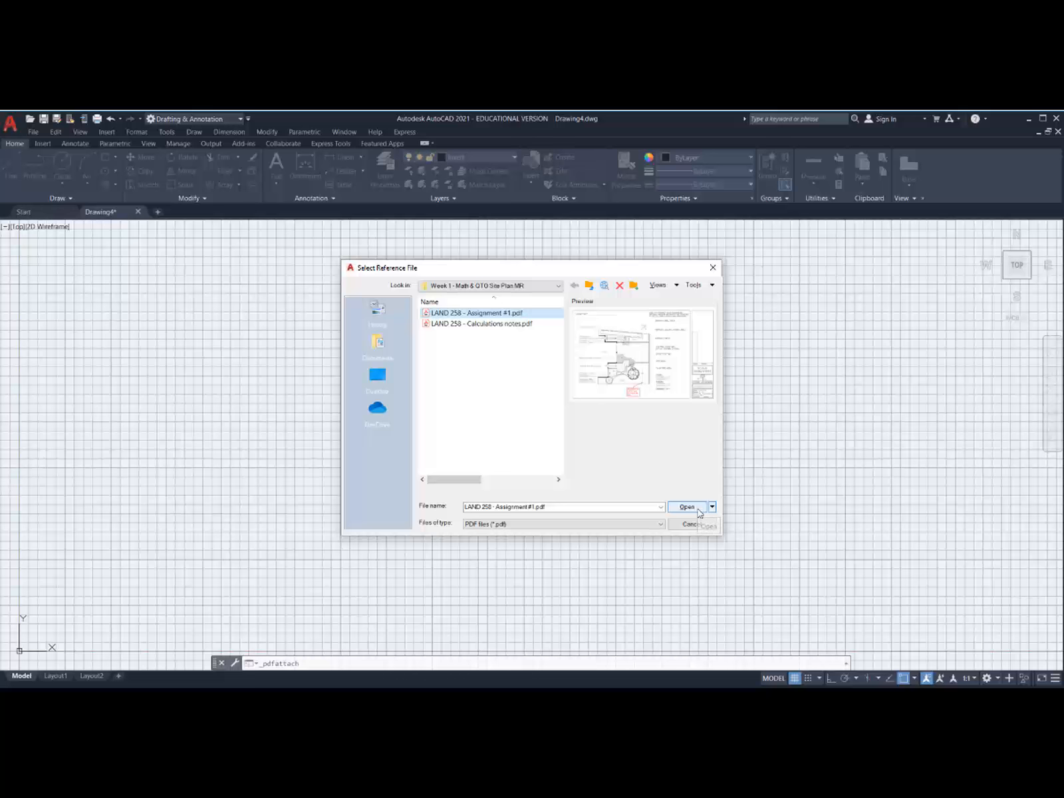
{"action": "left_click", "coordinate": [702, 509]}
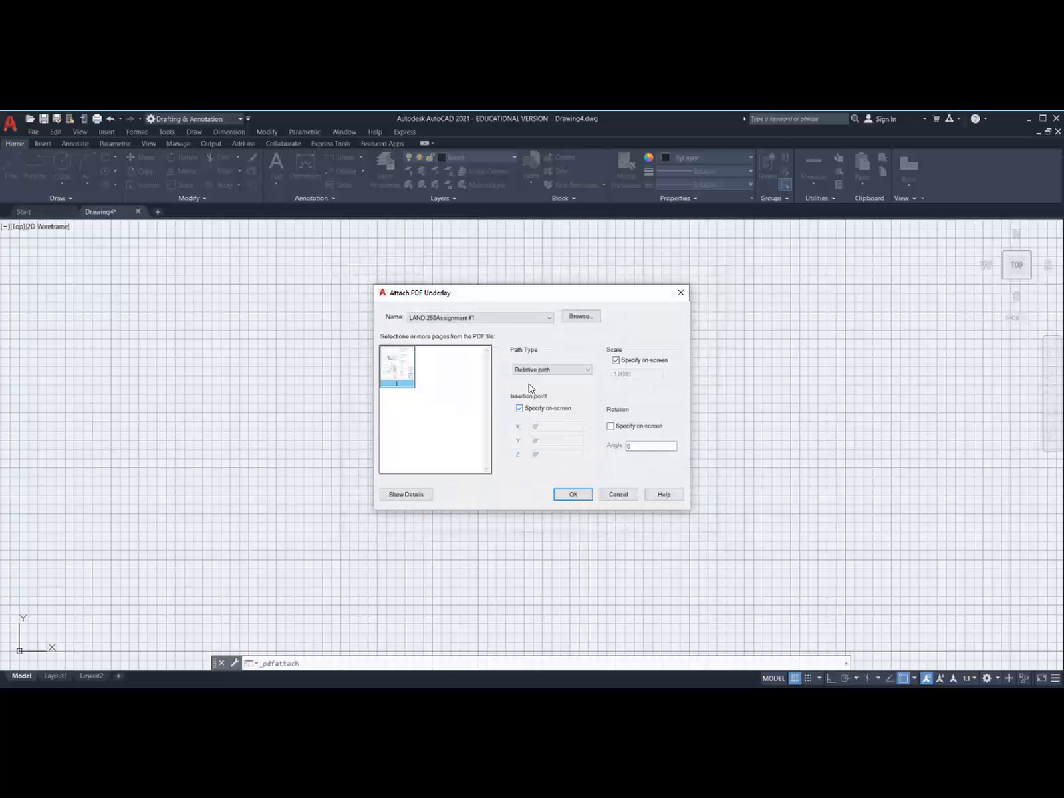
{"action": "left_click", "coordinate": [520, 410]}
{"action": "left_click", "coordinate": [573, 494]}
{"action": "left_click", "coordinate": [224, 557]}
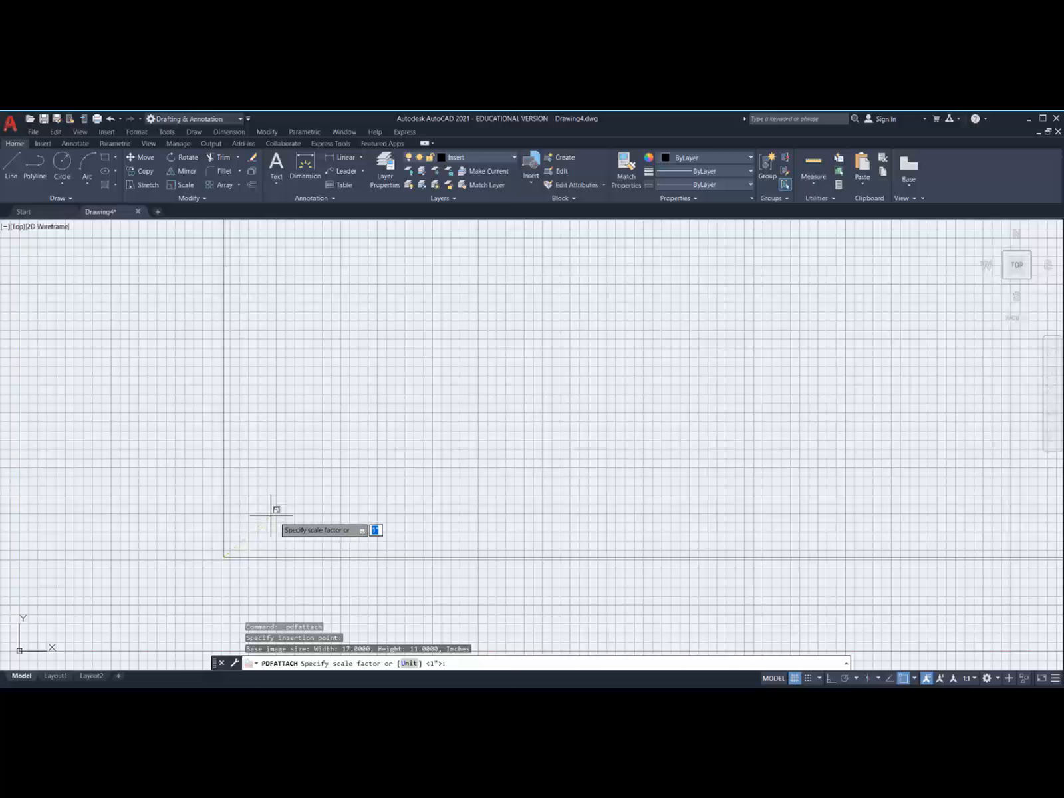
{"action": "key", "text": "Return"}
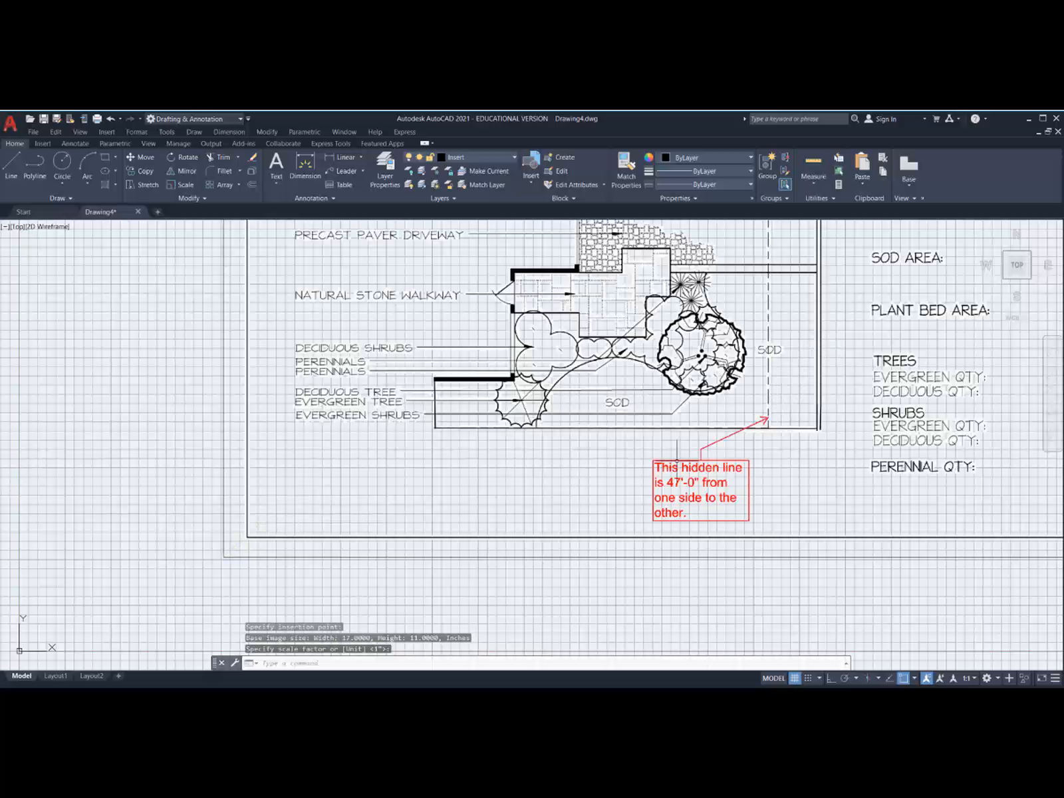
Step: Examine the attached site plan, its title block and the red note about the hidden line's length
{"action": "scroll", "coordinate": [575, 421], "scroll_direction": "down", "scroll_amount": 3}
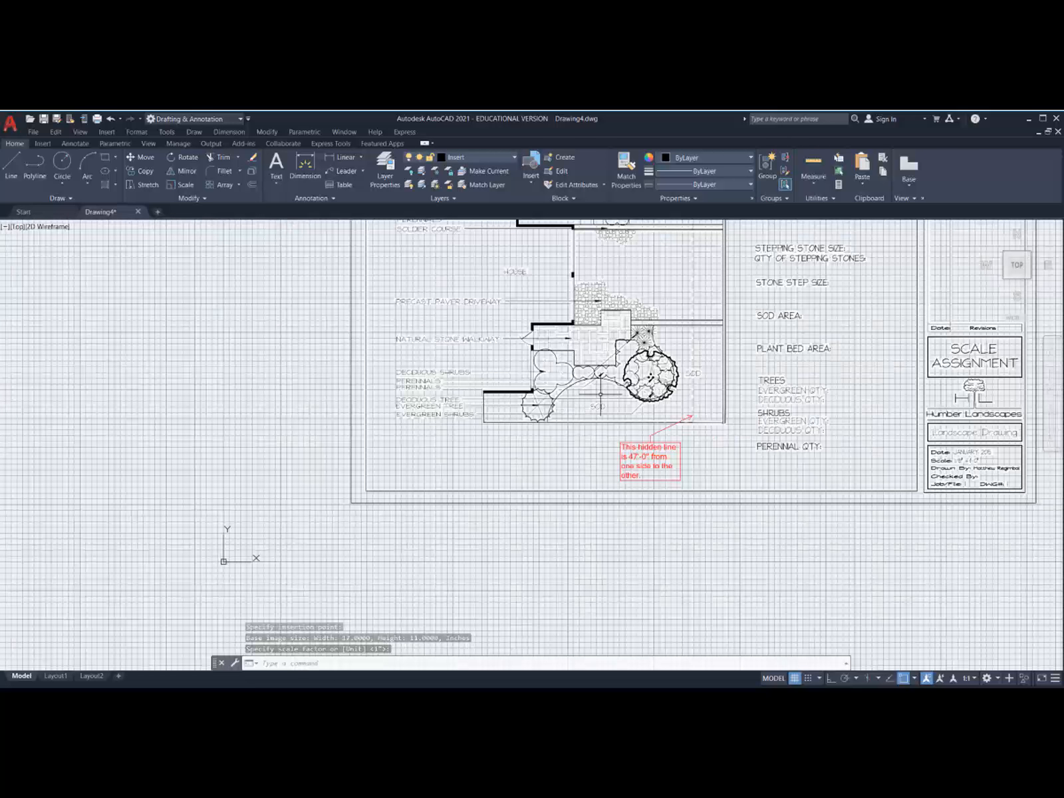
{"action": "middle_click_drag", "start_coordinate": [635, 389], "coordinate": [489, 431]}
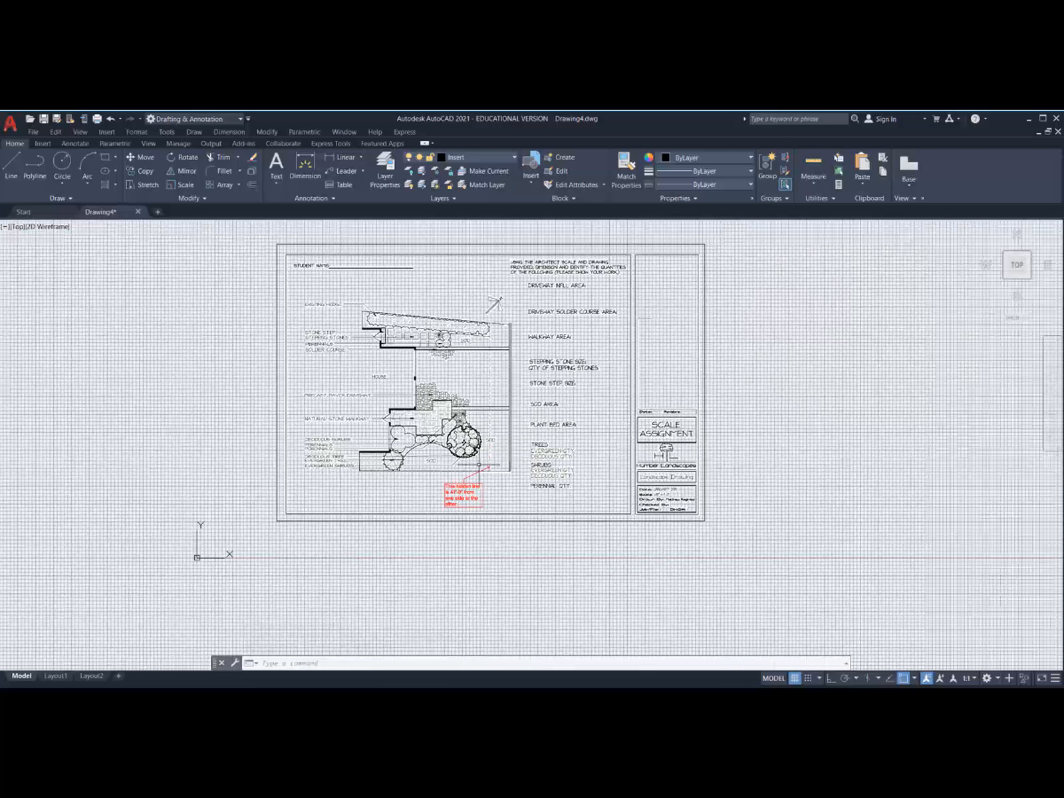
{"action": "scroll", "coordinate": [471, 469], "scroll_direction": "up", "scroll_amount": 2}
{"action": "scroll", "coordinate": [471, 468], "scroll_direction": "up", "scroll_amount": 2}
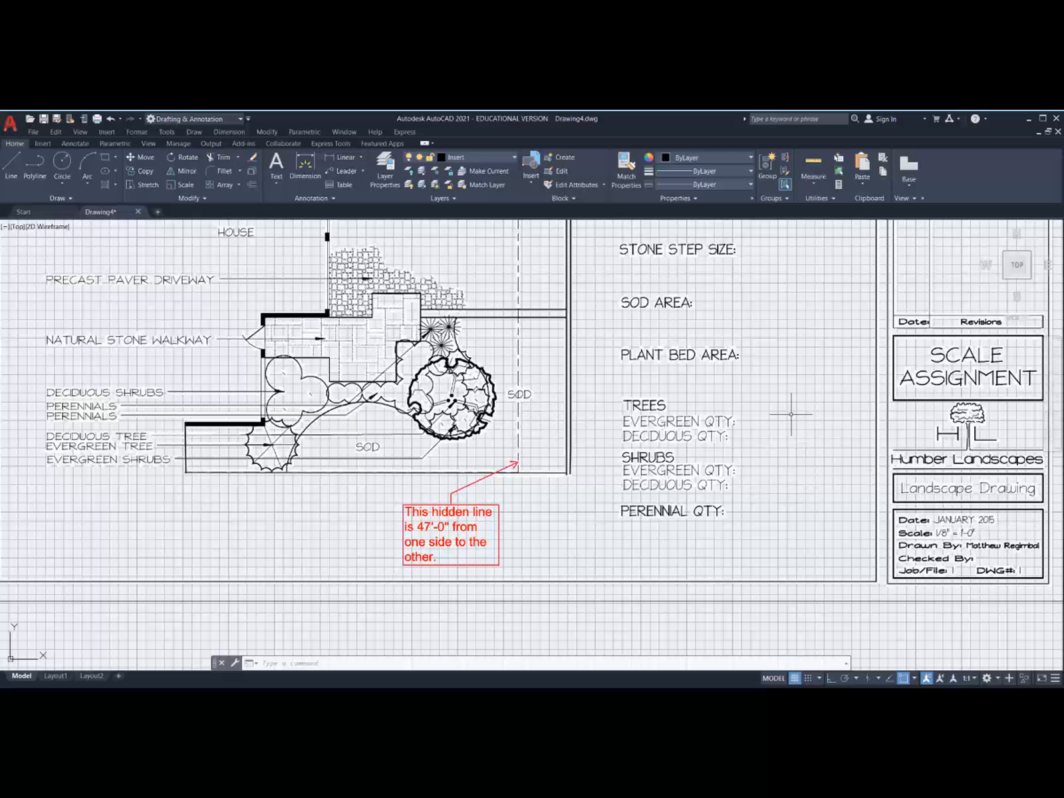
{"action": "scroll", "coordinate": [665, 395], "scroll_direction": "down", "scroll_amount": 2}
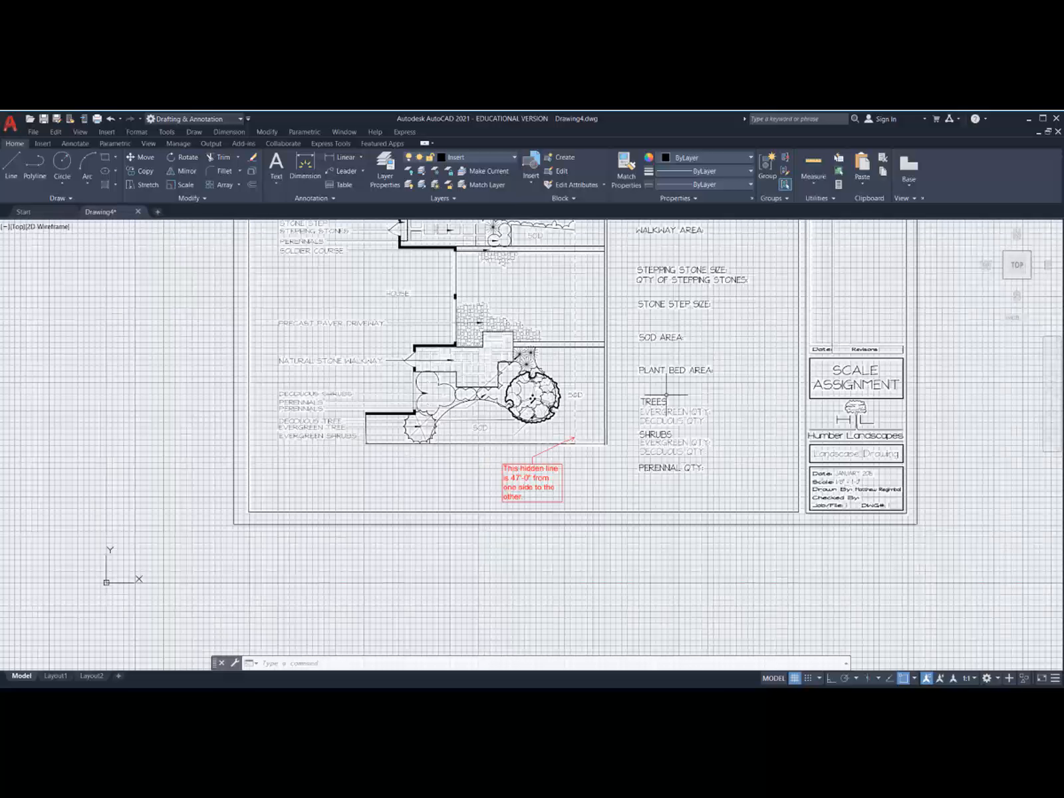
{"action": "middle_click_drag", "start_coordinate": [652, 399], "coordinate": [583, 472]}
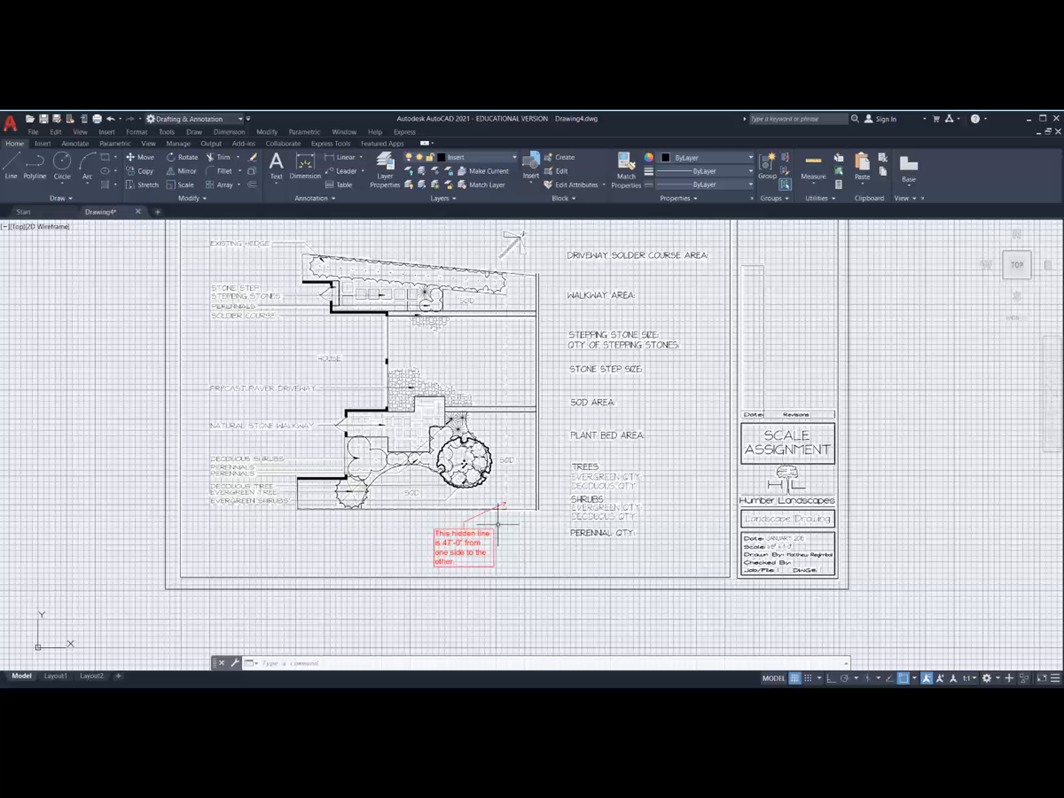
{"action": "scroll", "coordinate": [504, 514], "scroll_direction": "up", "scroll_amount": 5}
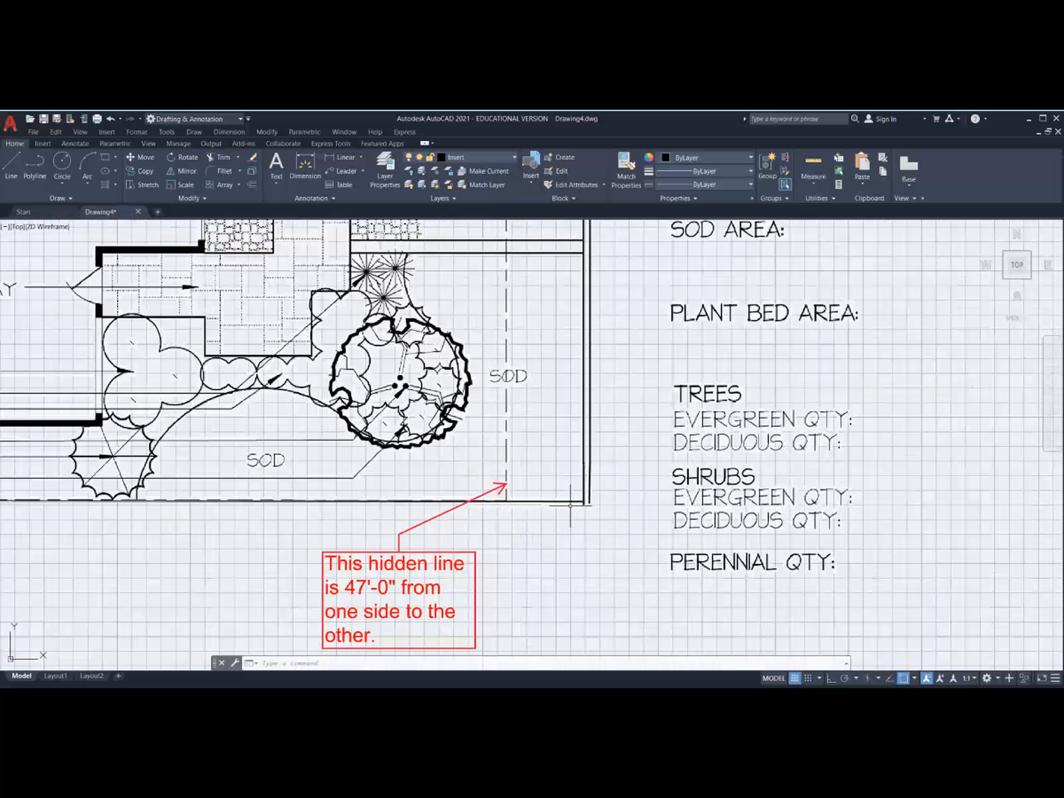
{"action": "scroll", "coordinate": [570, 506], "scroll_direction": "down", "scroll_amount": 2}
{"action": "scroll", "coordinate": [570, 505], "scroll_direction": "down", "scroll_amount": 2}
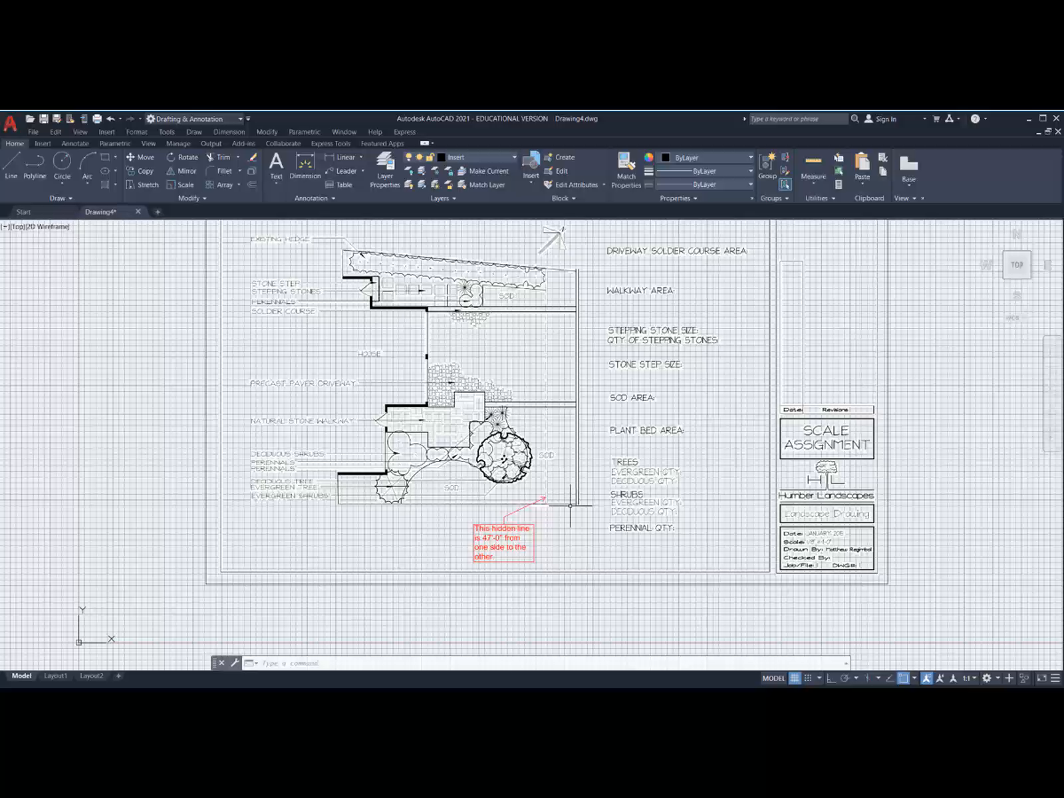
Step: With ortho mode on, draw a 47' line at 90° from the lower end of the site plan's hidden line
{"action": "left_click", "coordinate": [12, 160]}
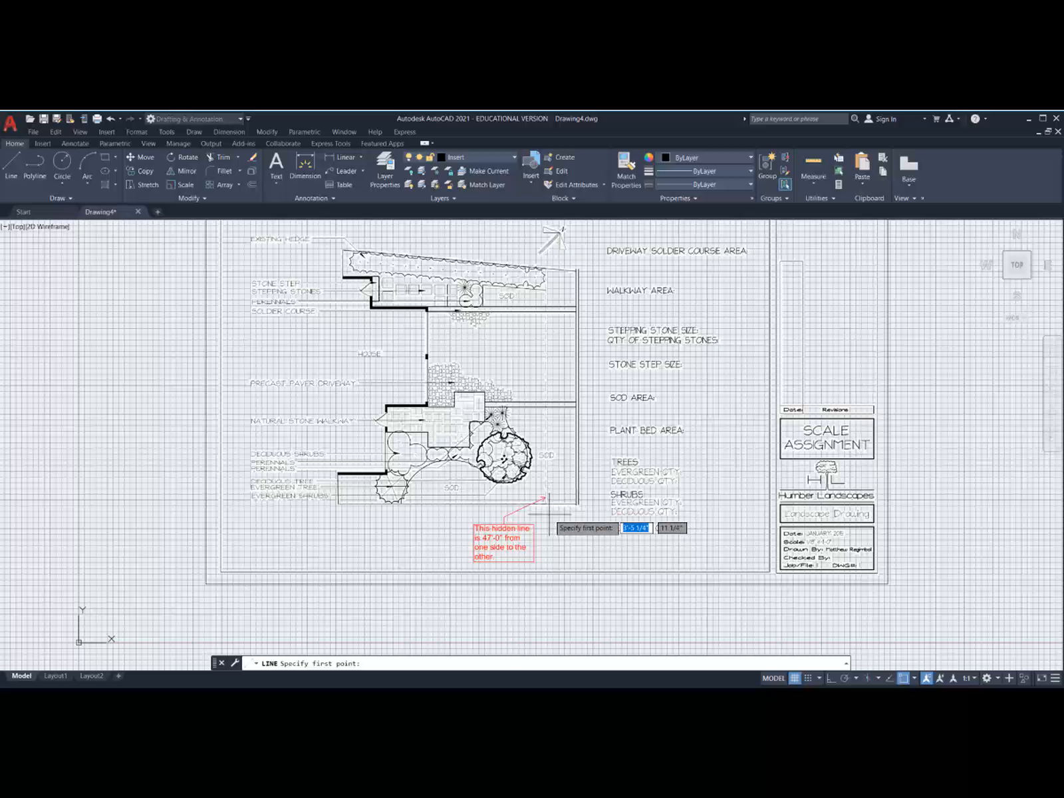
{"action": "scroll", "coordinate": [547, 506], "scroll_direction": "up", "scroll_amount": 5}
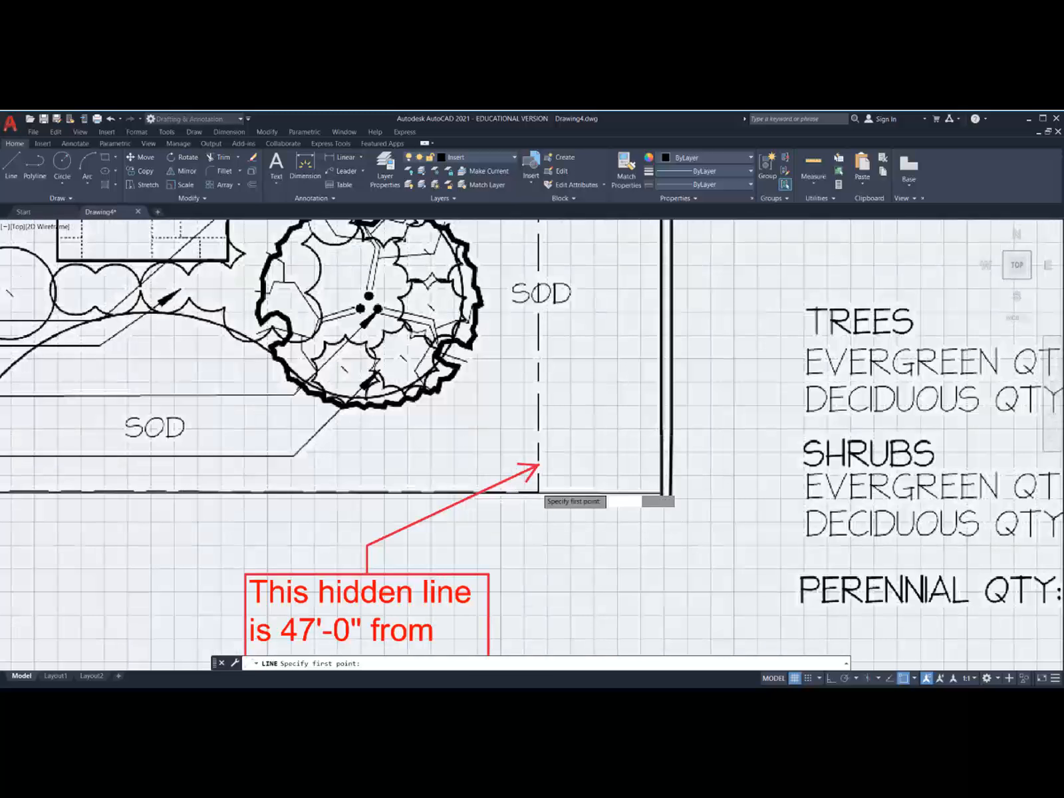
{"action": "scroll", "coordinate": [540, 498], "scroll_direction": "up", "scroll_amount": 3}
{"action": "scroll", "coordinate": [540, 496], "scroll_direction": "up", "scroll_amount": 3}
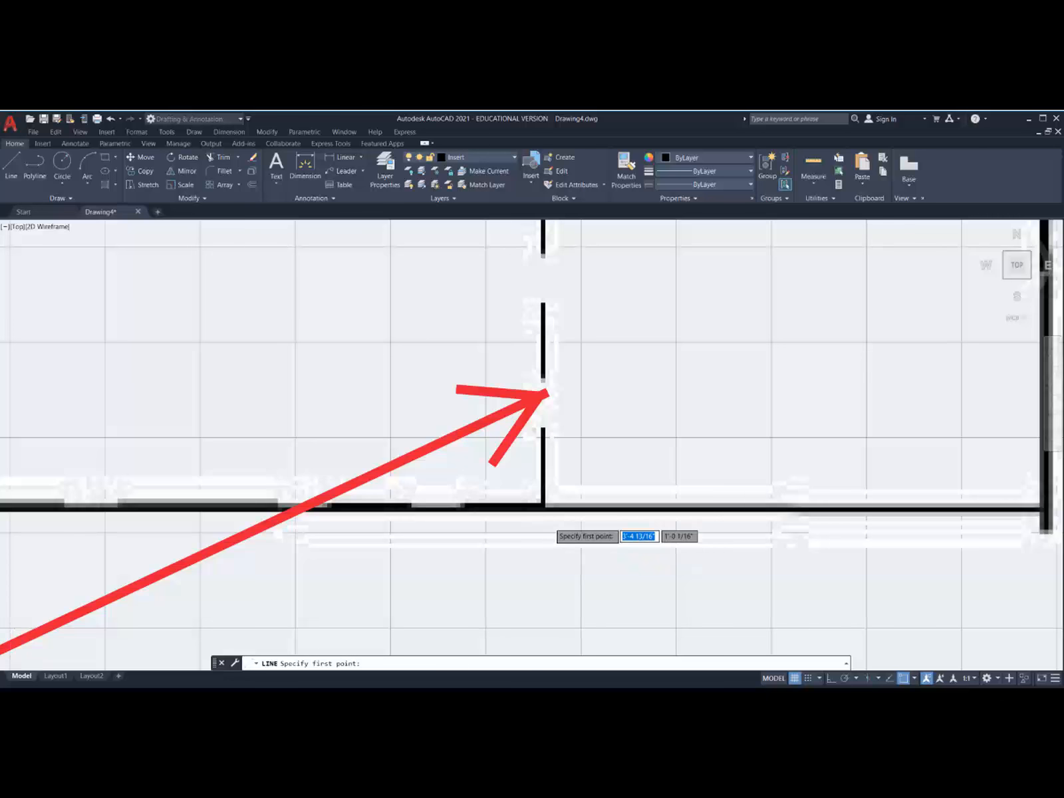
{"action": "scroll", "coordinate": [544, 519], "scroll_direction": "up", "scroll_amount": 4}
{"action": "scroll", "coordinate": [552, 382], "scroll_direction": "up", "scroll_amount": 2}
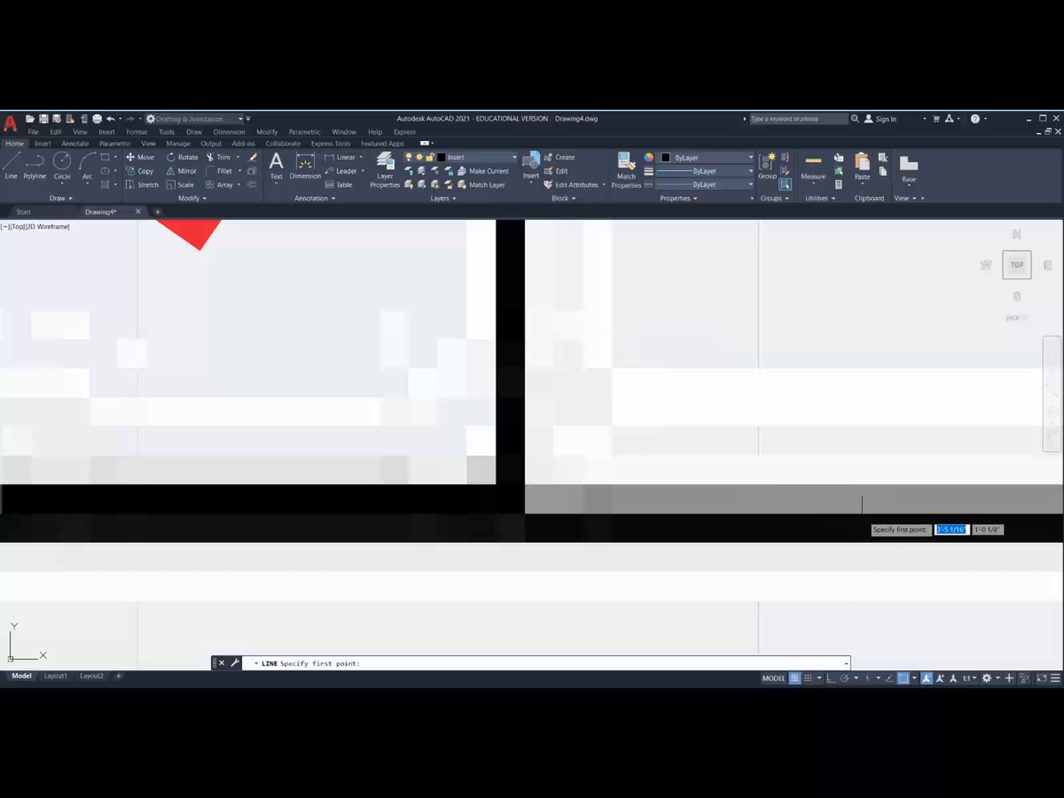
{"action": "left_click", "coordinate": [510, 526]}
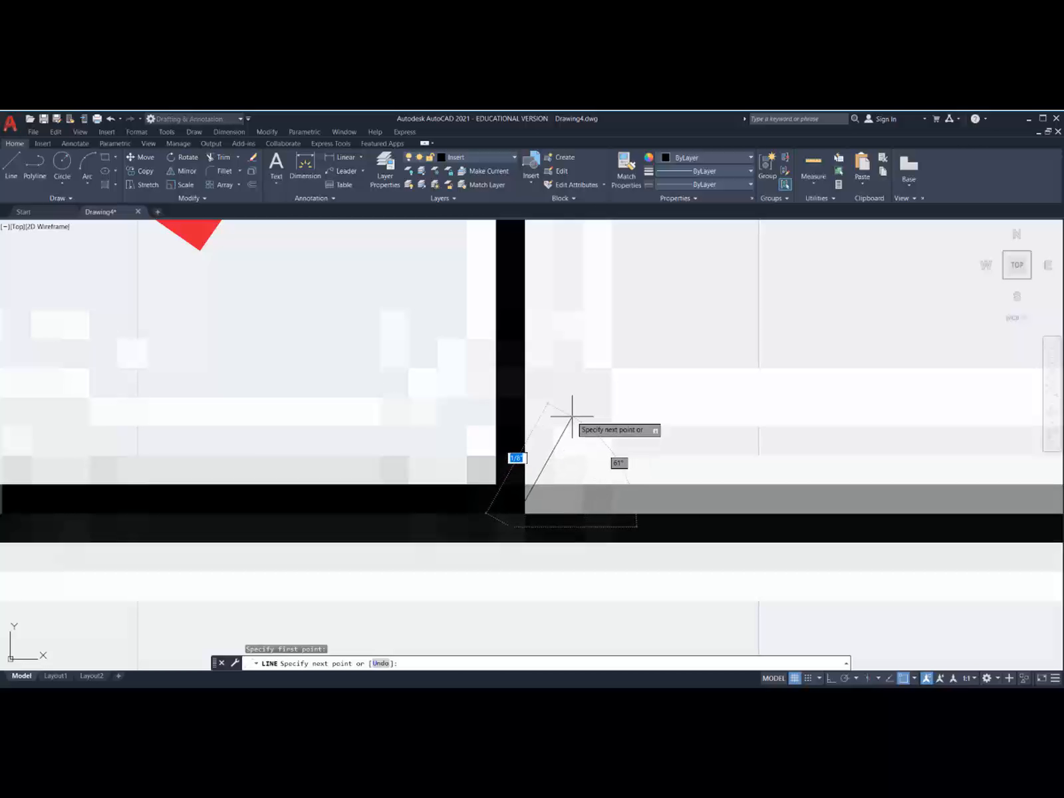
{"action": "key", "text": "F8"}
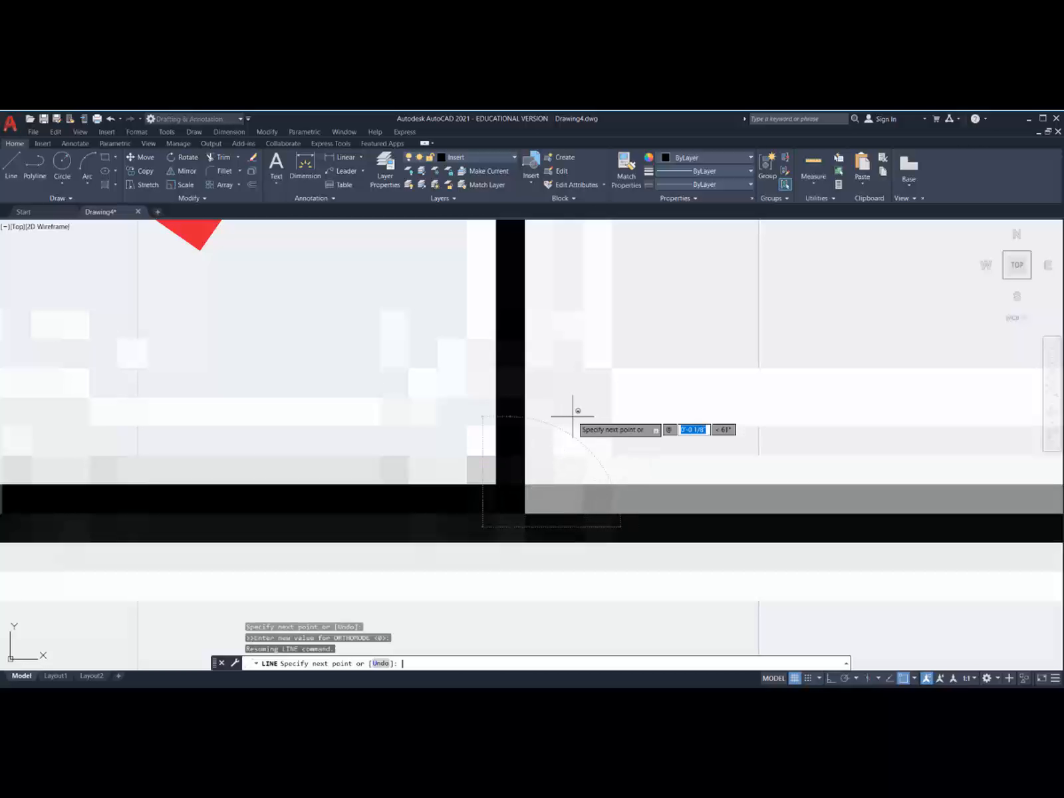
{"action": "type", "text": "47"}
{"action": "key", "text": "Tab"}
{"action": "type", "text": "90"}
{"action": "key", "text": "Return"}
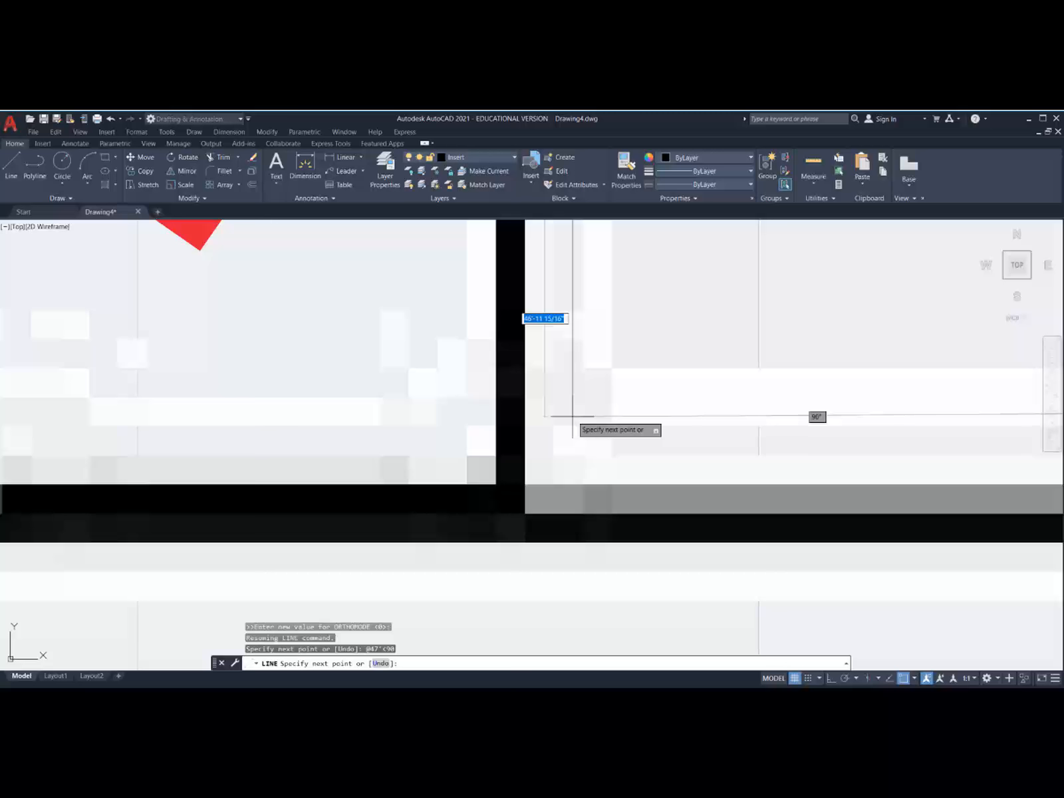
{"action": "key", "text": "Return"}
{"action": "scroll", "coordinate": [585, 411], "scroll_direction": "down", "scroll_amount": 14}
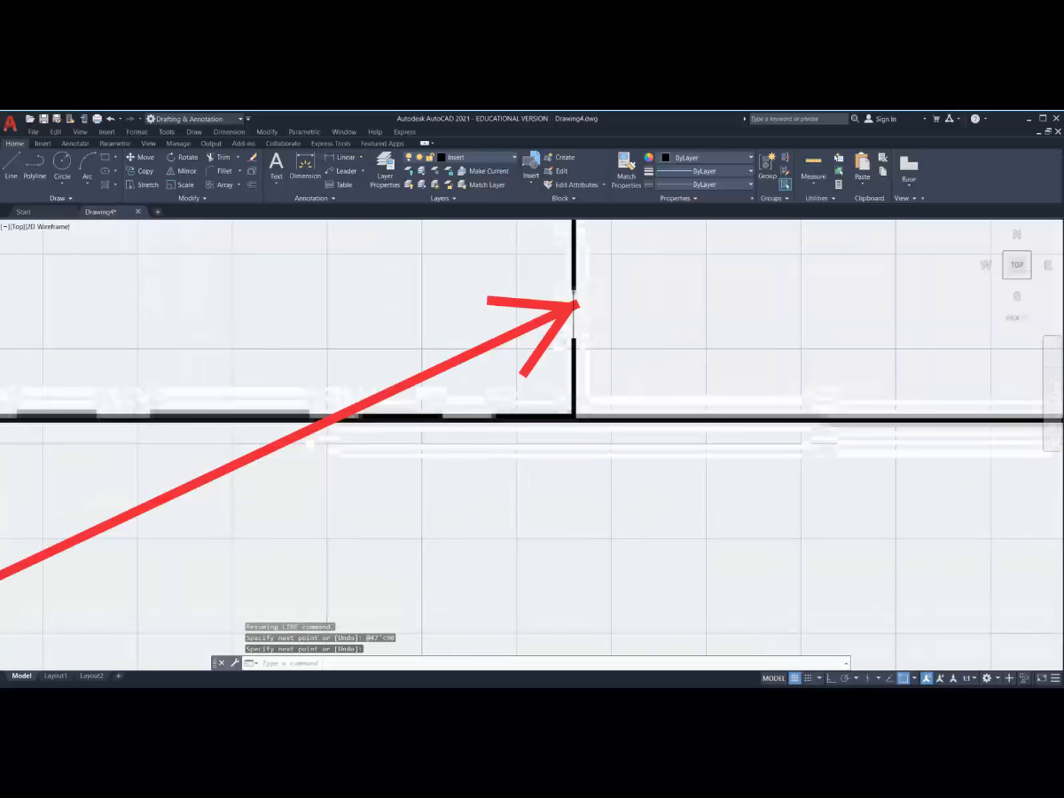
{"action": "scroll", "coordinate": [586, 317], "scroll_direction": "down", "scroll_amount": 10}
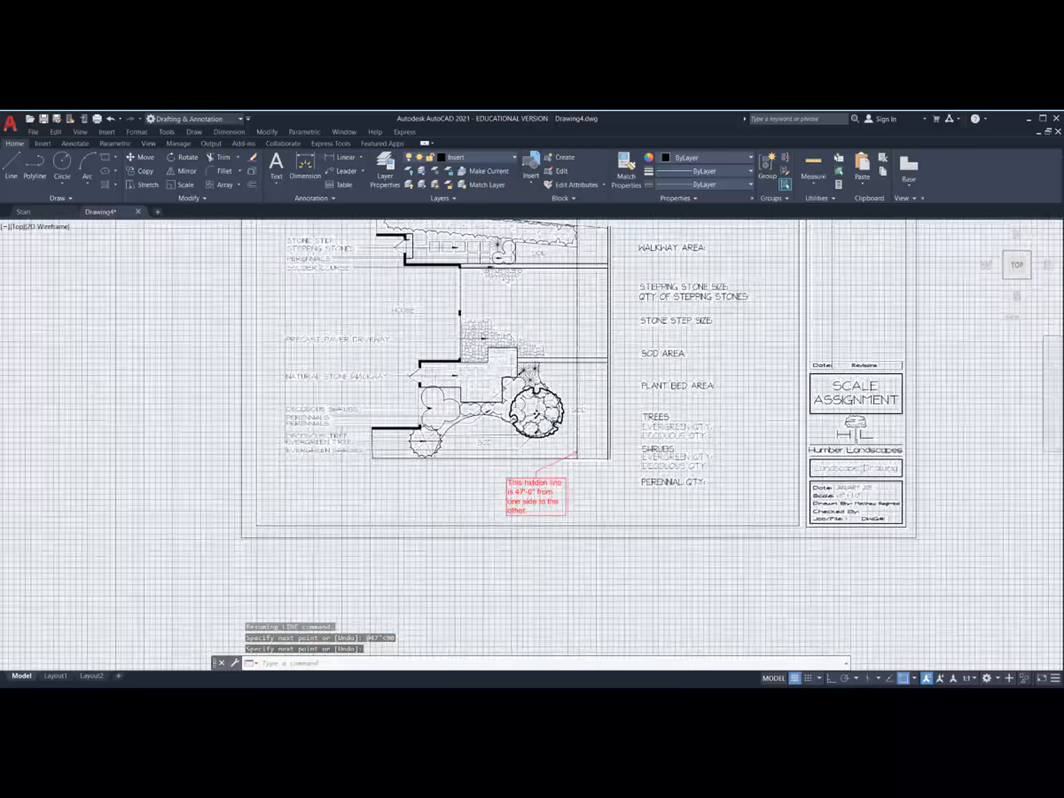
{"action": "scroll", "coordinate": [586, 317], "scroll_direction": "down", "scroll_amount": 6}
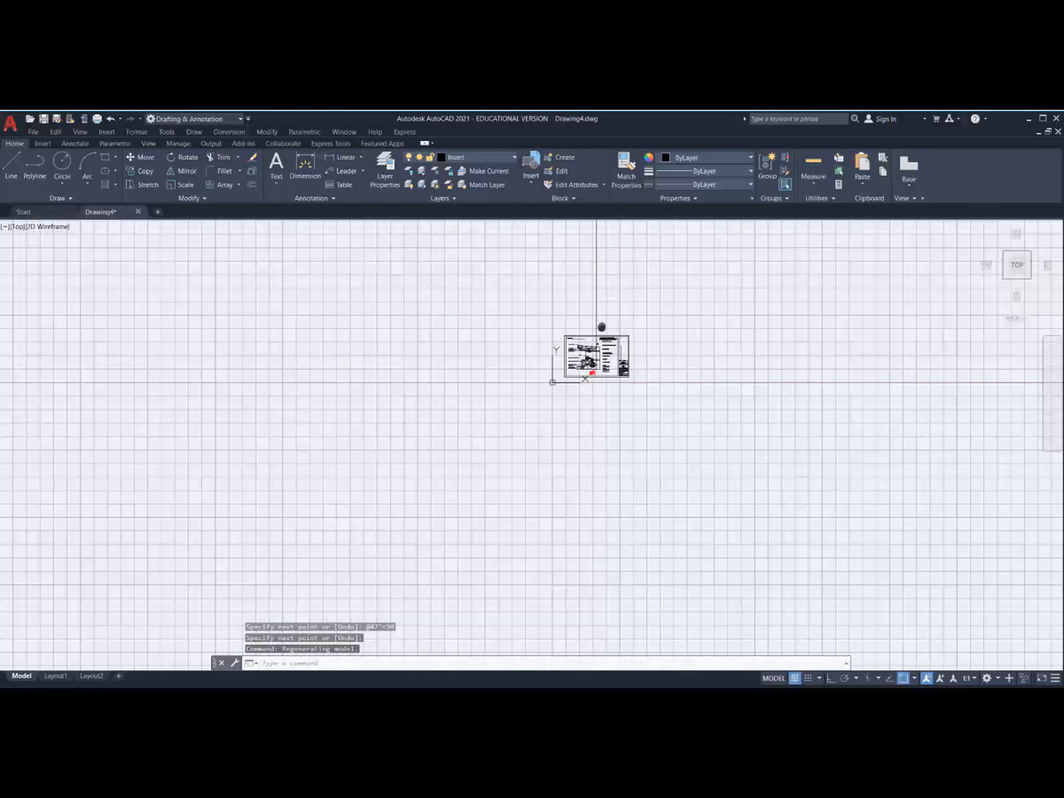
Step: Compare the 47' line with the attached site plan, examining its alignment along the hidden line and at the hidden line's upper end
{"action": "scroll", "coordinate": [459, 452], "scroll_direction": "down", "scroll_amount": 4}
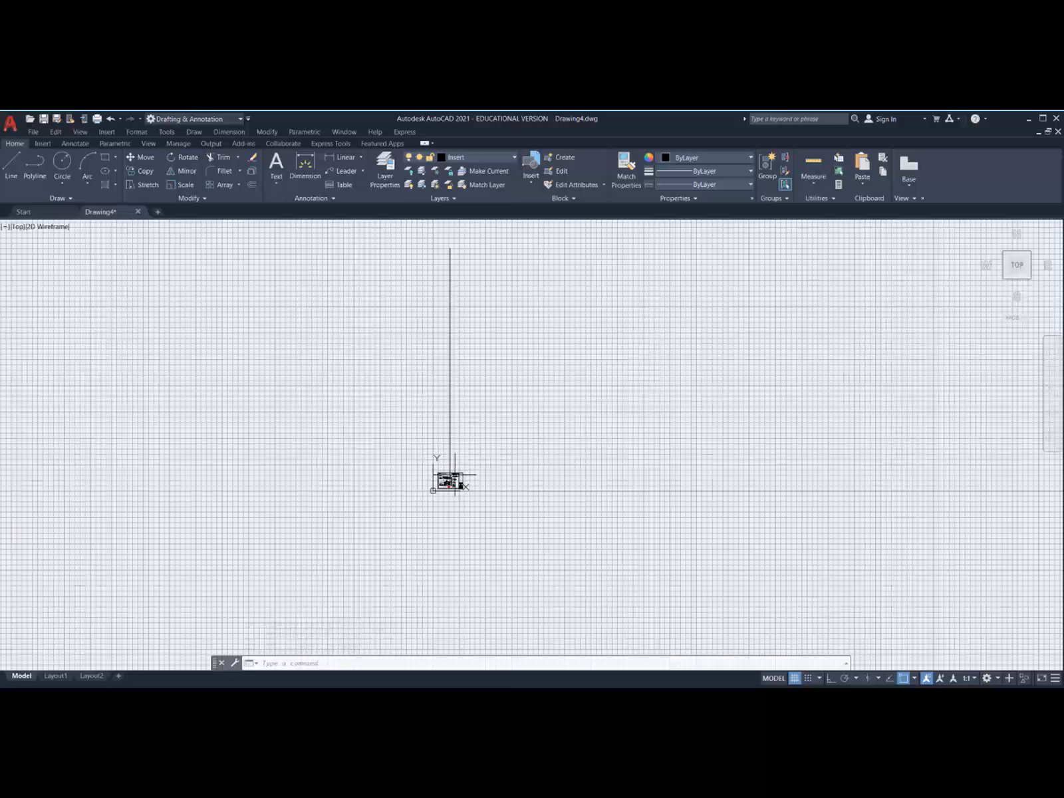
{"action": "scroll", "coordinate": [450, 480], "scroll_direction": "up", "scroll_amount": 12}
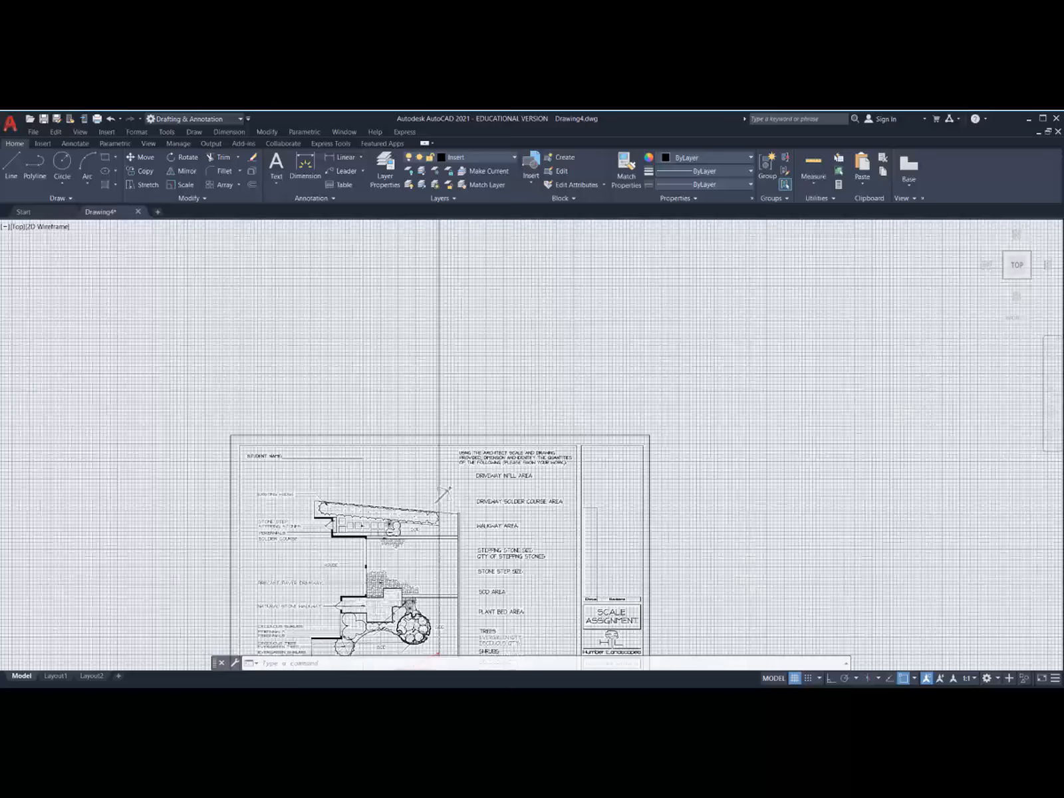
{"action": "scroll", "coordinate": [437, 498], "scroll_direction": "up", "scroll_amount": 6}
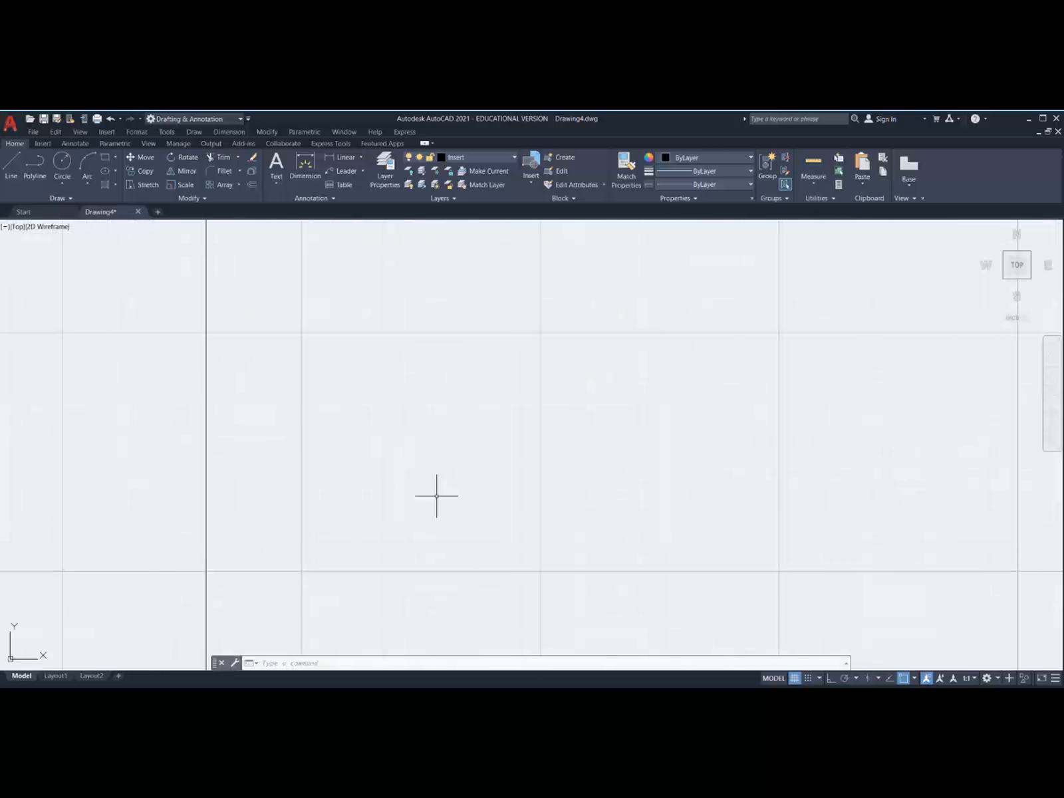
{"action": "scroll", "coordinate": [436, 496], "scroll_direction": "down", "scroll_amount": 5}
{"action": "scroll", "coordinate": [436, 496], "scroll_direction": "down", "scroll_amount": 6}
{"action": "scroll", "coordinate": [440, 432], "scroll_direction": "up", "scroll_amount": 8}
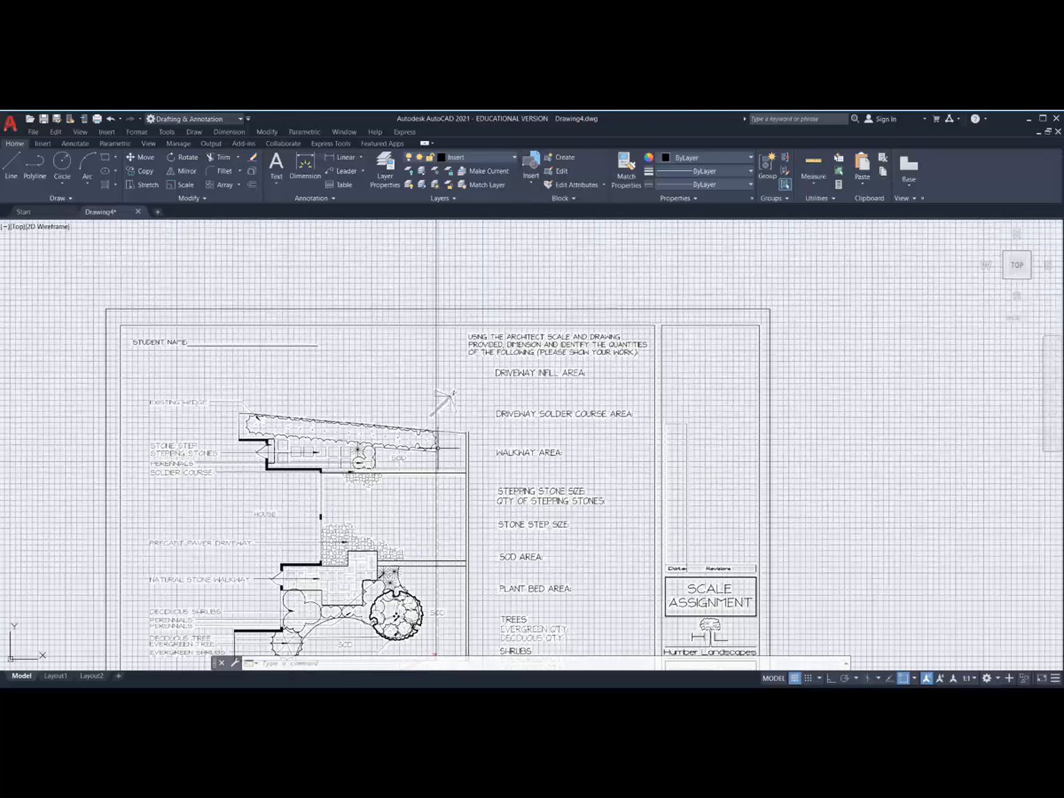
{"action": "scroll", "coordinate": [427, 404], "scroll_direction": "up", "scroll_amount": 6}
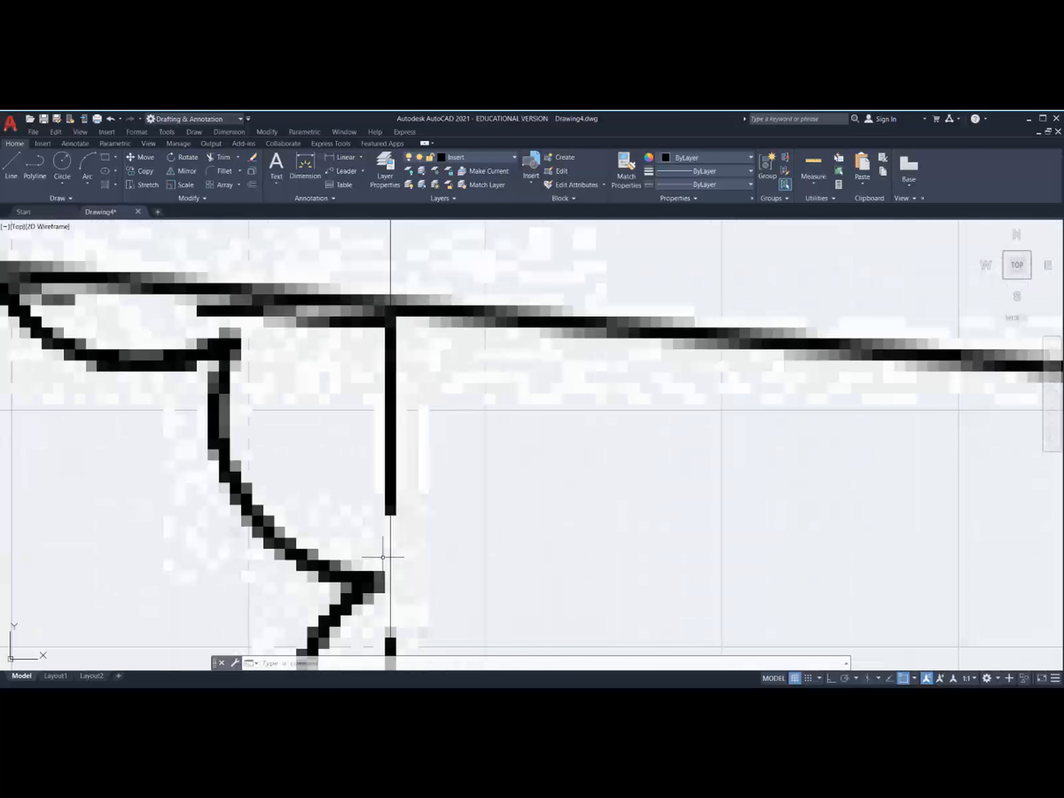
{"action": "scroll", "coordinate": [383, 566], "scroll_direction": "up", "scroll_amount": 5}
{"action": "scroll", "coordinate": [389, 522], "scroll_direction": "up", "scroll_amount": 2}
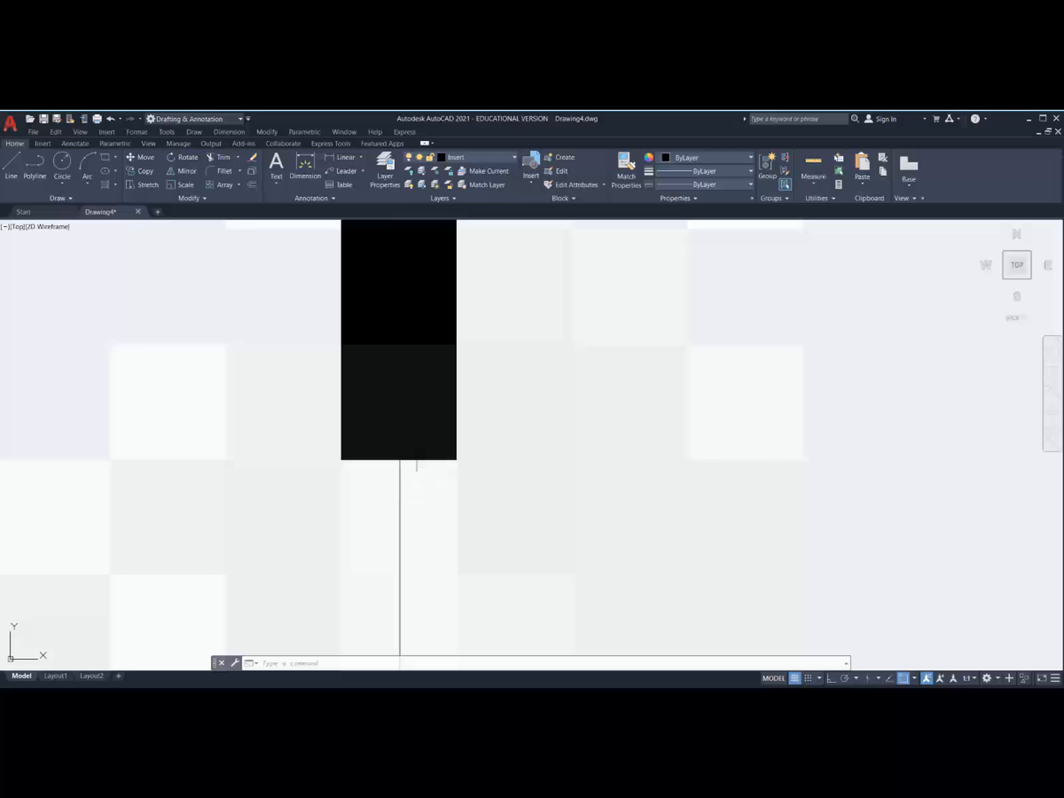
{"action": "scroll", "coordinate": [399, 462], "scroll_direction": "down", "scroll_amount": 10}
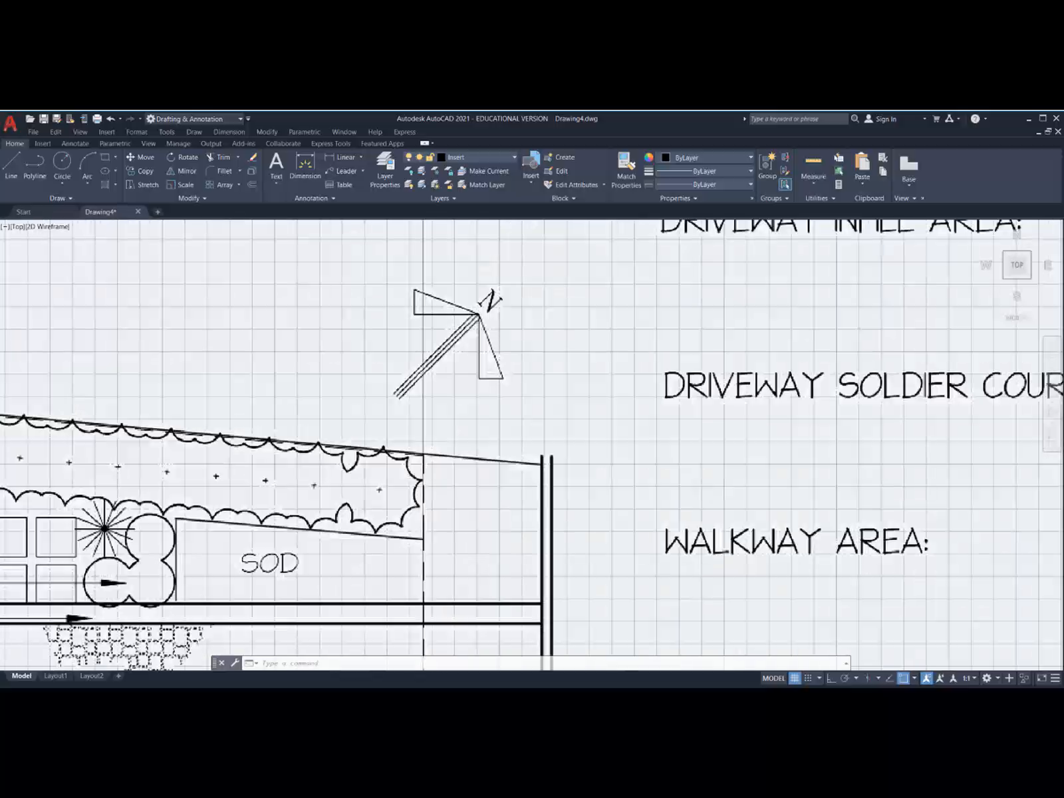
{"action": "scroll", "coordinate": [426, 487], "scroll_direction": "down", "scroll_amount": 6}
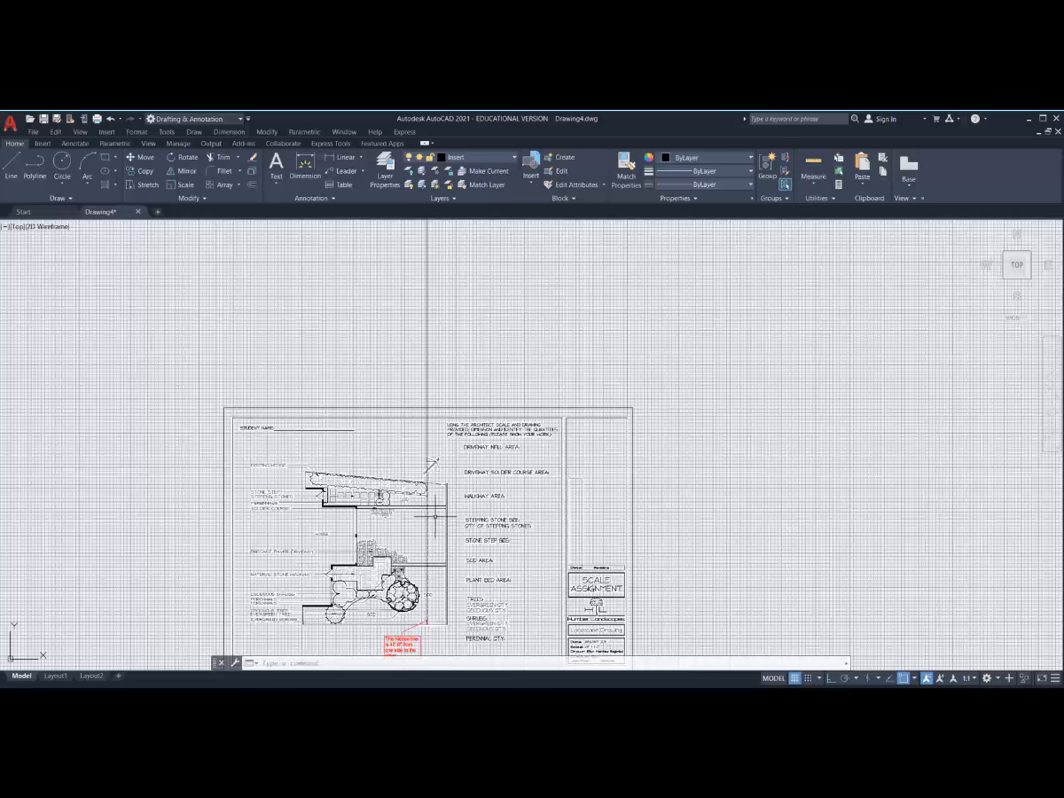
Step: Start scaling the PDF underlay with the Reference option, using the lower end of the hidden line as base point
{"action": "middle_click_drag", "start_coordinate": [435, 516], "coordinate": [433, 435]}
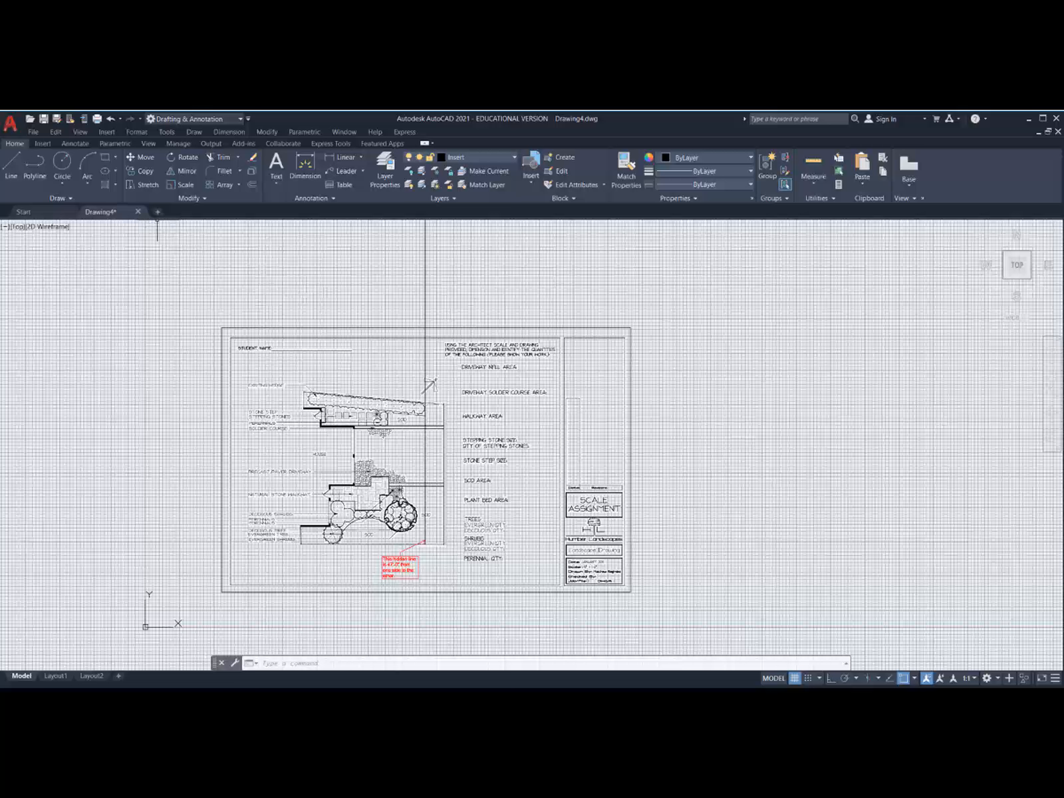
{"action": "left_click", "coordinate": [184, 184]}
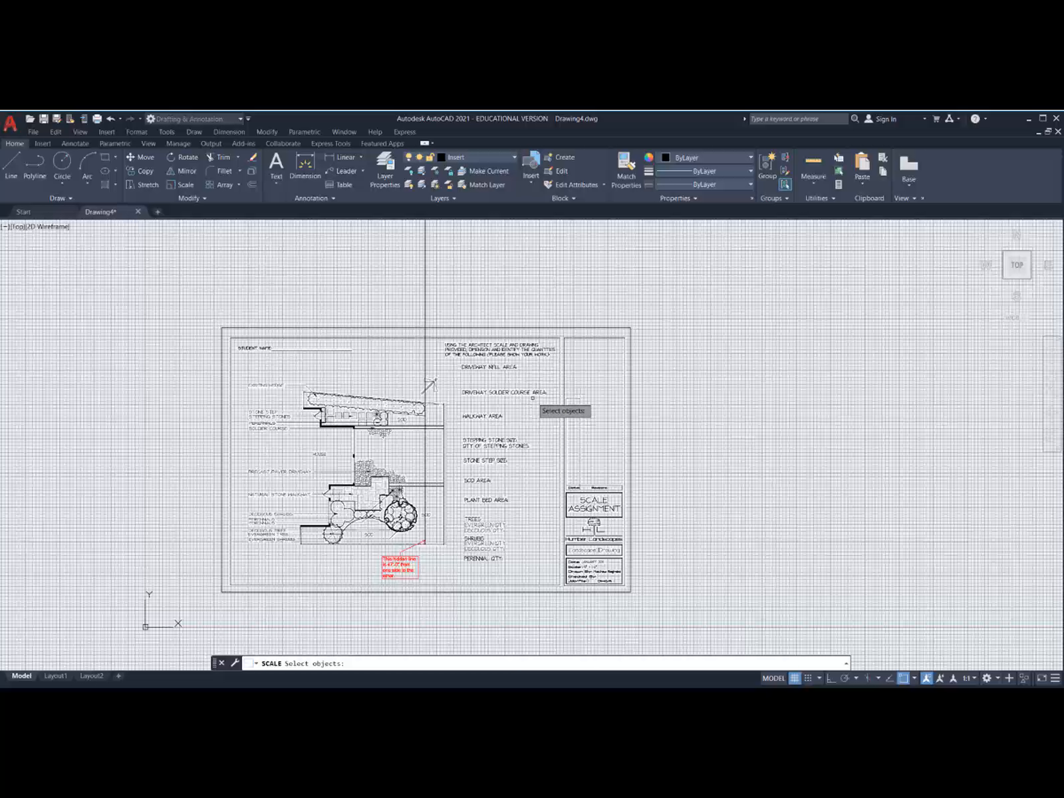
{"action": "left_click", "coordinate": [527, 326]}
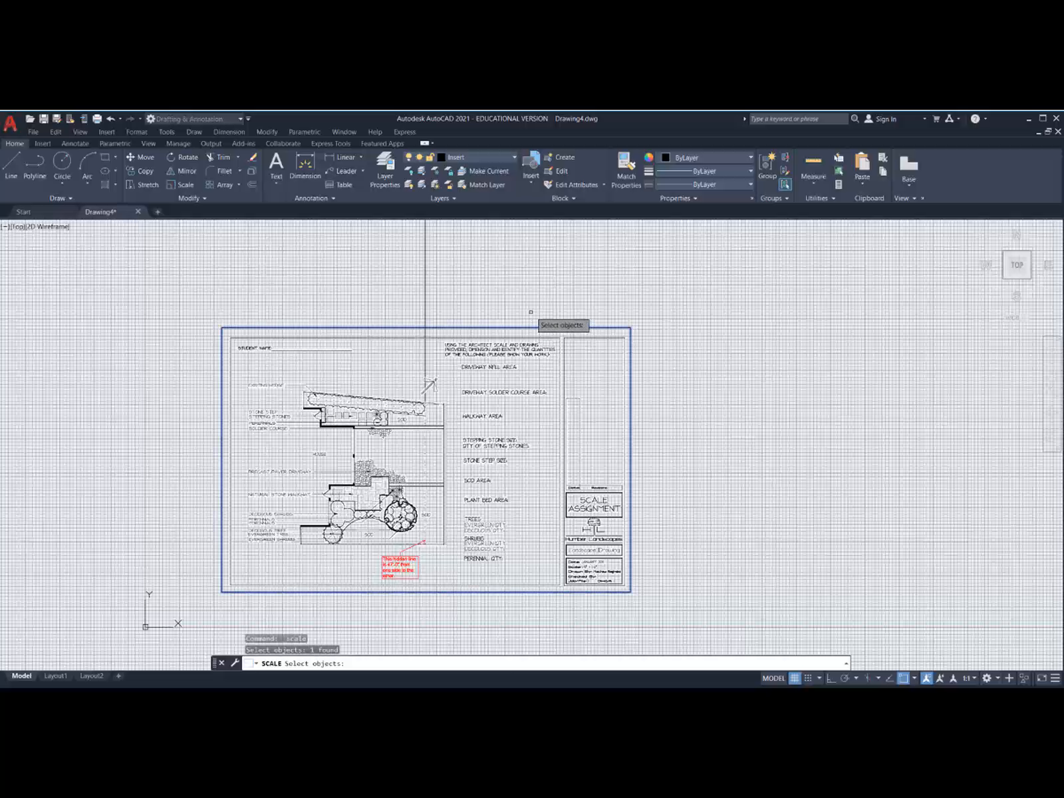
{"action": "key", "text": "Return"}
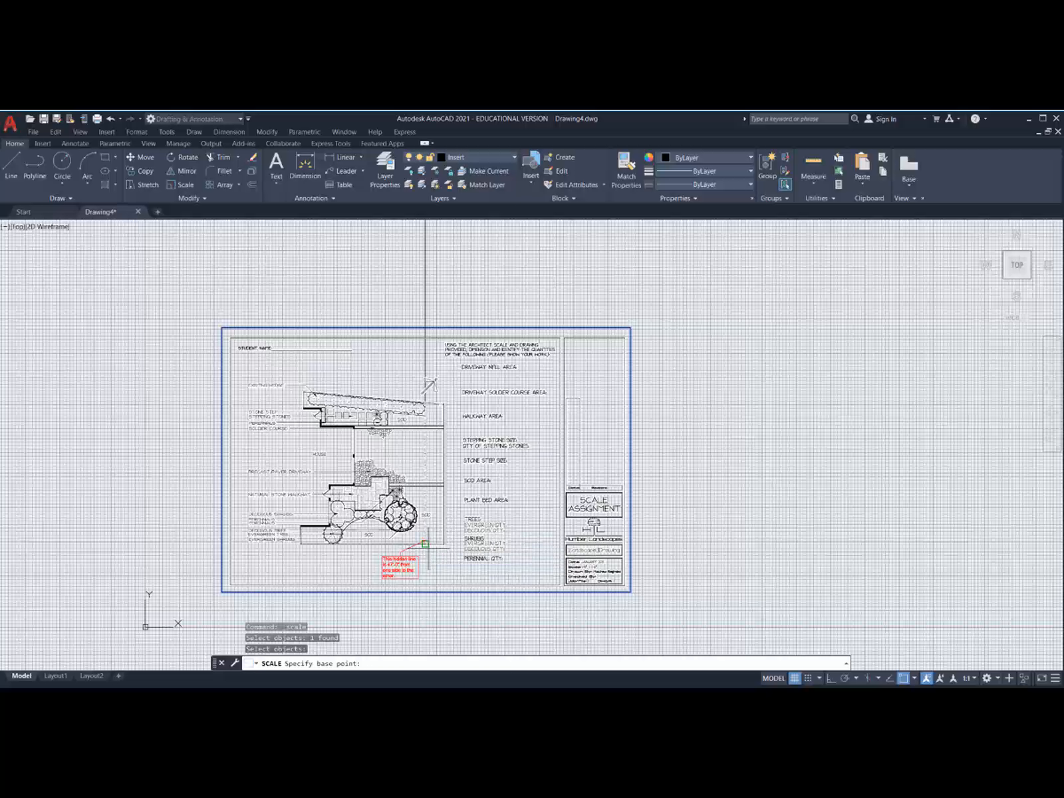
{"action": "scroll", "coordinate": [413, 530], "scroll_direction": "up", "scroll_amount": 5}
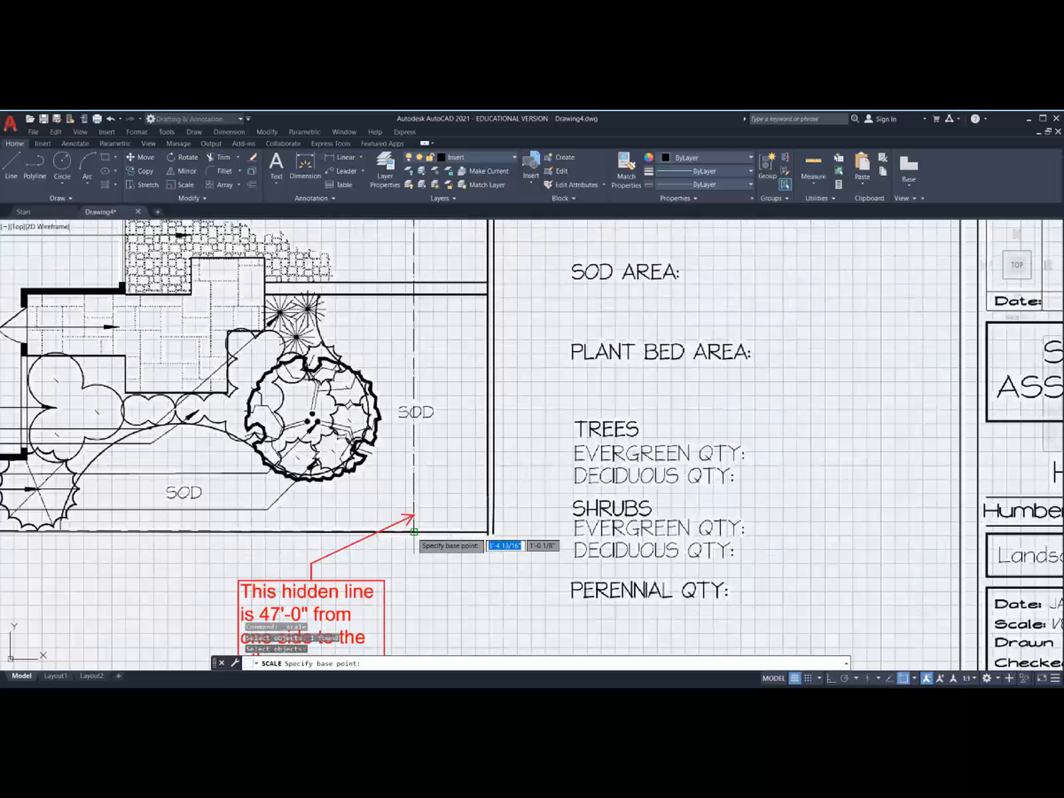
{"action": "left_click", "coordinate": [413, 531]}
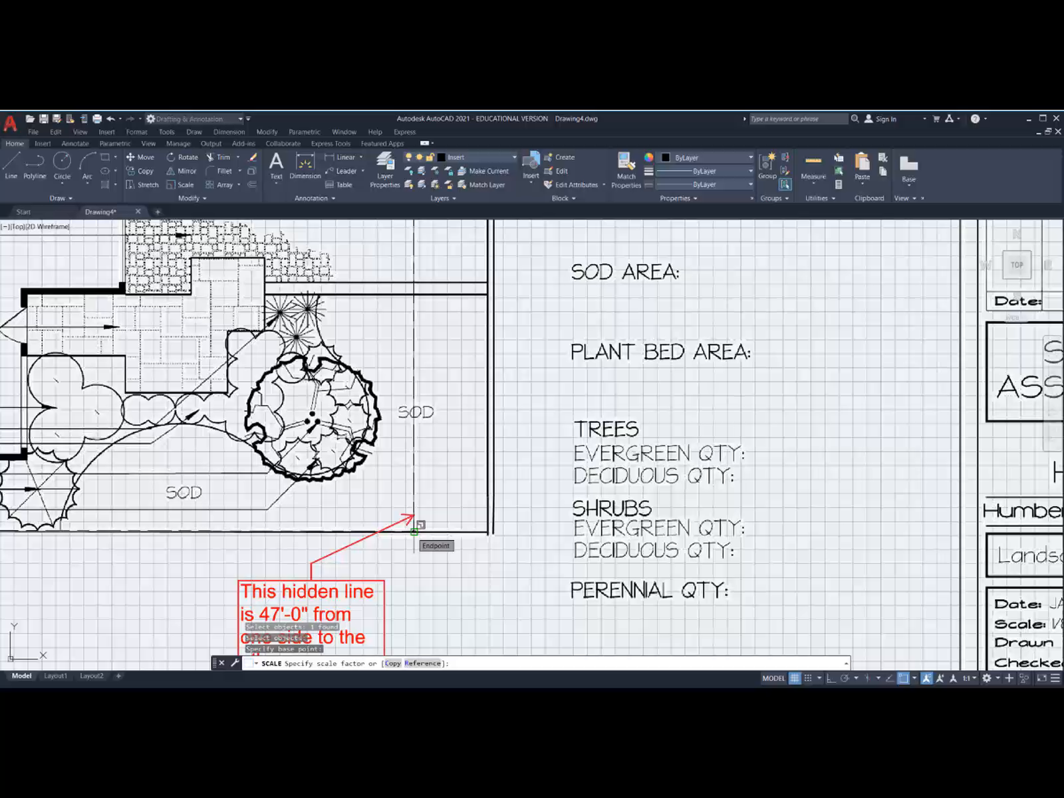
{"action": "type", "text": "r"}
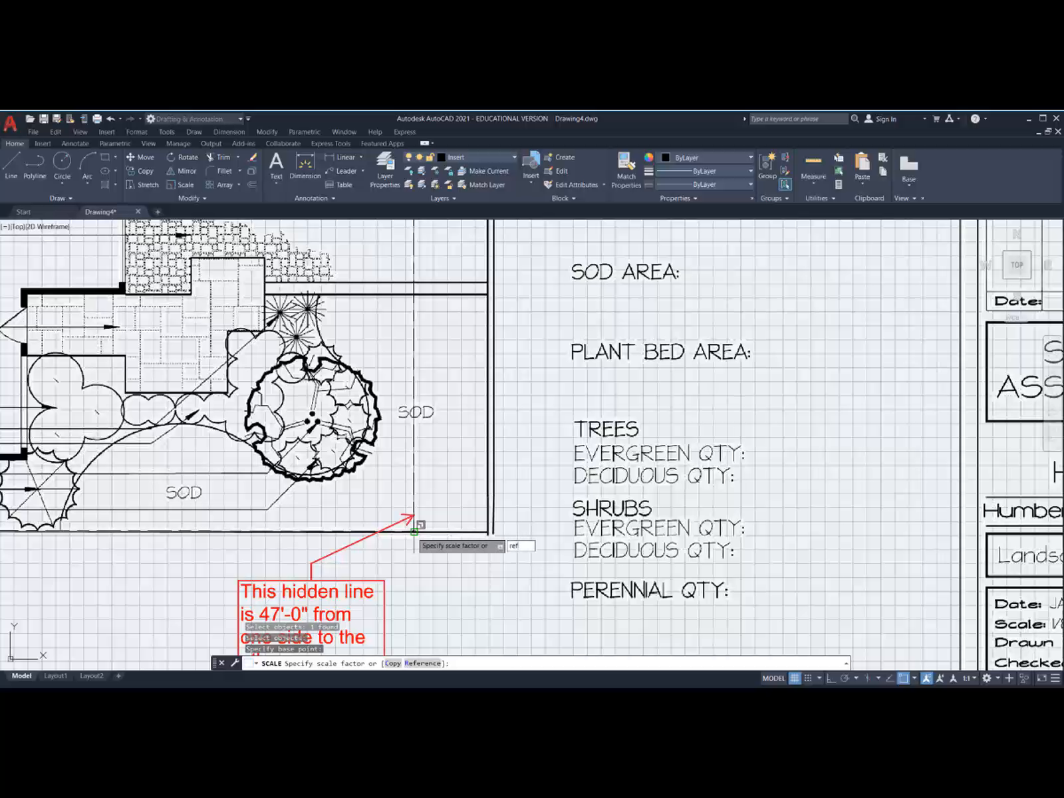
{"action": "type", "text": "ef"}
{"action": "key", "text": "Return"}
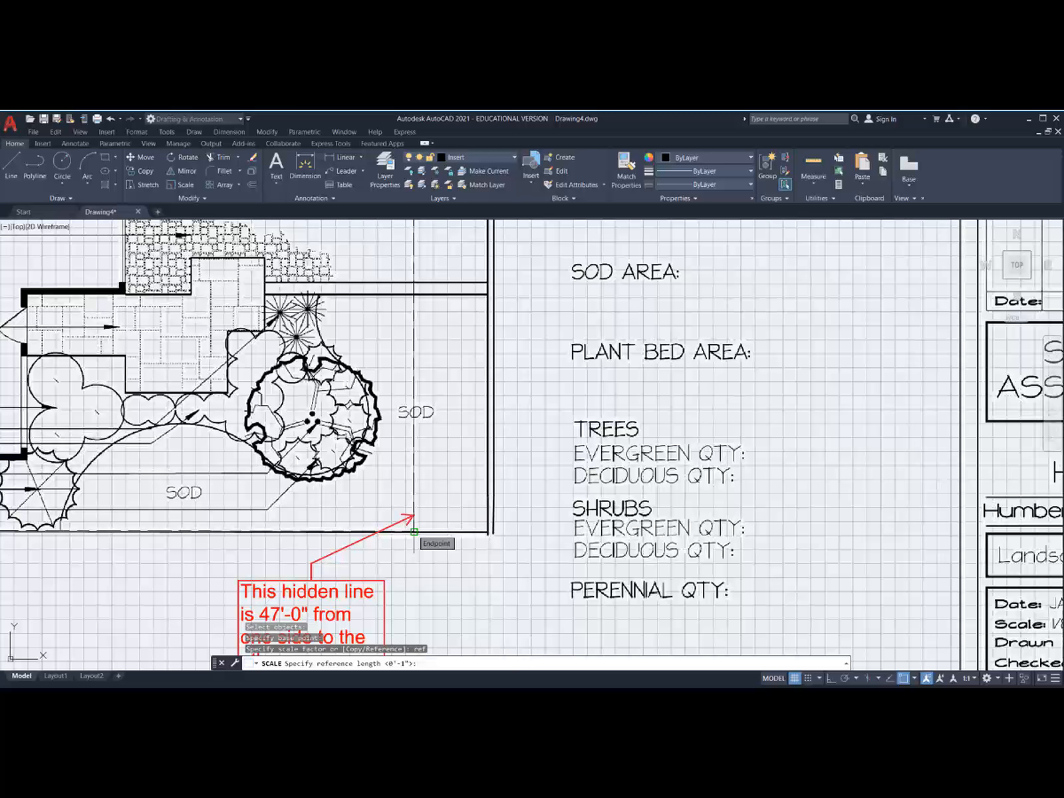
Step: Define the reference length from the hidden line's lower end to its upper end, using a Nearest snap for the second point
{"action": "left_click", "coordinate": [413, 531]}
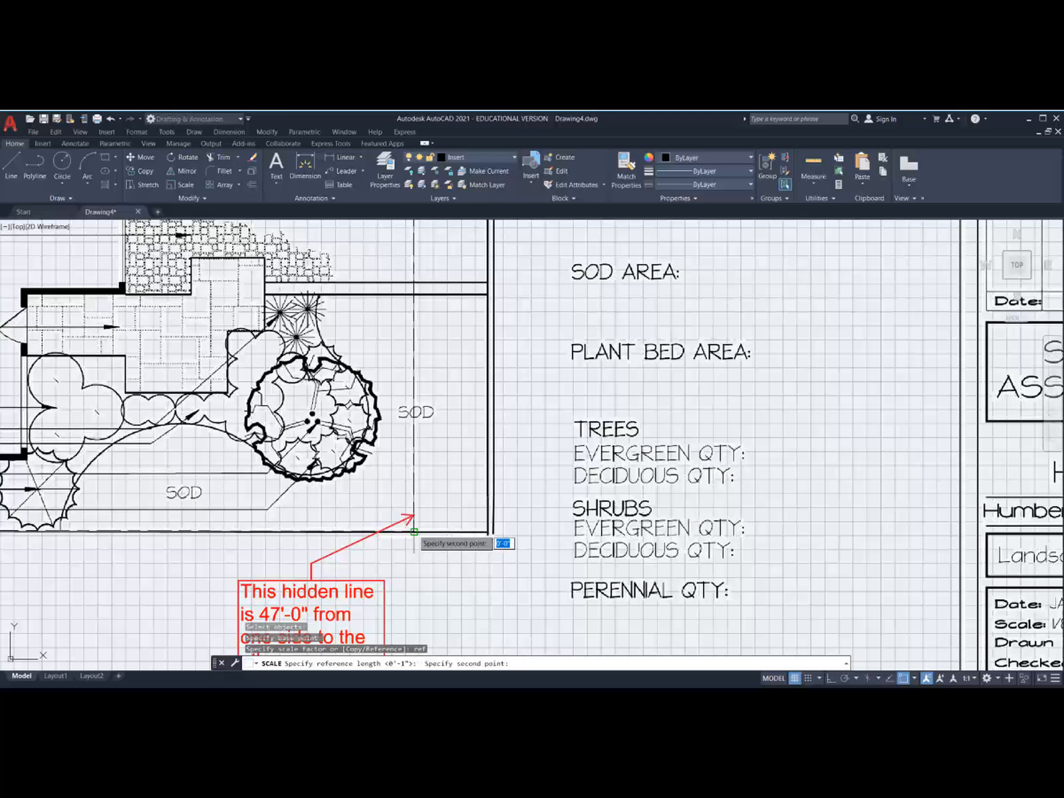
{"action": "scroll", "coordinate": [426, 502], "scroll_direction": "down", "scroll_amount": 8}
{"action": "scroll", "coordinate": [423, 429], "scroll_direction": "up", "scroll_amount": 10}
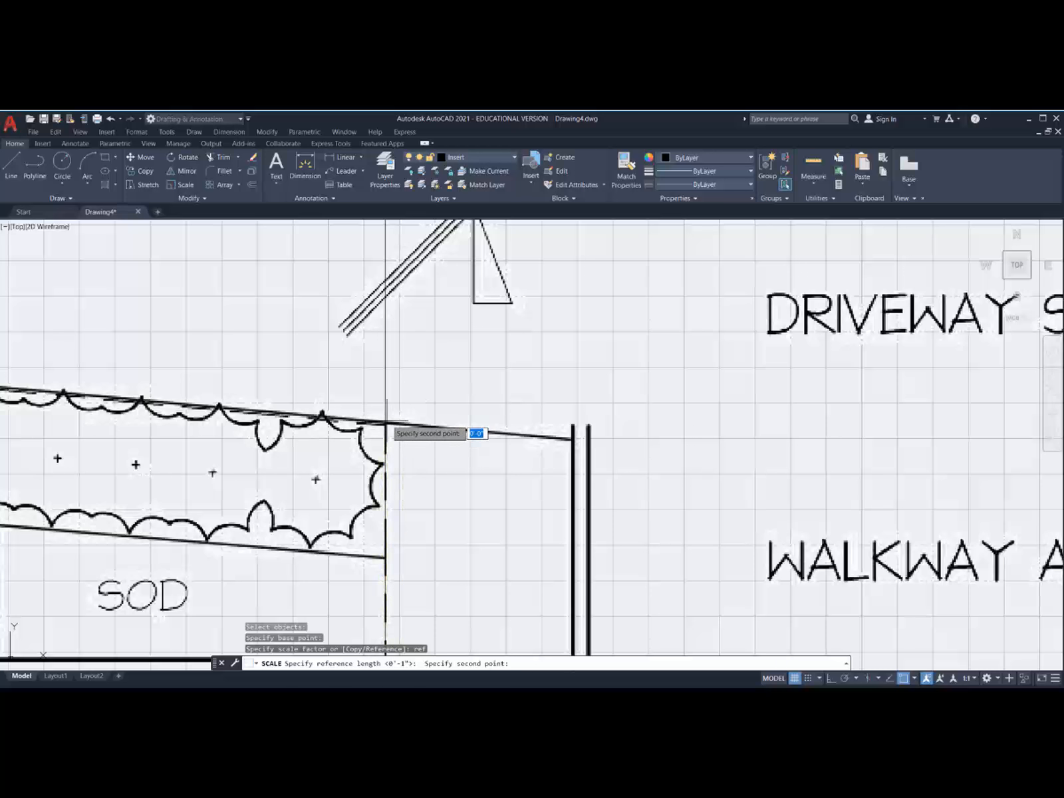
{"action": "scroll", "coordinate": [385, 425], "scroll_direction": "up", "scroll_amount": 8}
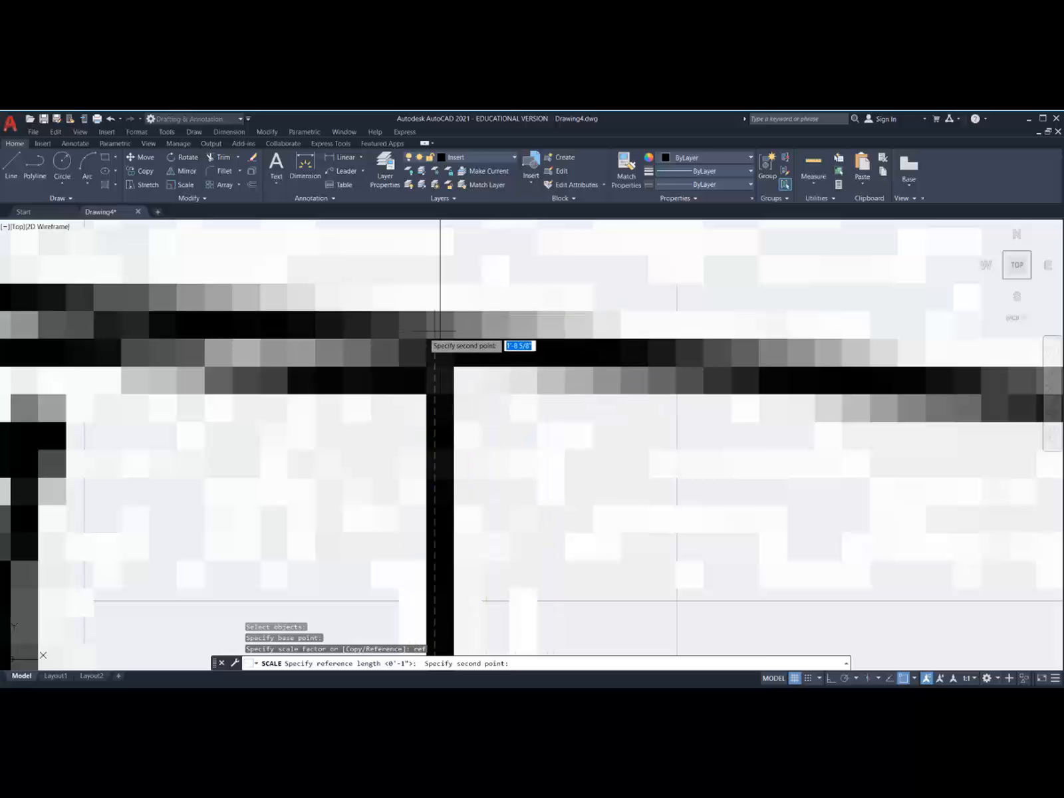
{"action": "scroll", "coordinate": [459, 386], "scroll_direction": "up", "scroll_amount": 2}
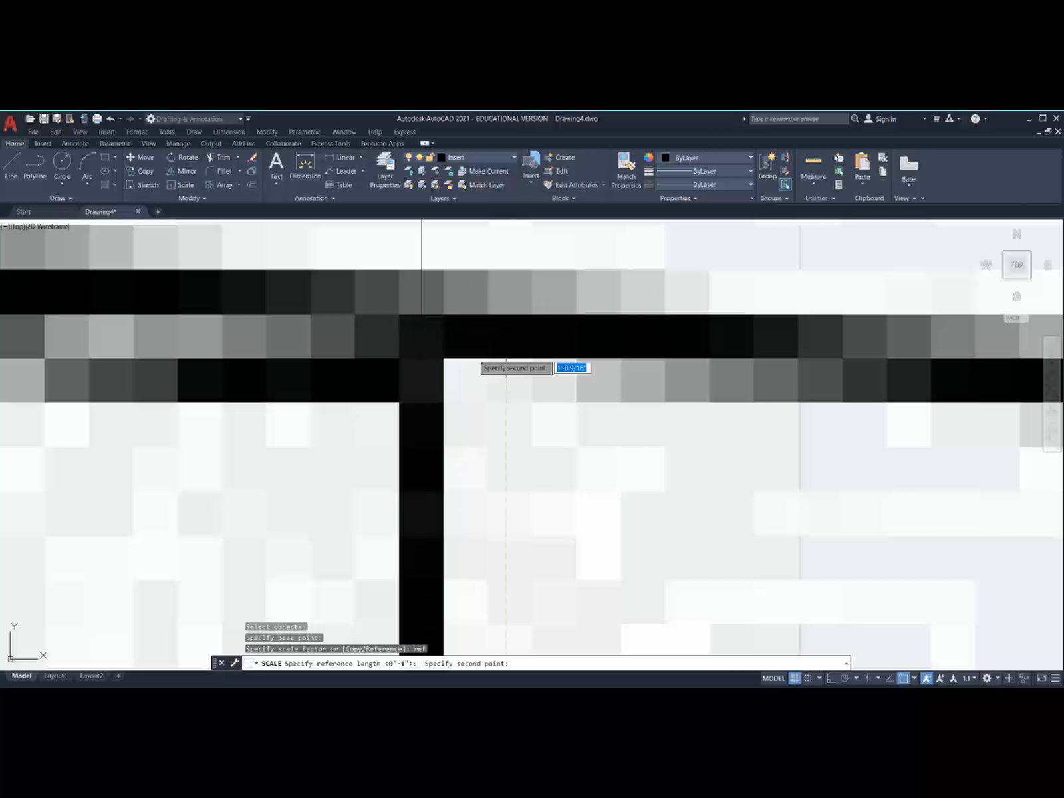
{"action": "right_click", "coordinate": [557, 405], "text": "shift"}
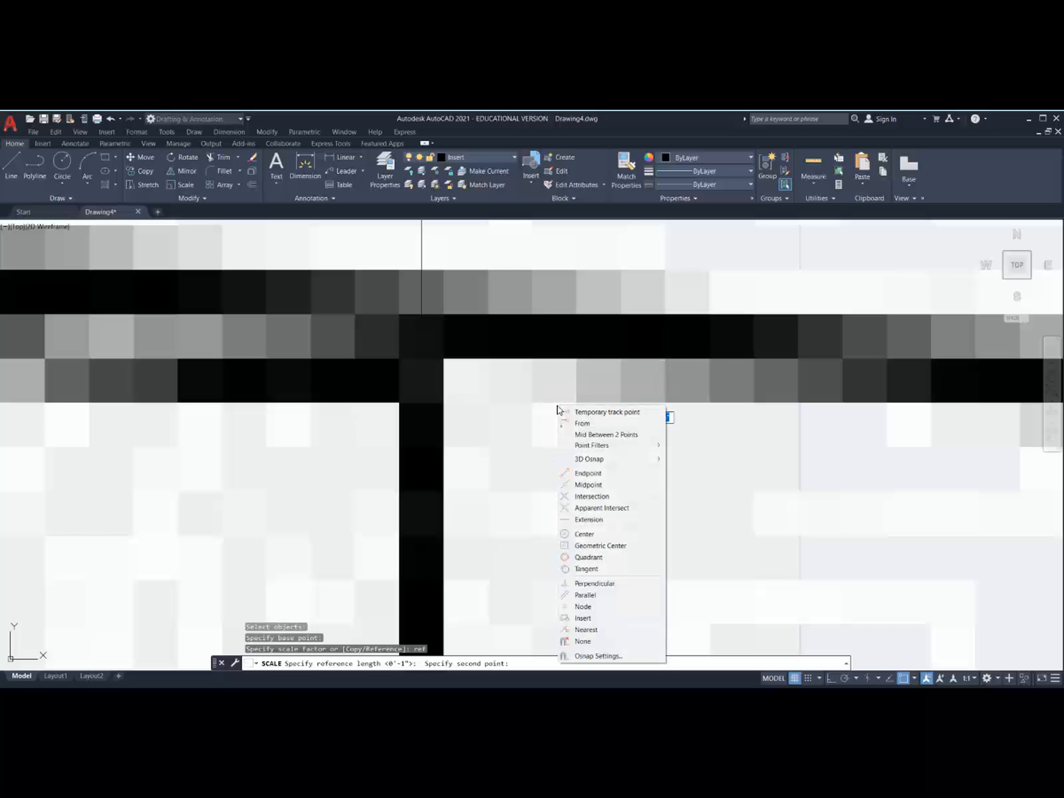
{"action": "left_click", "coordinate": [586, 629]}
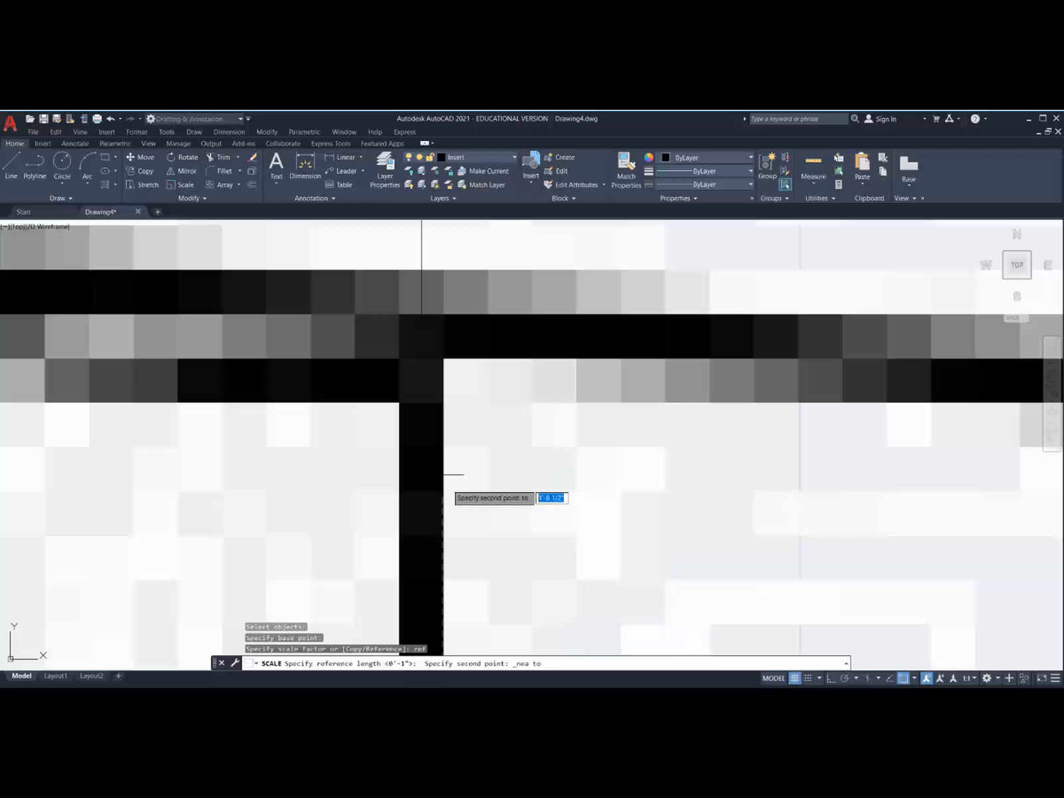
{"action": "left_click", "coordinate": [421, 338]}
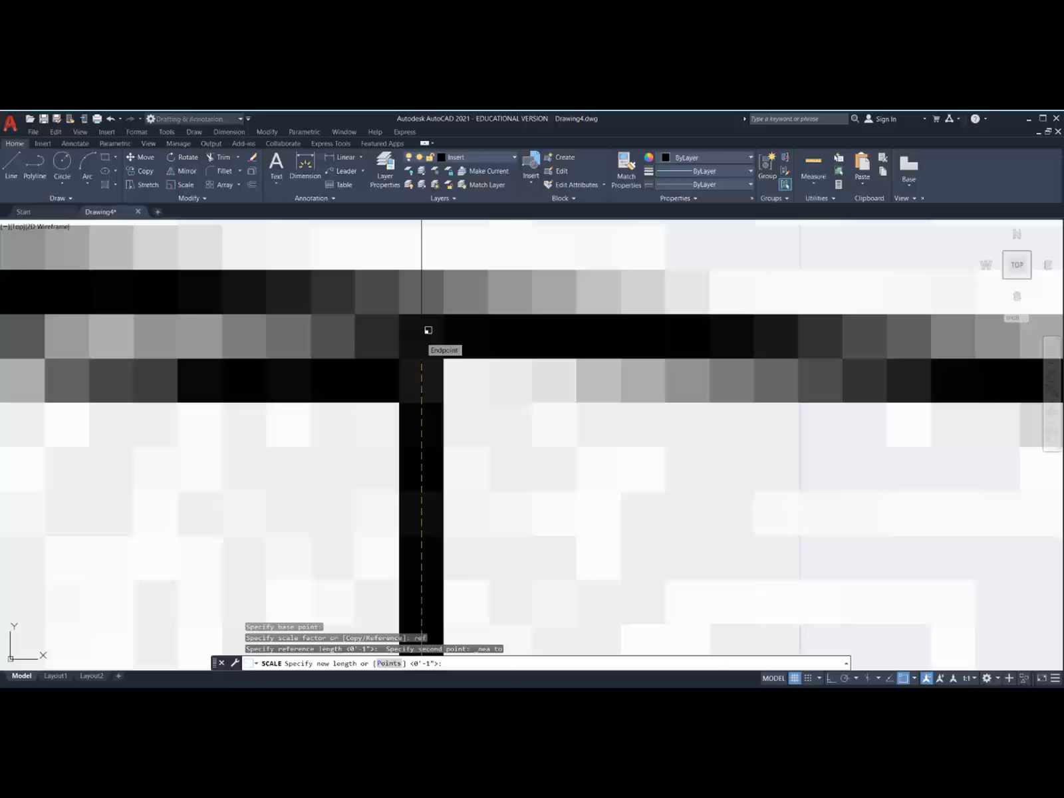
Step: Set the new length by picking the upper endpoint of the 47' line to finish scaling the underlay
{"action": "scroll", "coordinate": [422, 331], "scroll_direction": "down", "scroll_amount": 10}
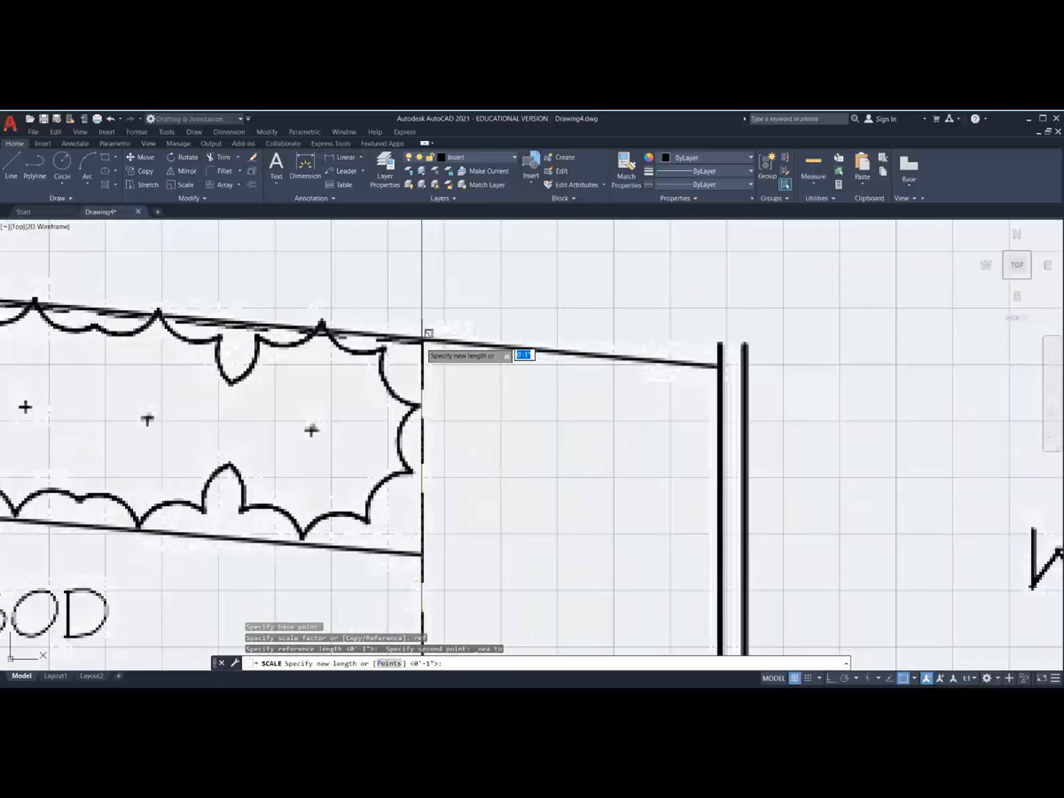
{"action": "scroll", "coordinate": [422, 336], "scroll_direction": "down", "scroll_amount": 8}
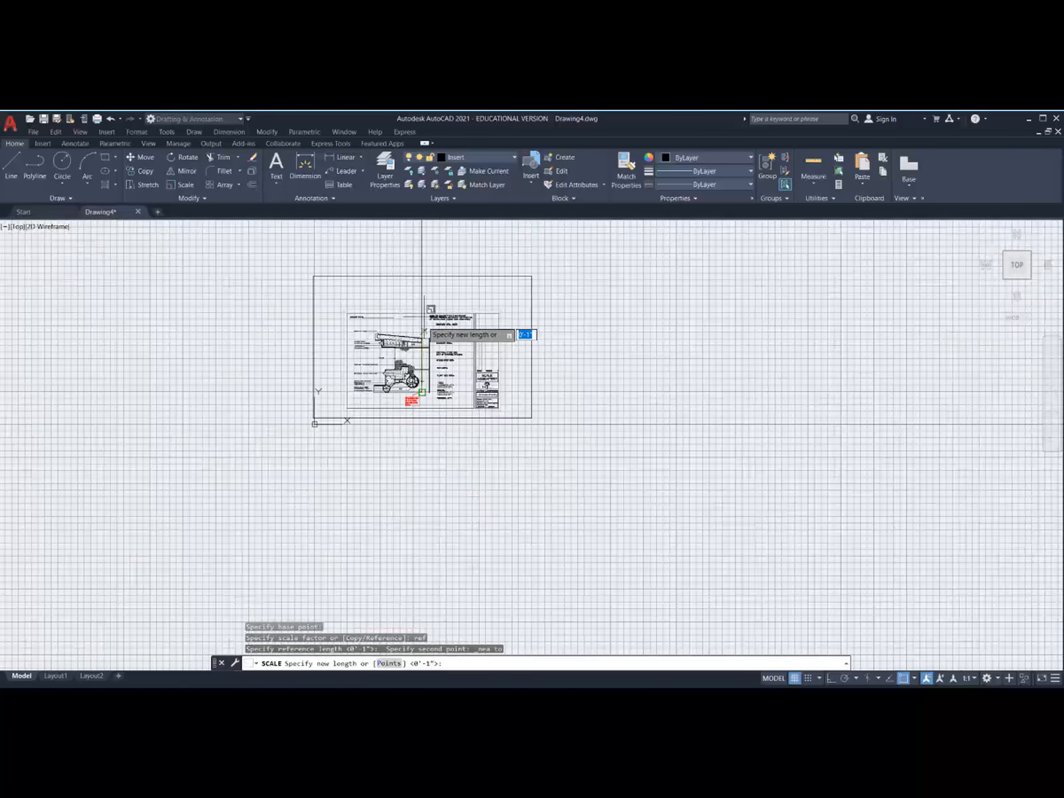
{"action": "middle_click_drag", "start_coordinate": [431, 294], "coordinate": [401, 561]}
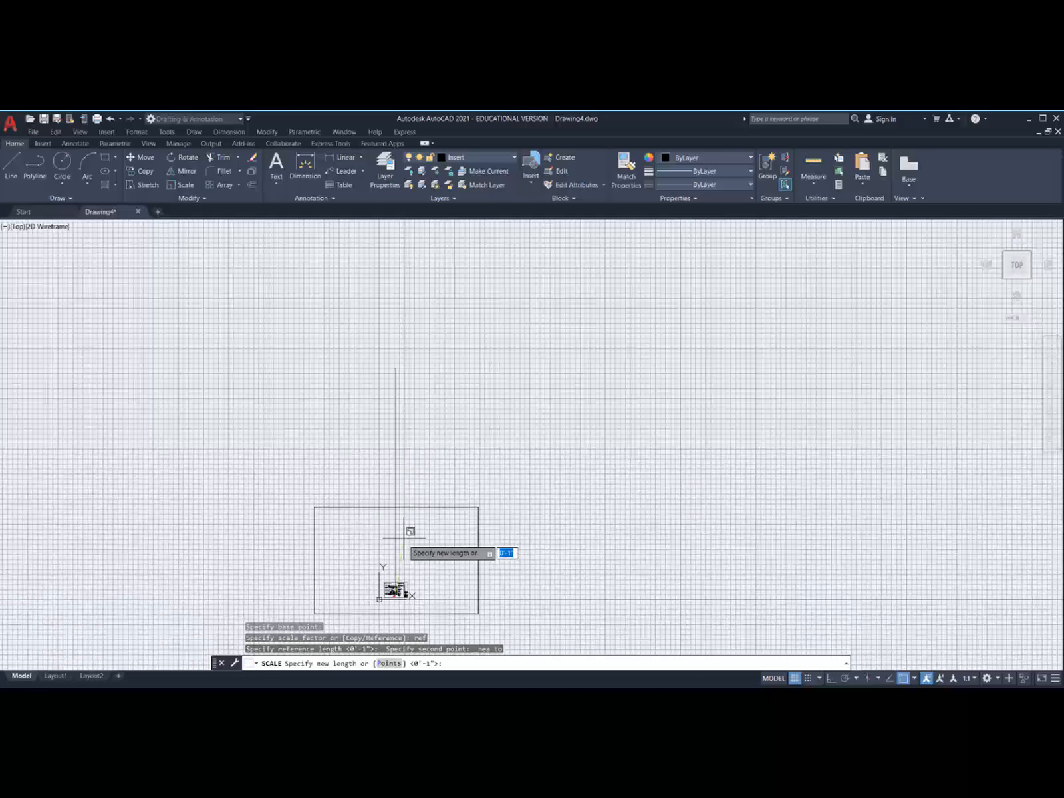
{"action": "left_click", "coordinate": [396, 367]}
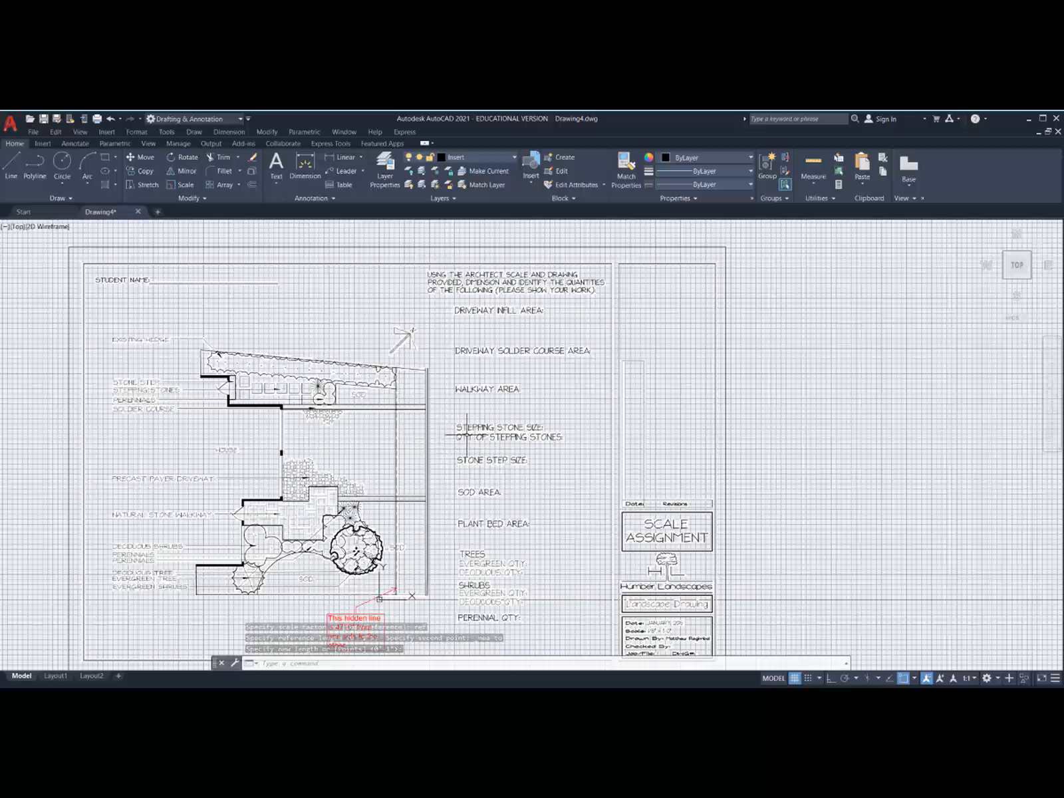
Step: Measure the distance between the lower and upper ends of the scaled plan's hidden line
{"action": "scroll", "coordinate": [474, 439], "scroll_direction": "down", "scroll_amount": 3}
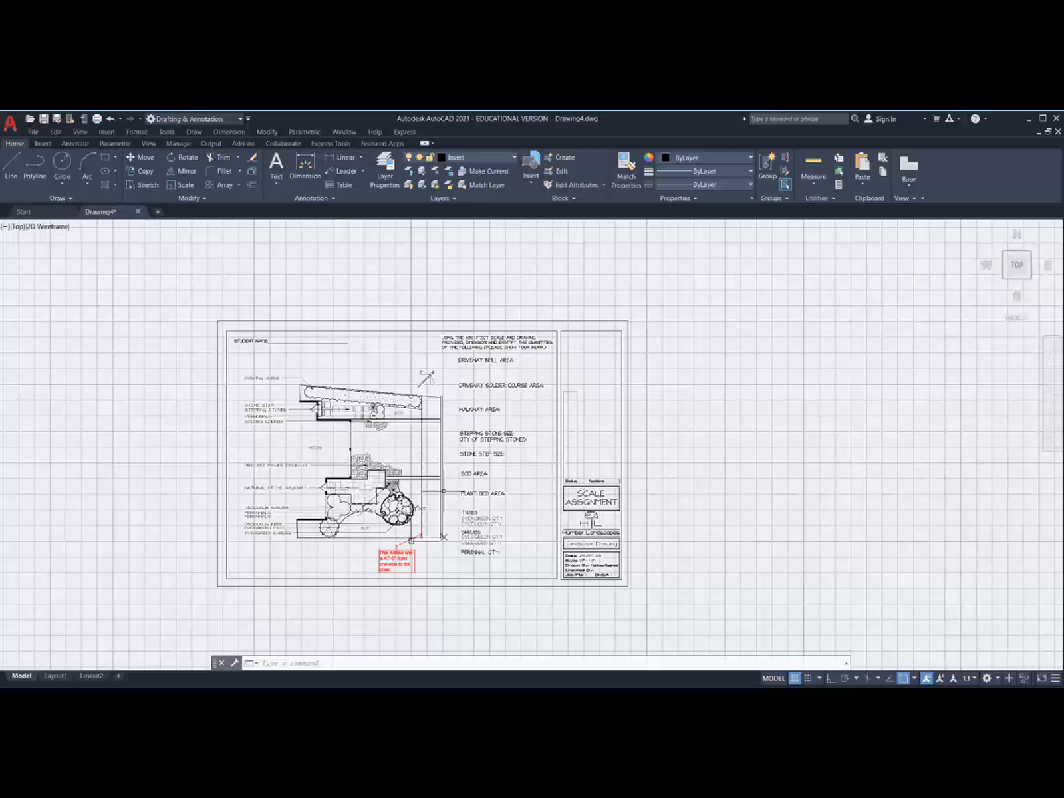
{"action": "middle_click_drag", "start_coordinate": [453, 485], "coordinate": [506, 459]}
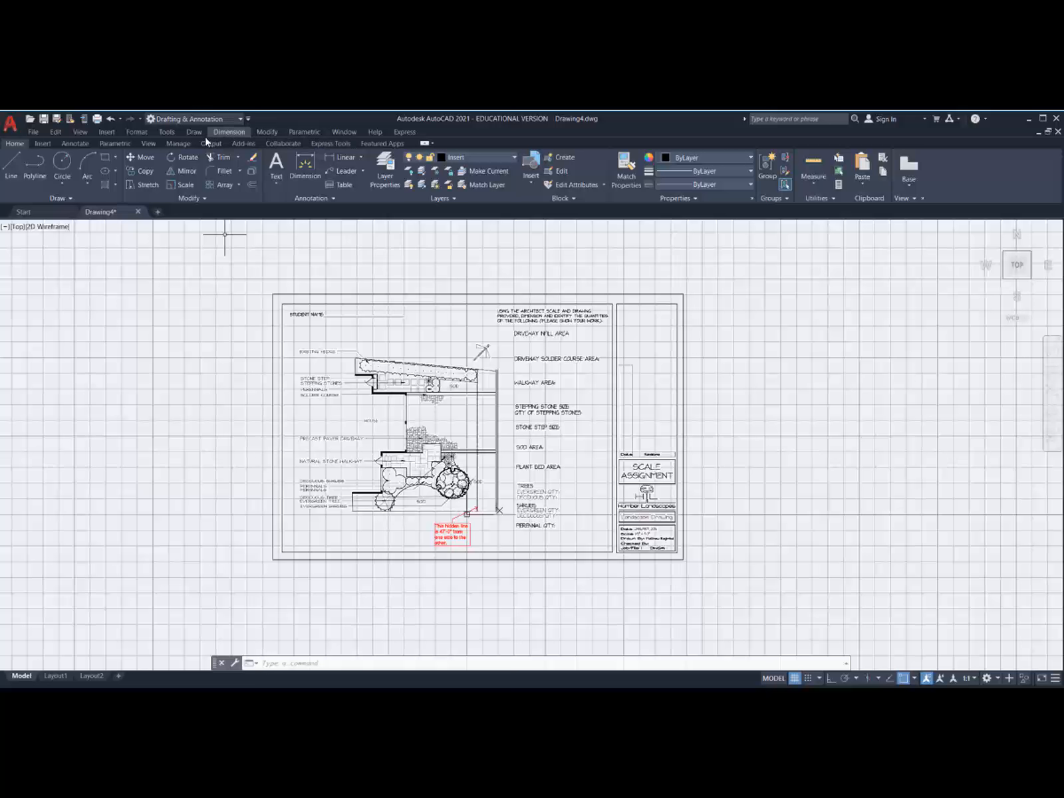
{"action": "left_click", "coordinate": [165, 132]}
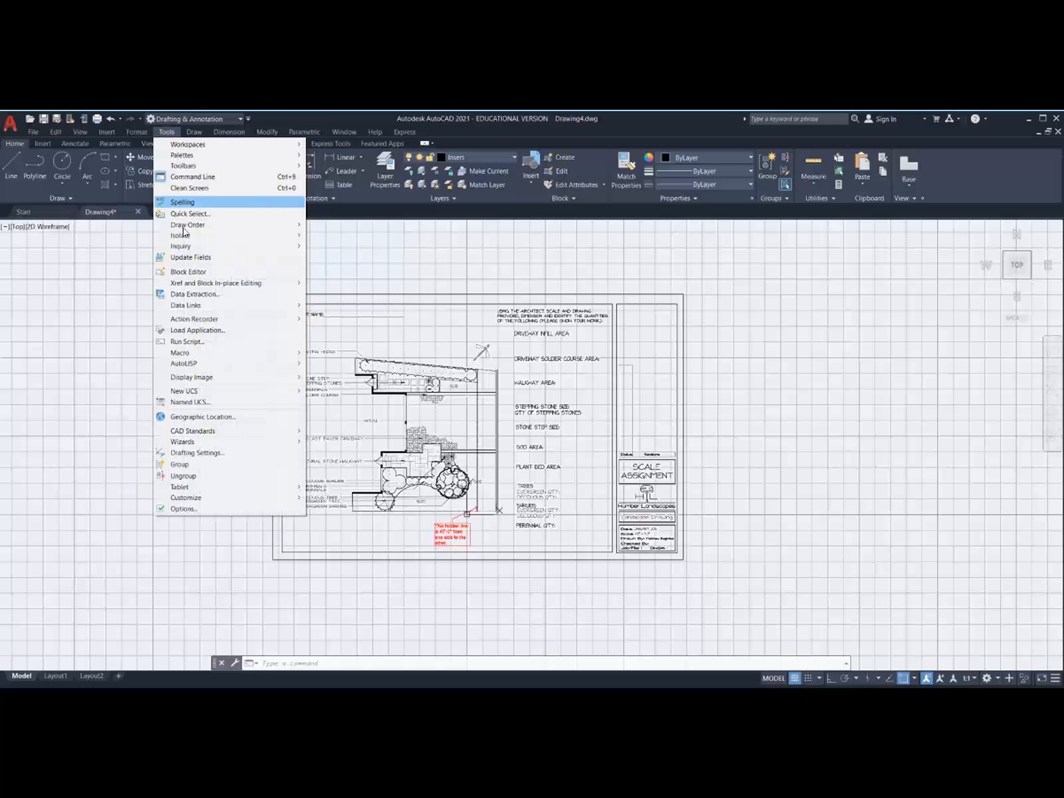
{"action": "mouse_move", "coordinate": [187, 248]}
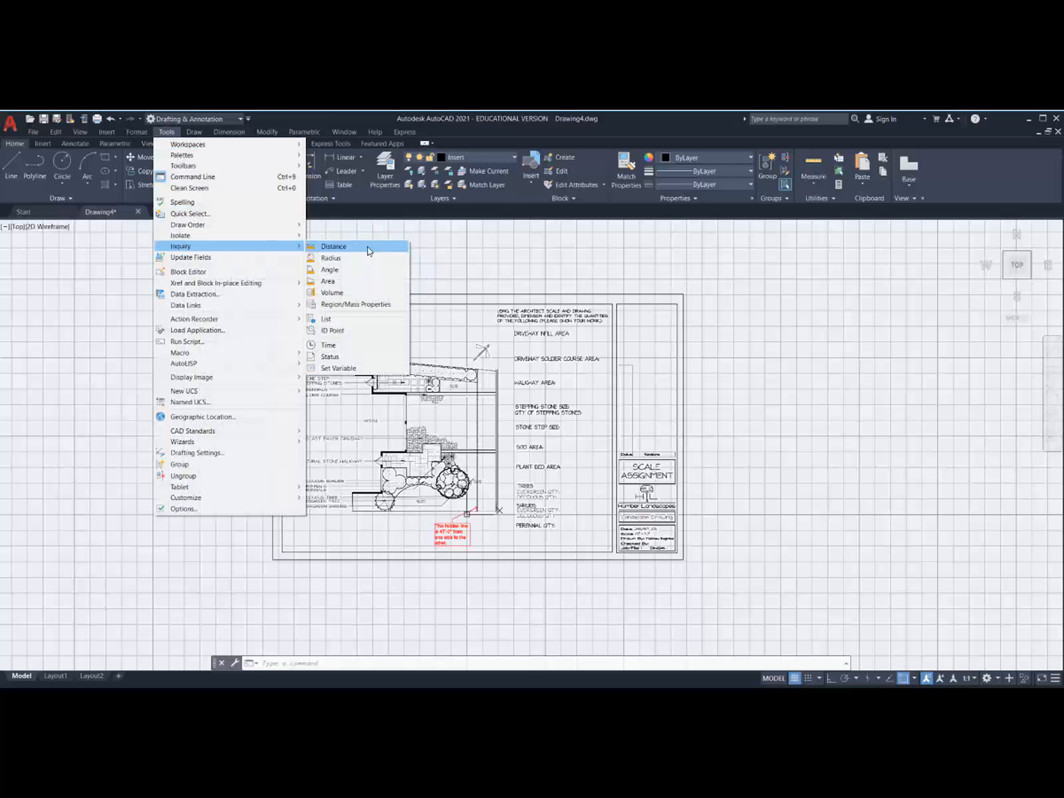
{"action": "left_click", "coordinate": [368, 248]}
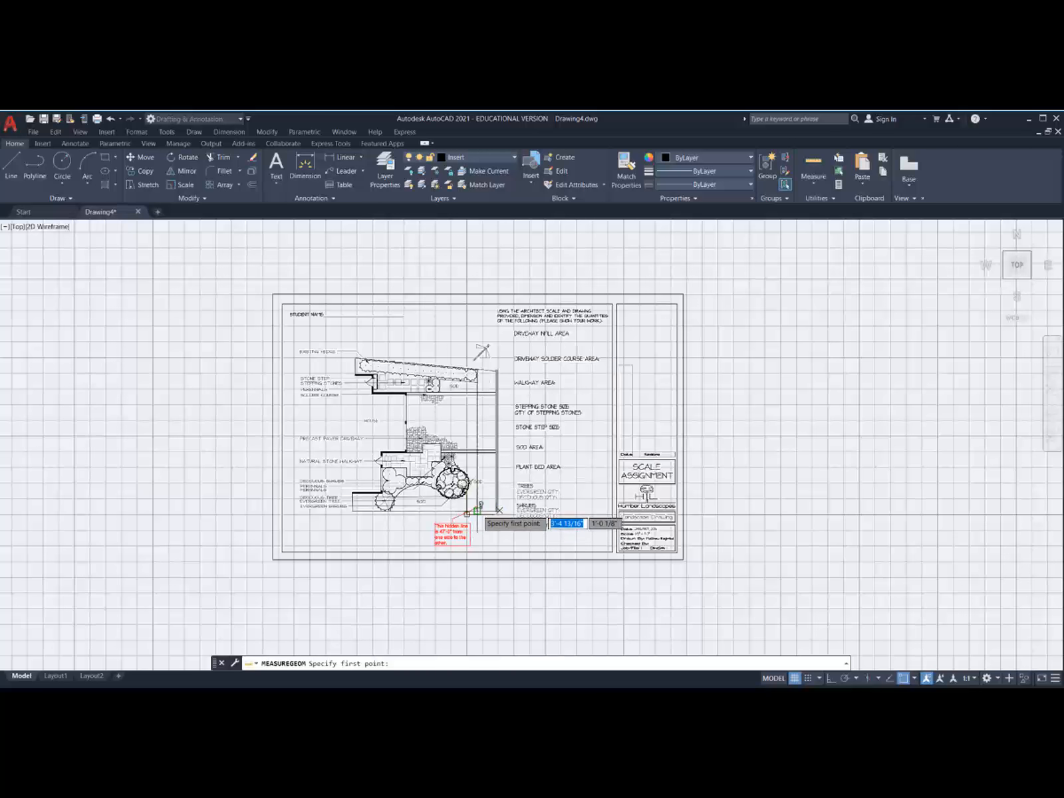
{"action": "left_click", "coordinate": [476, 511]}
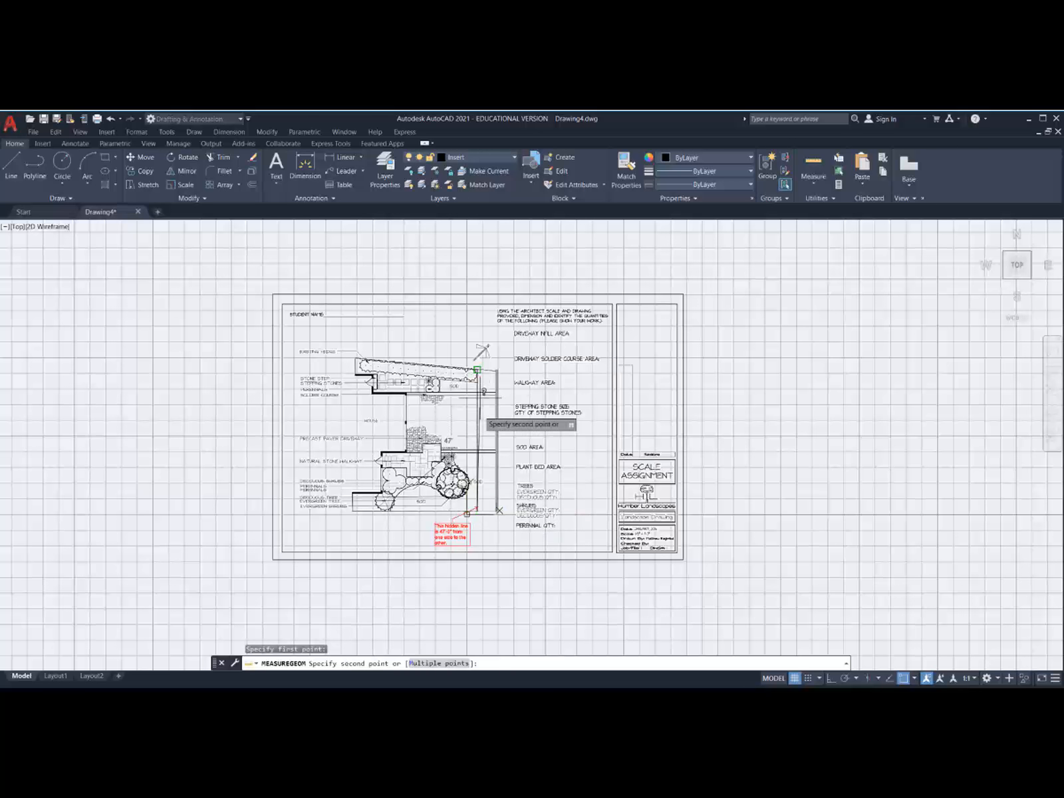
{"action": "left_click", "coordinate": [477, 369]}
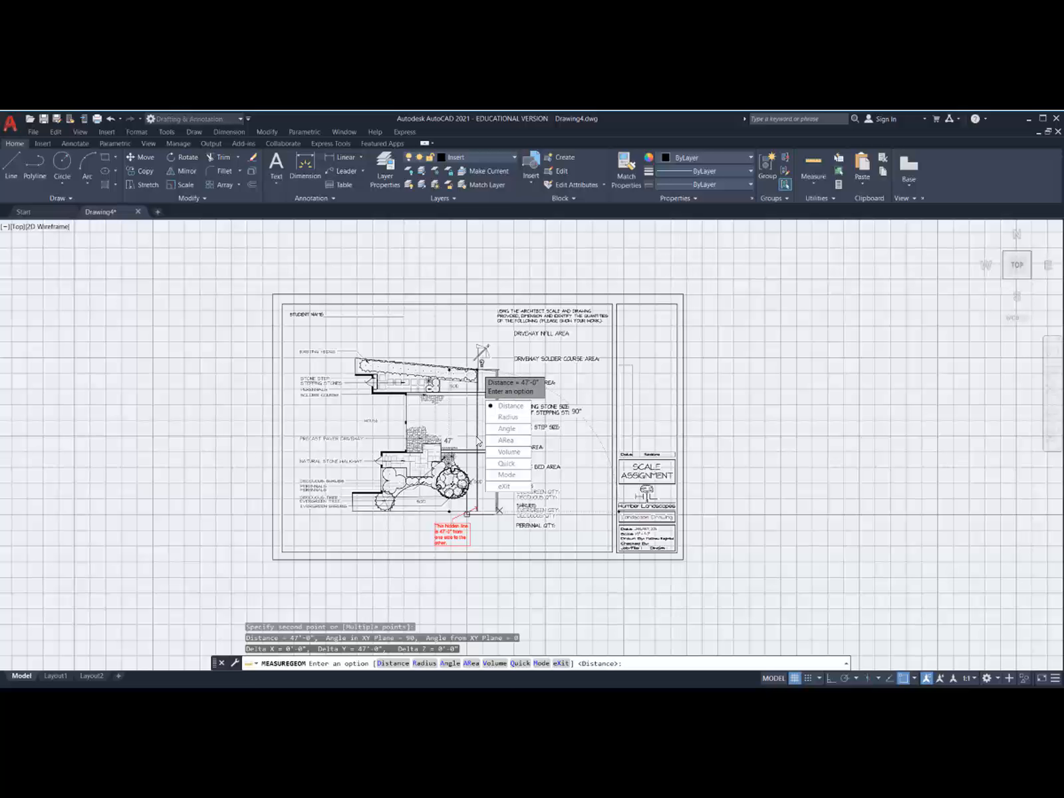
{"action": "key", "text": "Escape"}
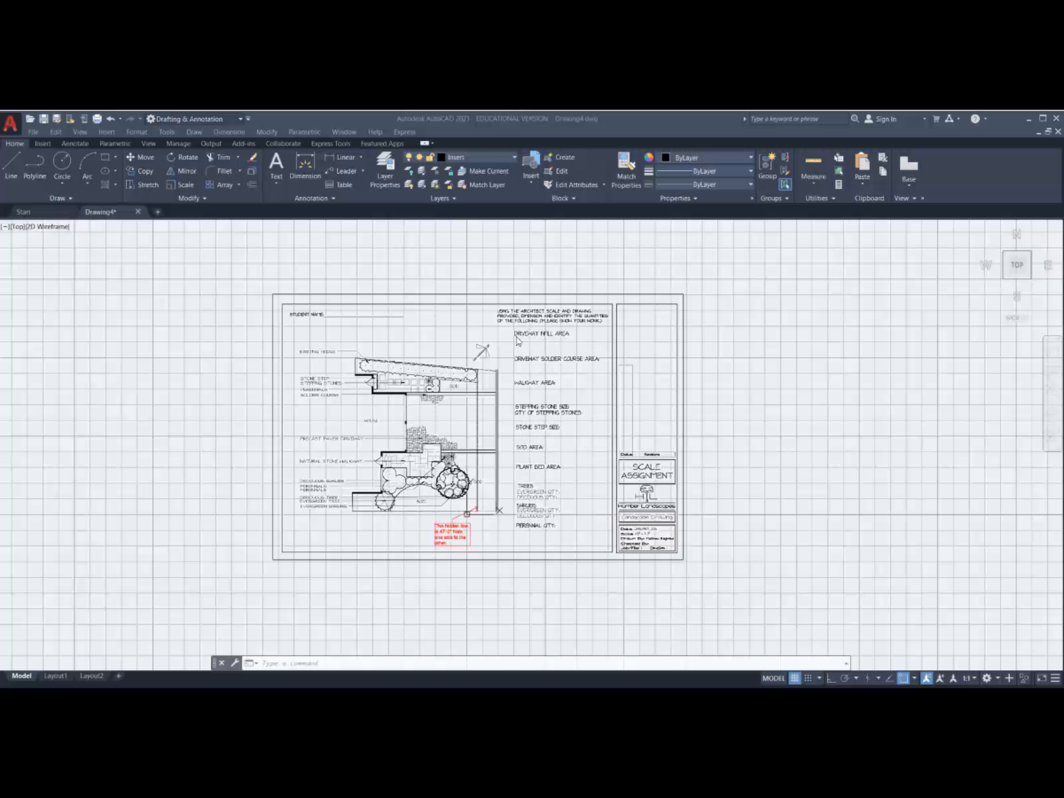
Step: Create a new layer named Driveway Infill
{"action": "scroll", "coordinate": [536, 336], "scroll_direction": "up", "scroll_amount": 4}
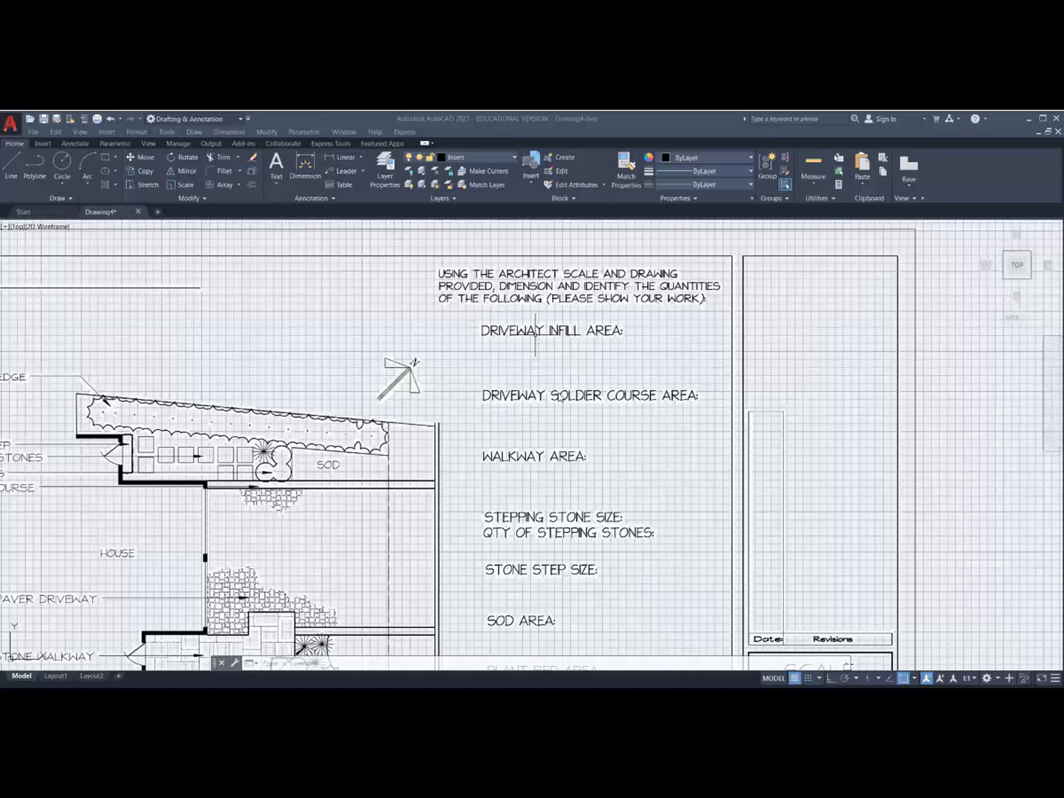
{"action": "scroll", "coordinate": [561, 398], "scroll_direction": "down", "scroll_amount": 2}
{"action": "scroll", "coordinate": [494, 504], "scroll_direction": "up", "scroll_amount": 2}
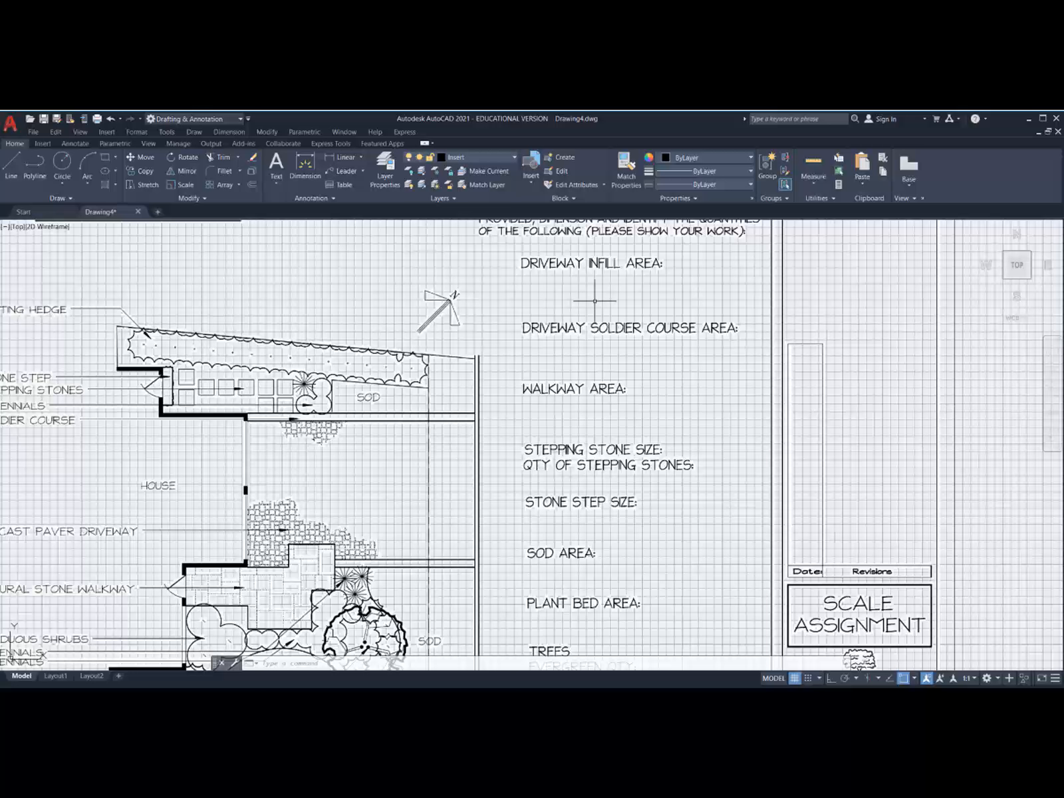
{"action": "left_click", "coordinate": [386, 173]}
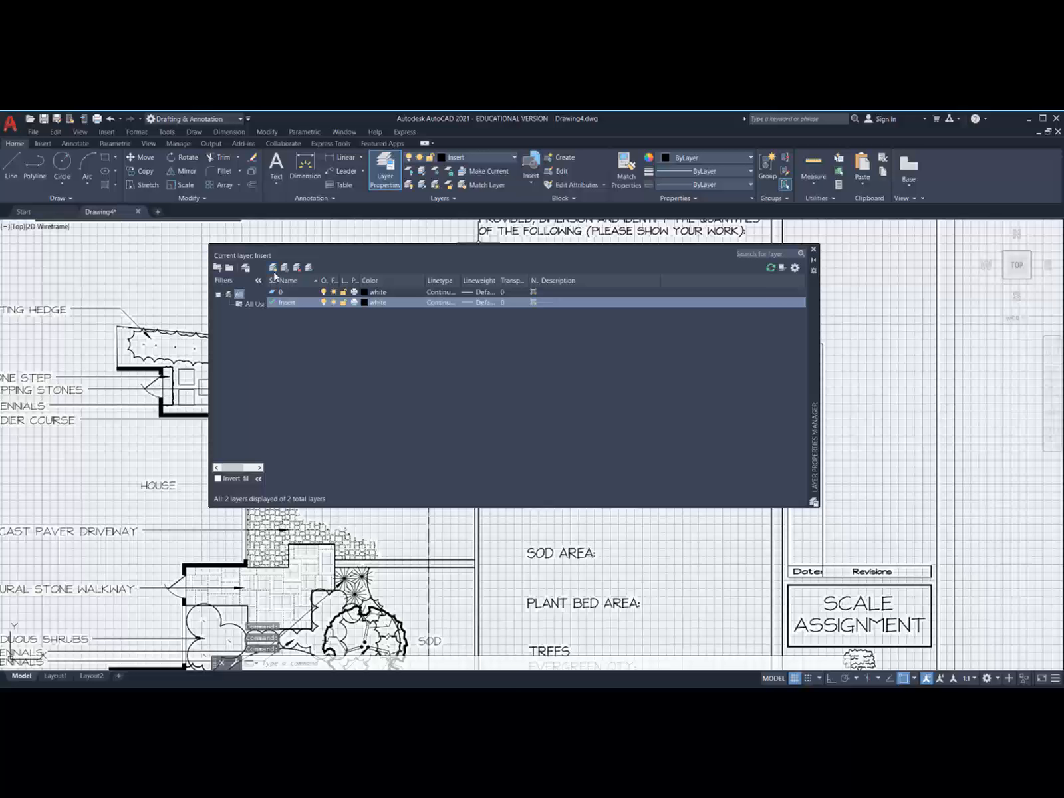
{"action": "left_click", "coordinate": [274, 268]}
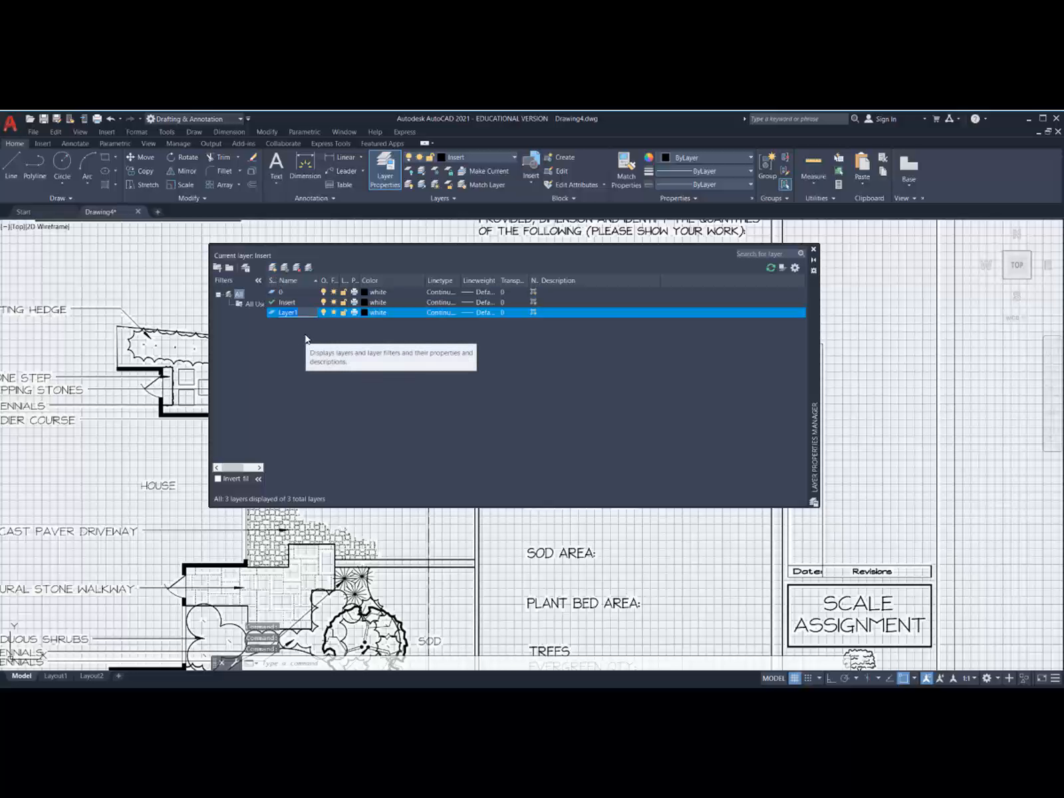
{"action": "type", "text": "Driveway Infil"}
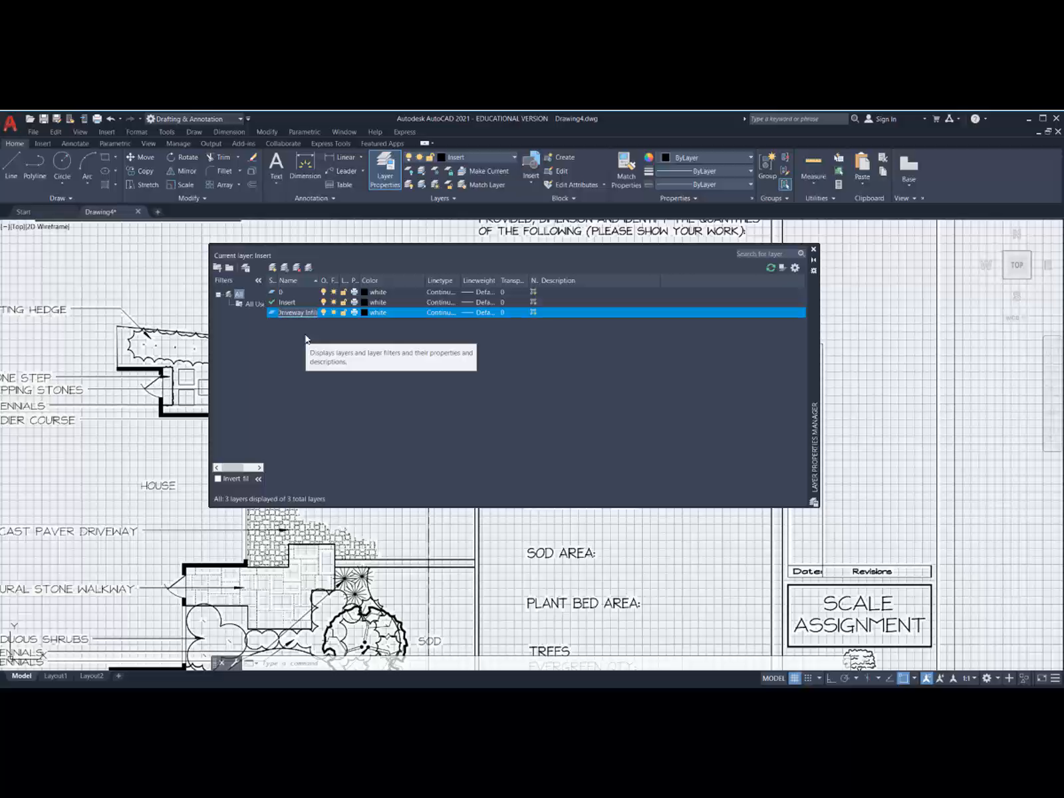
Step: Set the Driveway Infill layer's color to blue and make it the current layer
{"action": "left_click", "coordinate": [366, 316]}
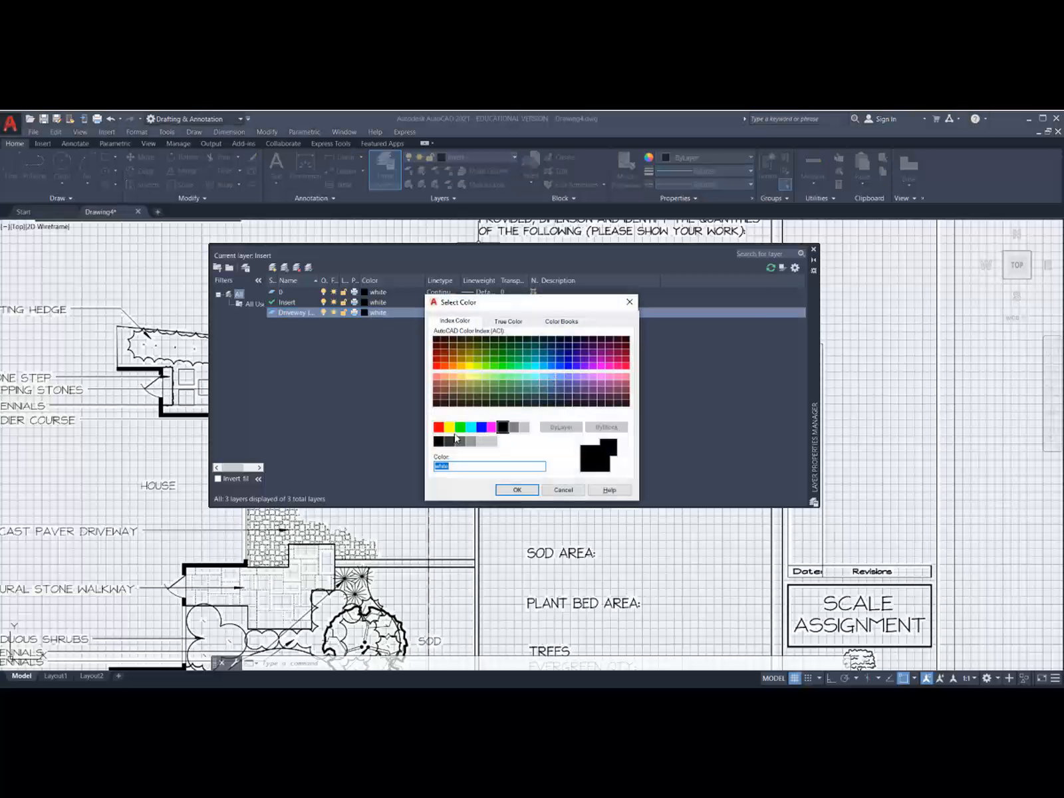
{"action": "left_click", "coordinate": [481, 427]}
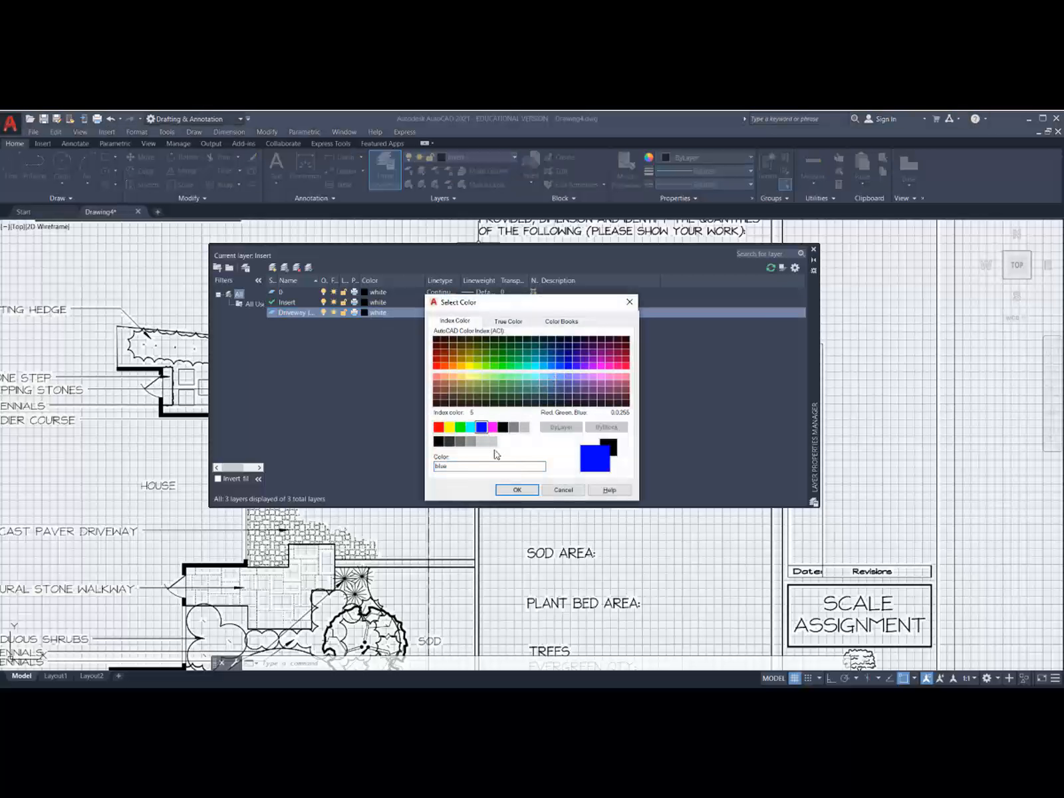
{"action": "left_click", "coordinate": [526, 493]}
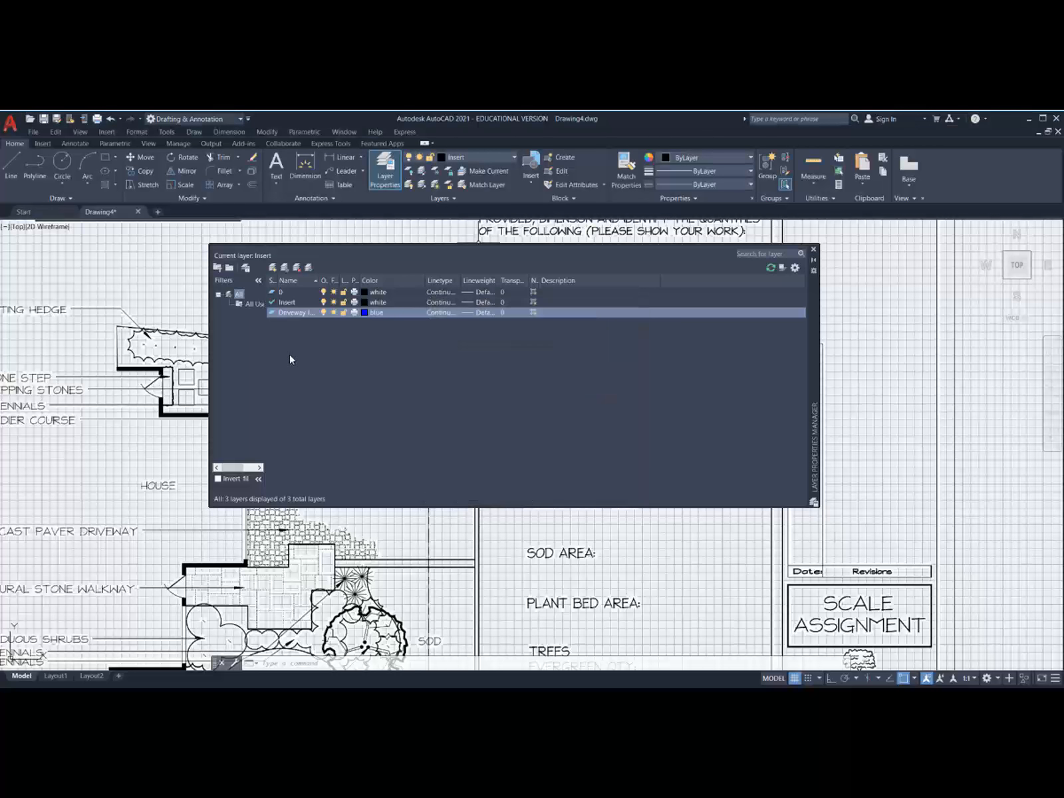
{"action": "double_click", "coordinate": [278, 315]}
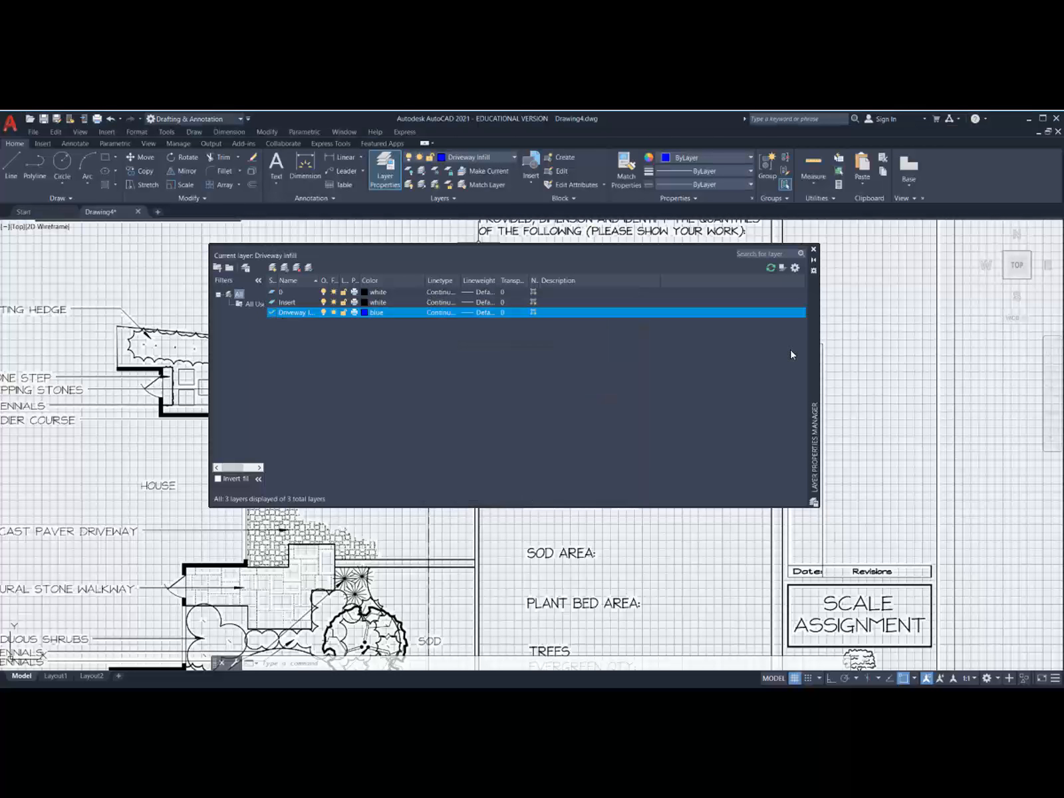
{"action": "left_click", "coordinate": [814, 251]}
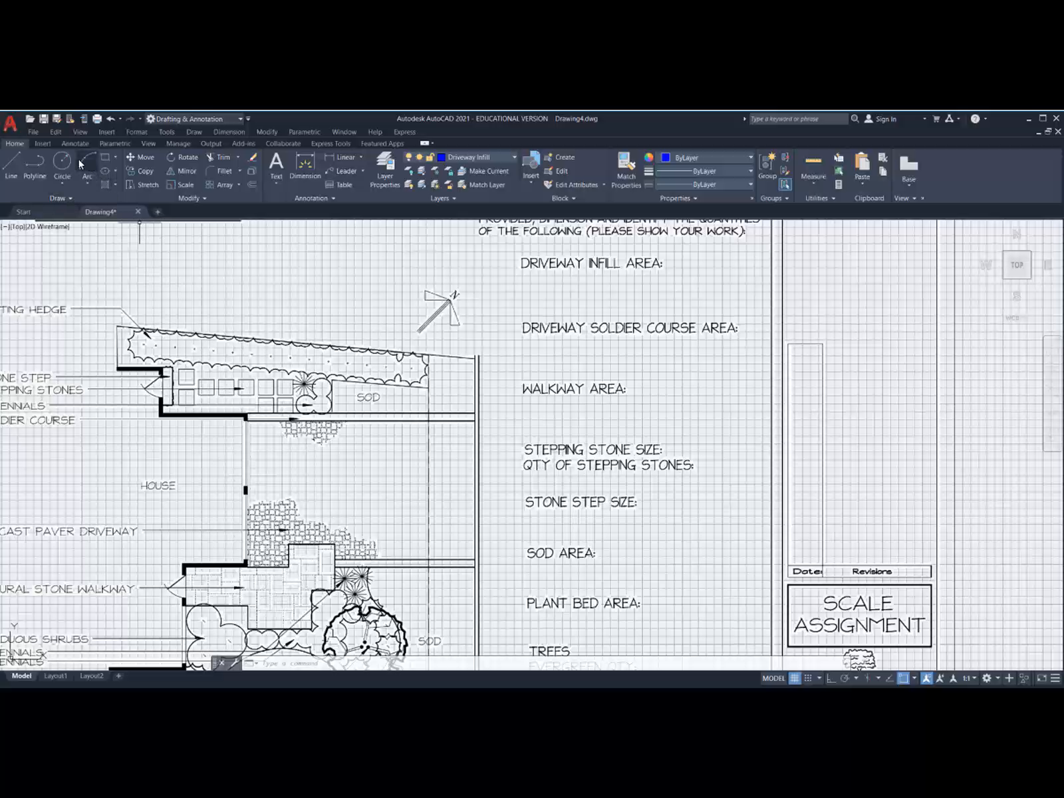
Step: Start a polyline at the driveway's upper corner by the house and, with Ortho on, trace its upper edge, about 29'-7" long
{"action": "left_click", "coordinate": [35, 165]}
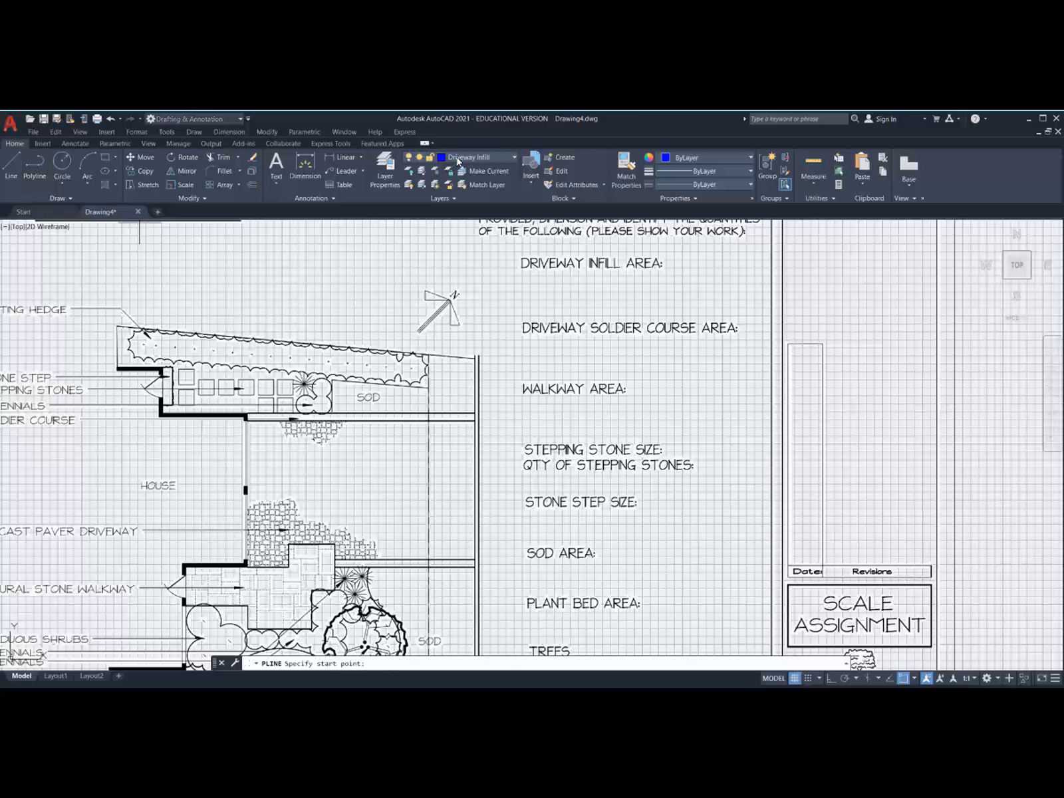
{"action": "scroll", "coordinate": [249, 428], "scroll_direction": "up", "scroll_amount": 5}
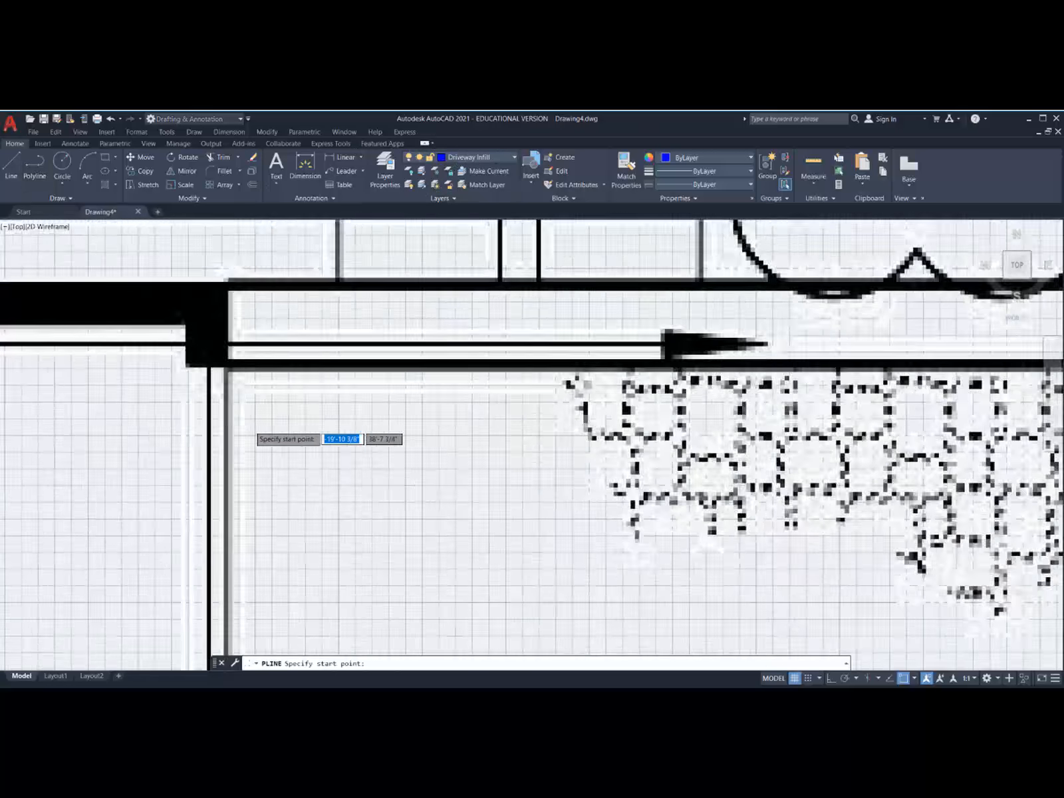
{"action": "scroll", "coordinate": [214, 327], "scroll_direction": "up", "scroll_amount": 2}
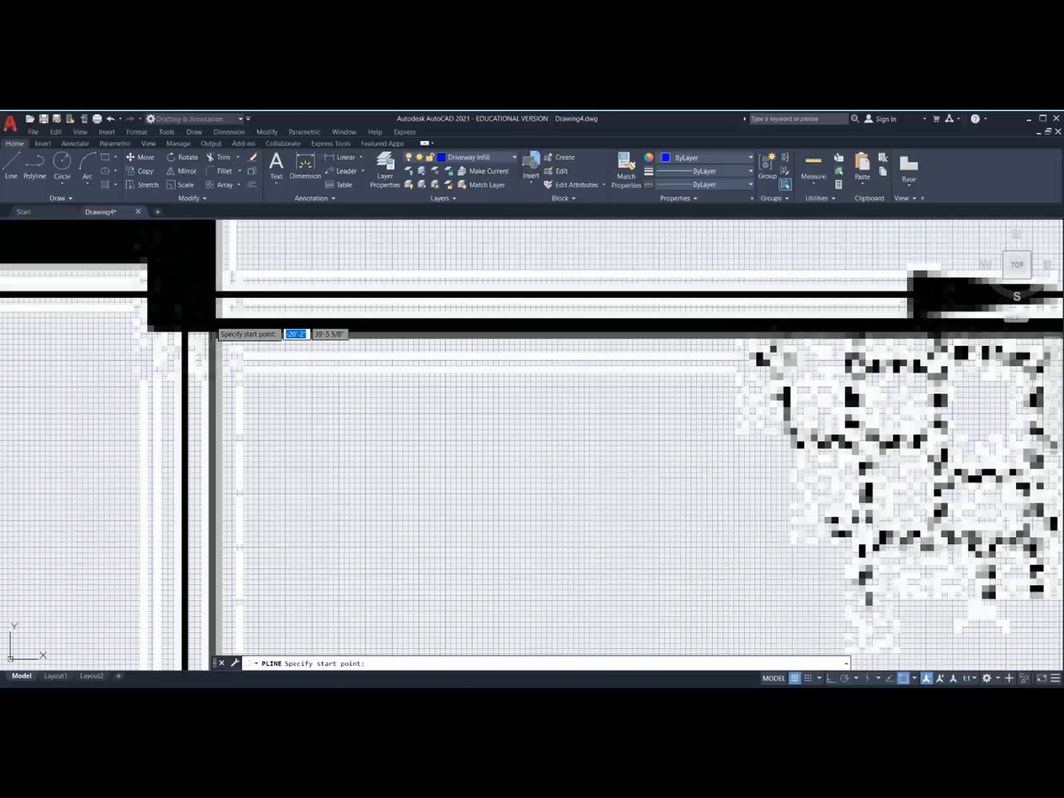
{"action": "left_click", "coordinate": [215, 327]}
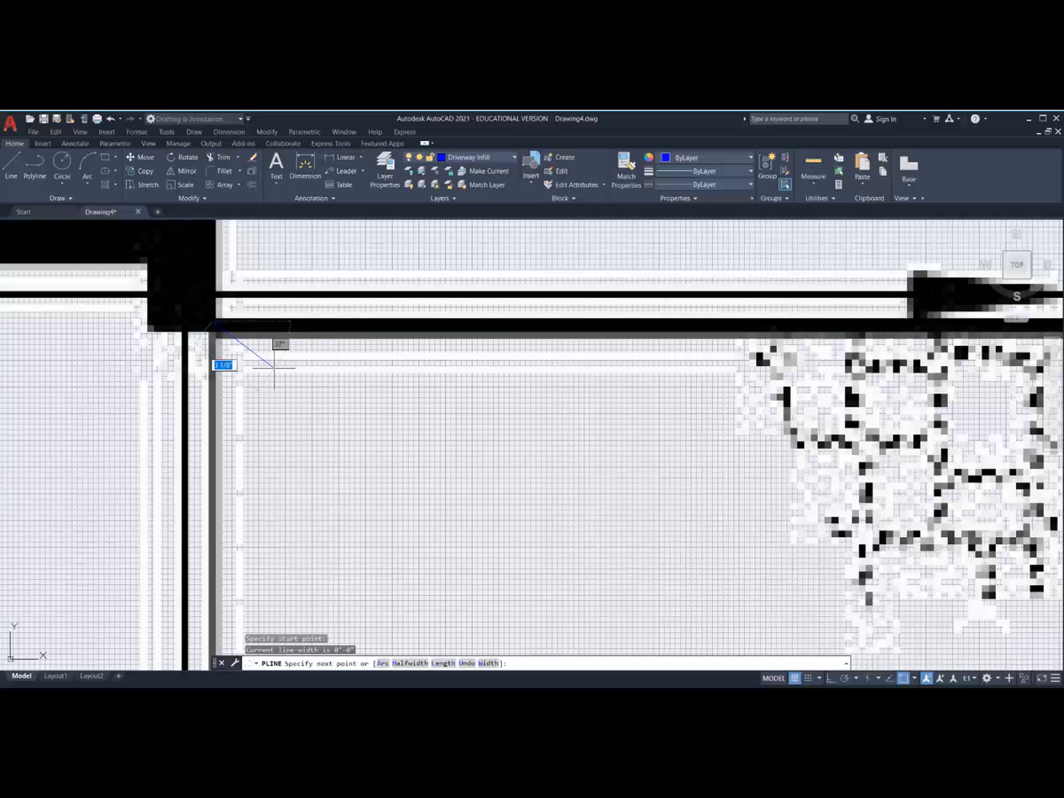
{"action": "scroll", "coordinate": [279, 363], "scroll_direction": "down", "scroll_amount": 5}
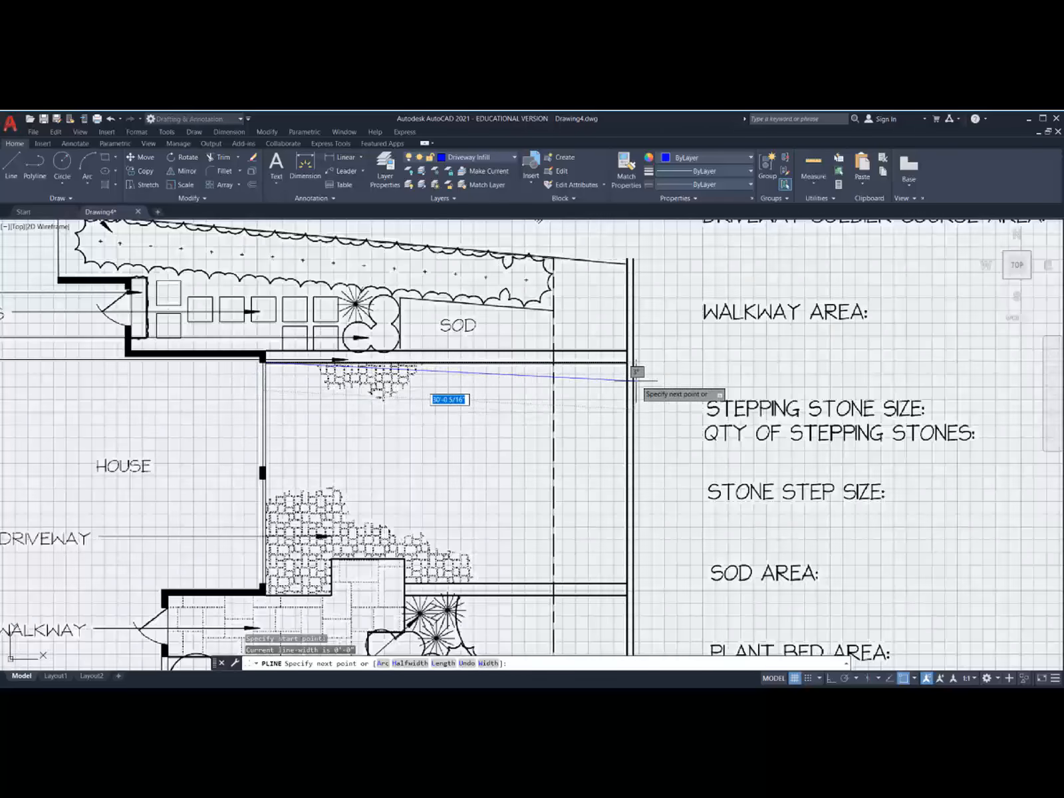
{"action": "scroll", "coordinate": [629, 361], "scroll_direction": "up", "scroll_amount": 4}
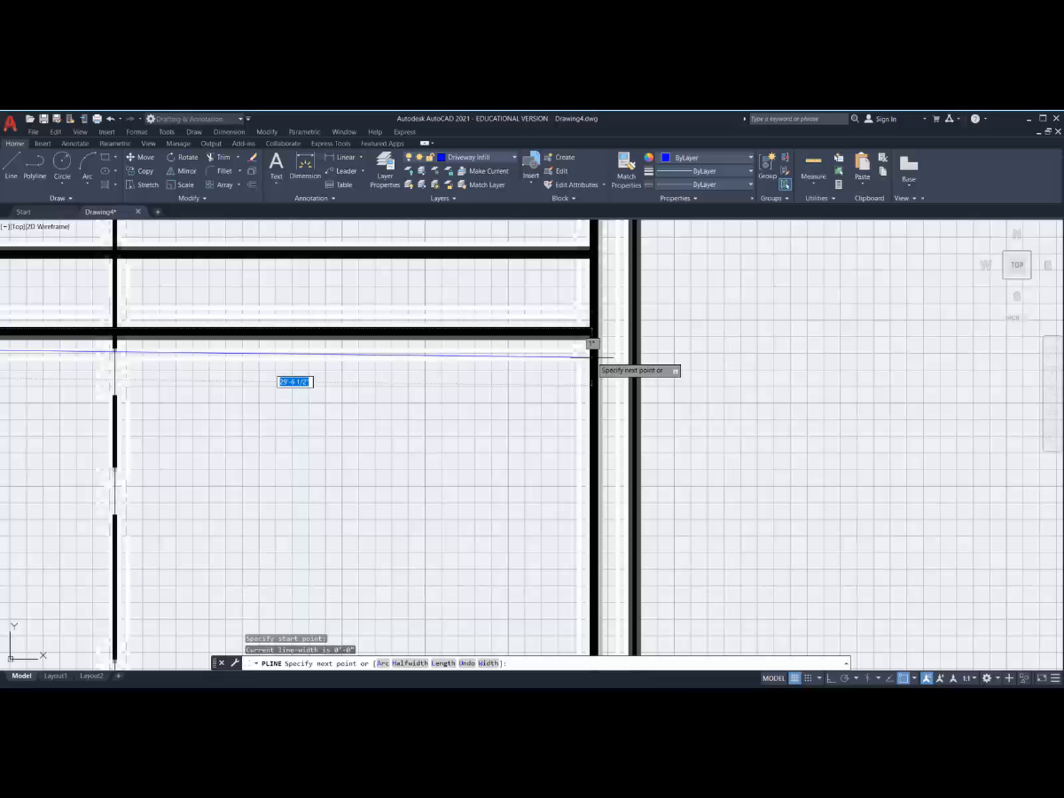
{"action": "key", "text": "alt+Tab"}
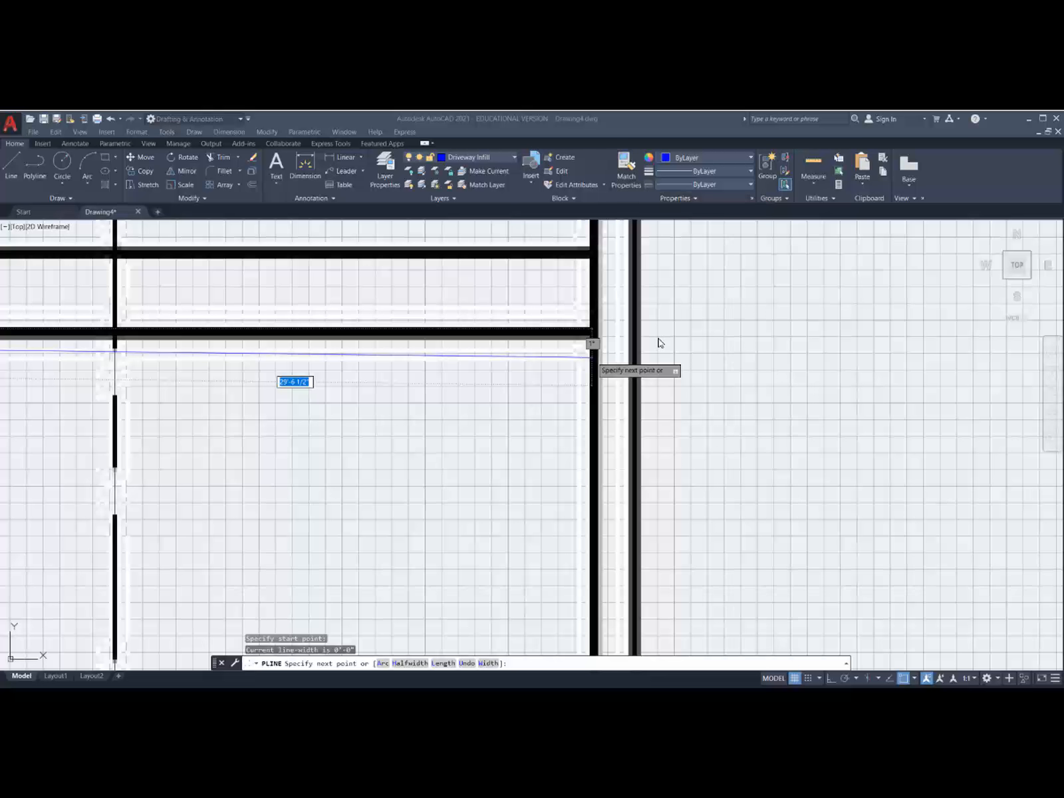
{"action": "key", "text": "alt+Tab"}
{"action": "key", "text": "F8"}
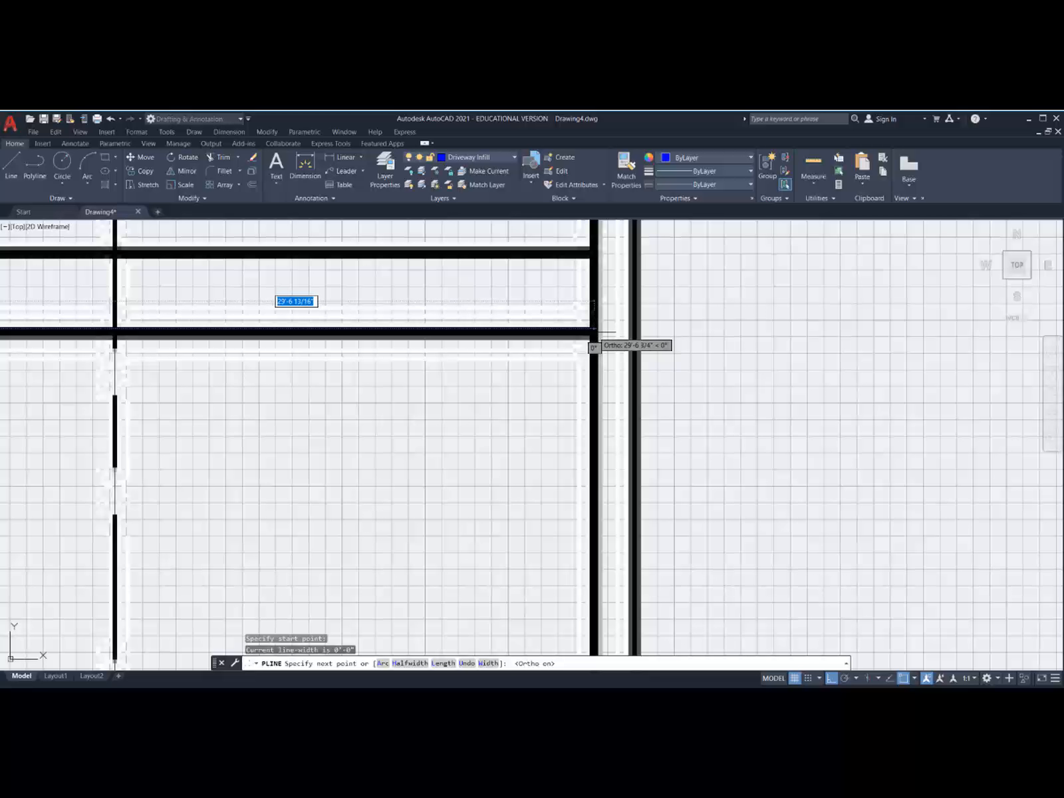
{"action": "left_click", "coordinate": [594, 346]}
Step: Trace the driveway's far end downward about 18'-1", then its lower edge back to the walkway, about 18'-2"
{"action": "scroll", "coordinate": [594, 343], "scroll_direction": "down", "scroll_amount": 8}
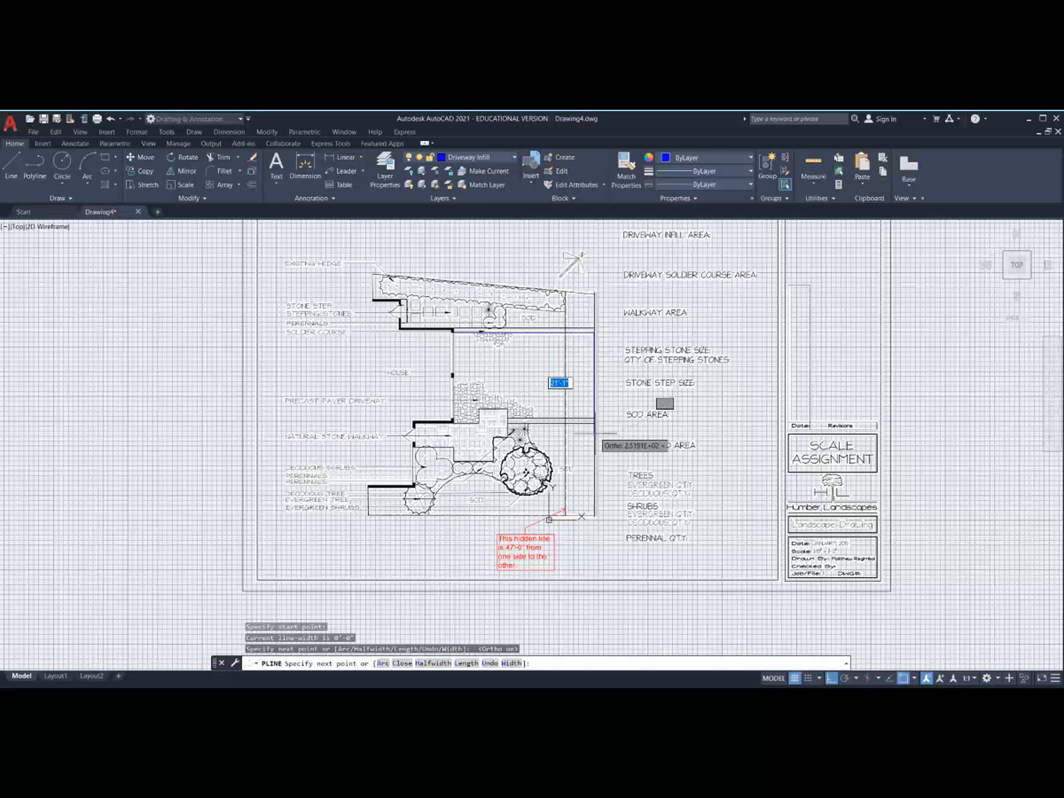
{"action": "scroll", "coordinate": [594, 433], "scroll_direction": "up", "scroll_amount": 10}
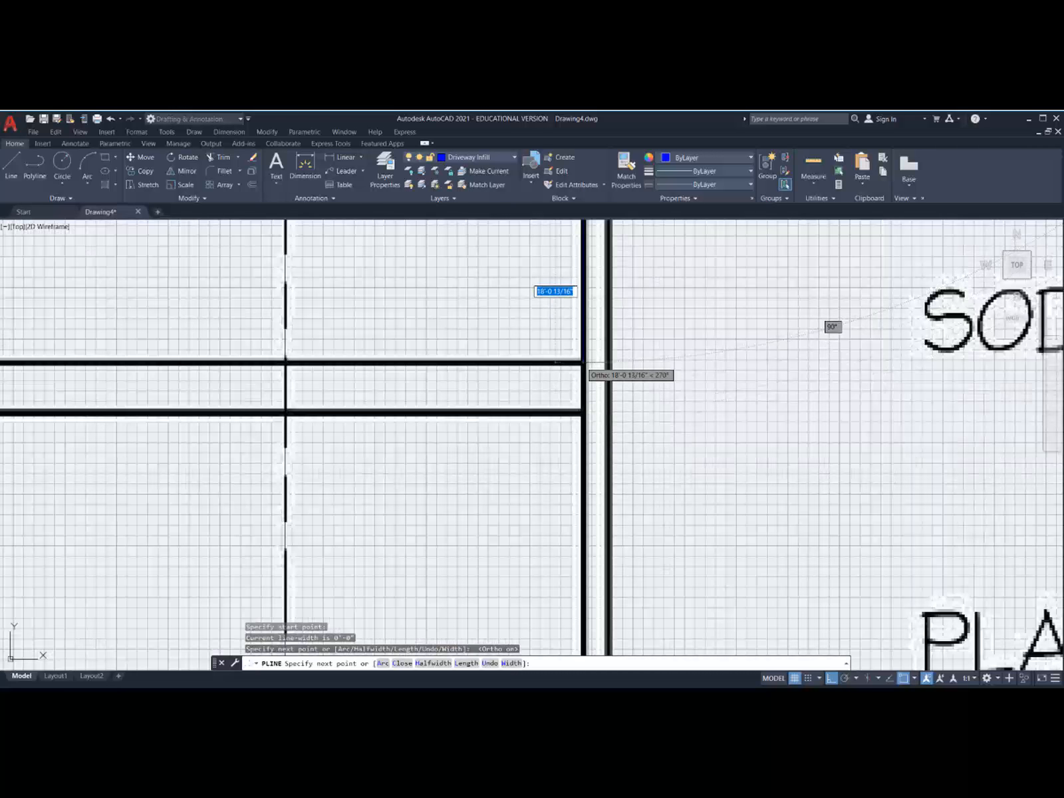
{"action": "scroll", "coordinate": [586, 363], "scroll_direction": "up", "scroll_amount": 3}
{"action": "left_click", "coordinate": [592, 363]}
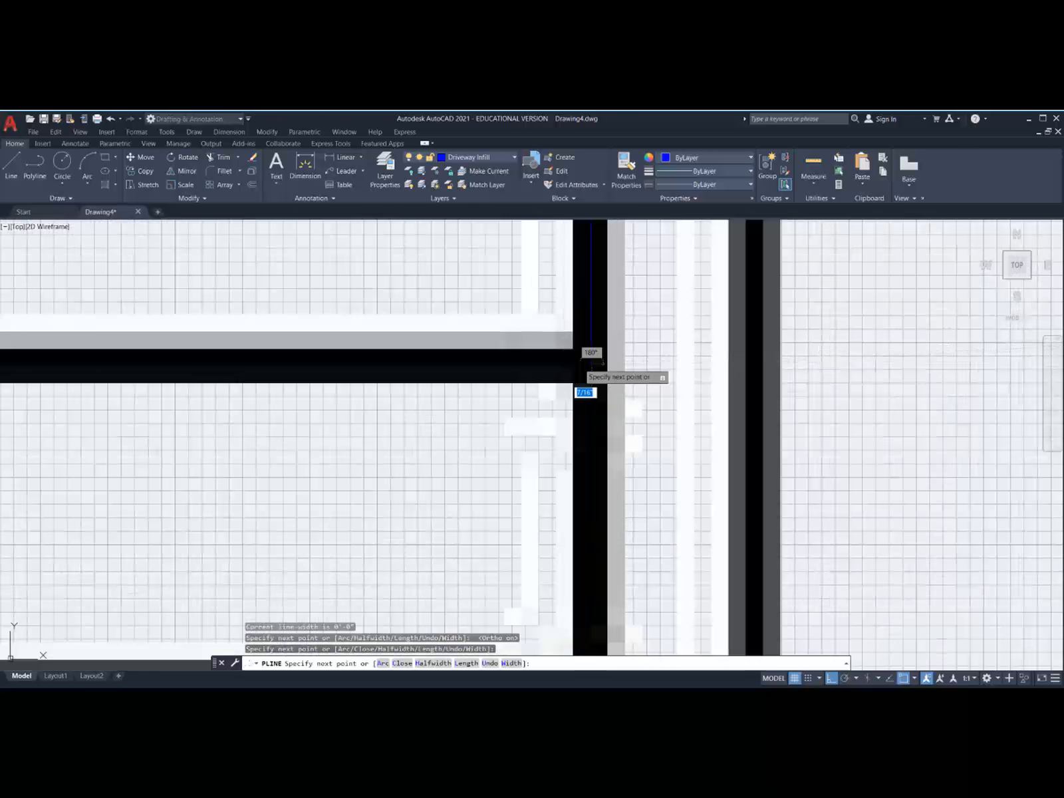
{"action": "scroll", "coordinate": [591, 363], "scroll_direction": "down", "scroll_amount": 6}
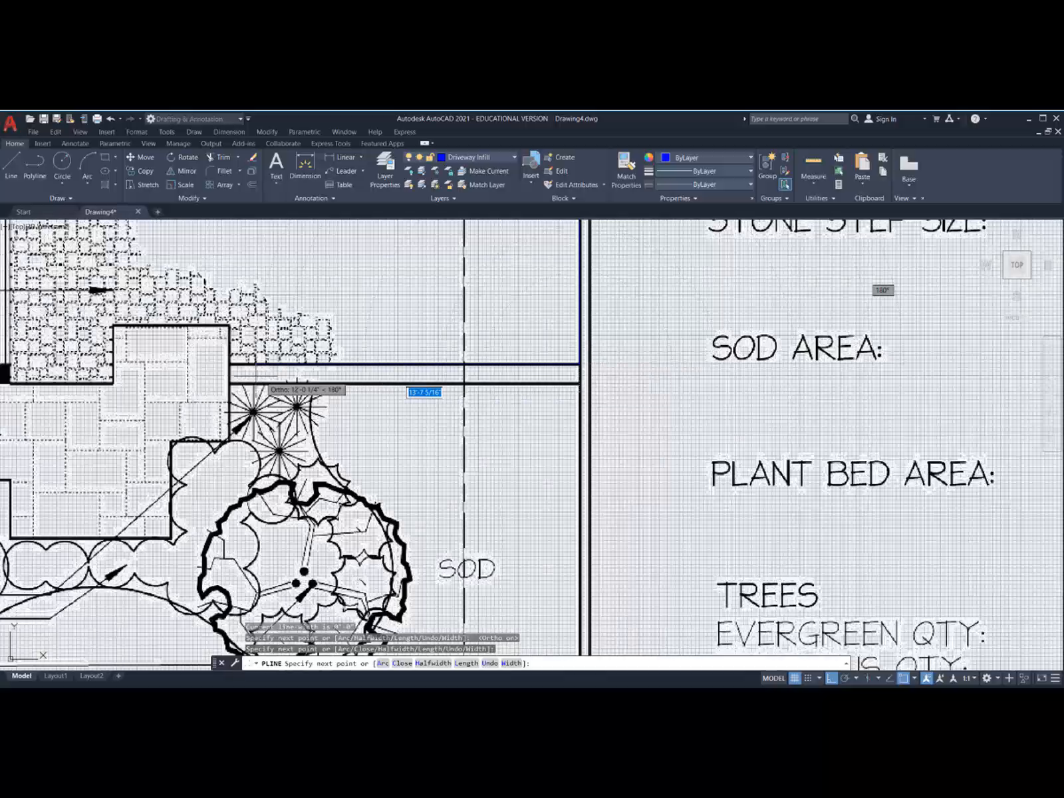
{"action": "scroll", "coordinate": [220, 370], "scroll_direction": "up", "scroll_amount": 5}
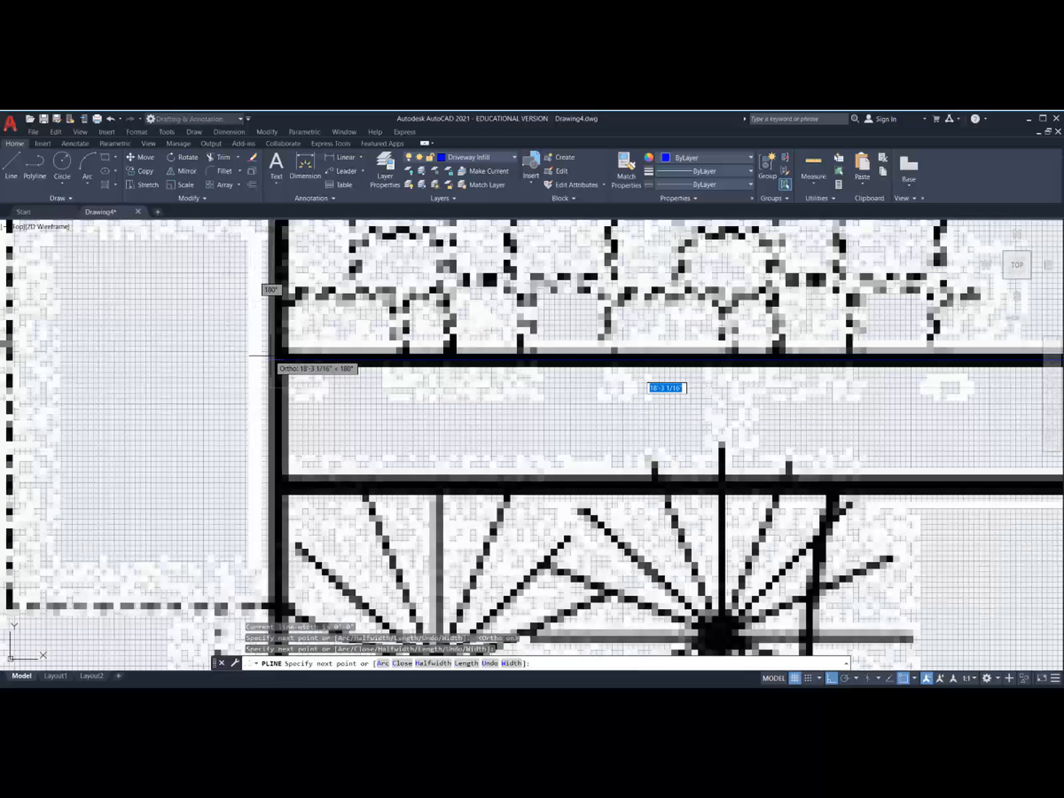
{"action": "scroll", "coordinate": [270, 356], "scroll_direction": "up", "scroll_amount": 2}
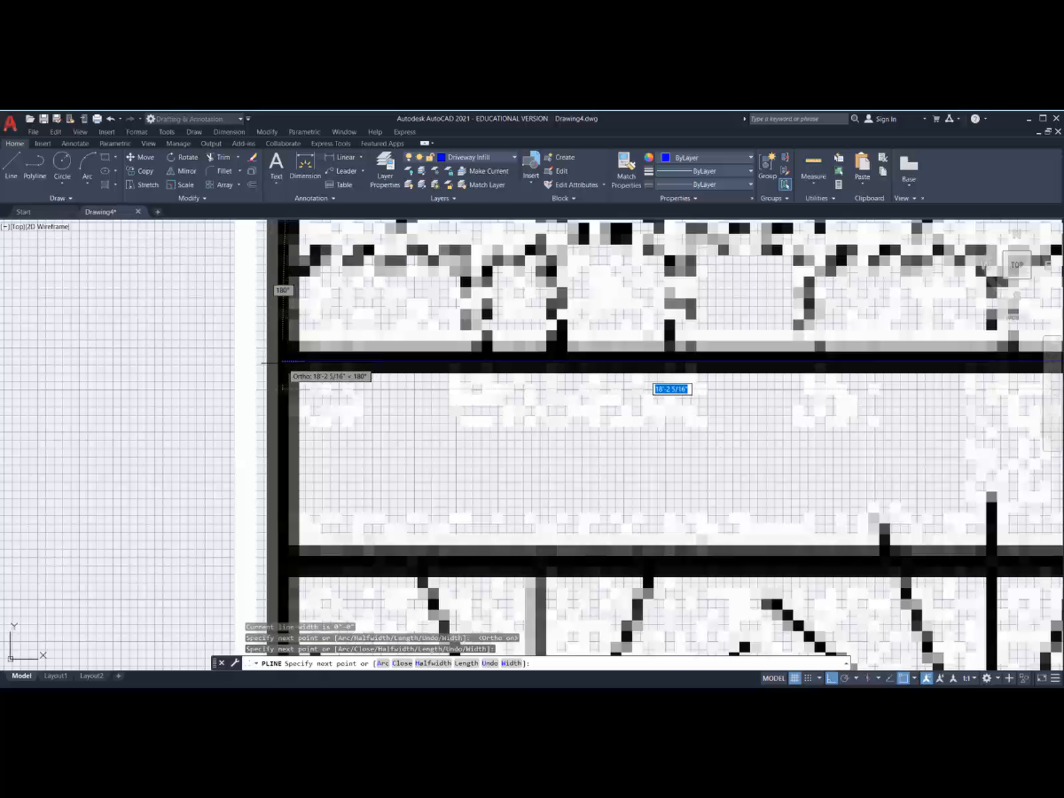
Step: Continue the polyline up the side of the walkway's projection and along its upper edge, about 6' long
{"action": "scroll", "coordinate": [282, 362], "scroll_direction": "down", "scroll_amount": 8}
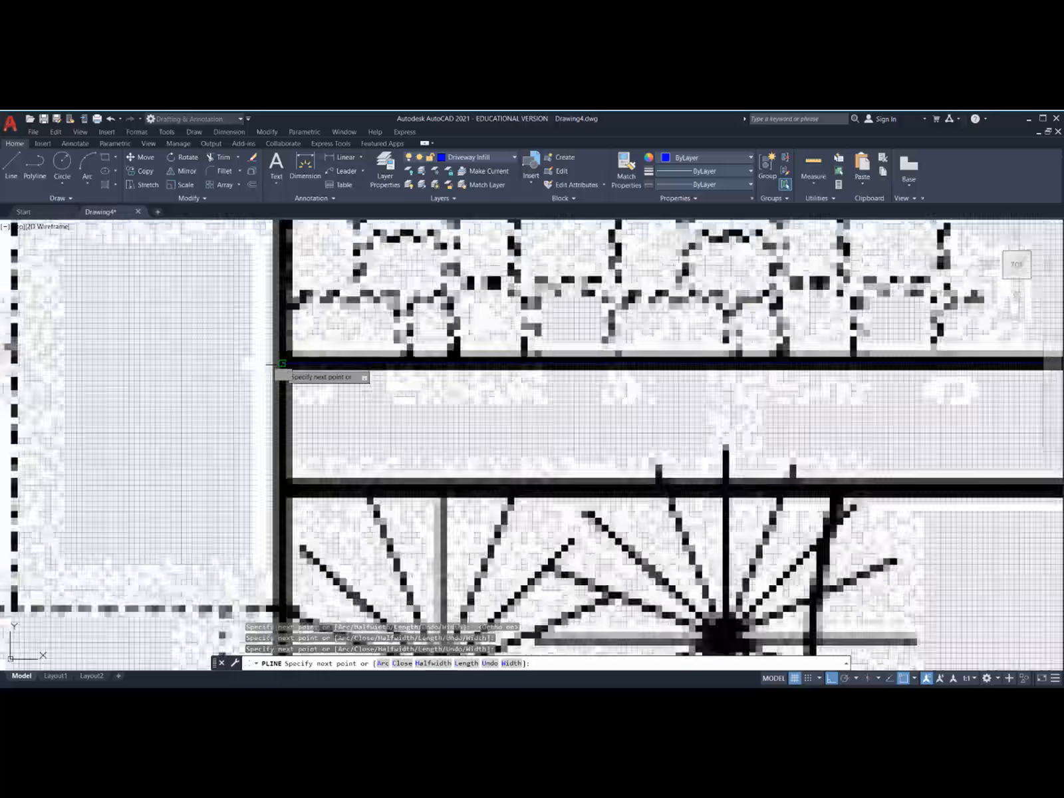
{"action": "scroll", "coordinate": [282, 306], "scroll_direction": "up", "scroll_amount": 10}
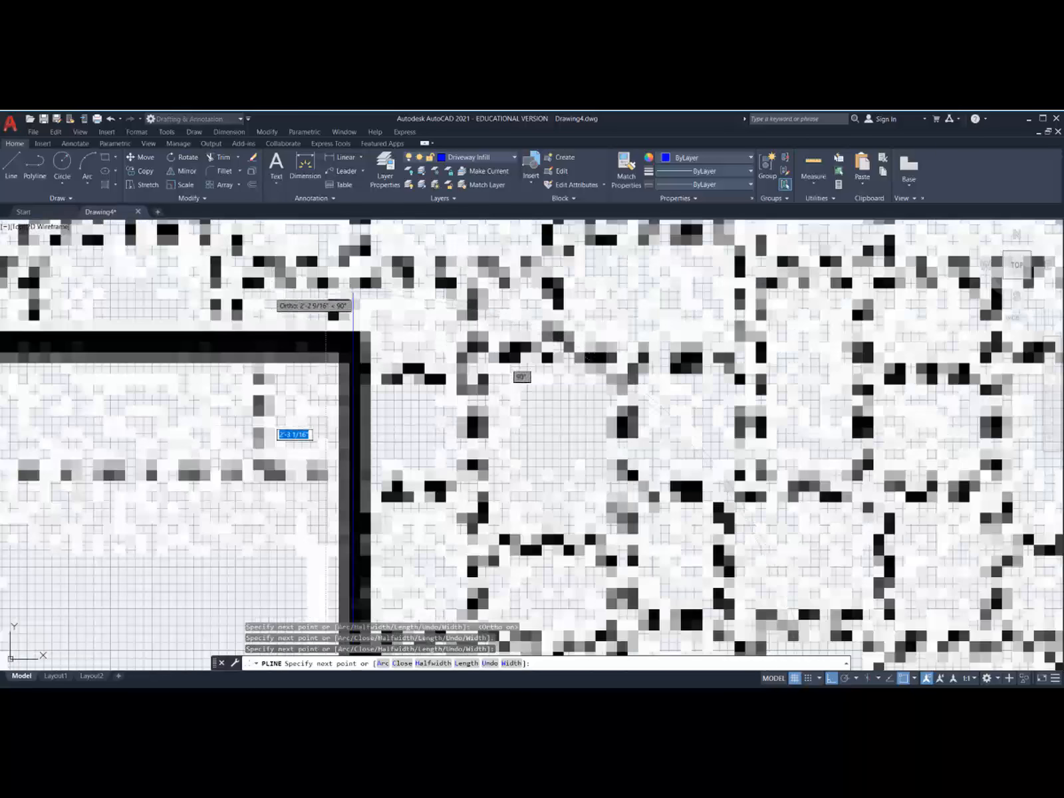
{"action": "left_click", "coordinate": [353, 336]}
{"action": "scroll", "coordinate": [352, 337], "scroll_direction": "down", "scroll_amount": 9}
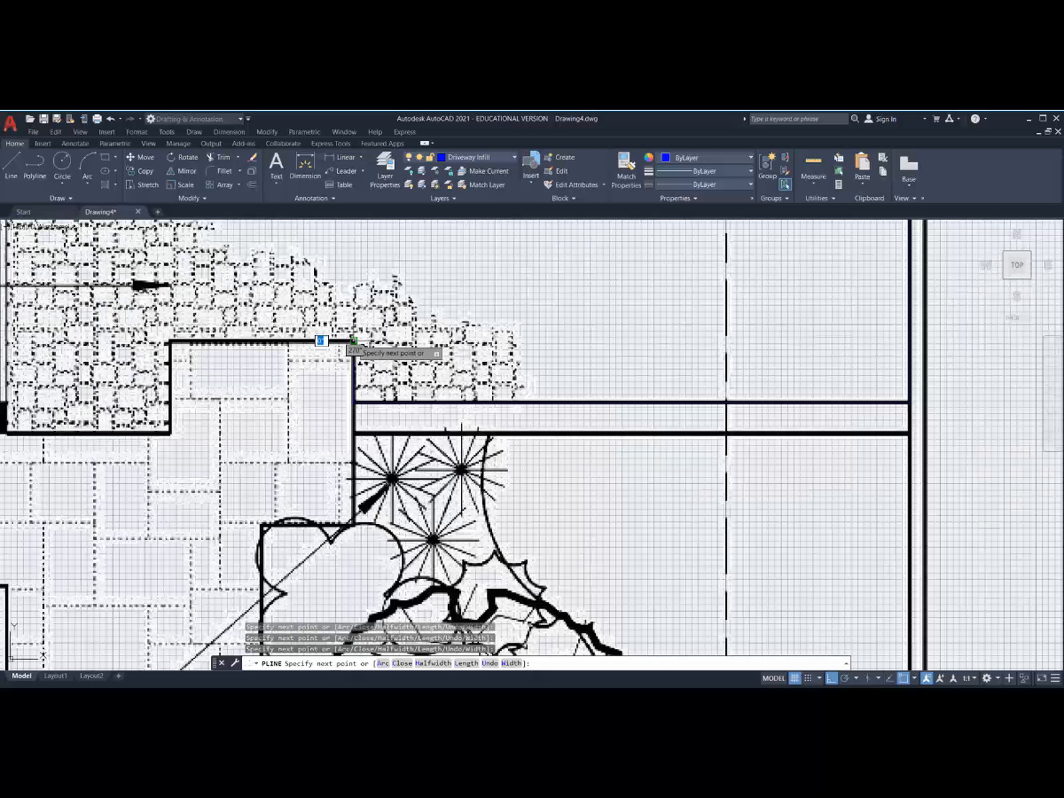
{"action": "scroll", "coordinate": [179, 342], "scroll_direction": "up", "scroll_amount": 6}
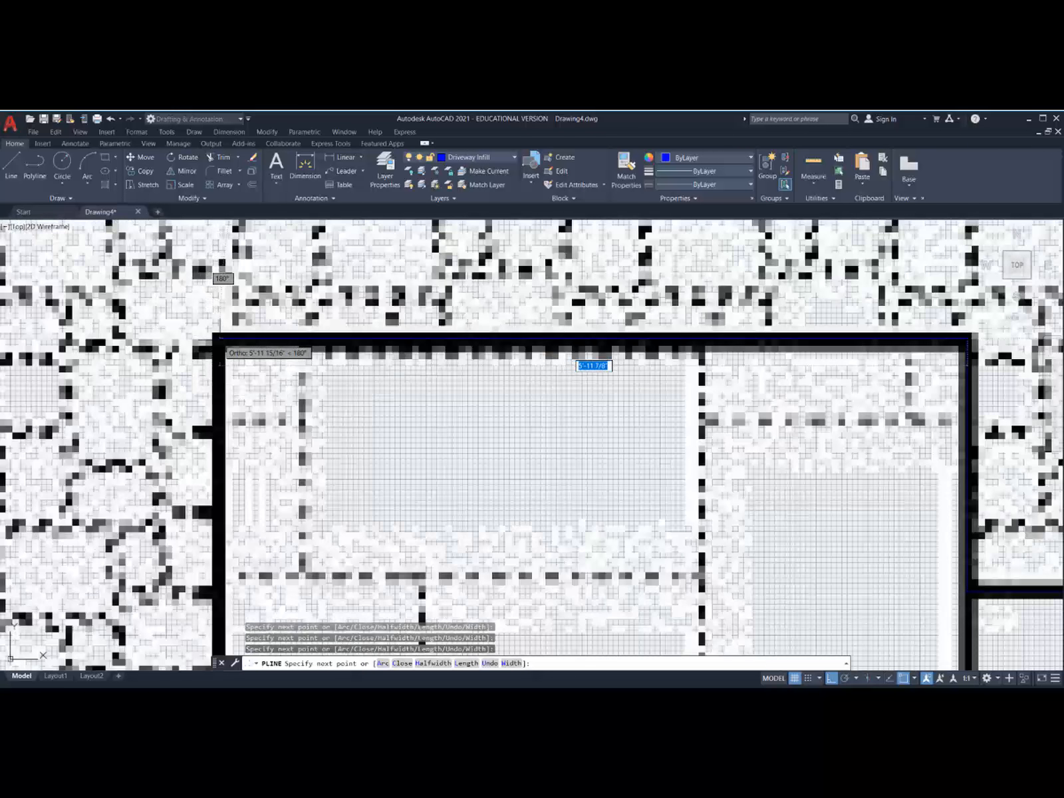
{"action": "scroll", "coordinate": [218, 342], "scroll_direction": "down", "scroll_amount": 6}
{"action": "left_click", "coordinate": [219, 344]}
Step: Trace about 3' down the walkway projection's other side, then about 5'-4" along the driveway's lower edge to the house
{"action": "scroll", "coordinate": [214, 428], "scroll_direction": "up", "scroll_amount": 6}
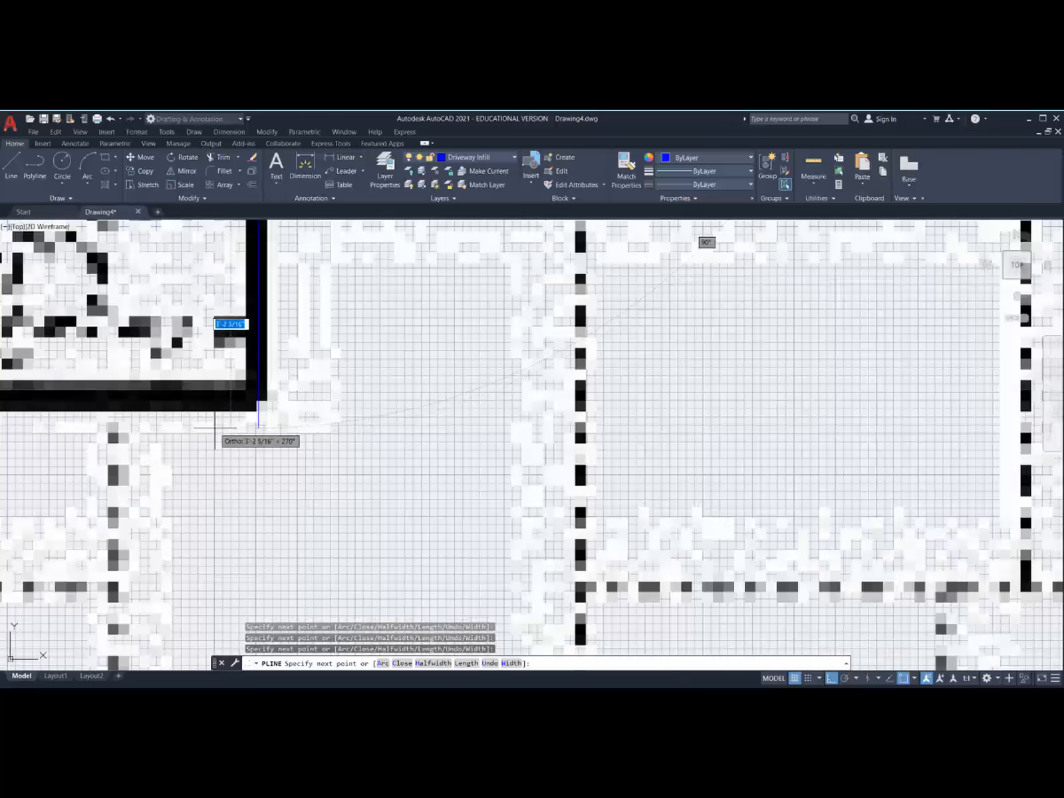
{"action": "scroll", "coordinate": [214, 428], "scroll_direction": "up", "scroll_amount": 2}
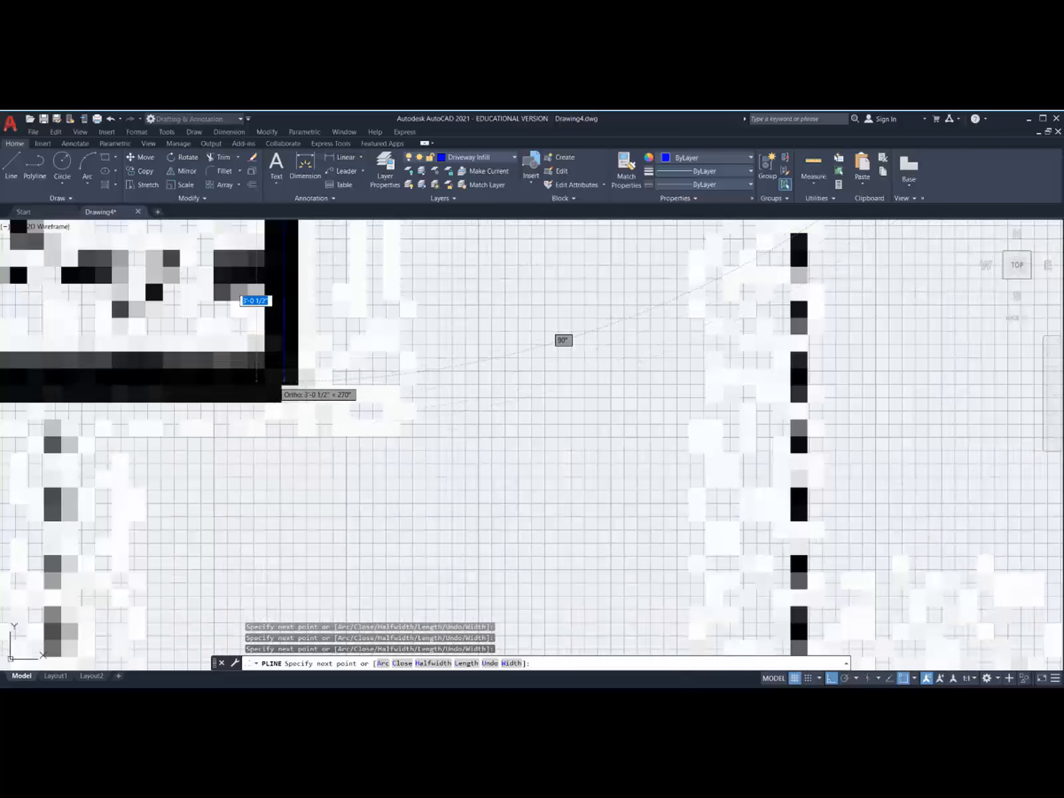
{"action": "left_click", "coordinate": [284, 385]}
{"action": "scroll", "coordinate": [282, 386], "scroll_direction": "down", "scroll_amount": 5}
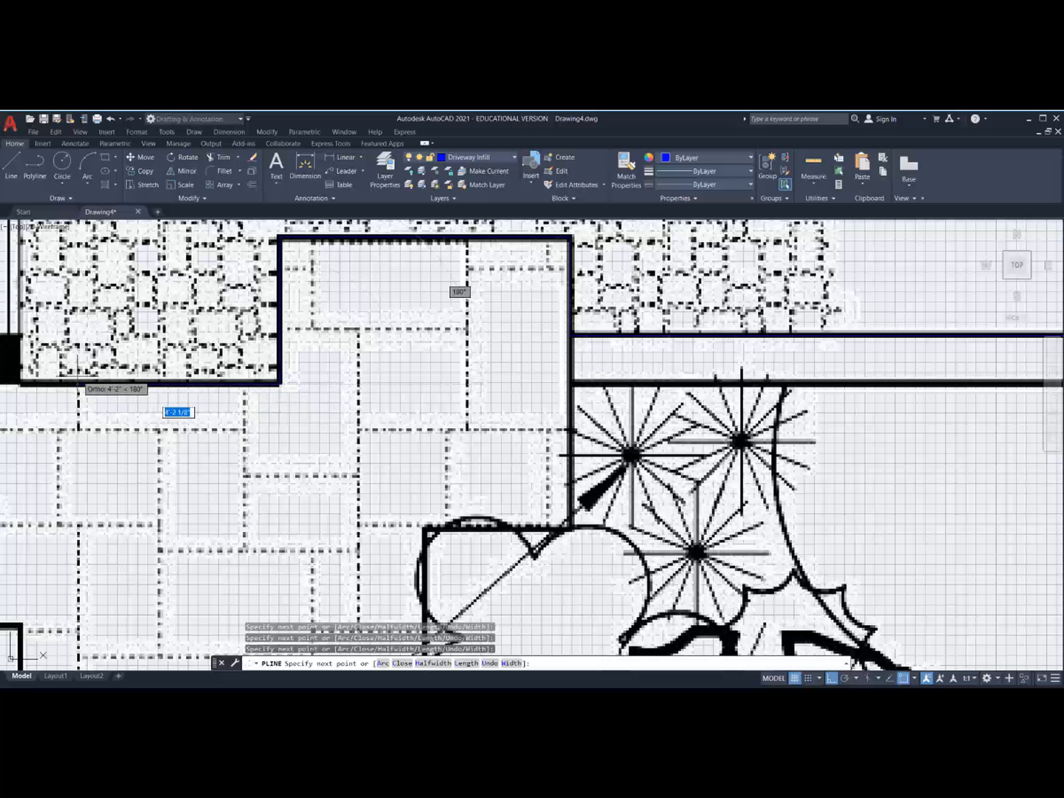
{"action": "scroll", "coordinate": [24, 392], "scroll_direction": "up", "scroll_amount": 5}
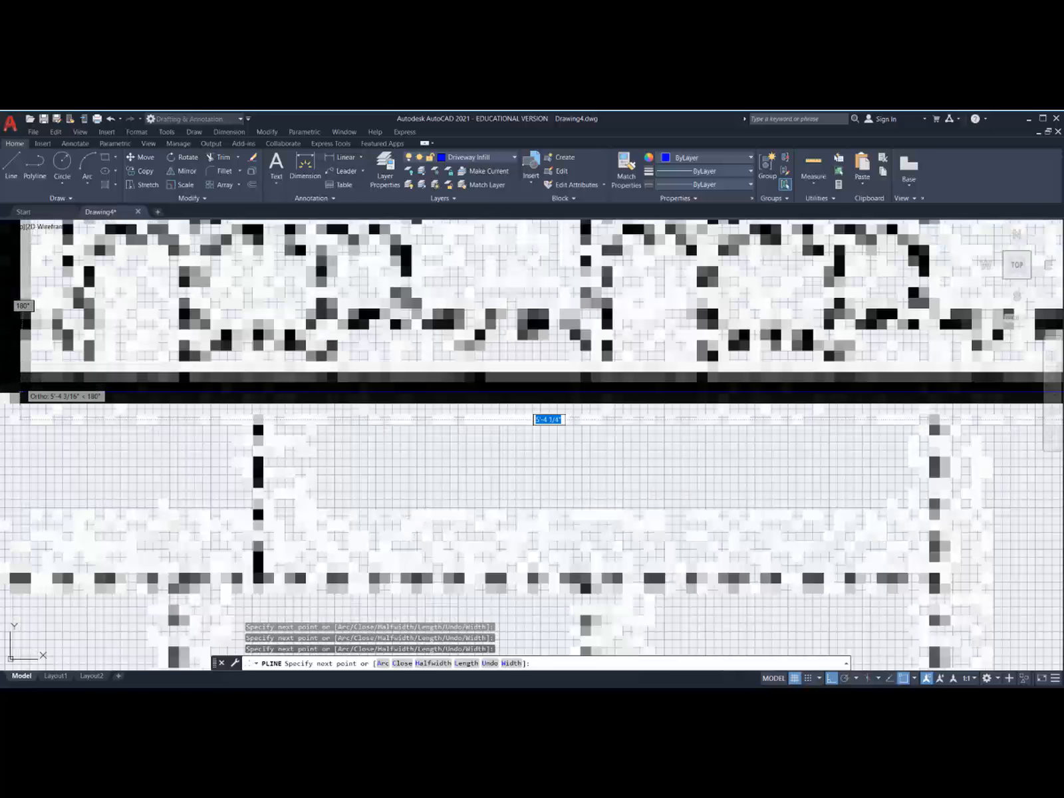
{"action": "left_click", "coordinate": [37, 392]}
Step: Trace the driveway's house-side edge upward about 19' to the polyline's start point
{"action": "scroll", "coordinate": [39, 366], "scroll_direction": "down", "scroll_amount": 5}
{"action": "scroll", "coordinate": [203, 332], "scroll_direction": "up", "scroll_amount": 3}
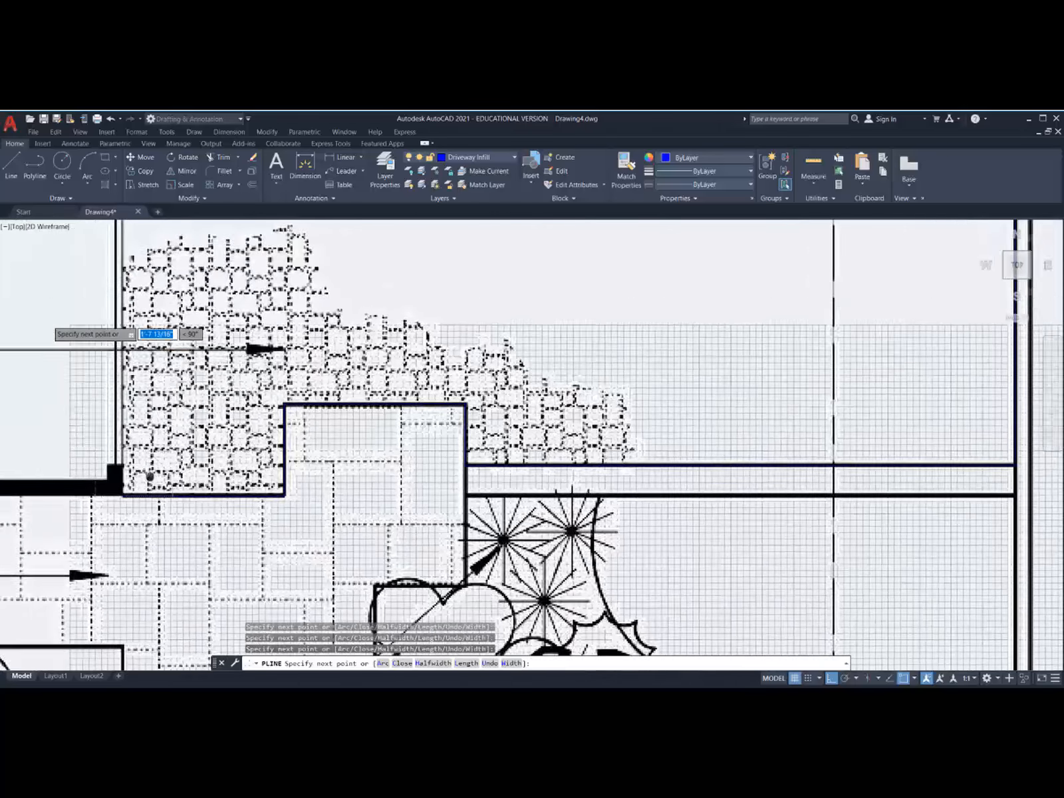
{"action": "scroll", "coordinate": [210, 334], "scroll_direction": "down", "scroll_amount": 3}
{"action": "scroll", "coordinate": [242, 552], "scroll_direction": "up", "scroll_amount": 5}
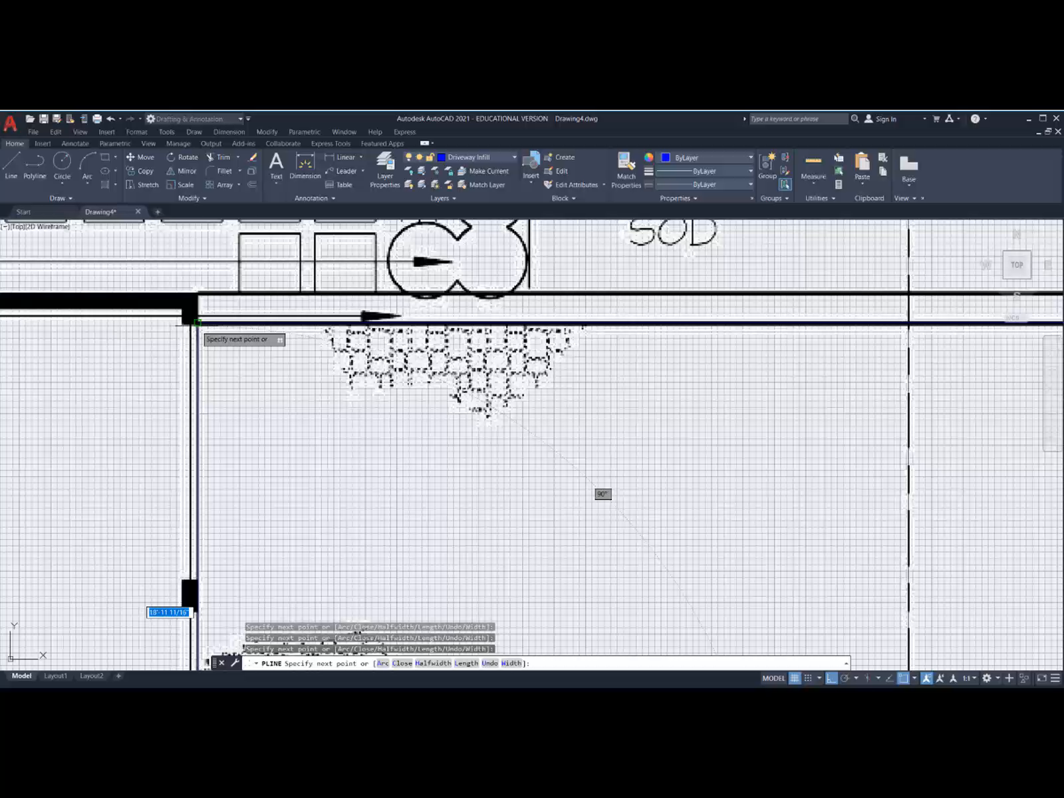
{"action": "left_click", "coordinate": [197, 323]}
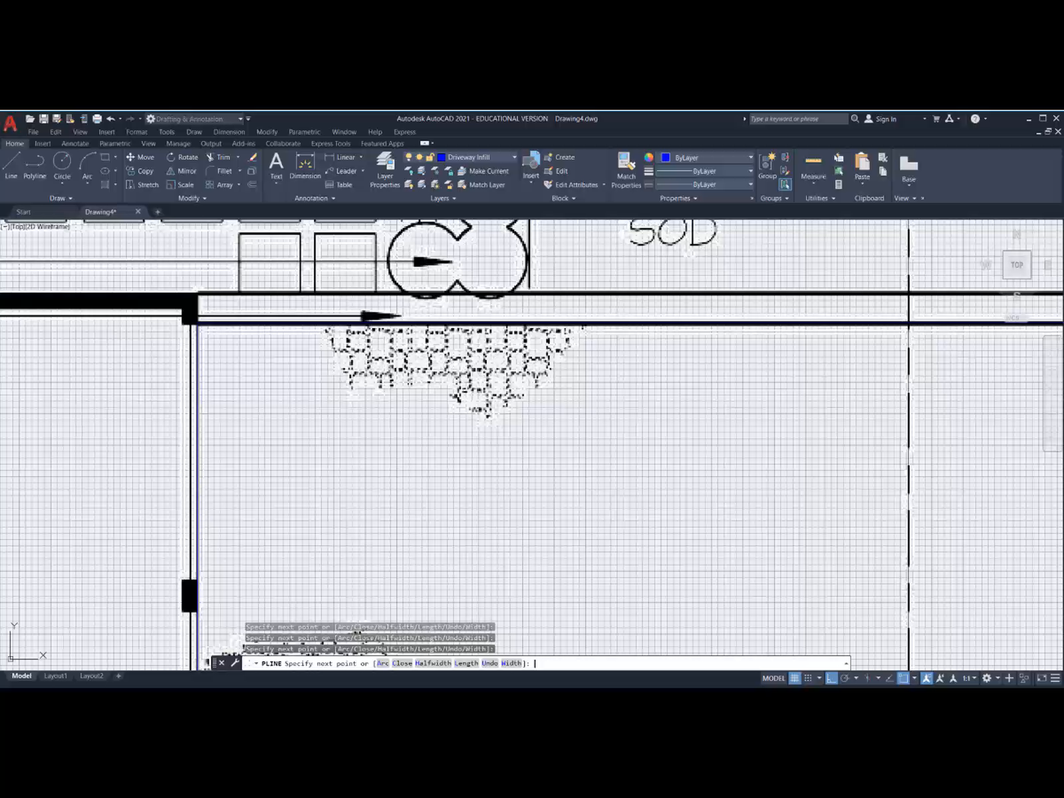
Step: Finish the driveway infill polyline and select it to check the traced outline against the site plan
{"action": "key", "text": "Return"}
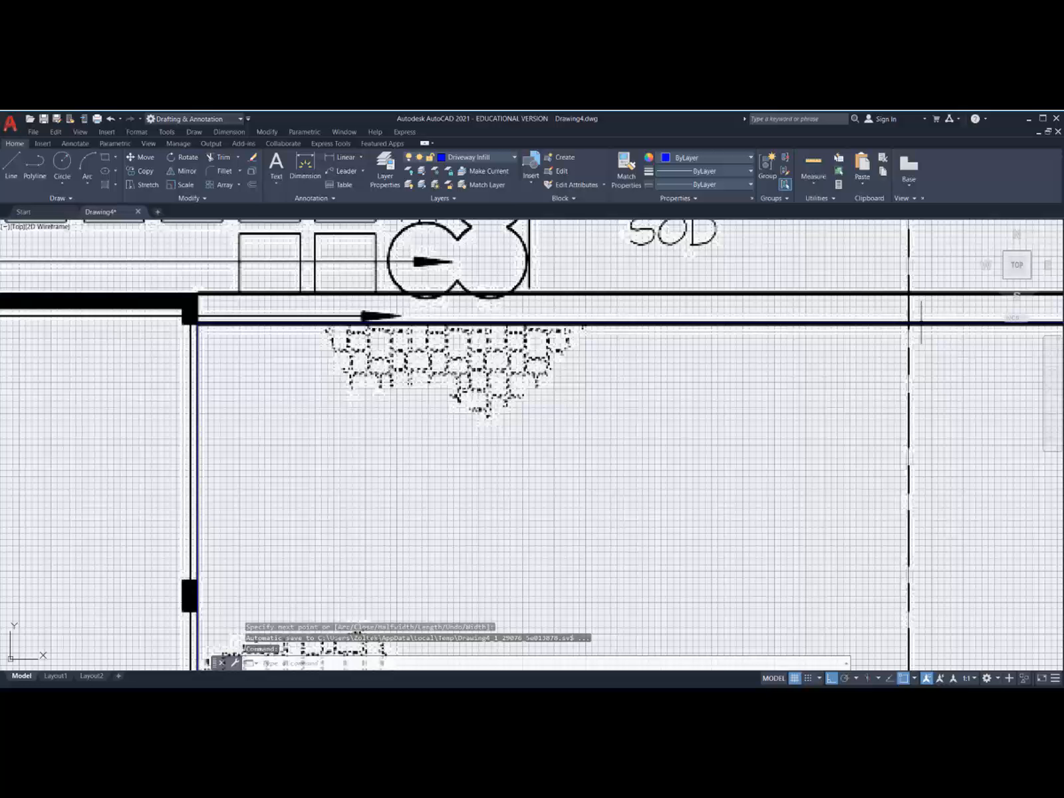
{"action": "left_click", "coordinate": [904, 323]}
{"action": "scroll", "coordinate": [647, 396], "scroll_direction": "down", "scroll_amount": 6}
{"action": "left_click", "coordinate": [658, 416]}
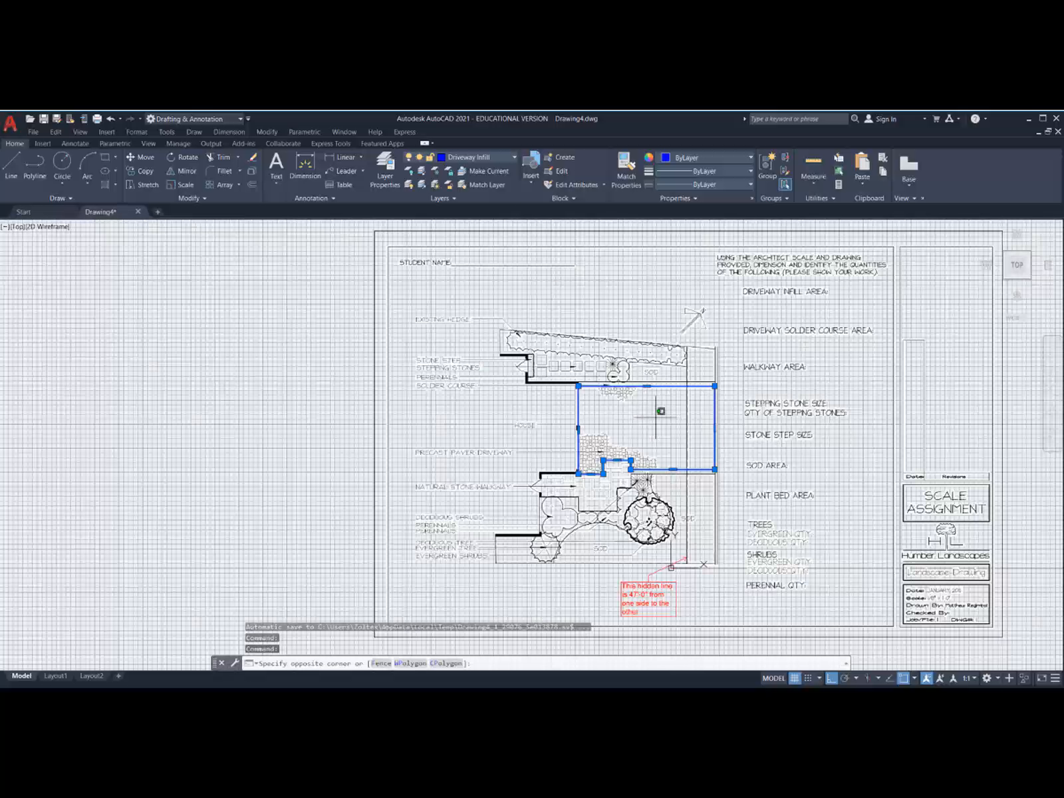
{"action": "middle_click_drag", "start_coordinate": [600, 427], "coordinate": [523, 433]}
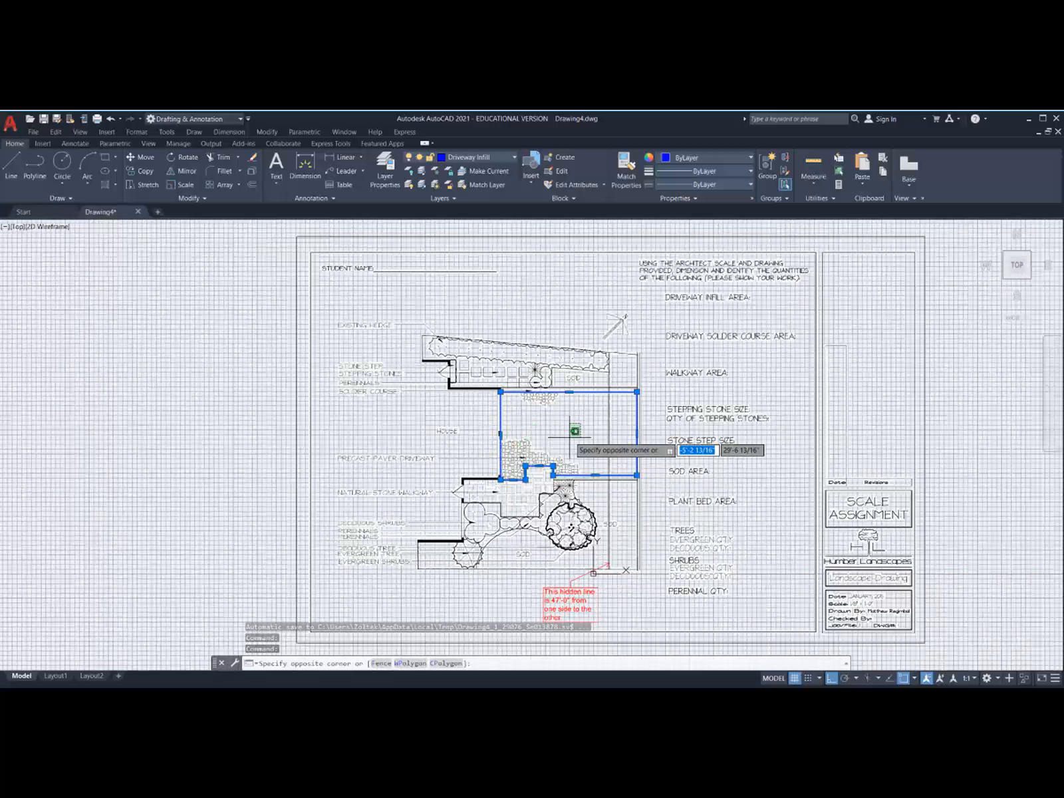
{"action": "key", "text": "Escape"}
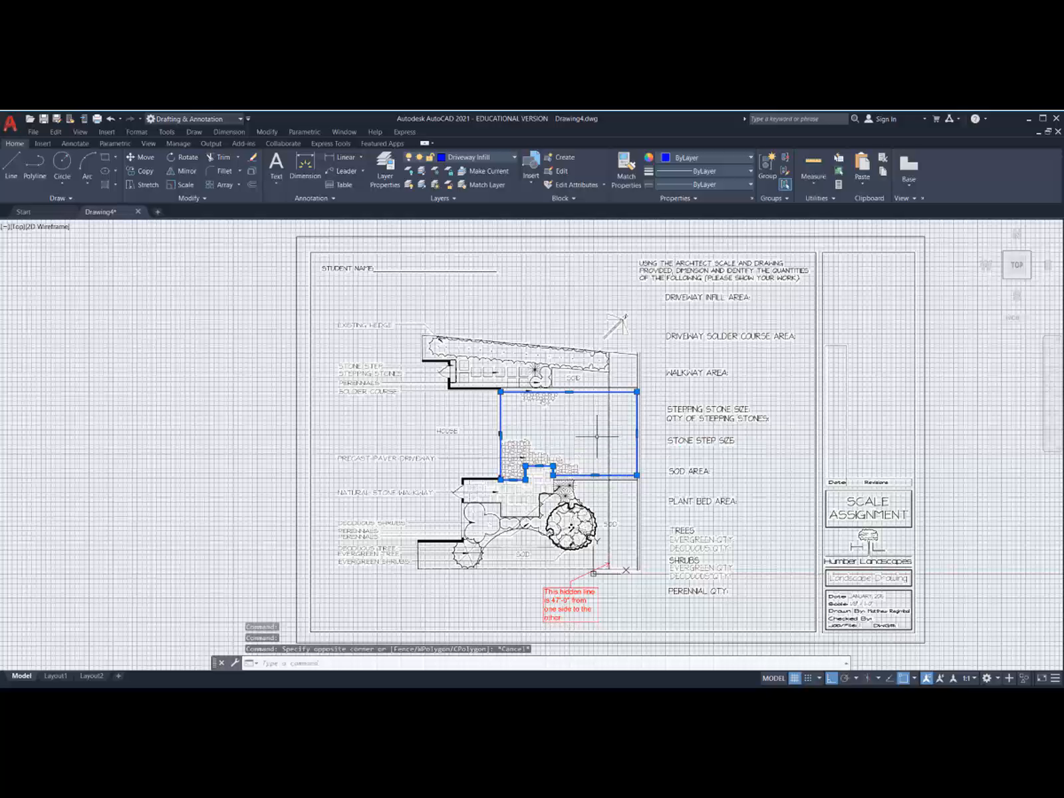
{"action": "scroll", "coordinate": [597, 436], "scroll_direction": "up", "scroll_amount": 4}
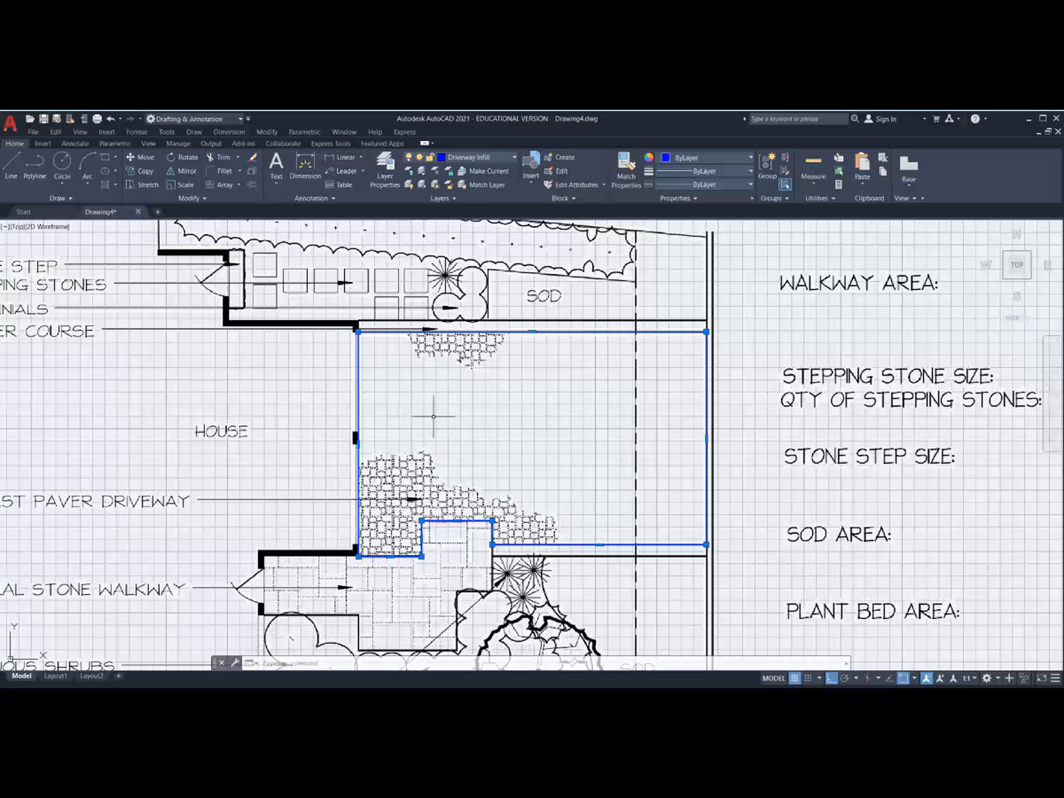
{"action": "mouse_move", "coordinate": [463, 425]}
{"action": "middle_mouse_down"}
{"action": "mouse_move", "coordinate": [444, 433]}
{"action": "mouse_move", "coordinate": [406, 415]}
{"action": "middle_mouse_up"}
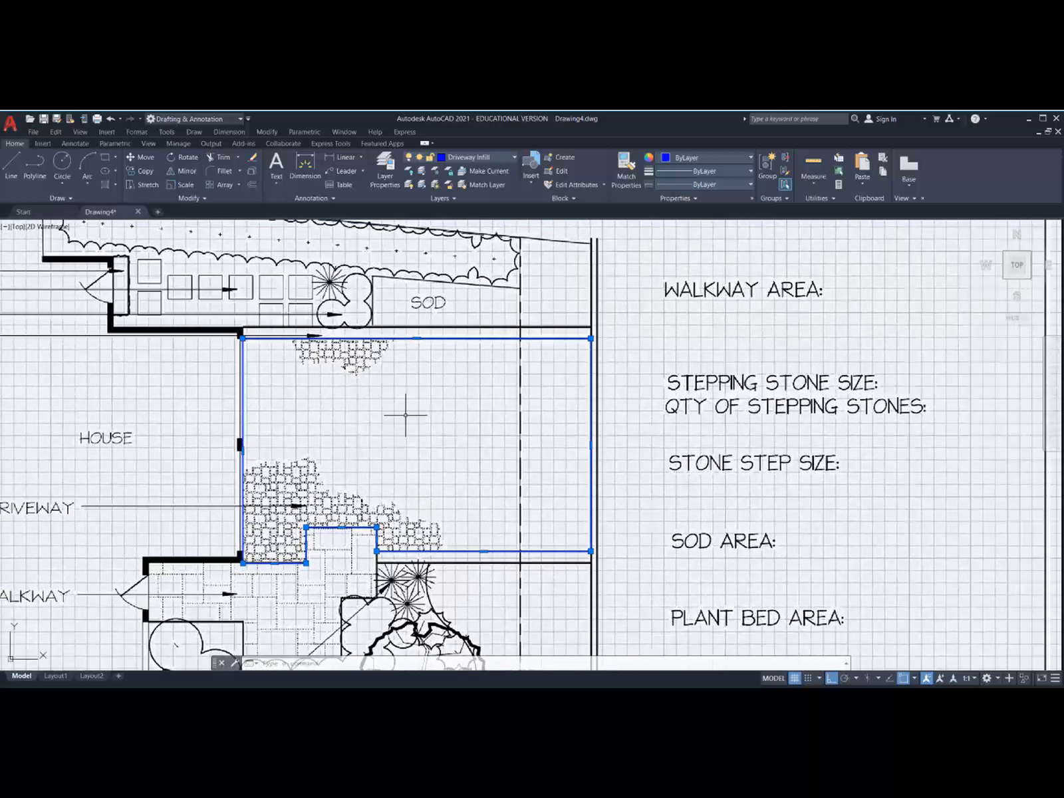
Step: Create a new layer named Text and set its color to white
{"action": "left_click", "coordinate": [385, 172]}
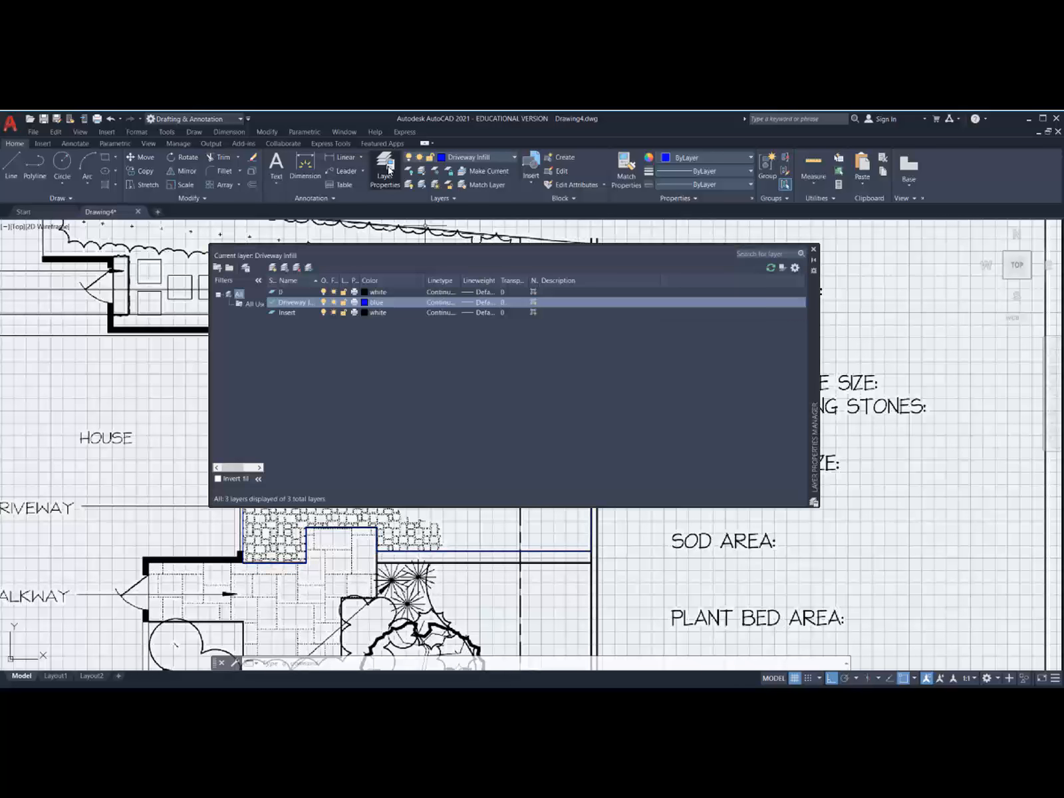
{"action": "left_click", "coordinate": [273, 269]}
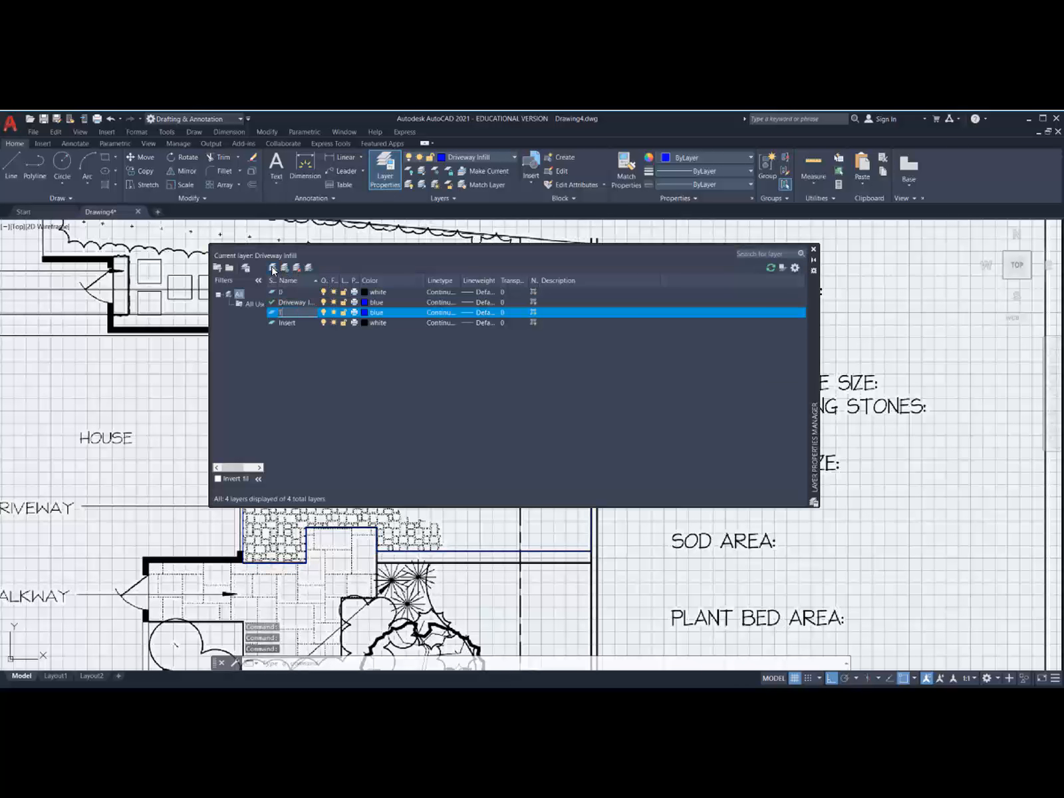
{"action": "type", "text": "Text"}
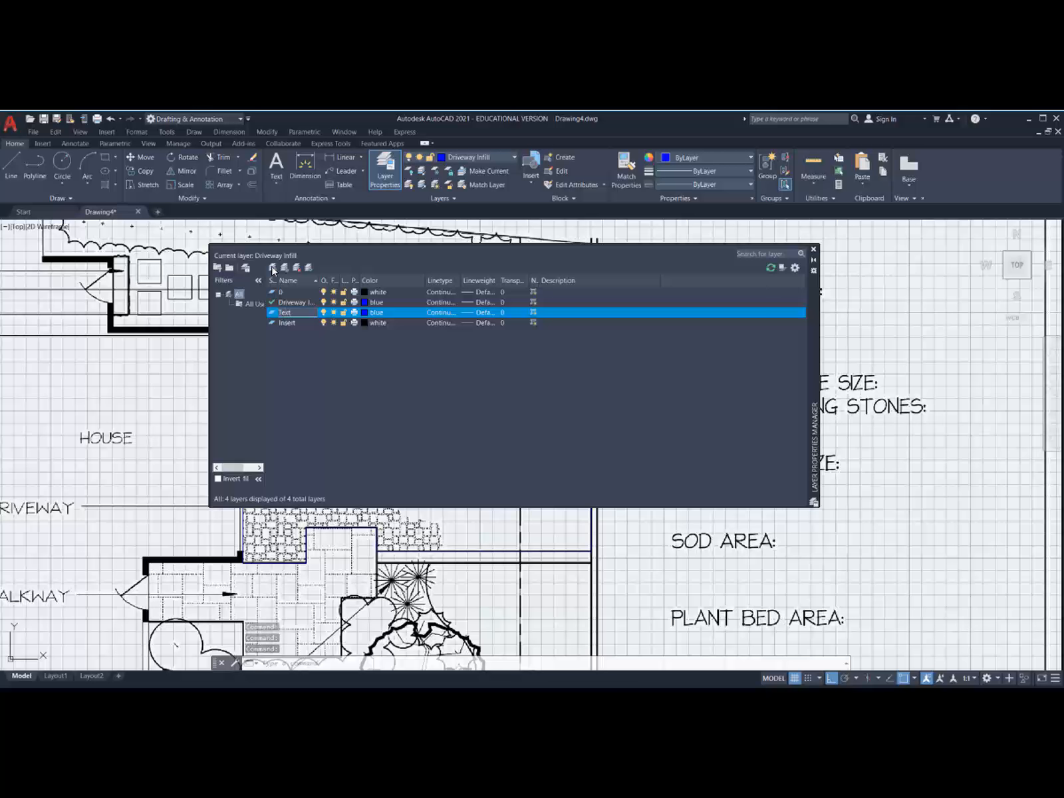
{"action": "left_click", "coordinate": [372, 315]}
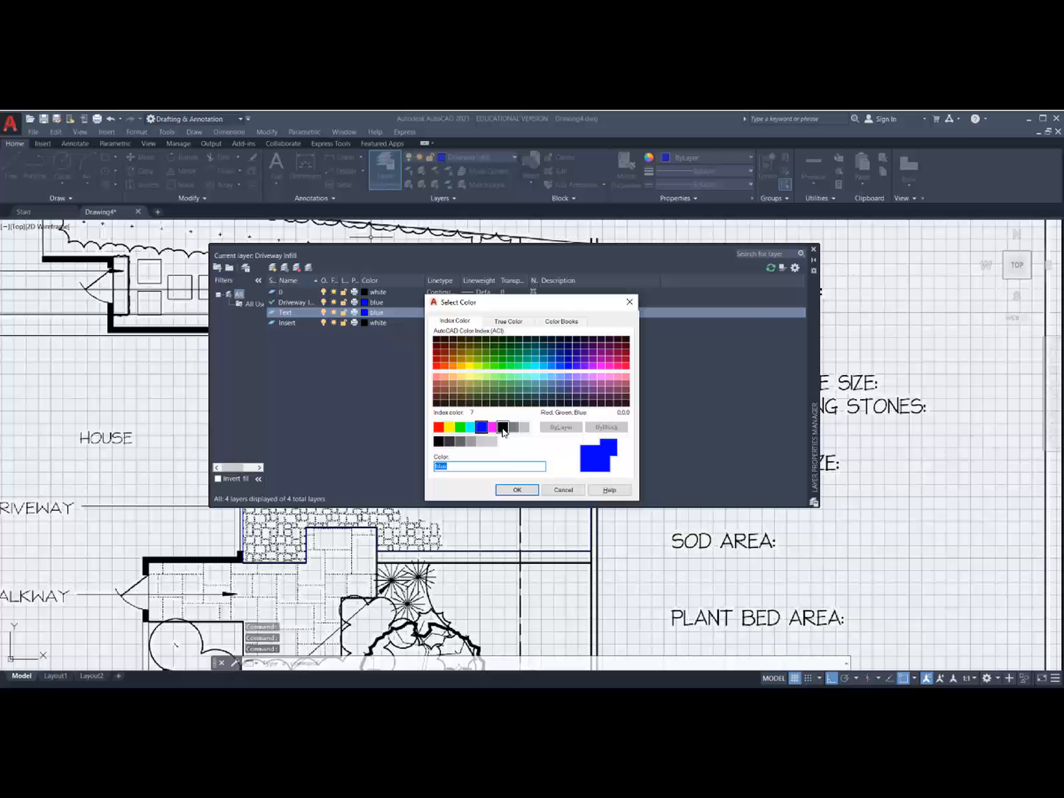
{"action": "left_click", "coordinate": [503, 428]}
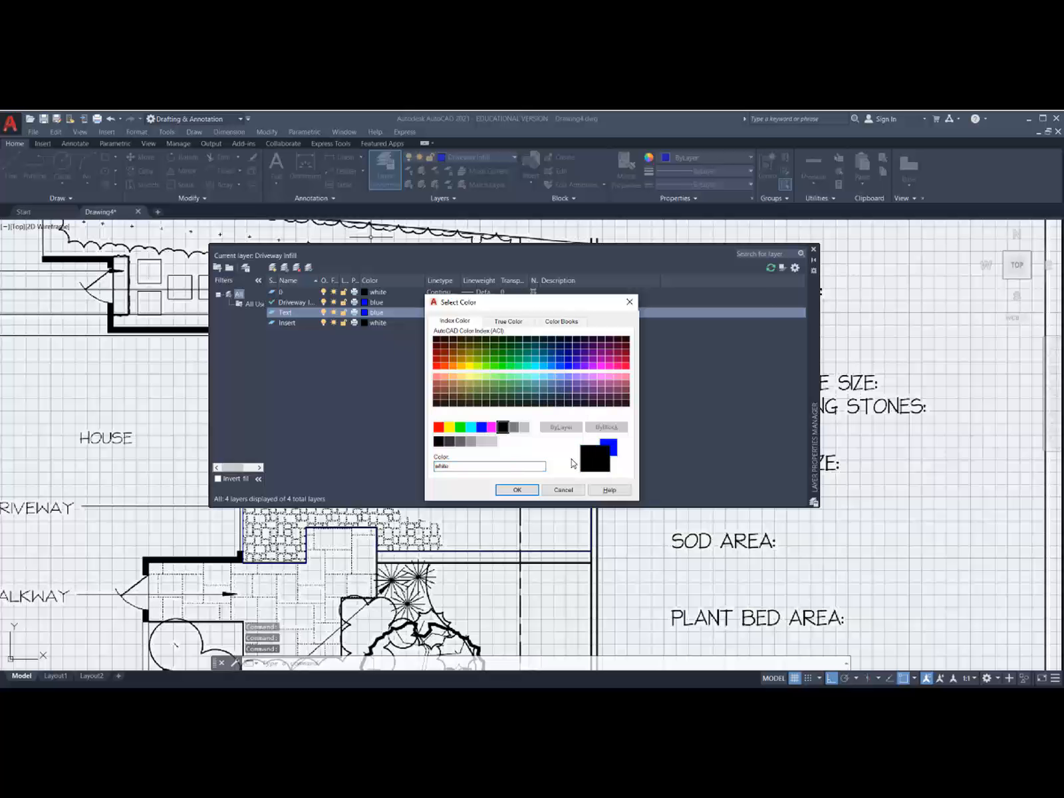
{"action": "left_click", "coordinate": [517, 490]}
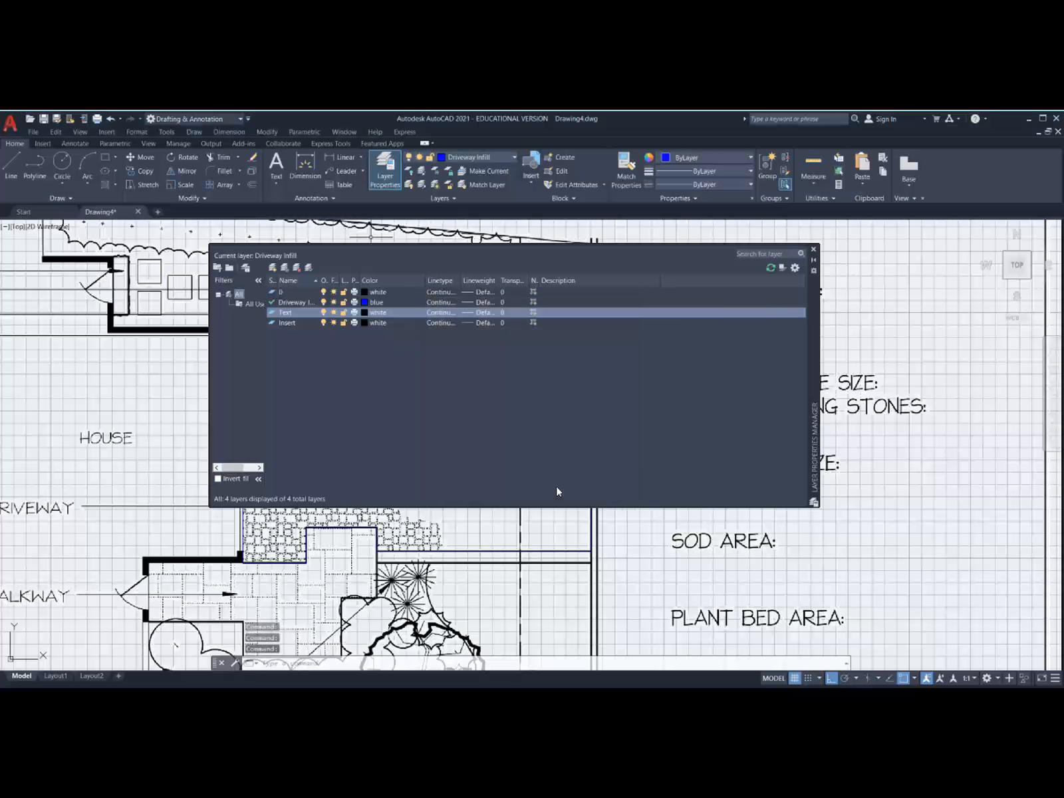
{"action": "left_click", "coordinate": [813, 251]}
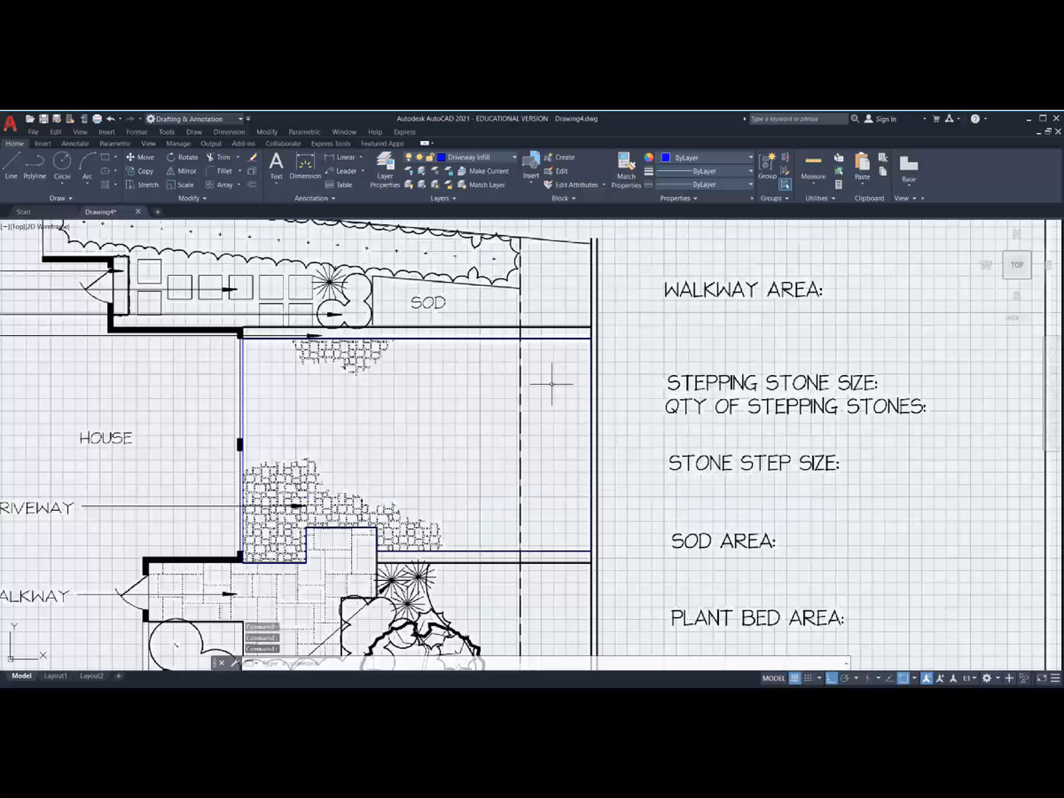
Step: Measure the area of the driveway infill polyline using the Object option
{"action": "left_click", "coordinate": [350, 339]}
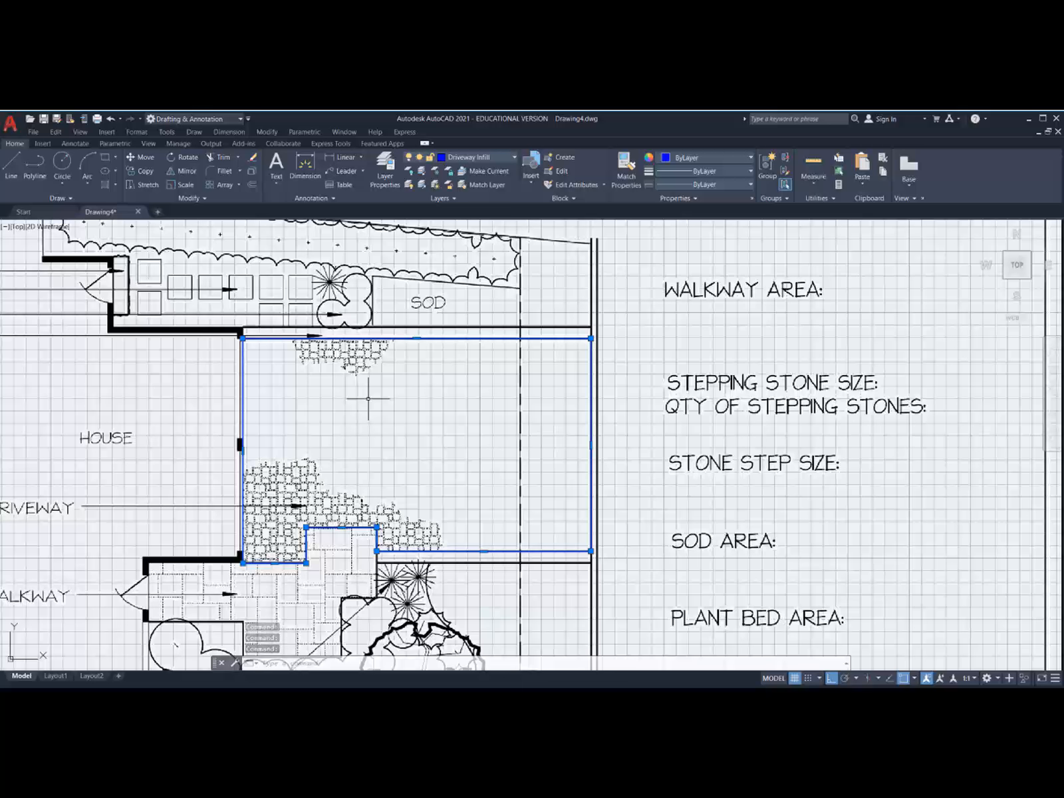
{"action": "left_click", "coordinate": [166, 131]}
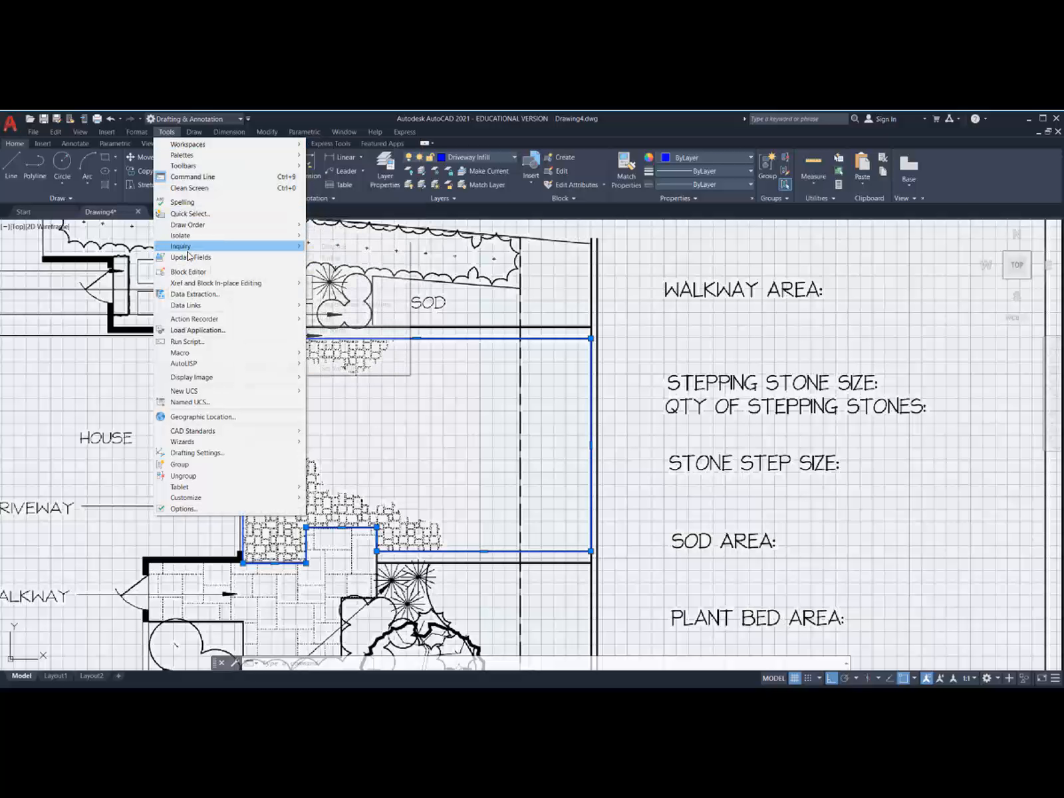
{"action": "mouse_move", "coordinate": [188, 251]}
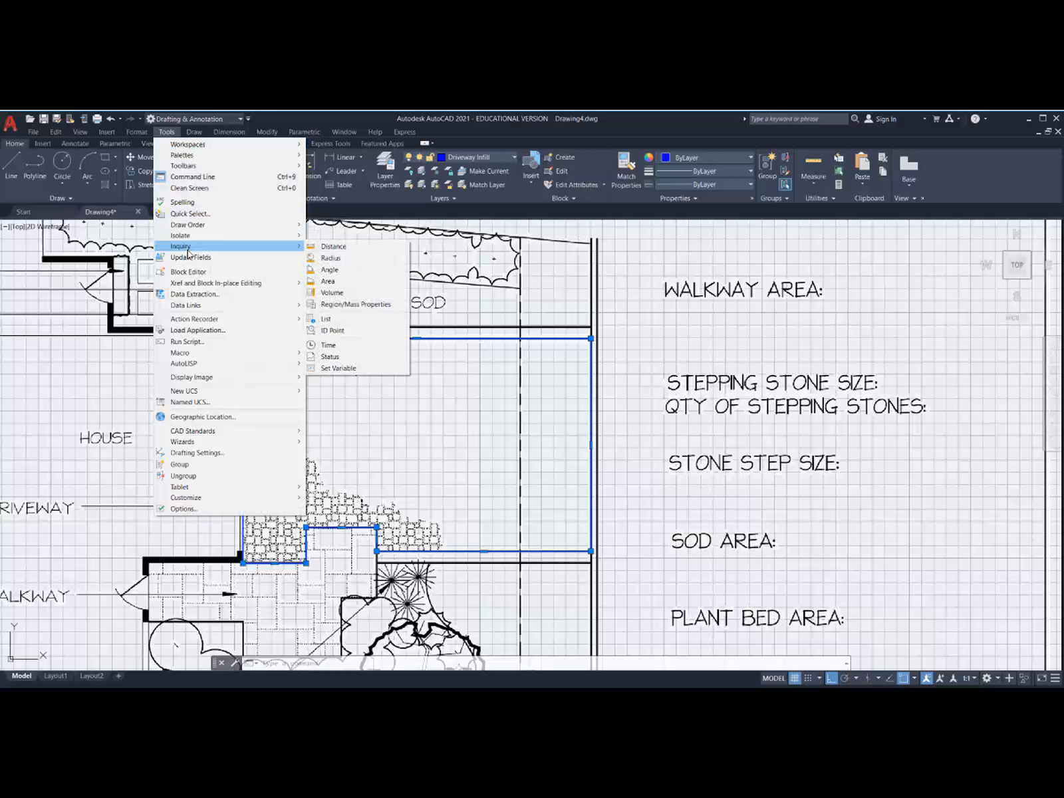
{"action": "left_click", "coordinate": [331, 281]}
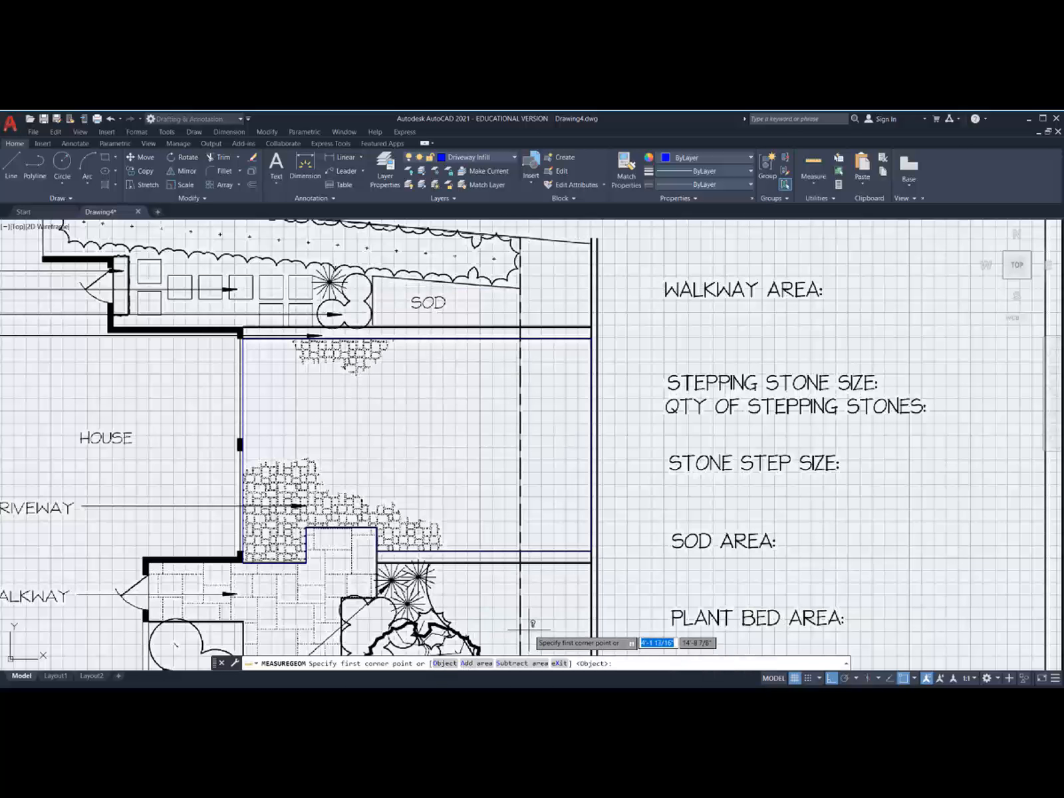
{"action": "type", "text": "o"}
{"action": "key", "text": "Return"}
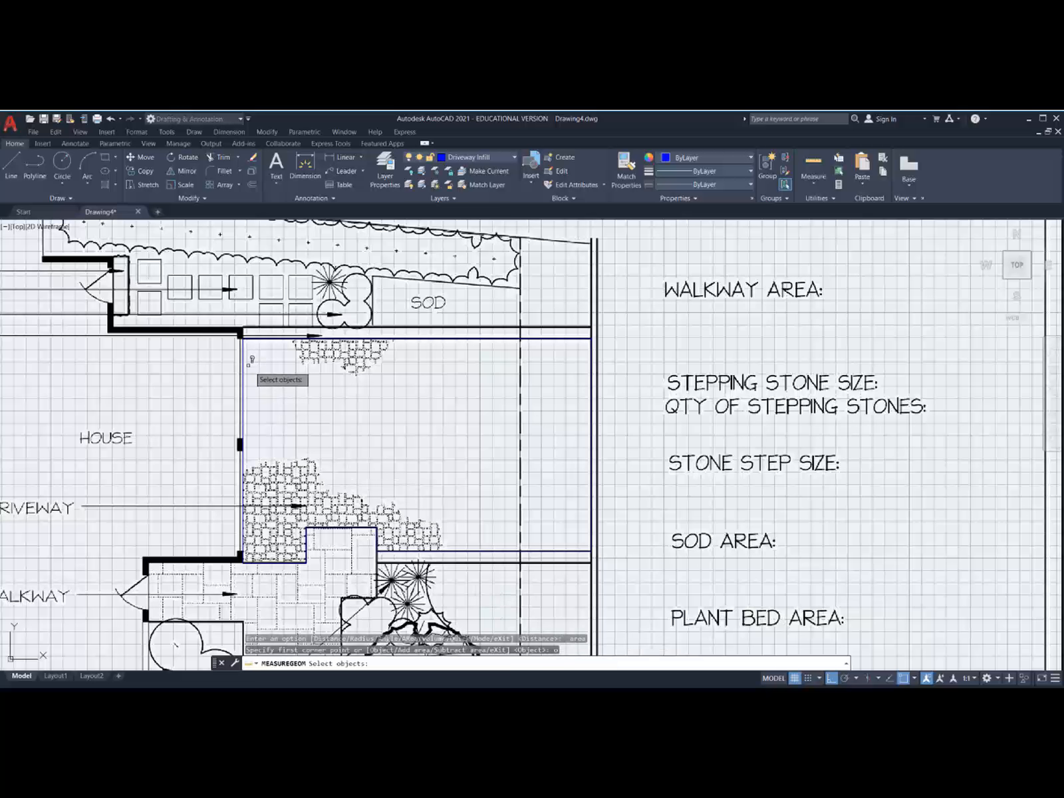
{"action": "left_click", "coordinate": [243, 354]}
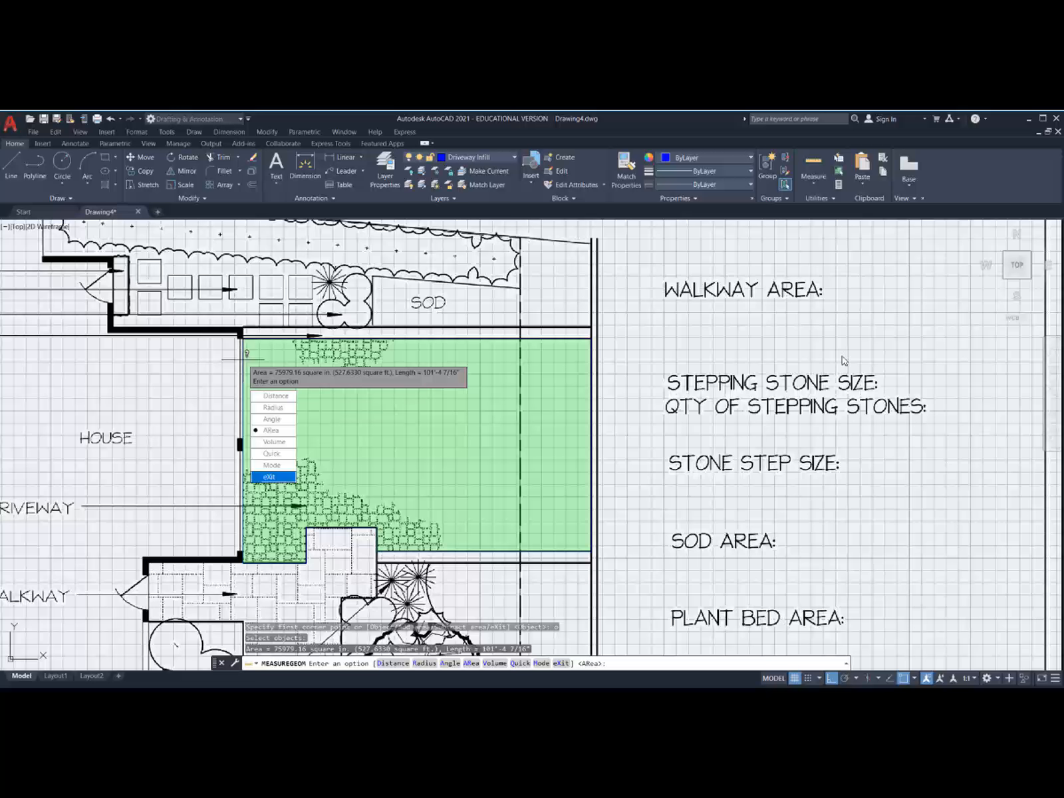
Step: Measure the letter height of the "DRIVEWAY INFILL AREA:" label with the Distance inquiry
{"action": "scroll", "coordinate": [864, 358], "scroll_direction": "down", "scroll_amount": 3}
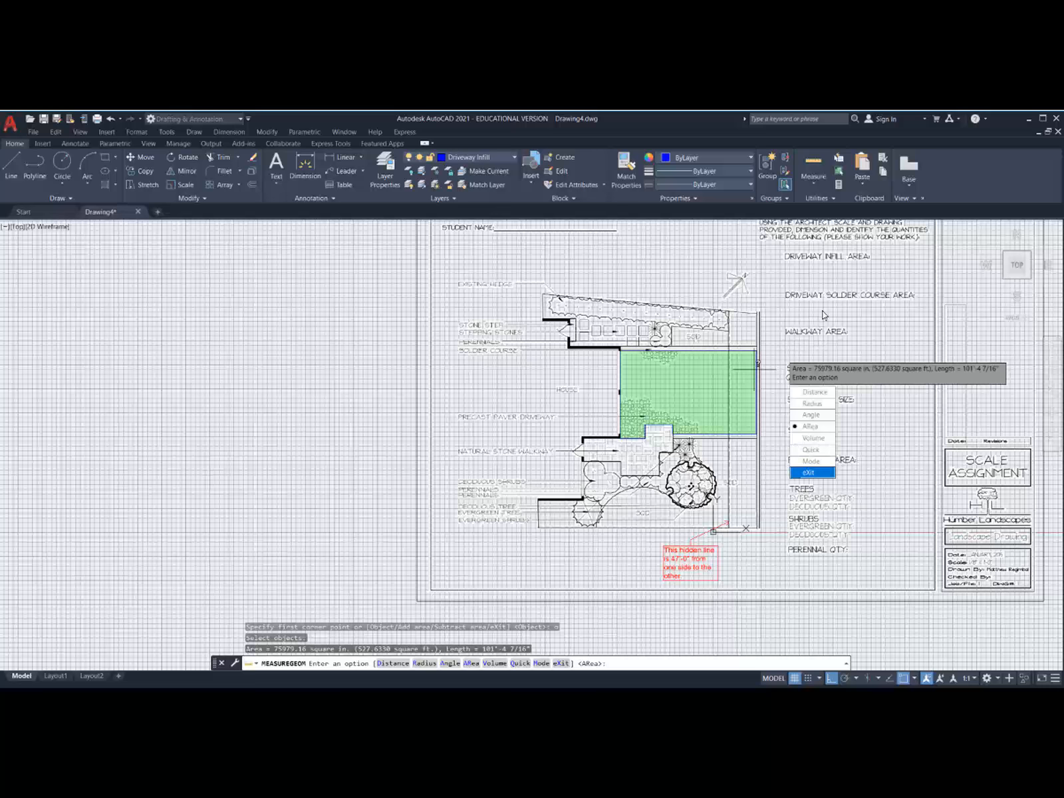
{"action": "scroll", "coordinate": [823, 315], "scroll_direction": "down", "scroll_amount": 1}
{"action": "middle_click_drag", "start_coordinate": [823, 316], "coordinate": [478, 387]}
{"action": "scroll", "coordinate": [462, 393], "scroll_direction": "up", "scroll_amount": 3}
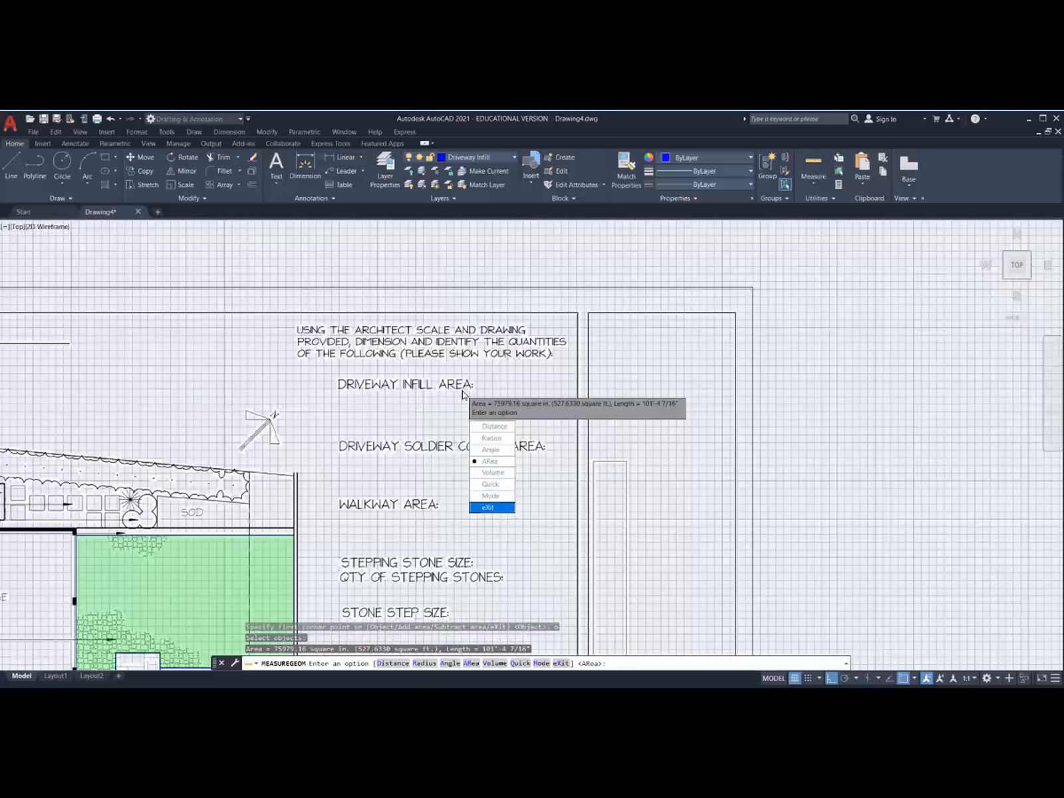
{"action": "scroll", "coordinate": [462, 391], "scroll_direction": "up", "scroll_amount": 4}
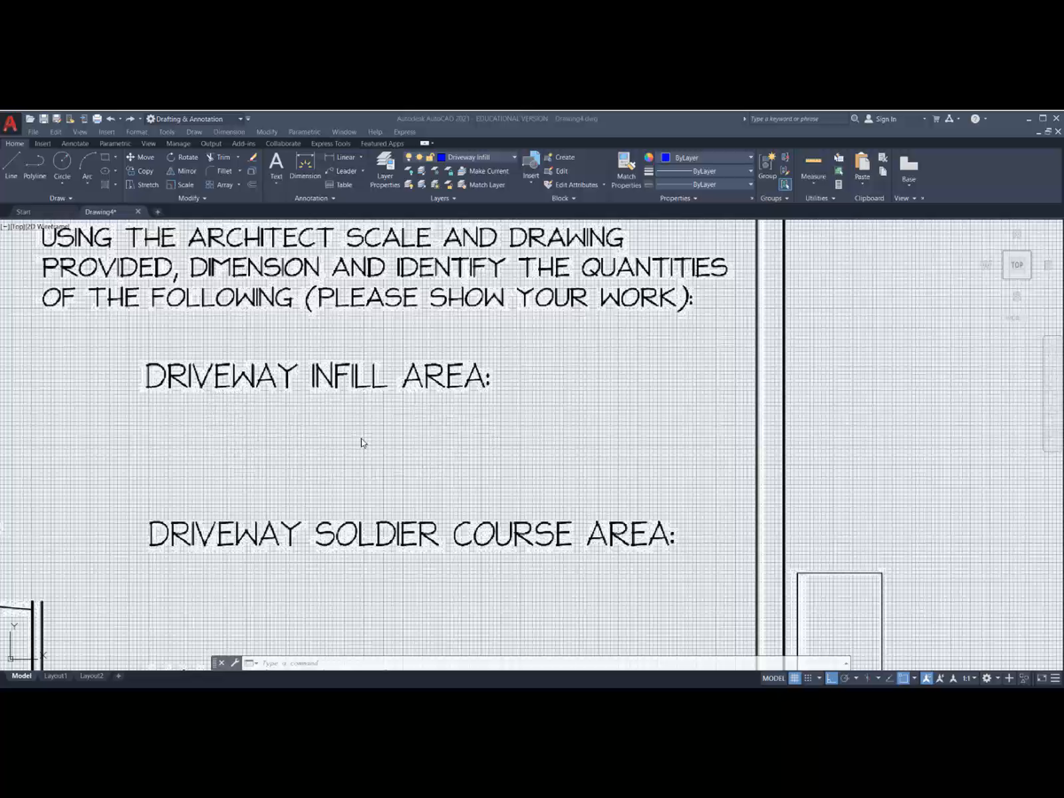
{"action": "left_click", "coordinate": [168, 132]}
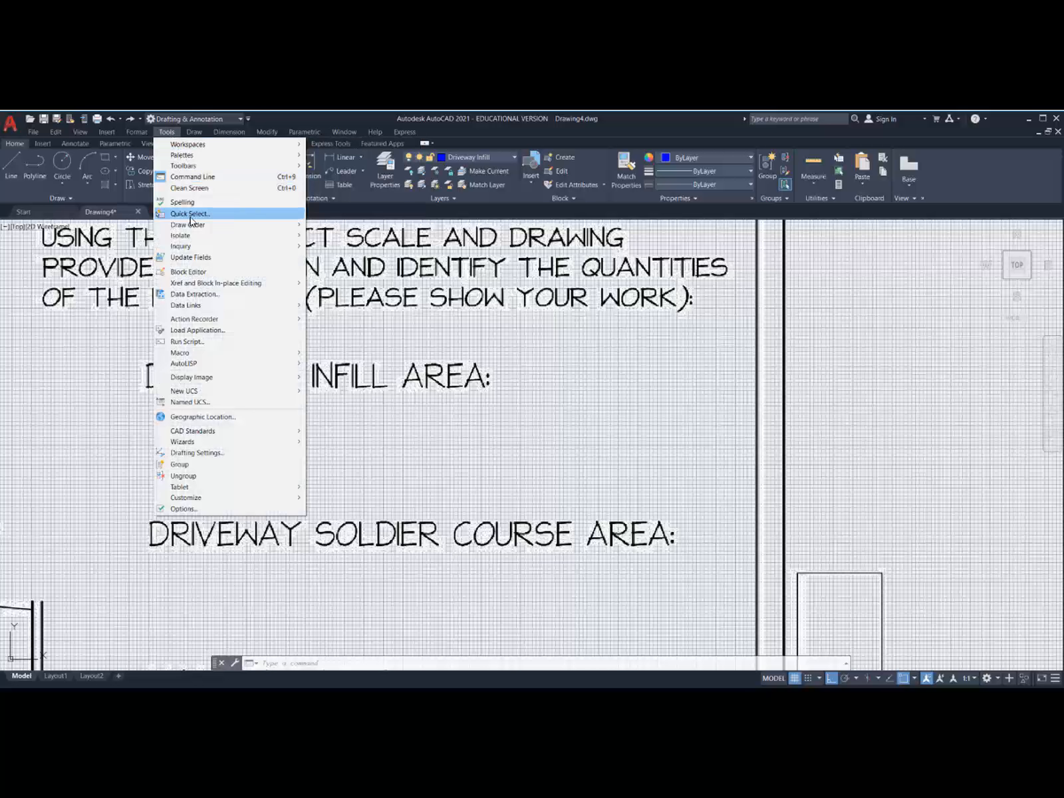
{"action": "mouse_move", "coordinate": [188, 250]}
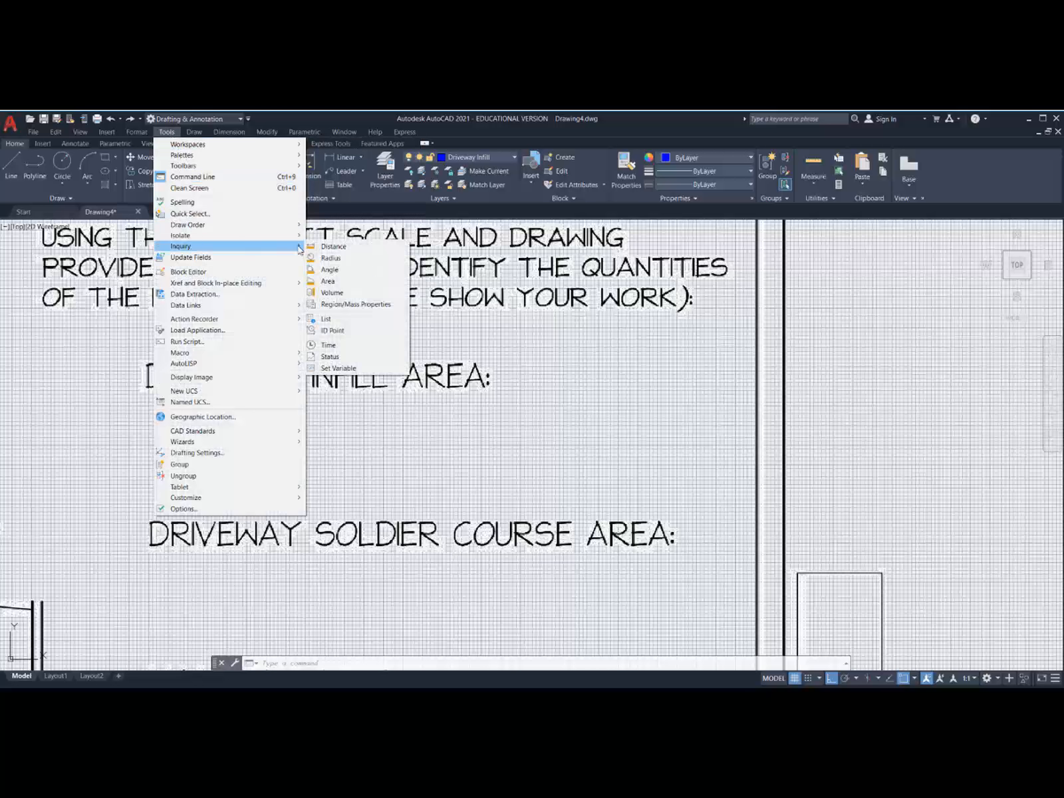
{"action": "left_click", "coordinate": [333, 246]}
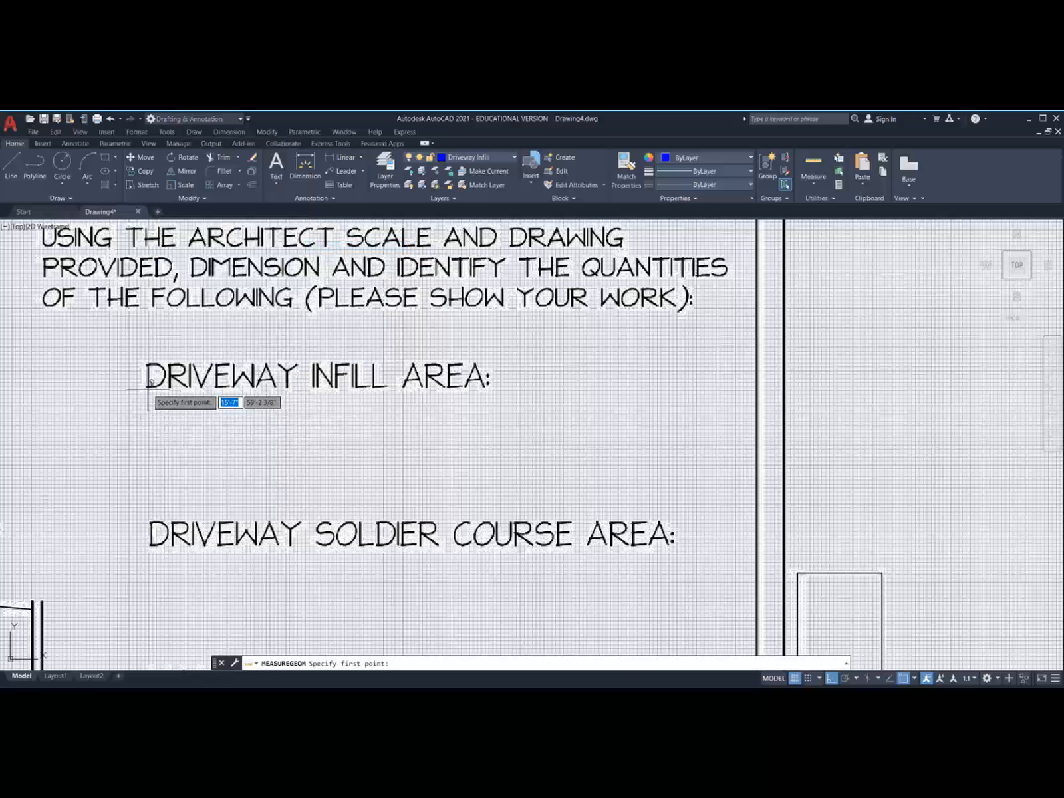
{"action": "left_click", "coordinate": [147, 389]}
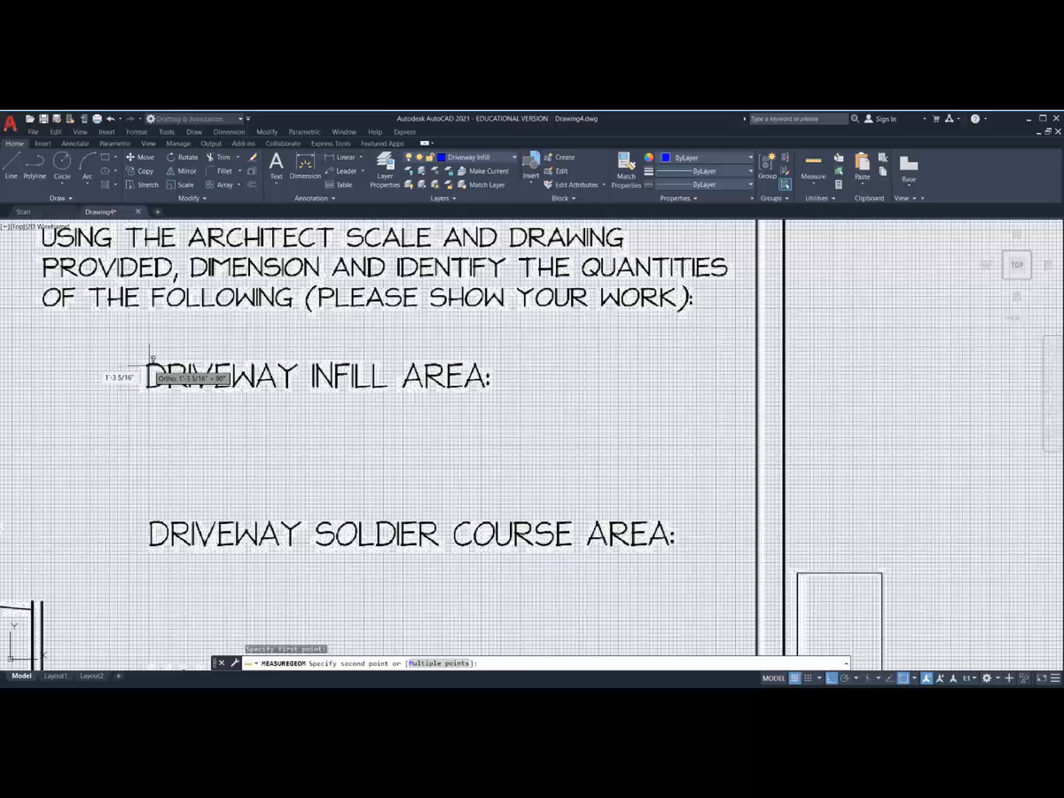
{"action": "left_click", "coordinate": [149, 364]}
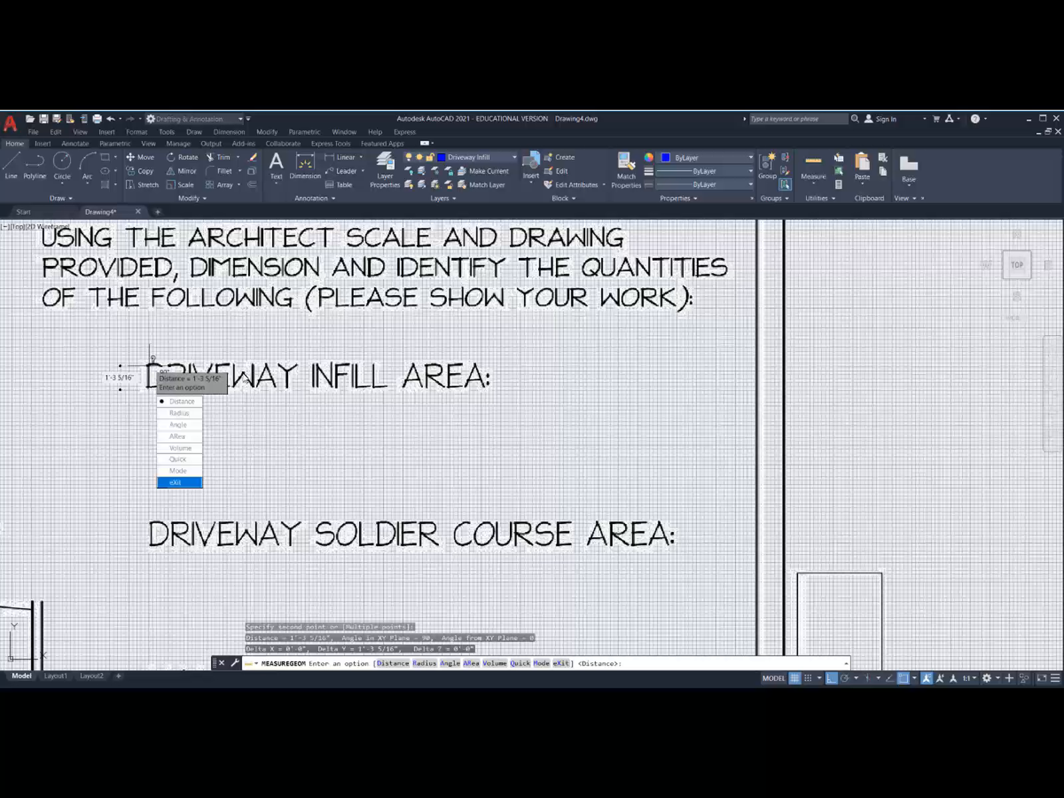
{"action": "key", "text": "Escape"}
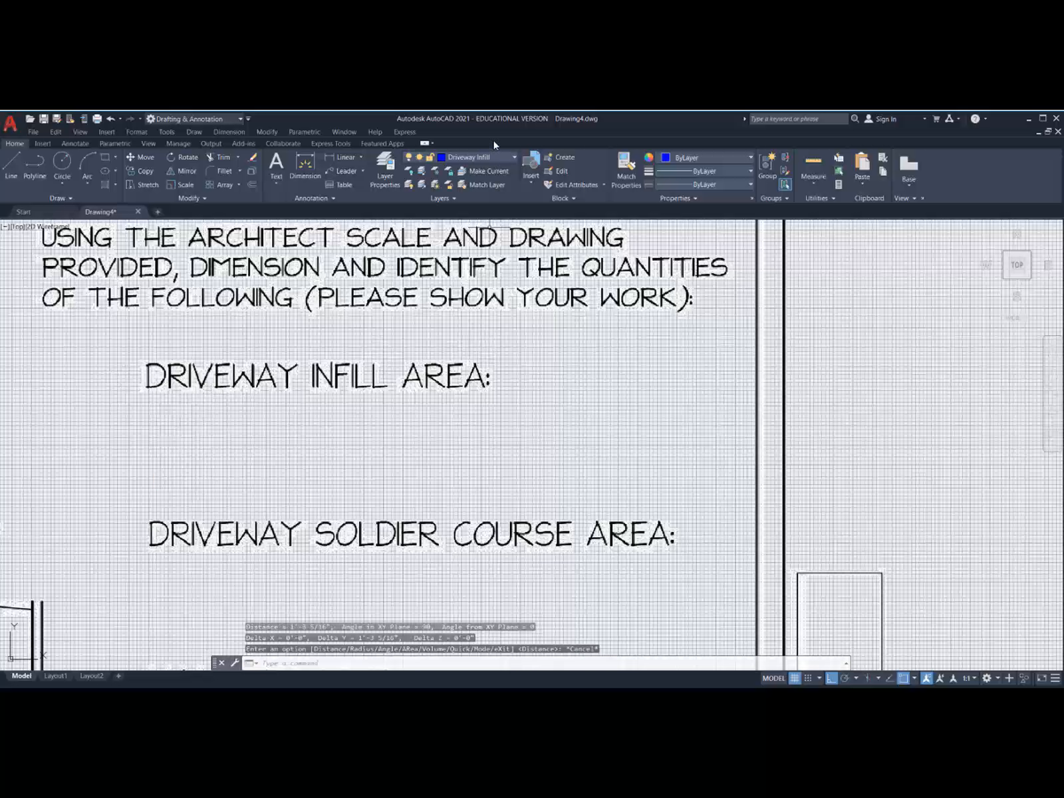
Step: Make the Text layer current and add multiline text reading 527.63 just below the "DRIVEWAY INFILL AREA:" label
{"action": "left_click", "coordinate": [494, 159]}
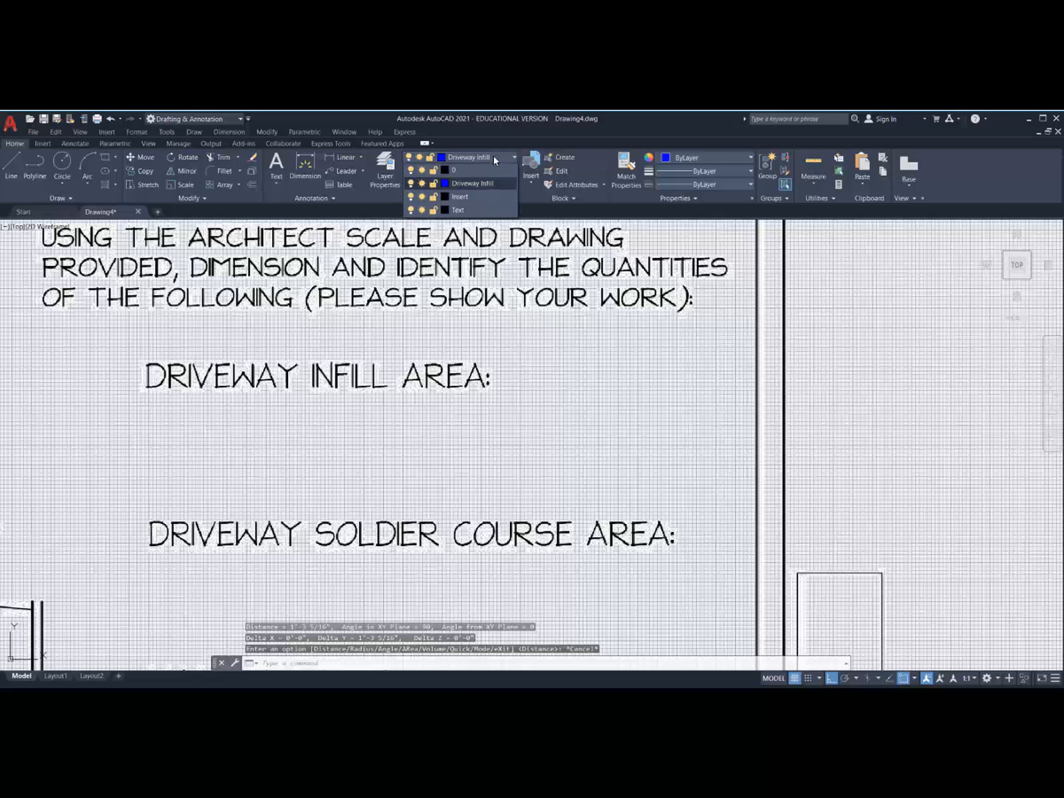
{"action": "left_click", "coordinate": [471, 214]}
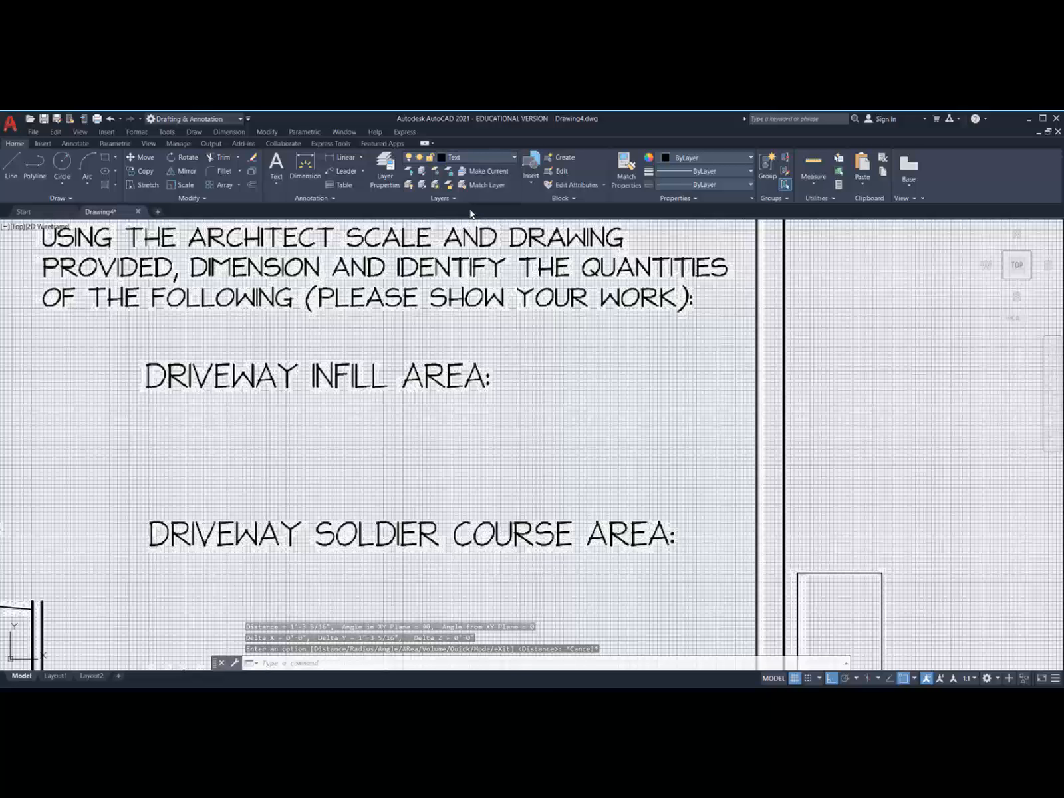
{"action": "left_click", "coordinate": [276, 165]}
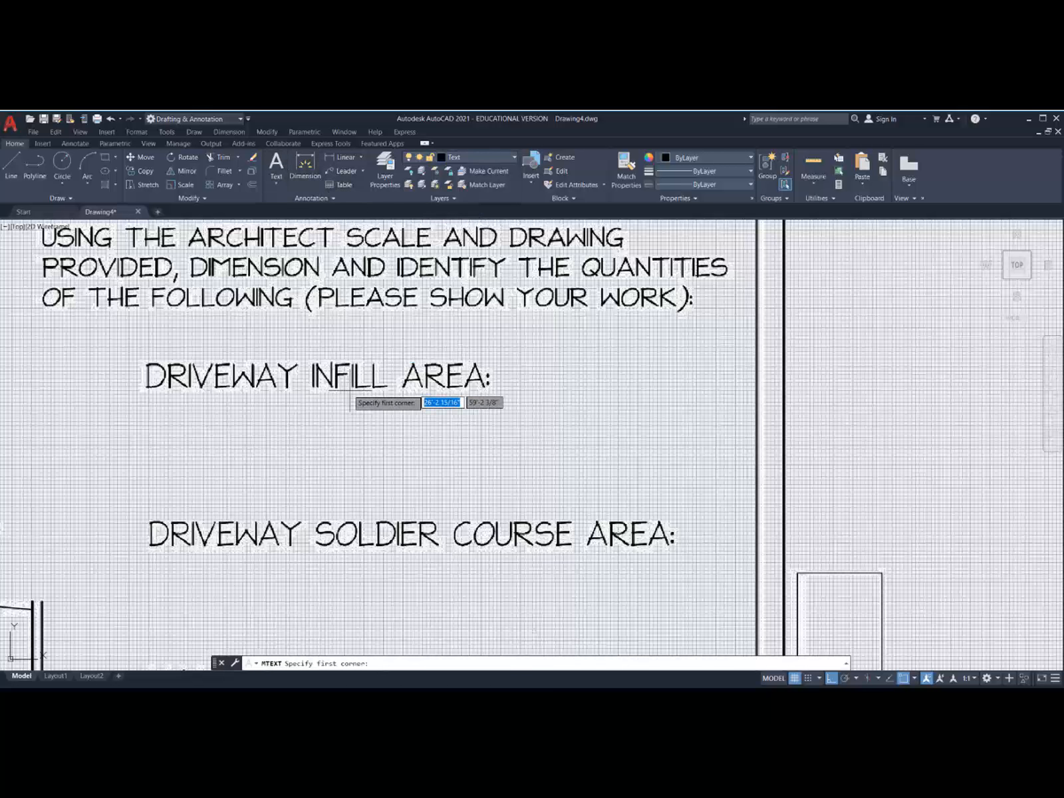
{"action": "left_click", "coordinate": [188, 402]}
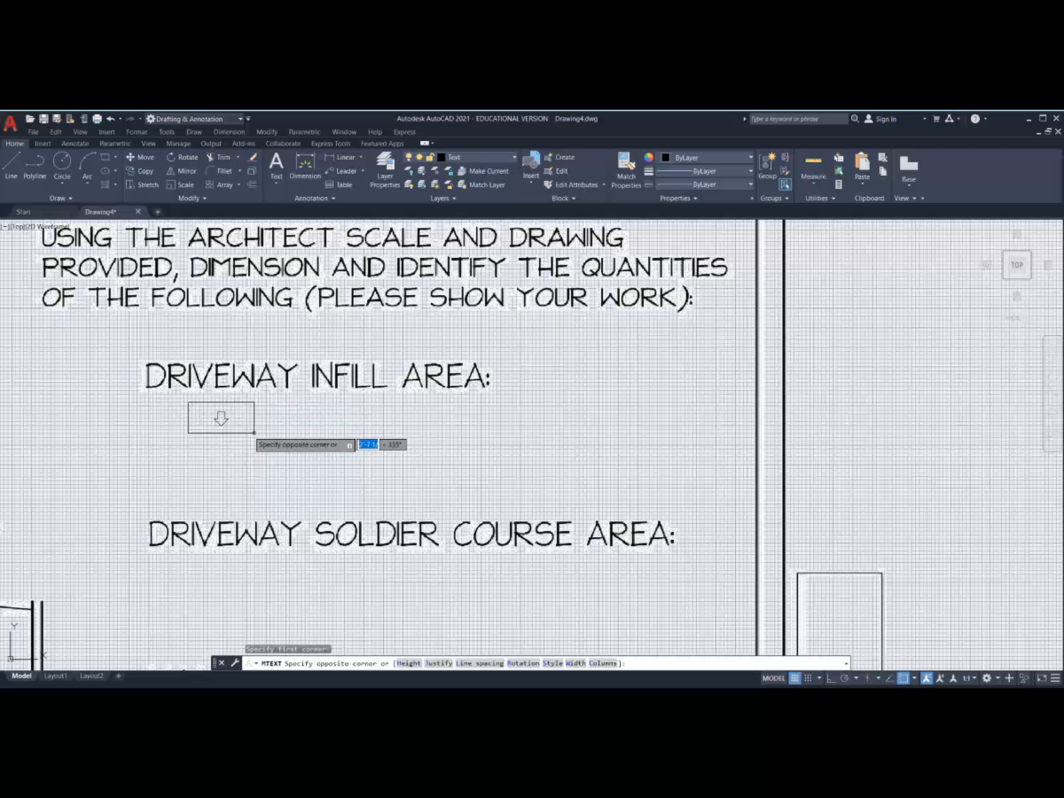
{"action": "left_click", "coordinate": [446, 445]}
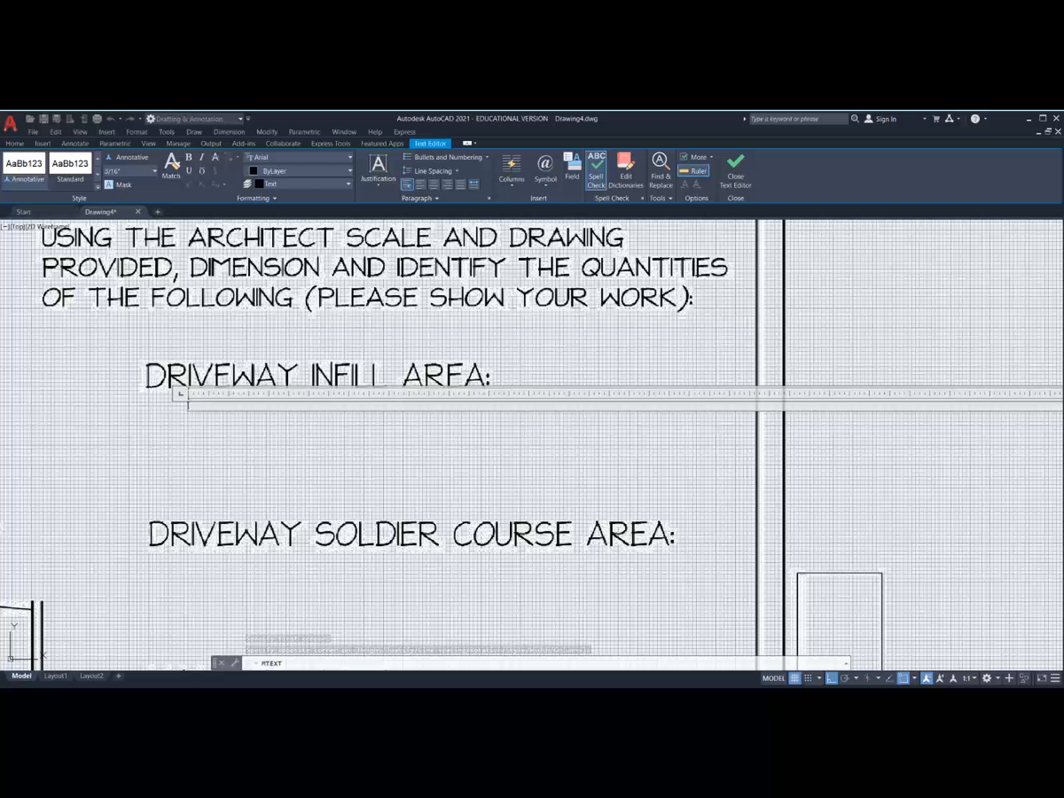
{"action": "type", "text": "527.63"}
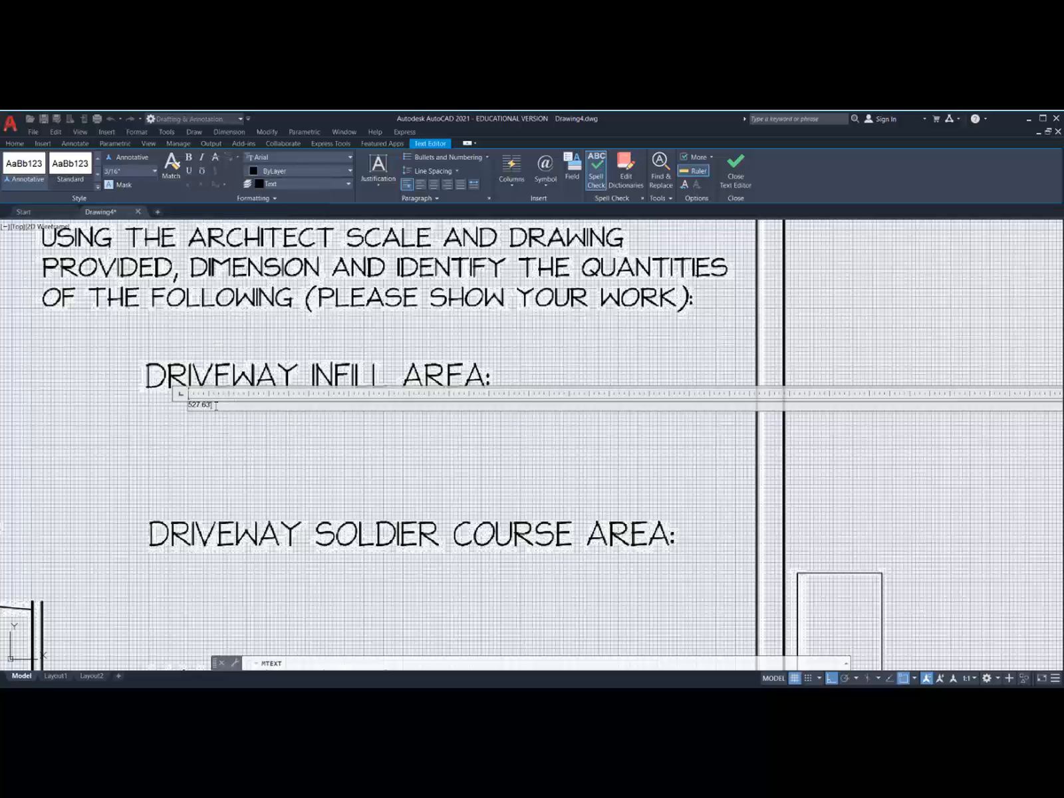
Step: Set the height of the 527.63 text to 1'-4"
{"action": "left_click_drag", "start_coordinate": [215, 405], "coordinate": [186, 405]}
{"action": "left_click", "coordinate": [138, 171]}
{"action": "type", "text": "14"}
{"action": "key", "text": "Return"}
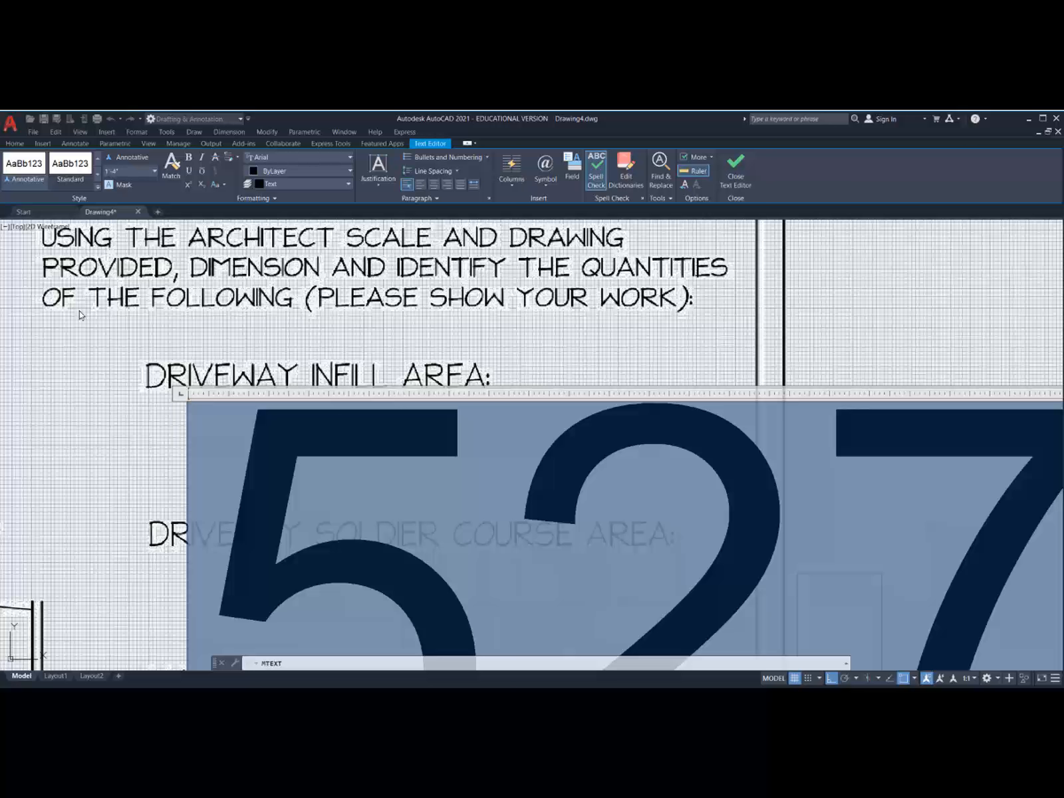
Step: Apply the 1'-4" height and finish editing the 527.63' text below the "DRIVEWAY INFILL AREA:" label
{"action": "left_click", "coordinate": [87, 424]}
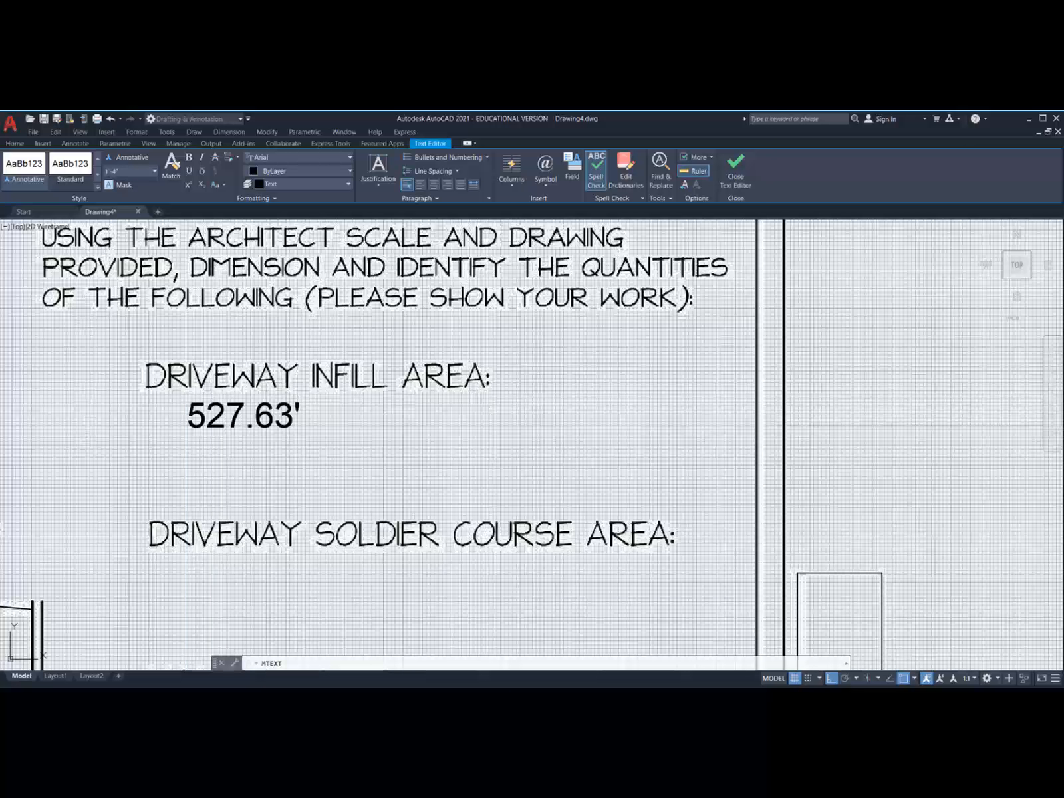
{"action": "left_click", "coordinate": [148, 534]}
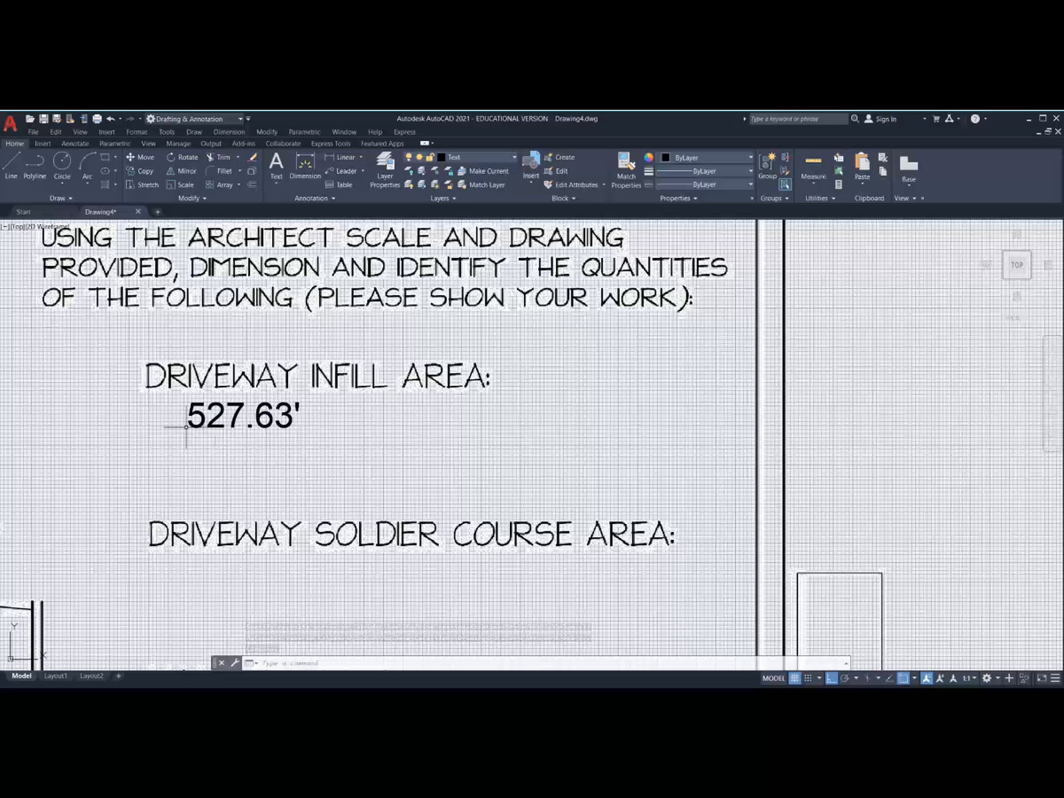
{"action": "scroll", "coordinate": [183, 427], "scroll_direction": "down", "scroll_amount": 8}
{"action": "middle_click_drag", "start_coordinate": [182, 486], "coordinate": [447, 401]}
Step: Start an Area inquiry on the sod between hedge and driveway, picking both corners beside the perennials and the hedge's upper end corner
{"action": "left_click", "coordinate": [382, 424]}
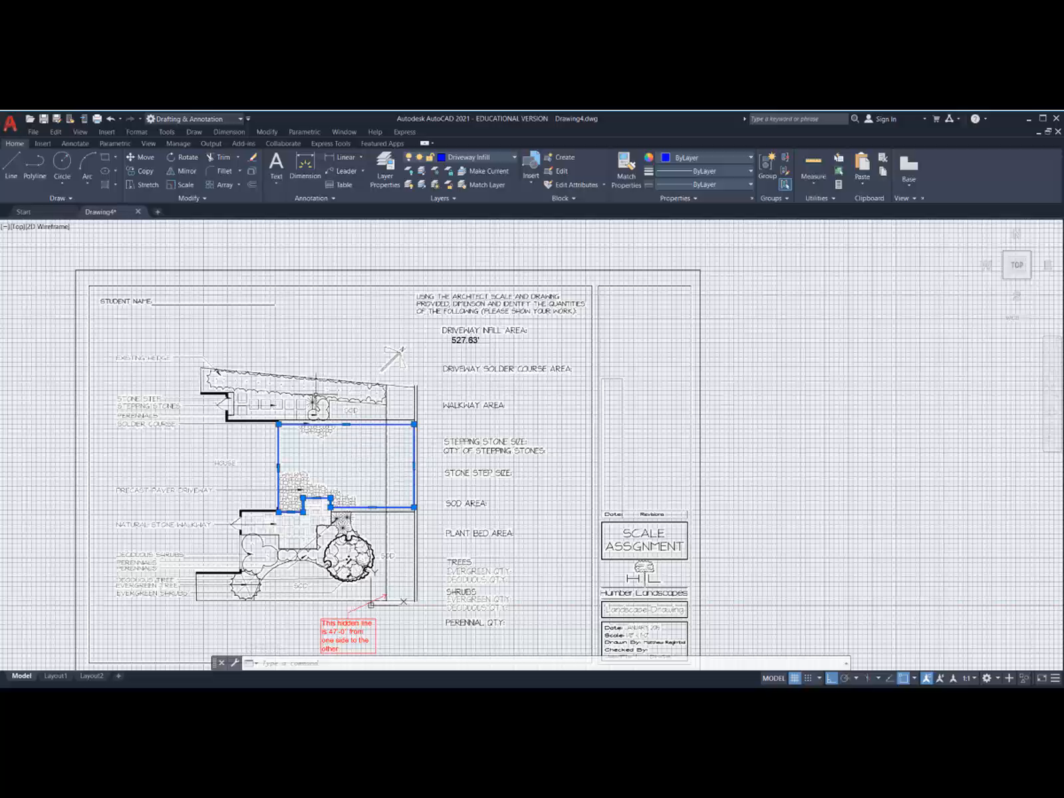
{"action": "scroll", "coordinate": [349, 416], "scroll_direction": "up", "scroll_amount": 5}
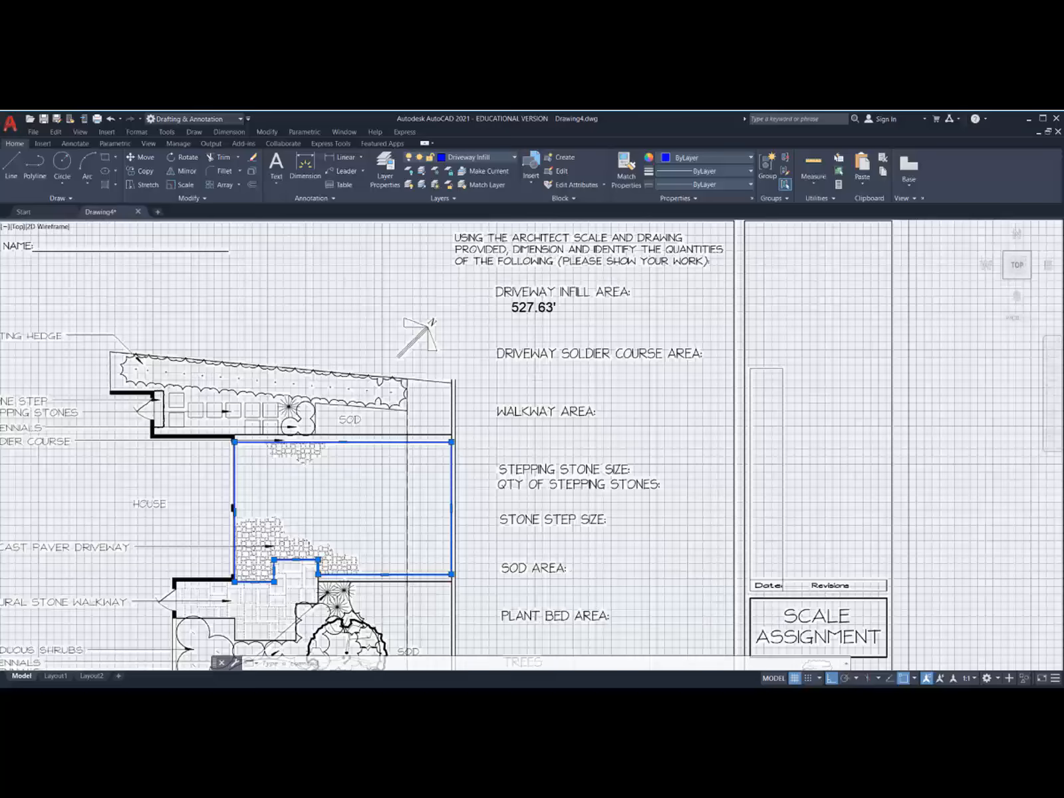
{"action": "middle_click_drag", "start_coordinate": [413, 461], "coordinate": [280, 465]}
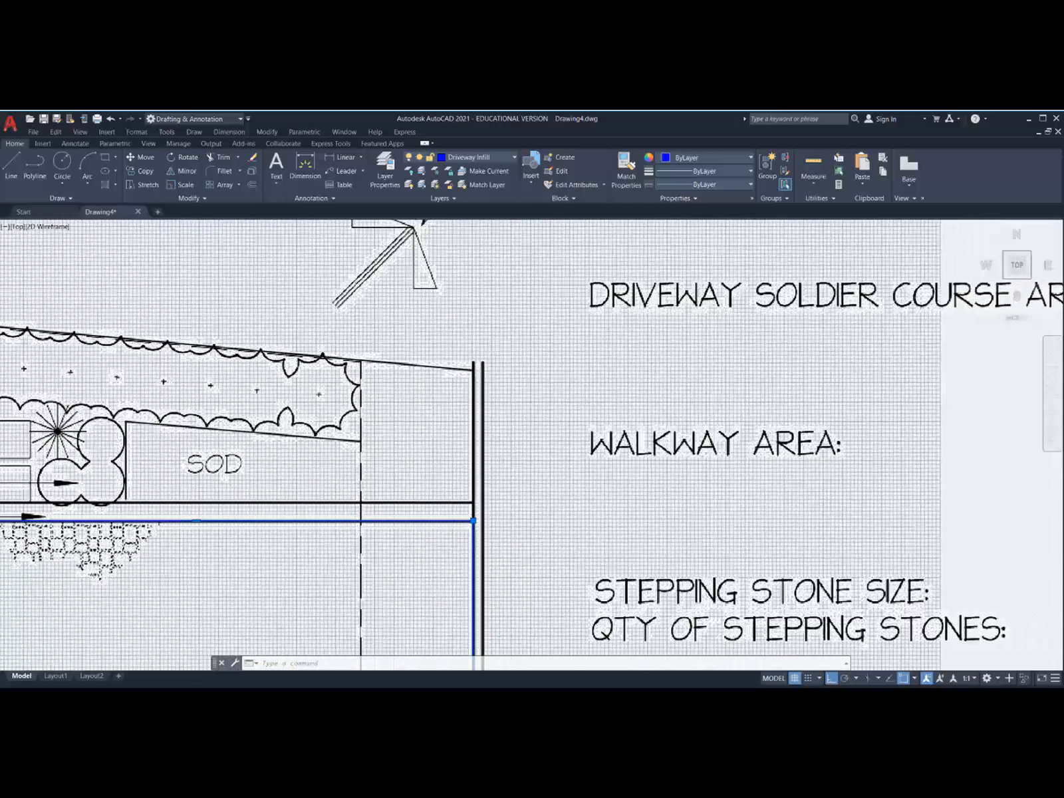
{"action": "left_click", "coordinate": [166, 132]}
{"action": "mouse_move", "coordinate": [198, 253]}
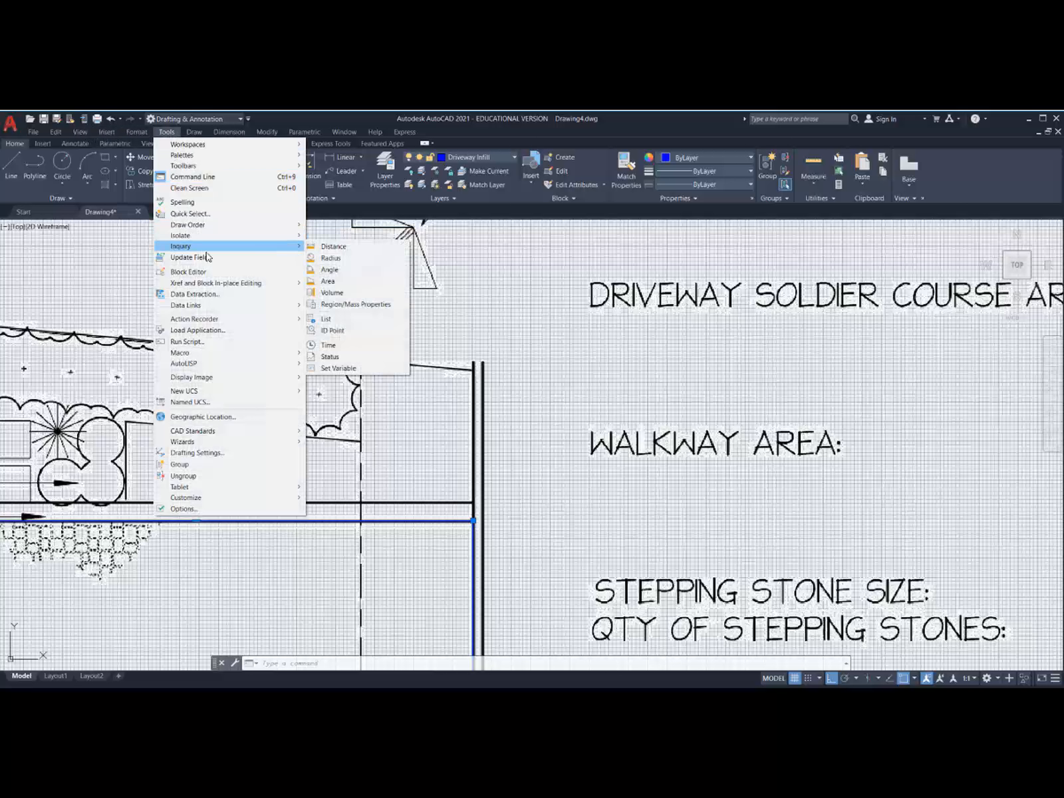
{"action": "left_click", "coordinate": [334, 280]}
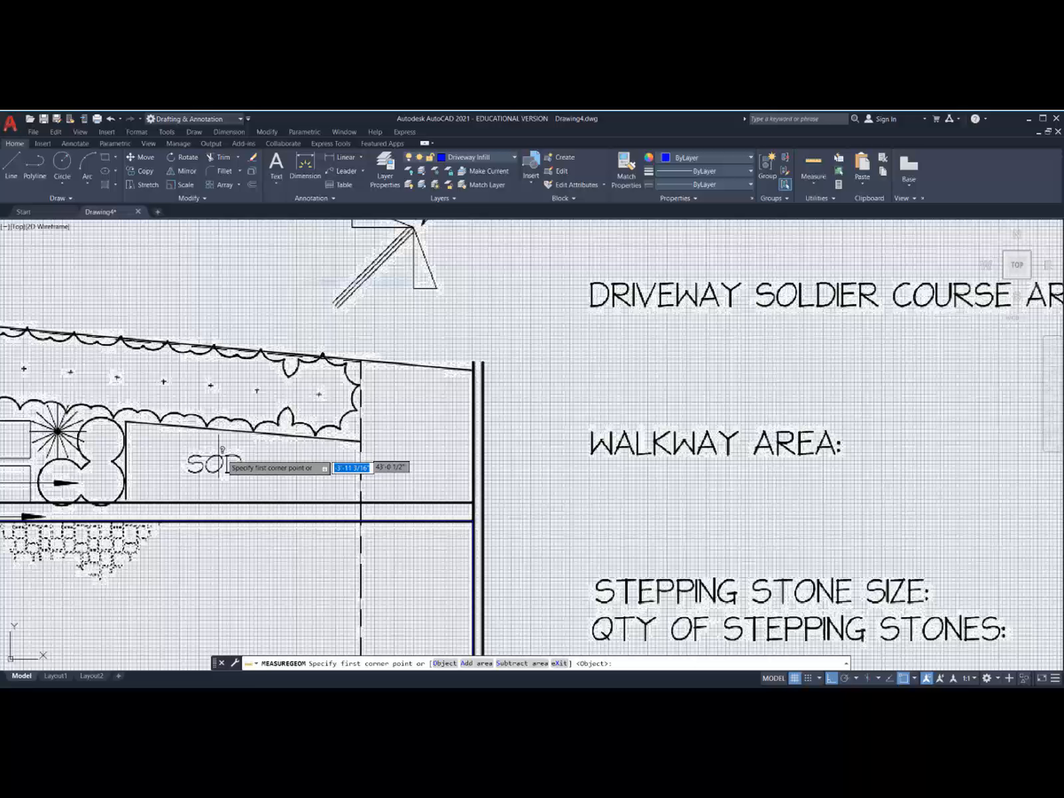
{"action": "left_click", "coordinate": [127, 500]}
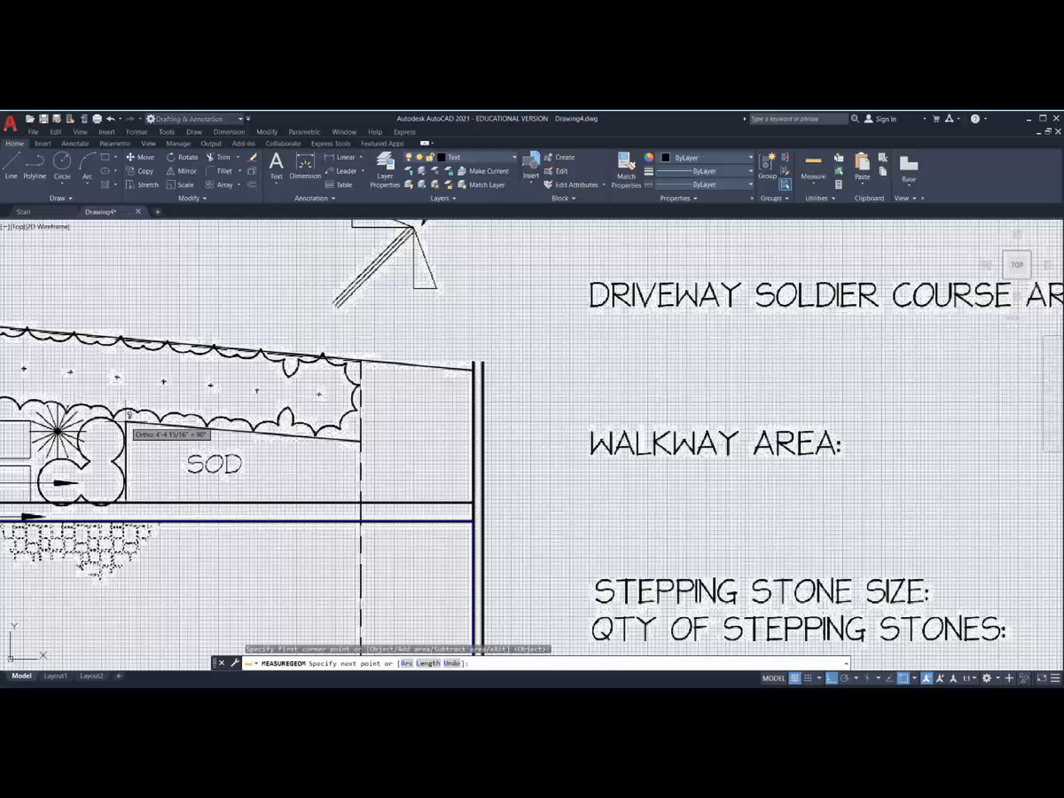
{"action": "left_click", "coordinate": [127, 421]}
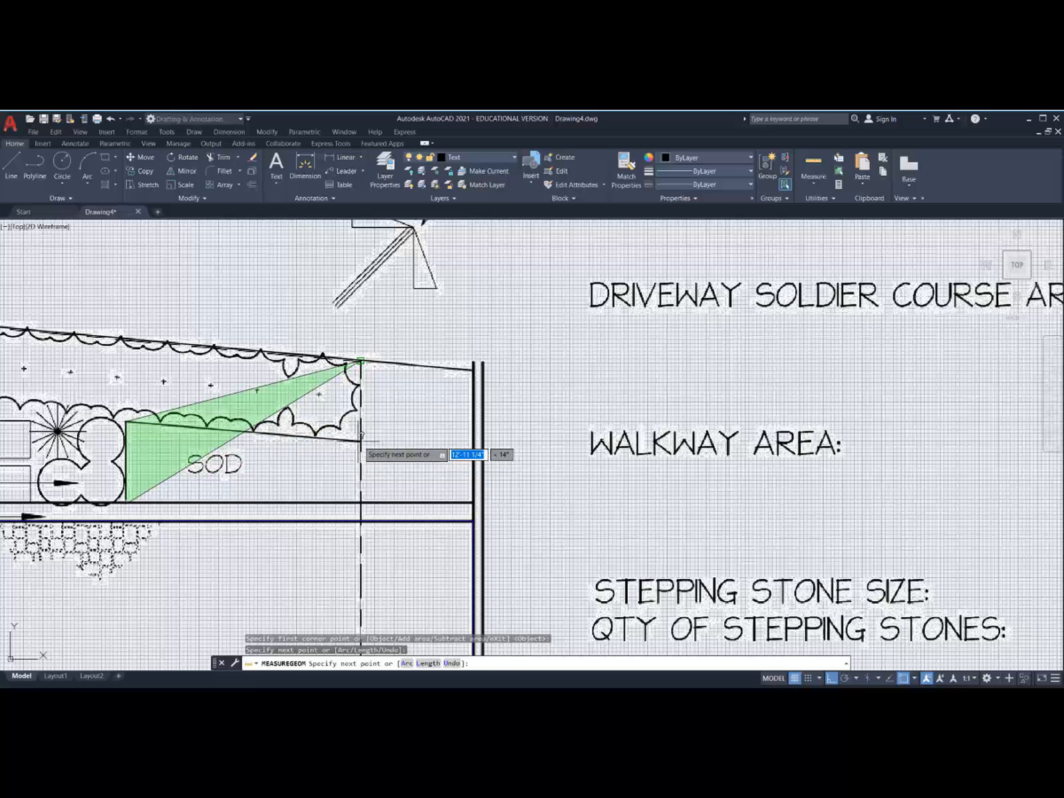
{"action": "left_click", "coordinate": [359, 363]}
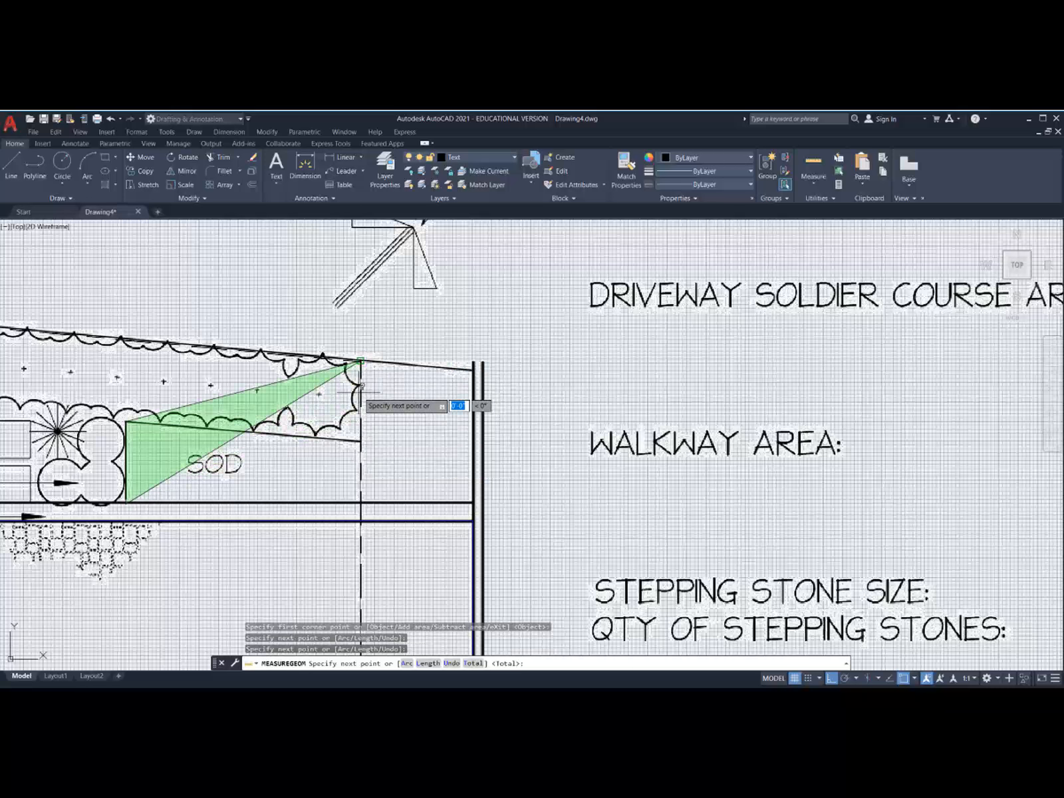
Step: Undo the last picked corner, then pick the hedge's lower end on the dashed line with a Nearest snap and its upper end
{"action": "type", "text": "u"}
{"action": "key", "text": "Return"}
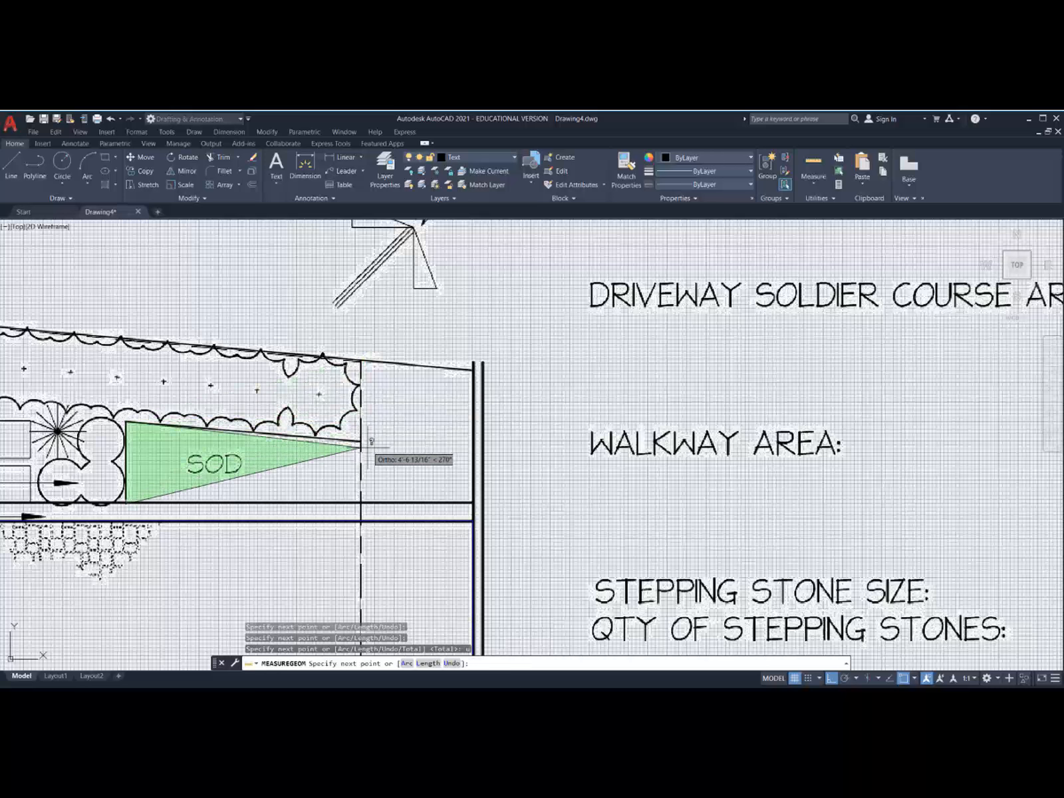
{"action": "left_click", "coordinate": [360, 363]}
{"action": "right_click", "coordinate": [364, 437], "text": "shift"}
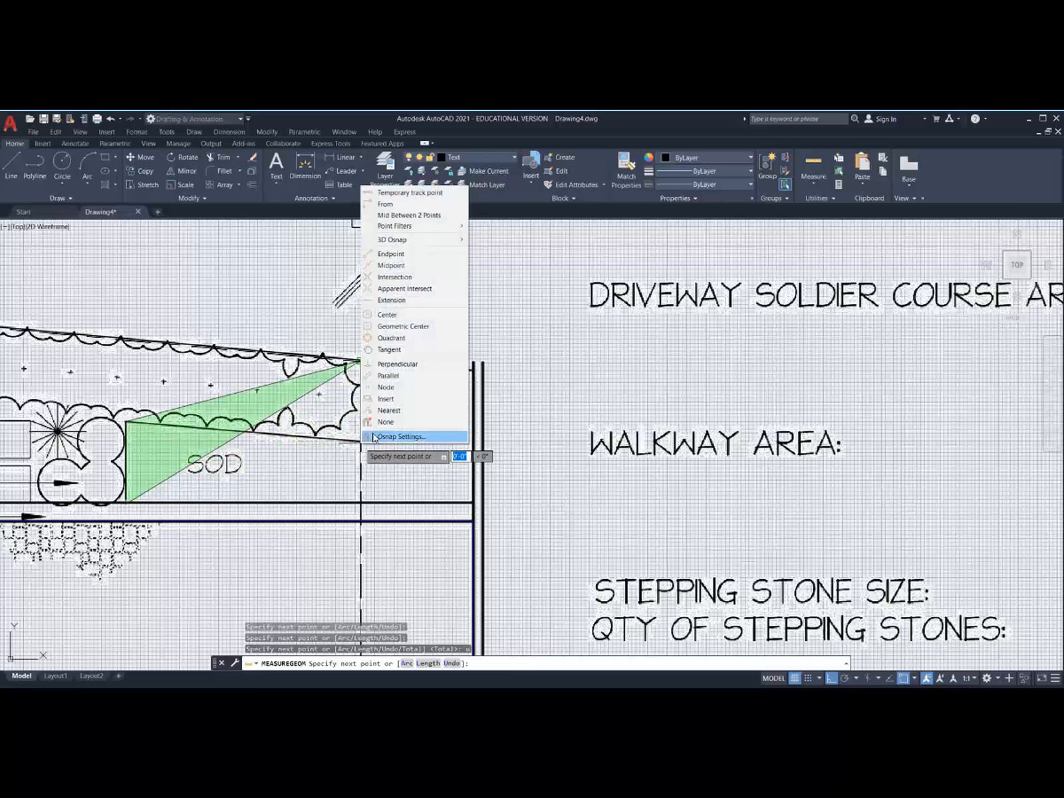
{"action": "left_click", "coordinate": [388, 409]}
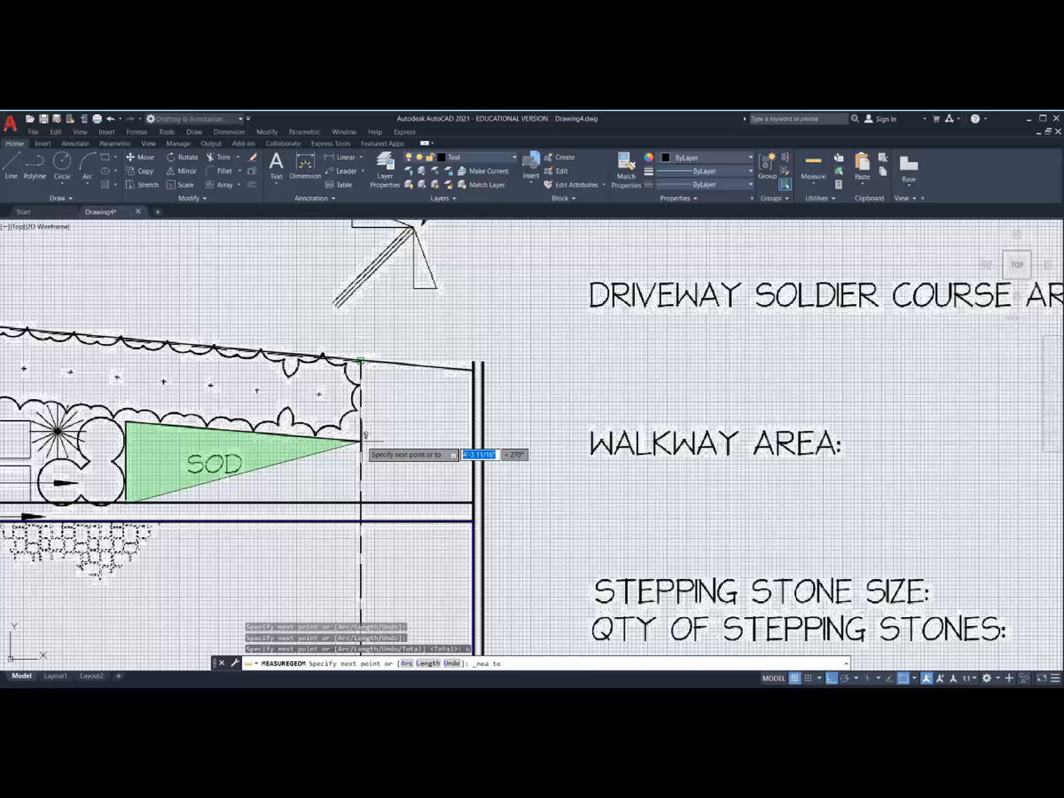
{"action": "left_click", "coordinate": [363, 437]}
{"action": "left_click", "coordinate": [363, 357]}
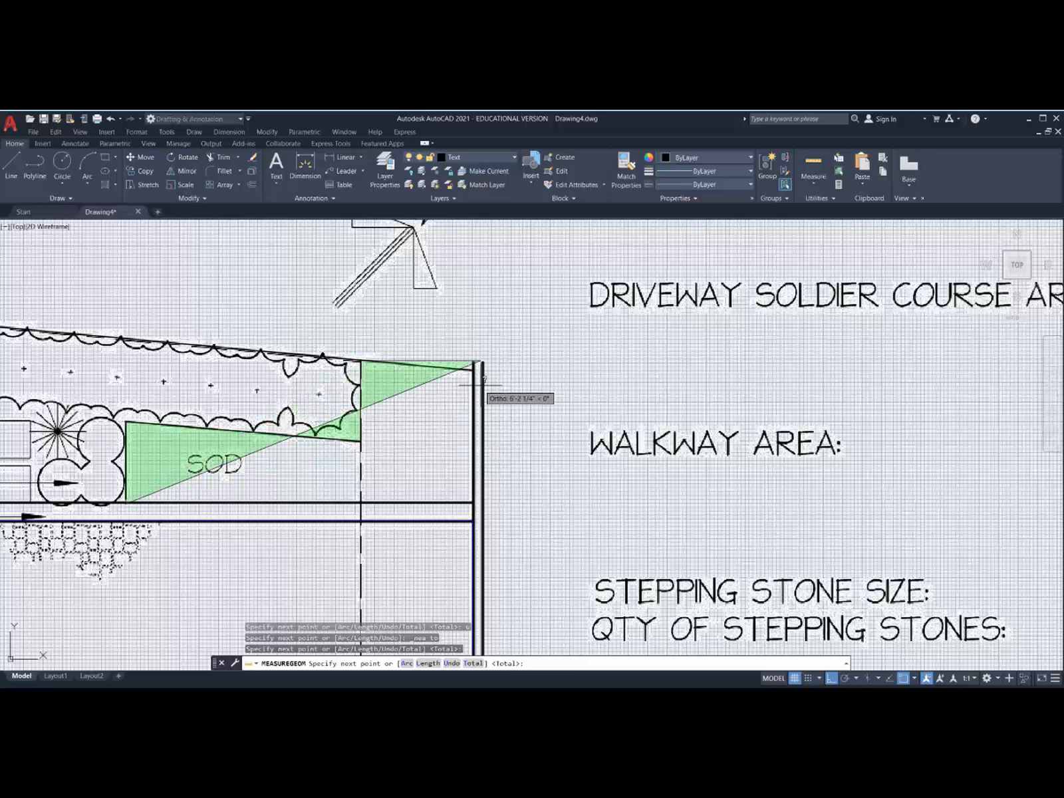
Step: Pick the sod's far upper corner, undo that point, and turn Ortho off for the sloped edge
{"action": "left_click", "coordinate": [476, 365]}
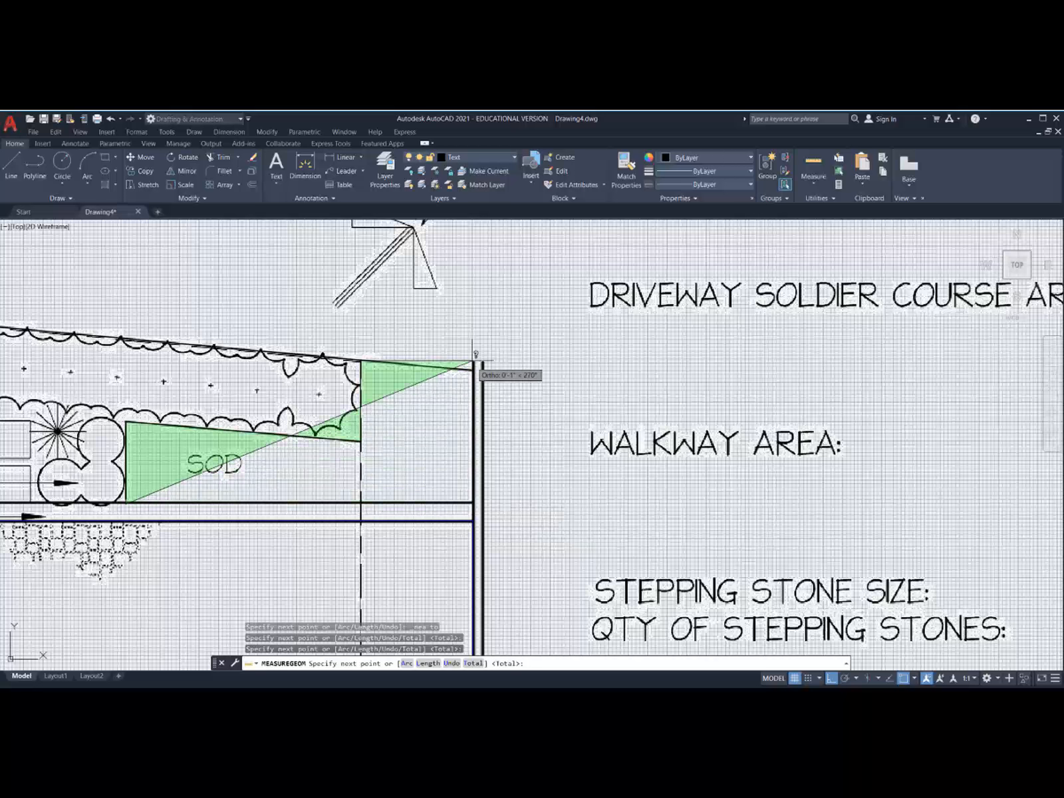
{"action": "scroll", "coordinate": [475, 366], "scroll_direction": "up", "scroll_amount": 4}
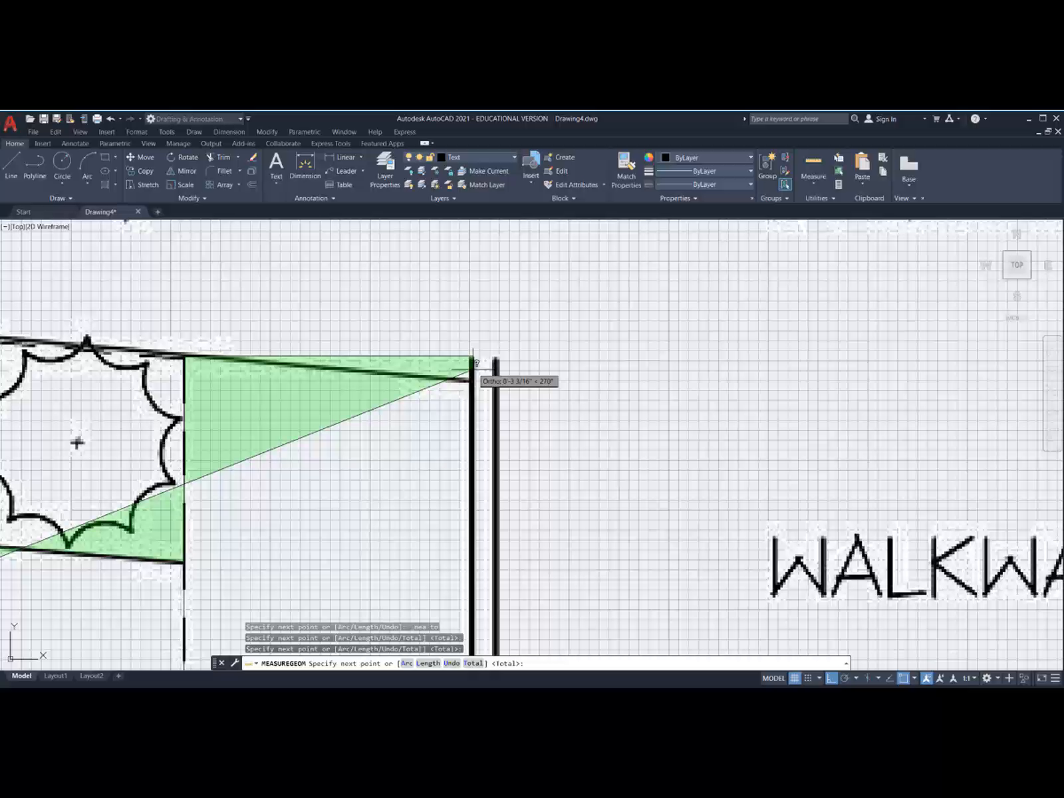
{"action": "type", "text": "u"}
{"action": "key", "text": "Return"}
{"action": "scroll", "coordinate": [472, 366], "scroll_direction": "down", "scroll_amount": 4}
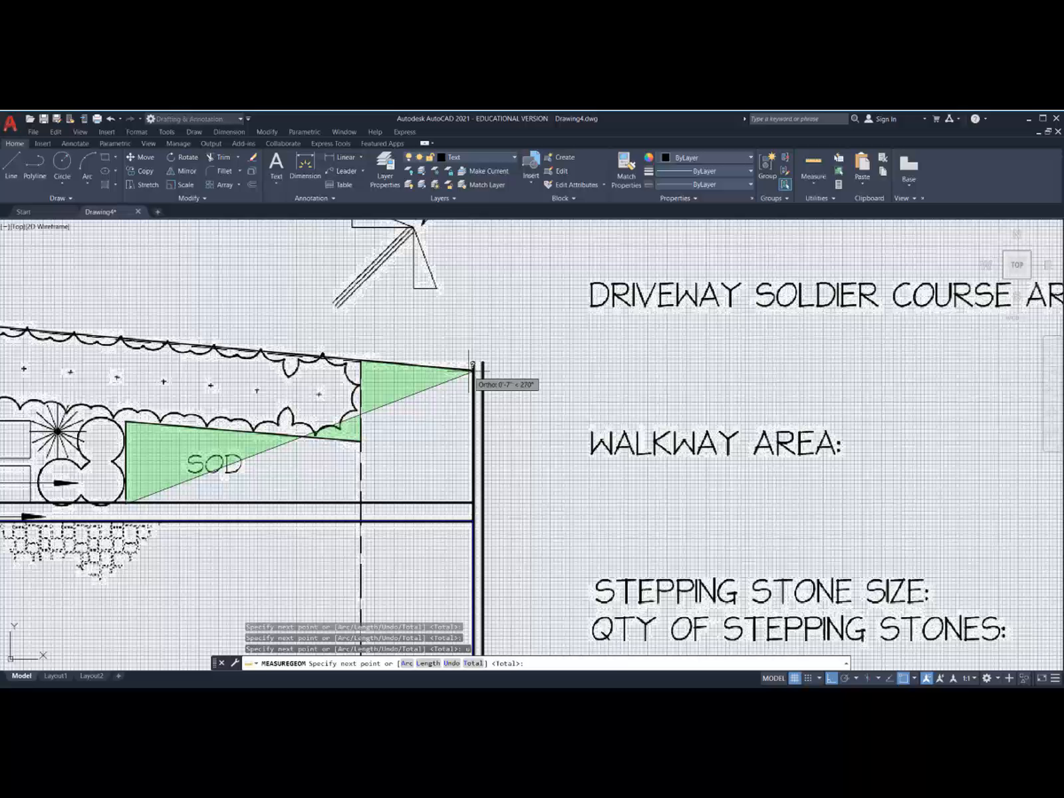
{"action": "key", "text": "F8"}
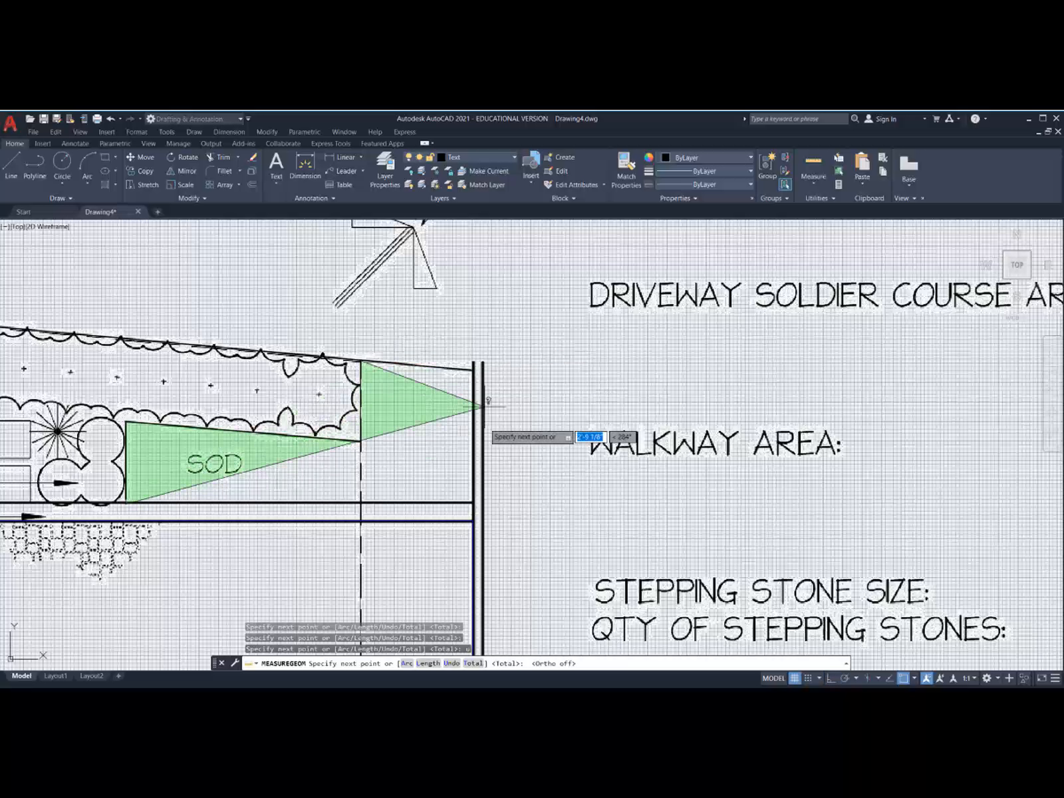
Step: Pick the sod's two corners along the double property line and complete the area measurement
{"action": "scroll", "coordinate": [481, 368], "scroll_direction": "up", "scroll_amount": 3}
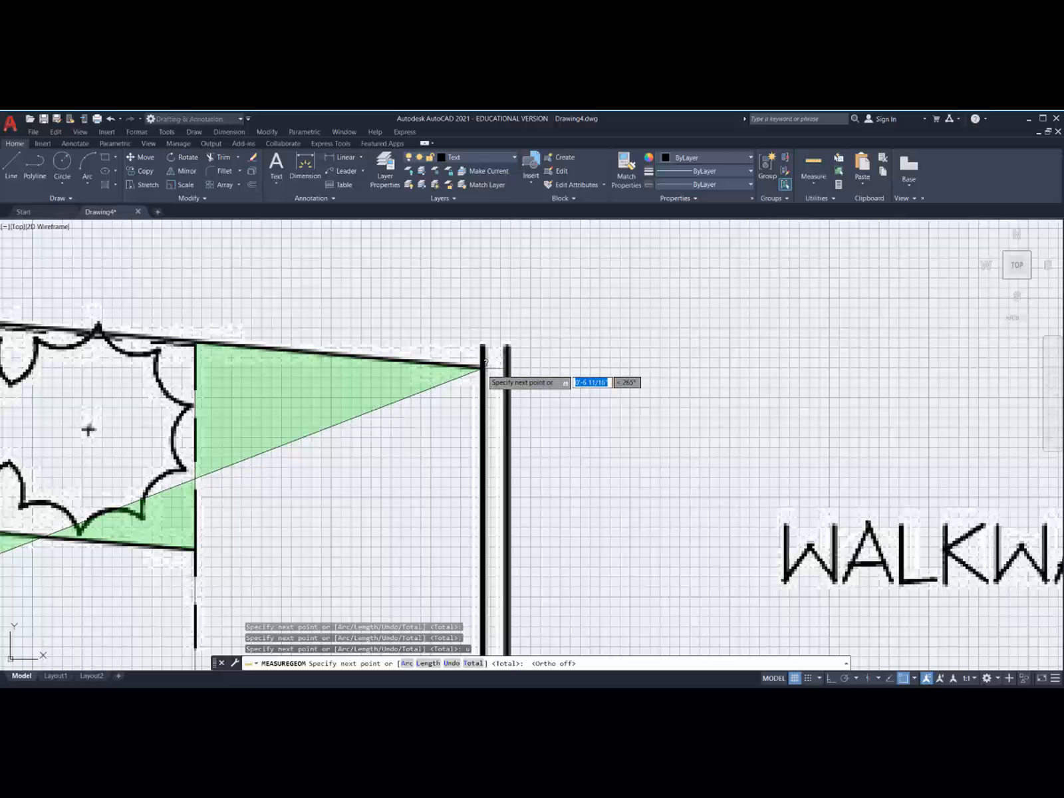
{"action": "scroll", "coordinate": [482, 366], "scroll_direction": "down", "scroll_amount": 4}
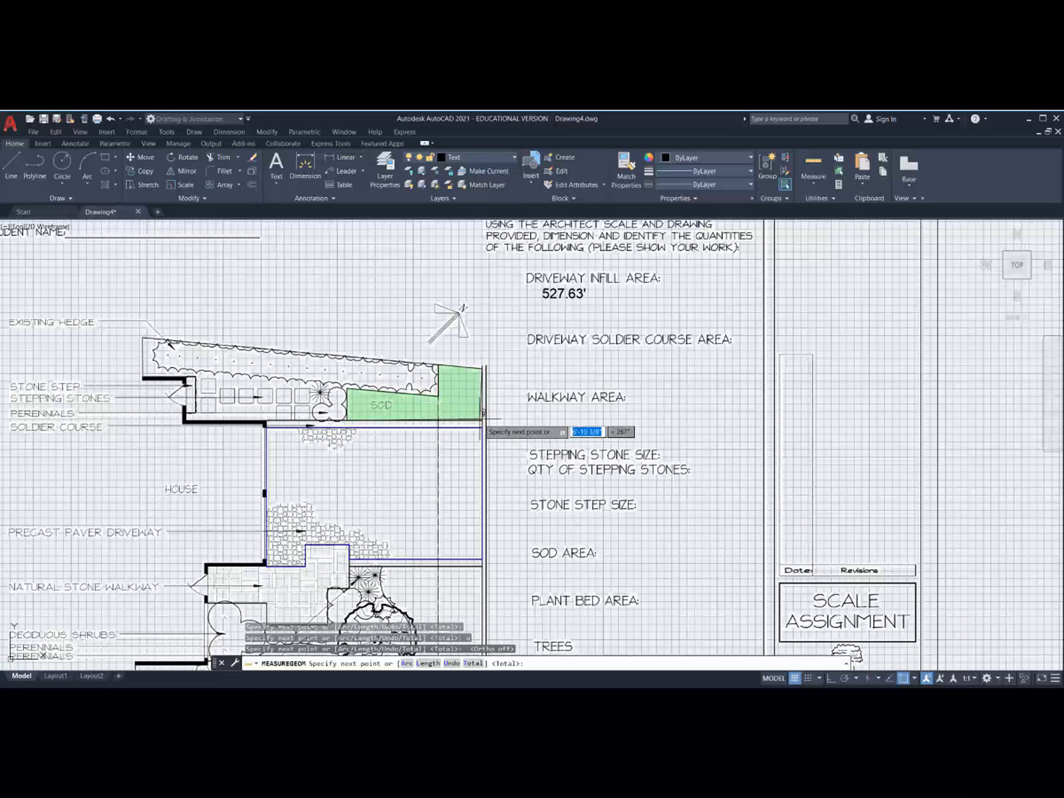
{"action": "scroll", "coordinate": [483, 413], "scroll_direction": "up", "scroll_amount": 5}
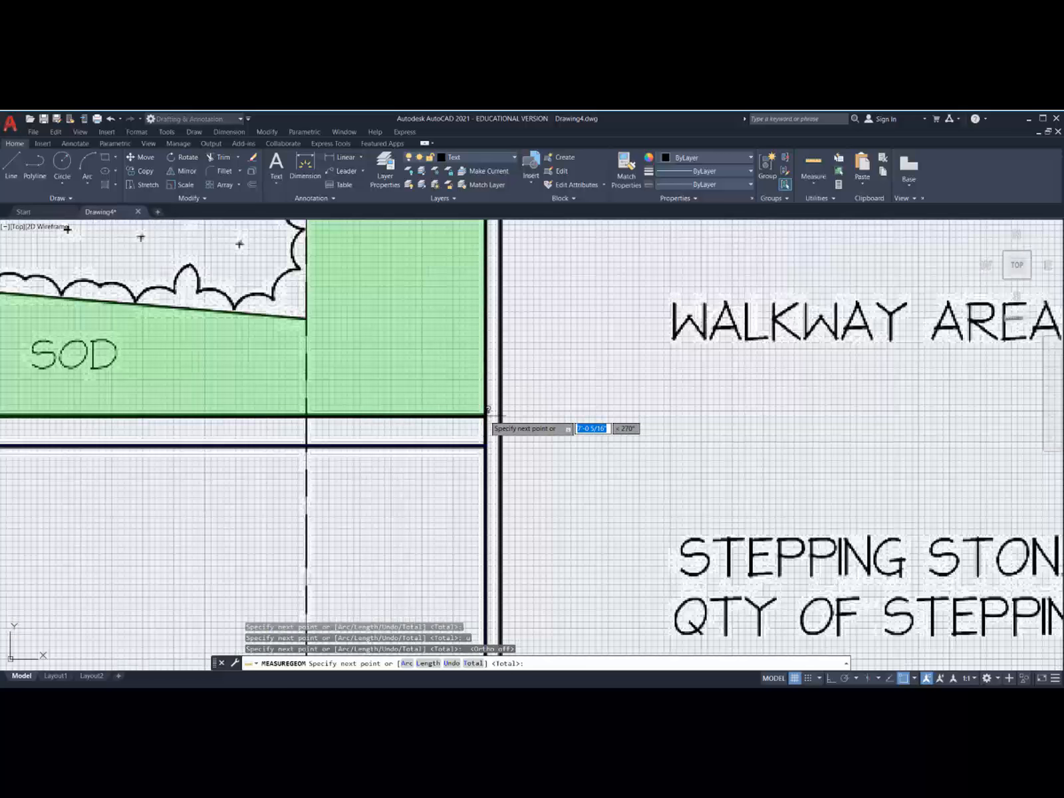
{"action": "left_click", "coordinate": [487, 413]}
{"action": "key", "text": "Return"}
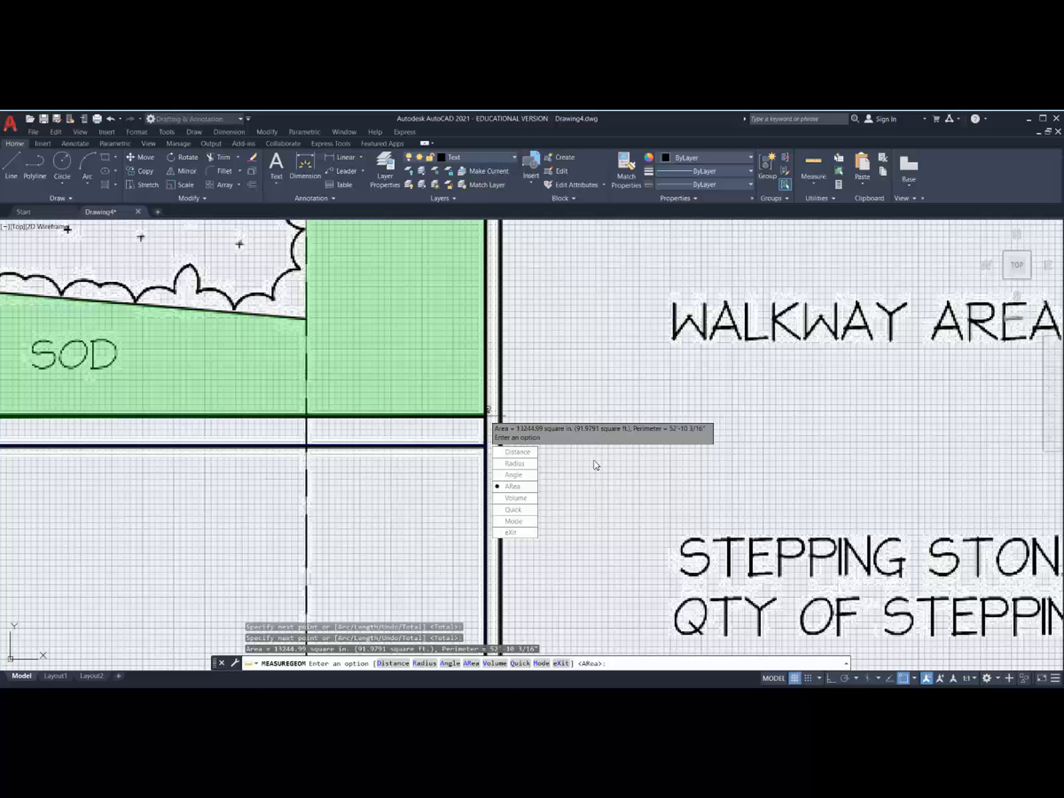
{"action": "key", "text": "Return"}
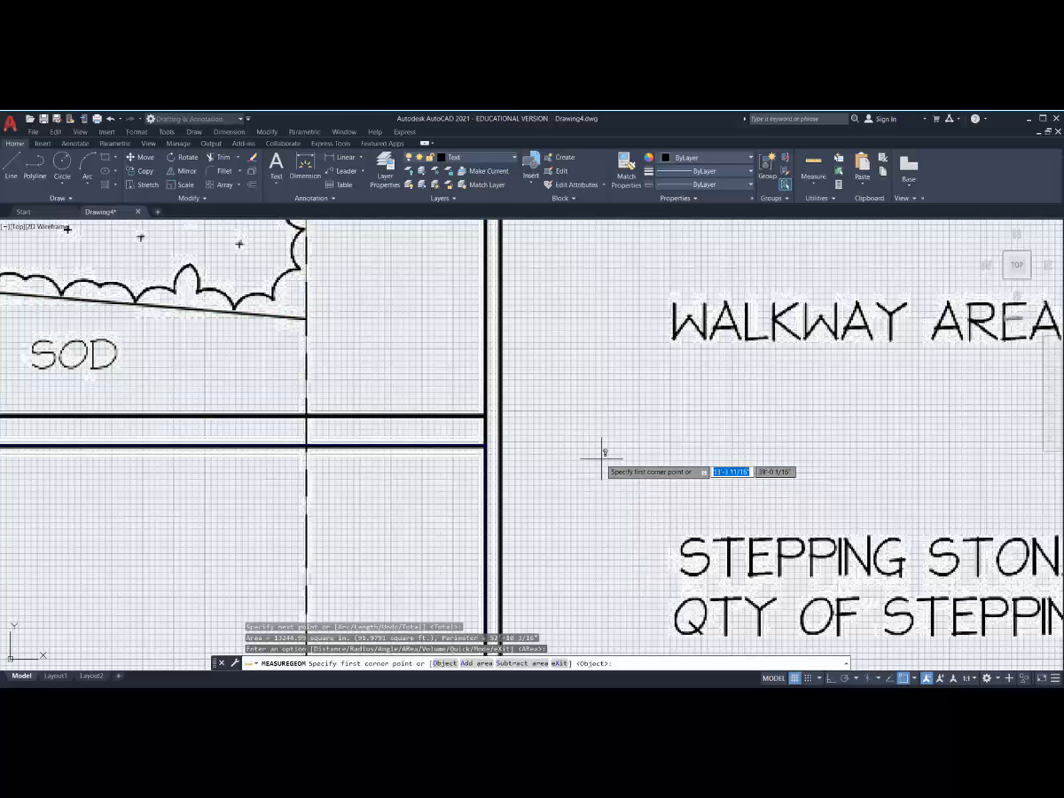
{"action": "scroll", "coordinate": [604, 458], "scroll_direction": "down", "scroll_amount": 5}
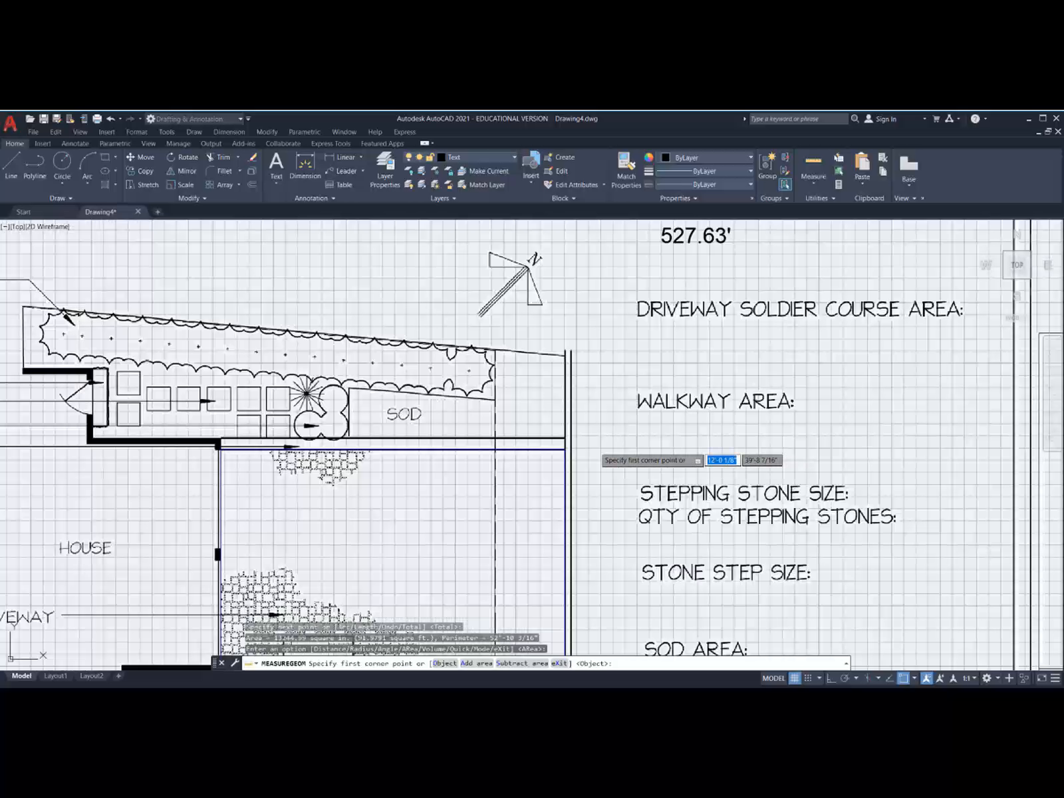
{"action": "key", "text": "Escape"}
{"action": "left_click", "coordinate": [512, 364]}
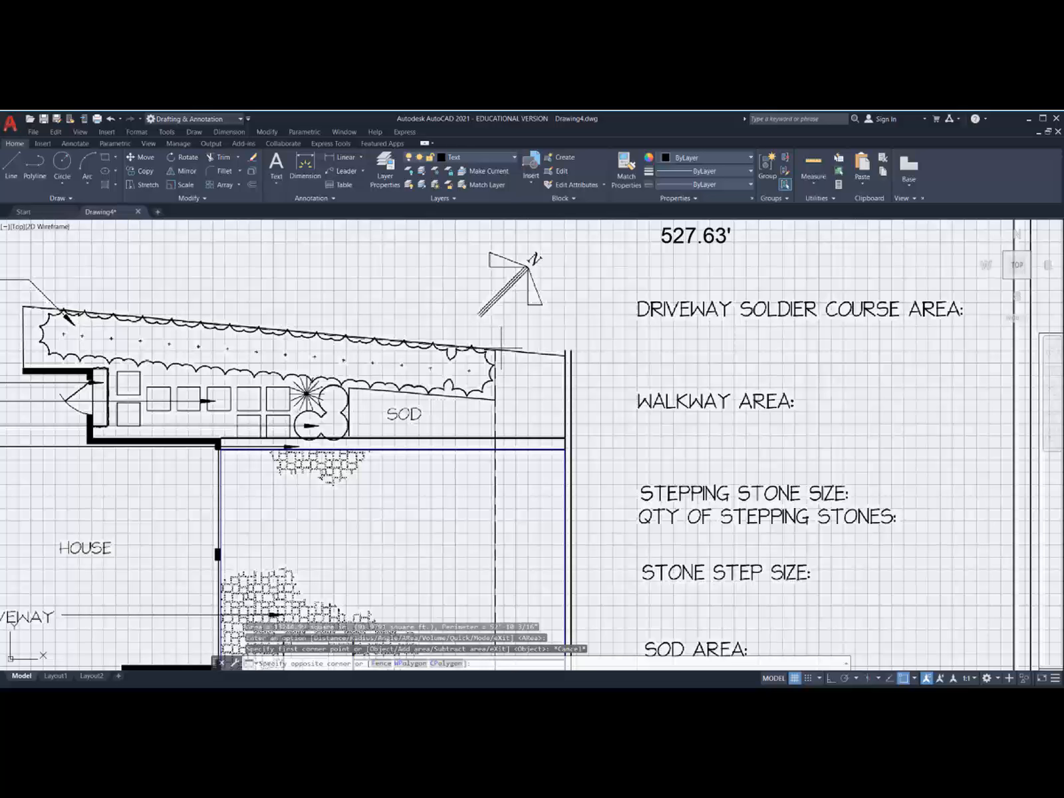
{"action": "left_click", "coordinate": [525, 392]}
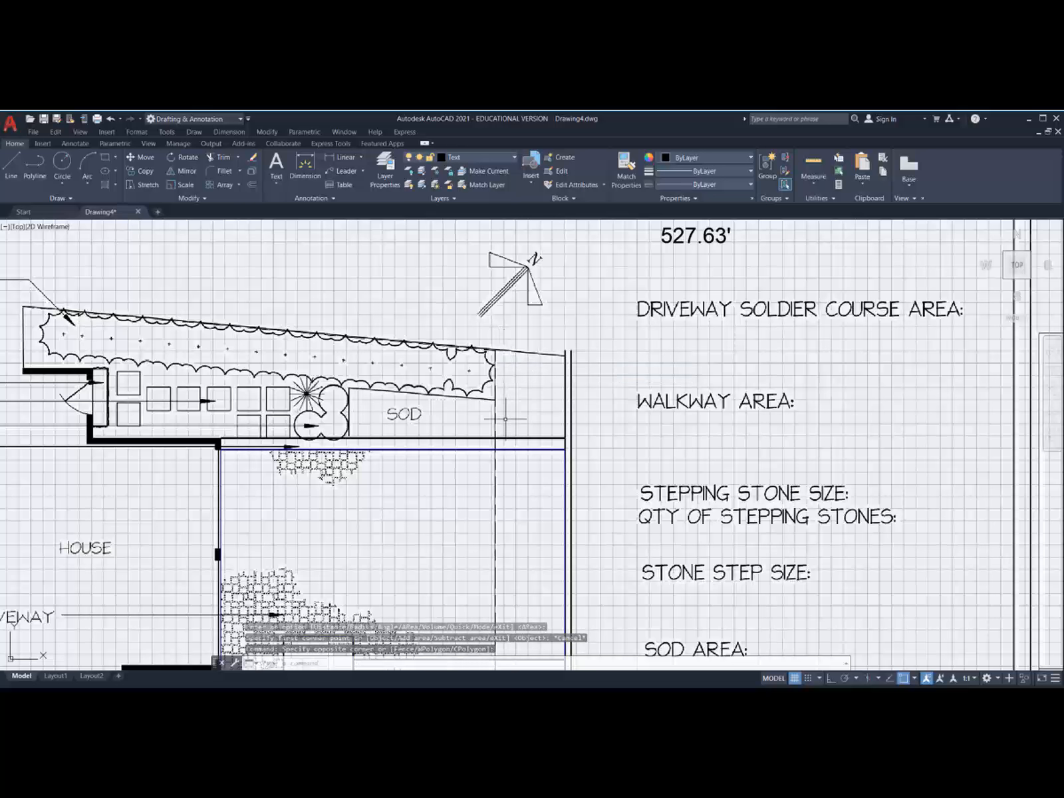
{"action": "left_click", "coordinate": [518, 450]}
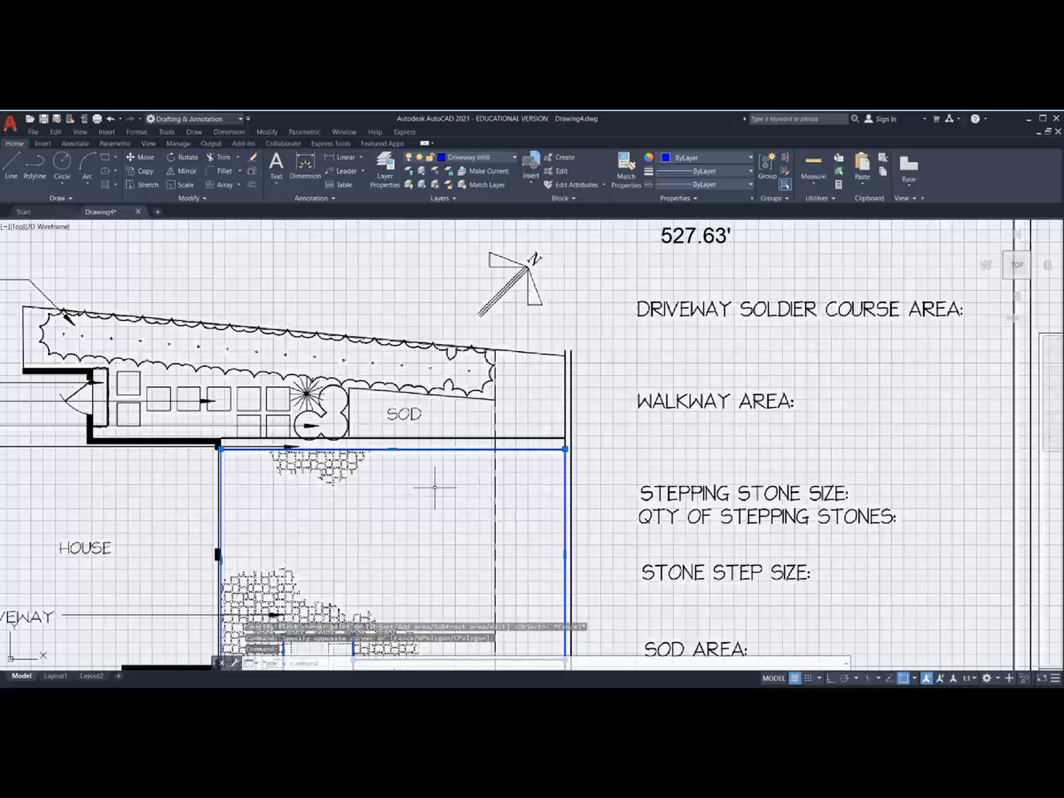
{"action": "scroll", "coordinate": [761, 323], "scroll_direction": "up", "scroll_amount": 2}
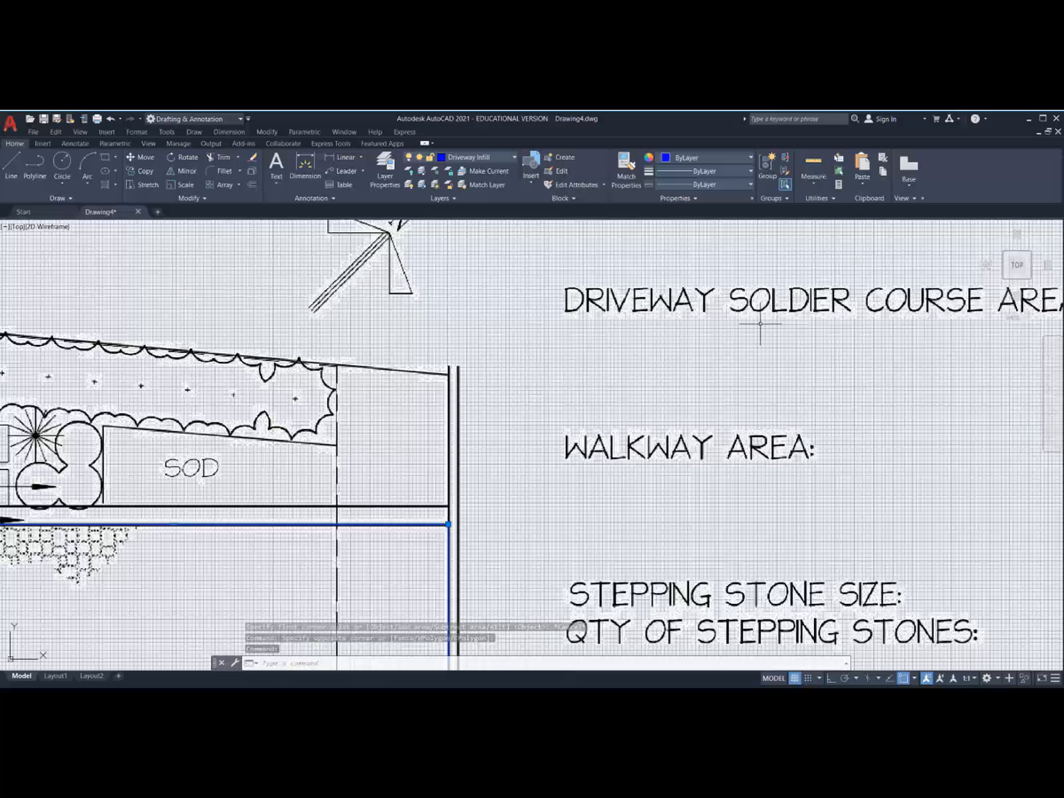
{"action": "scroll", "coordinate": [761, 323], "scroll_direction": "down", "scroll_amount": 2}
{"action": "key", "text": "Escape"}
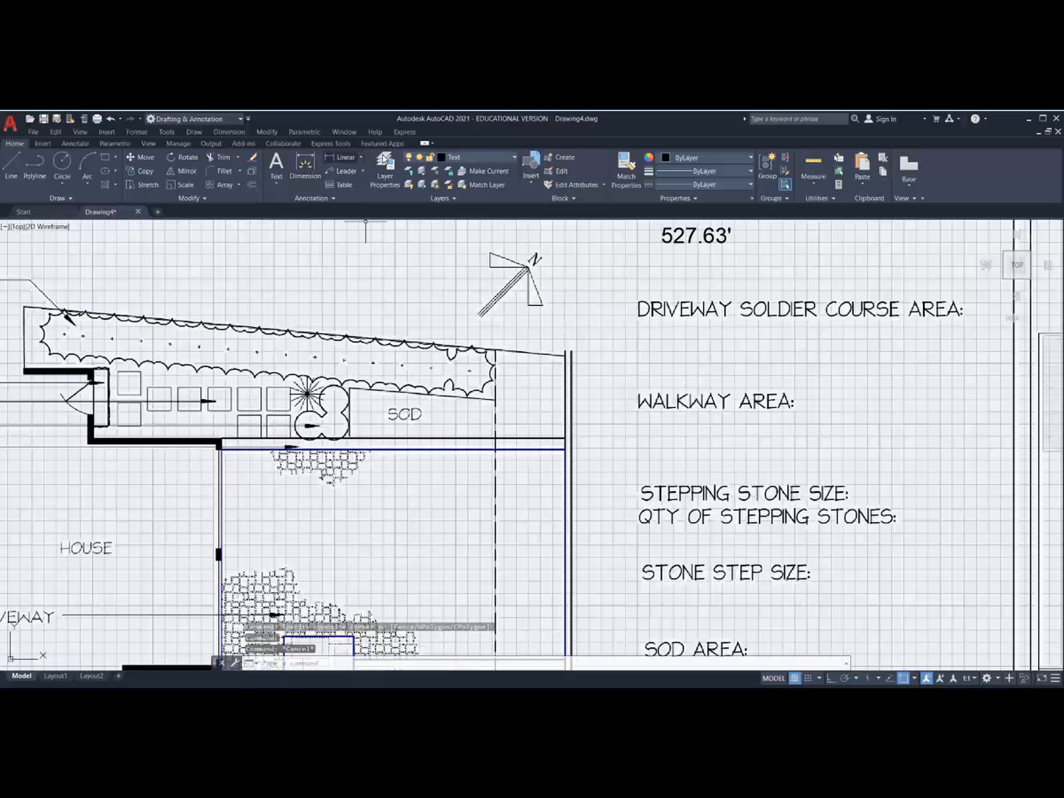
Step: Create a new layer named Driveway Soldier Course
{"action": "left_click", "coordinate": [384, 167]}
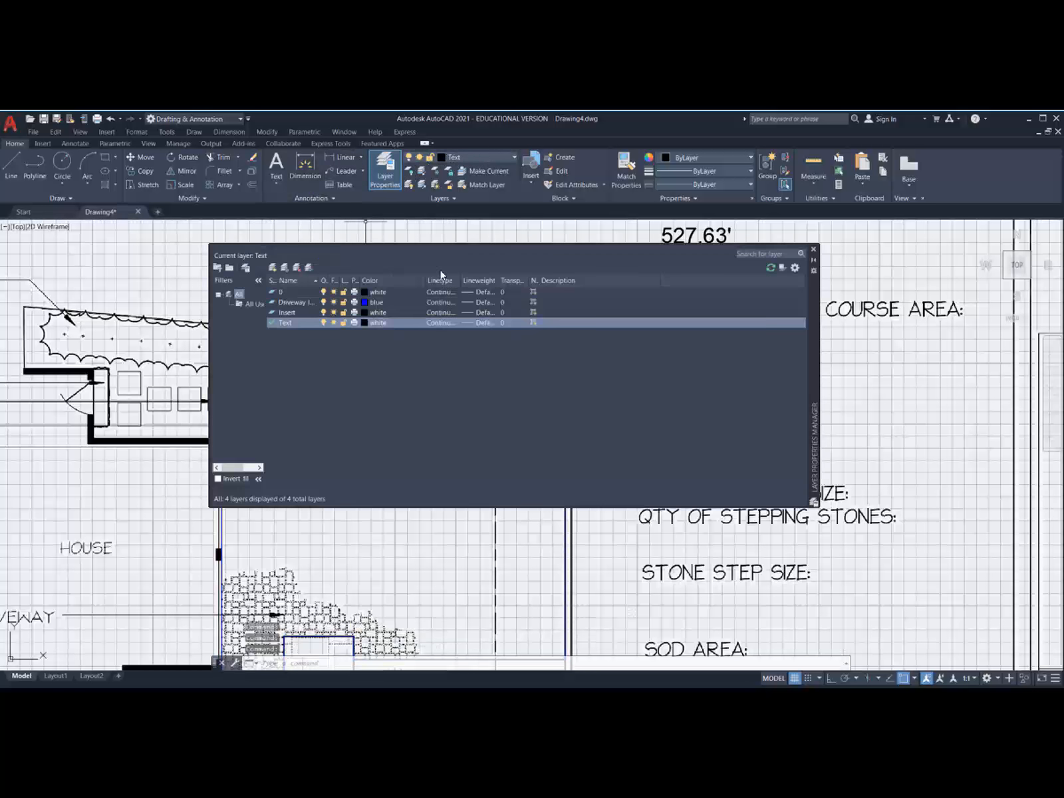
{"action": "left_click", "coordinate": [272, 267]}
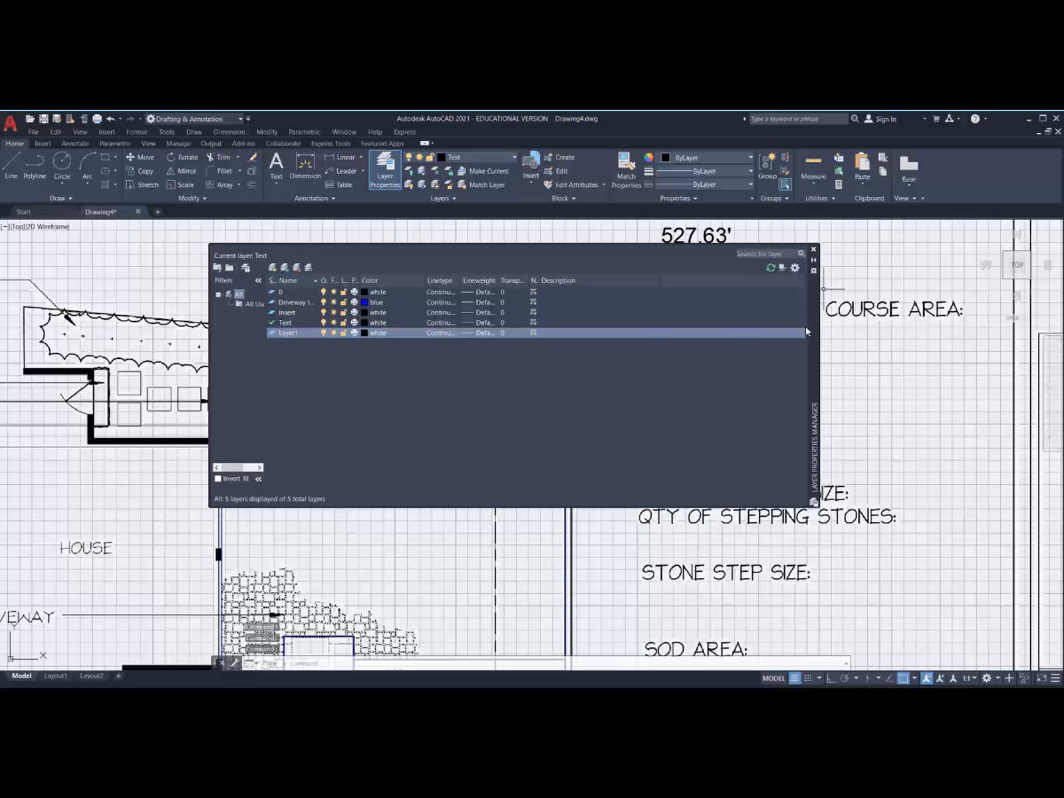
{"action": "left_click_drag", "start_coordinate": [818, 290], "coordinate": [815, 371]}
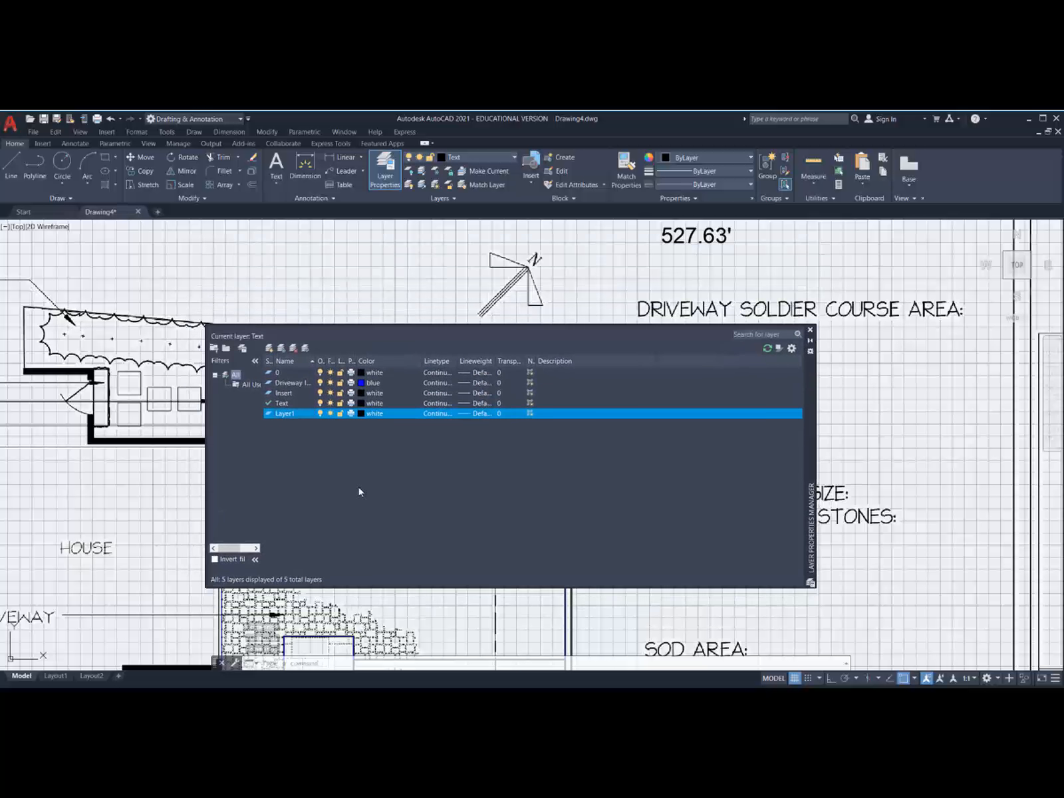
{"action": "left_click", "coordinate": [300, 413]}
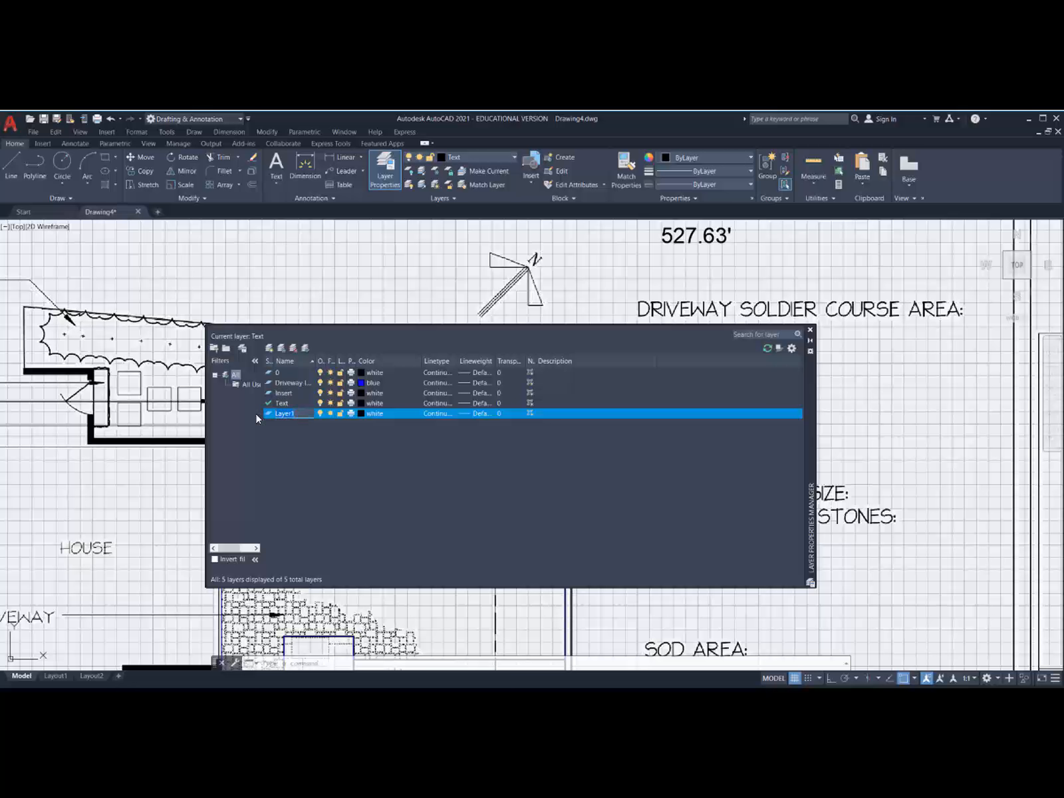
{"action": "type", "text": "Dri"}
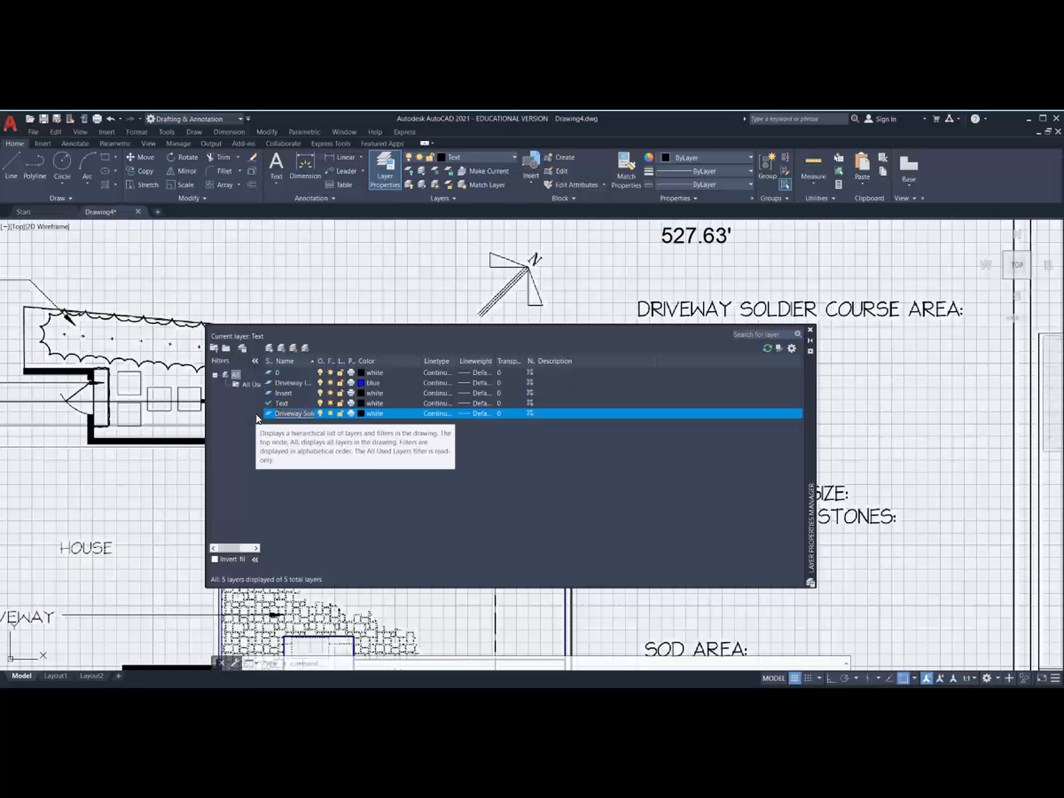
Step: Give the Driveway Soldier Course layer the color cyan and make it the current layer
{"action": "left_click", "coordinate": [370, 413]}
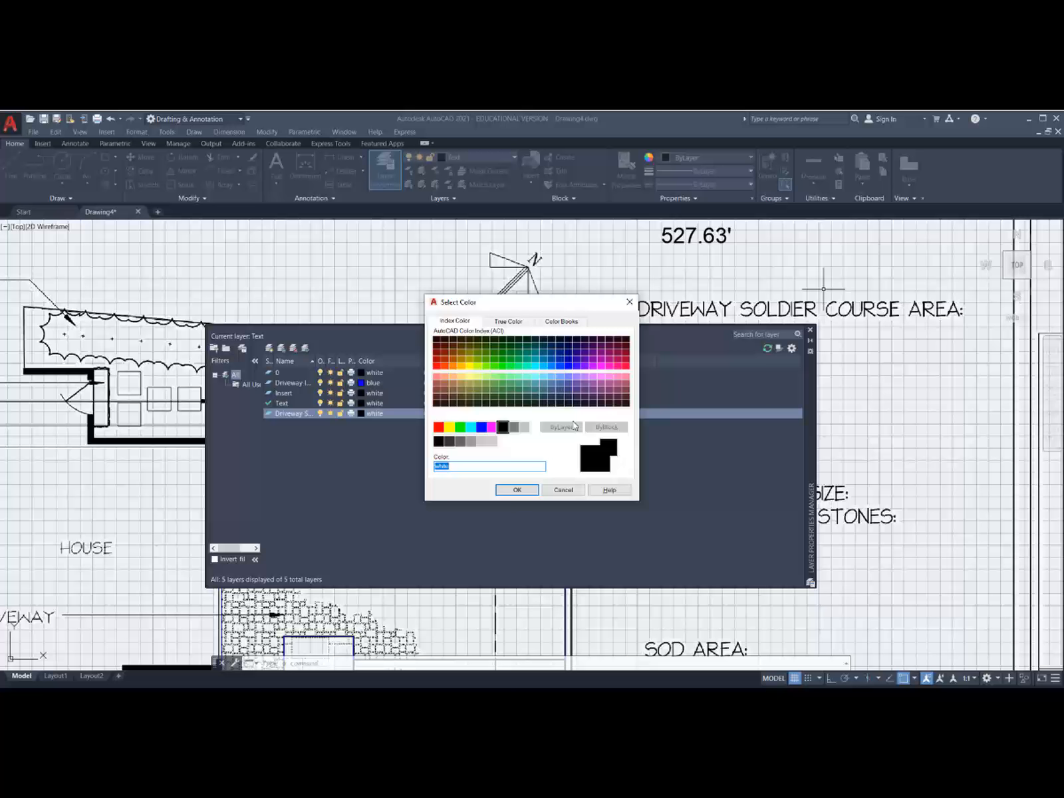
{"action": "left_click", "coordinate": [470, 427]}
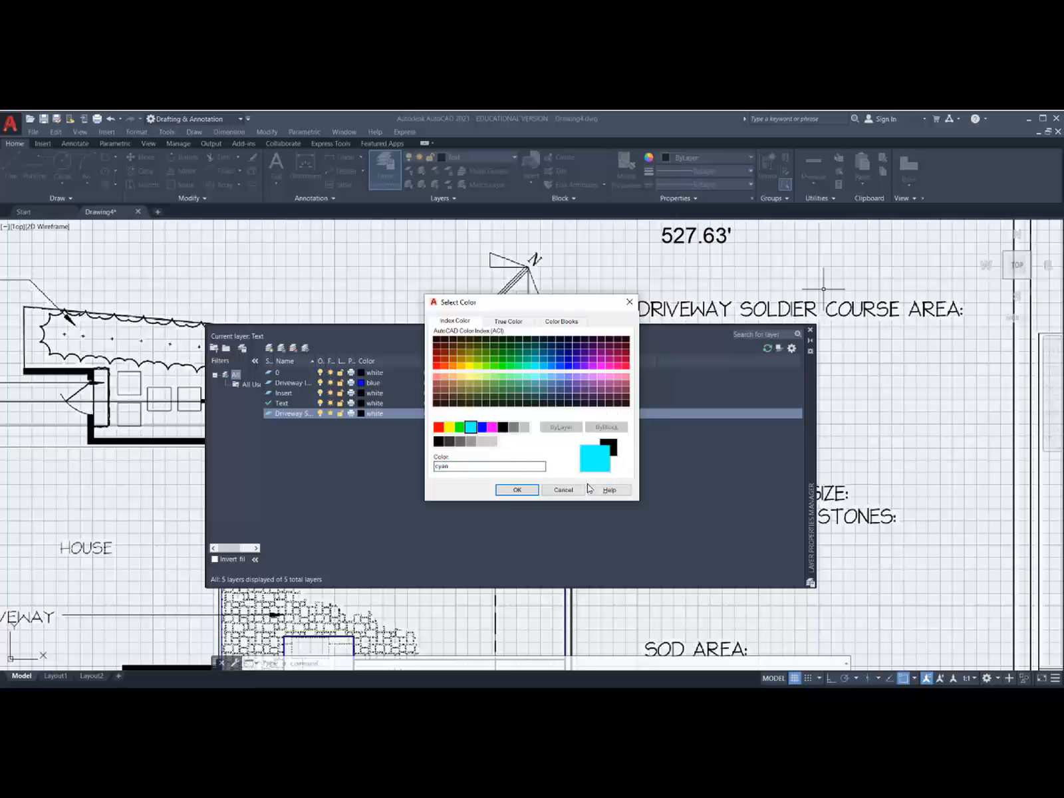
{"action": "left_click", "coordinate": [517, 489]}
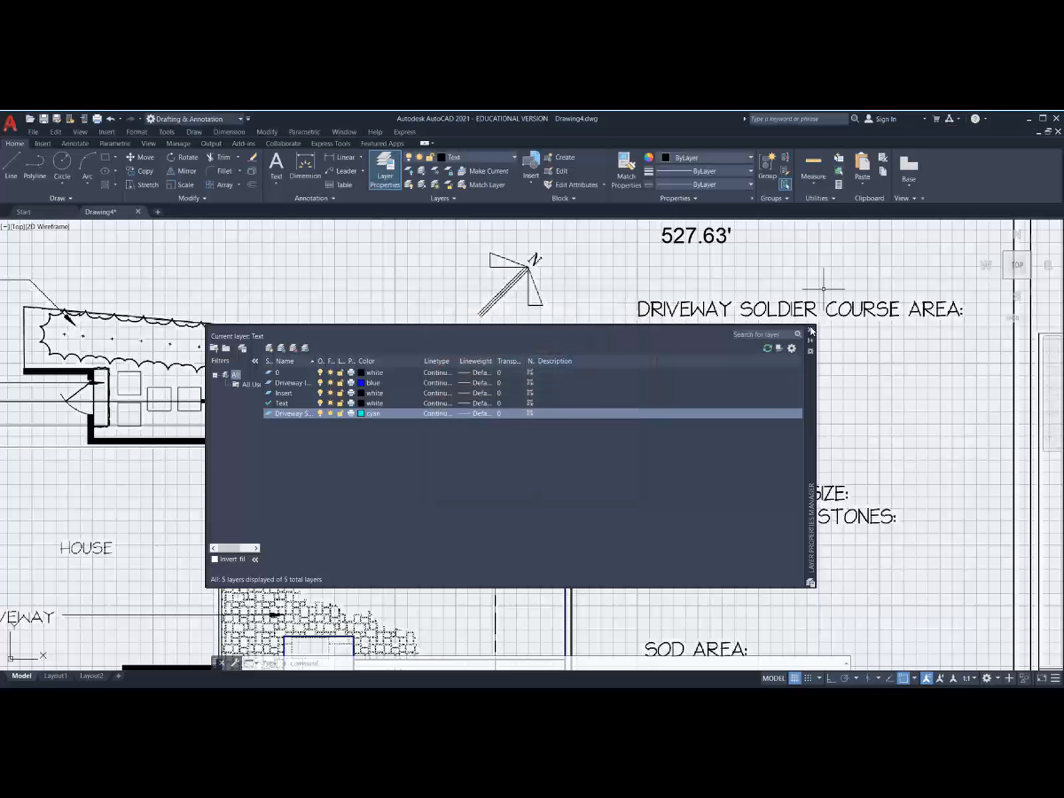
{"action": "left_click", "coordinate": [283, 415]}
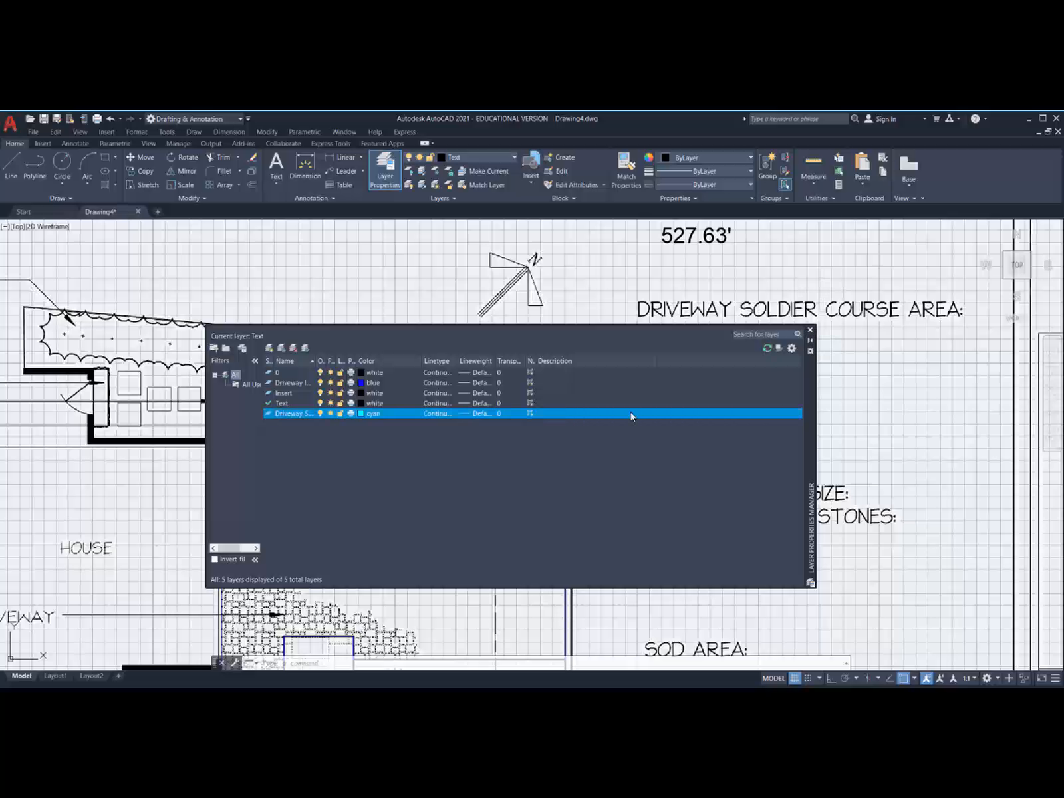
{"action": "double_click", "coordinate": [267, 414]}
{"action": "left_click", "coordinate": [810, 330]}
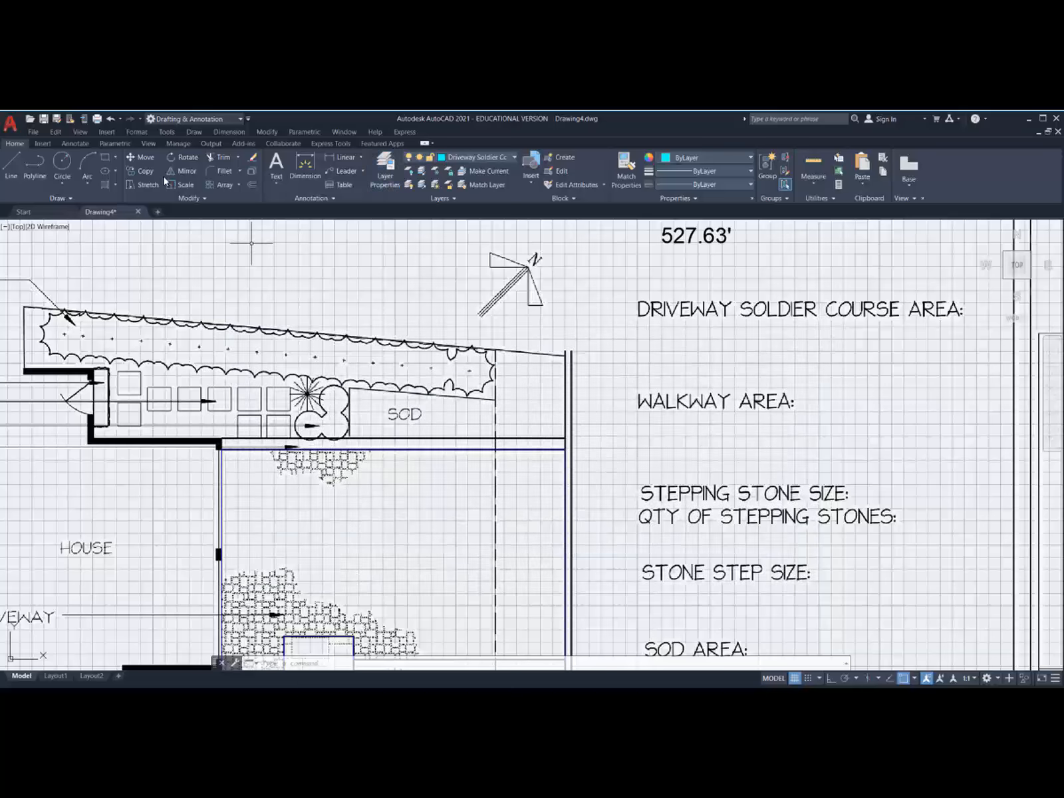
Step: Draw a rectangle about 29'-7" long over the soldier course, from its lower corner at the house to its upper corner at the property line
{"action": "left_click", "coordinate": [107, 161]}
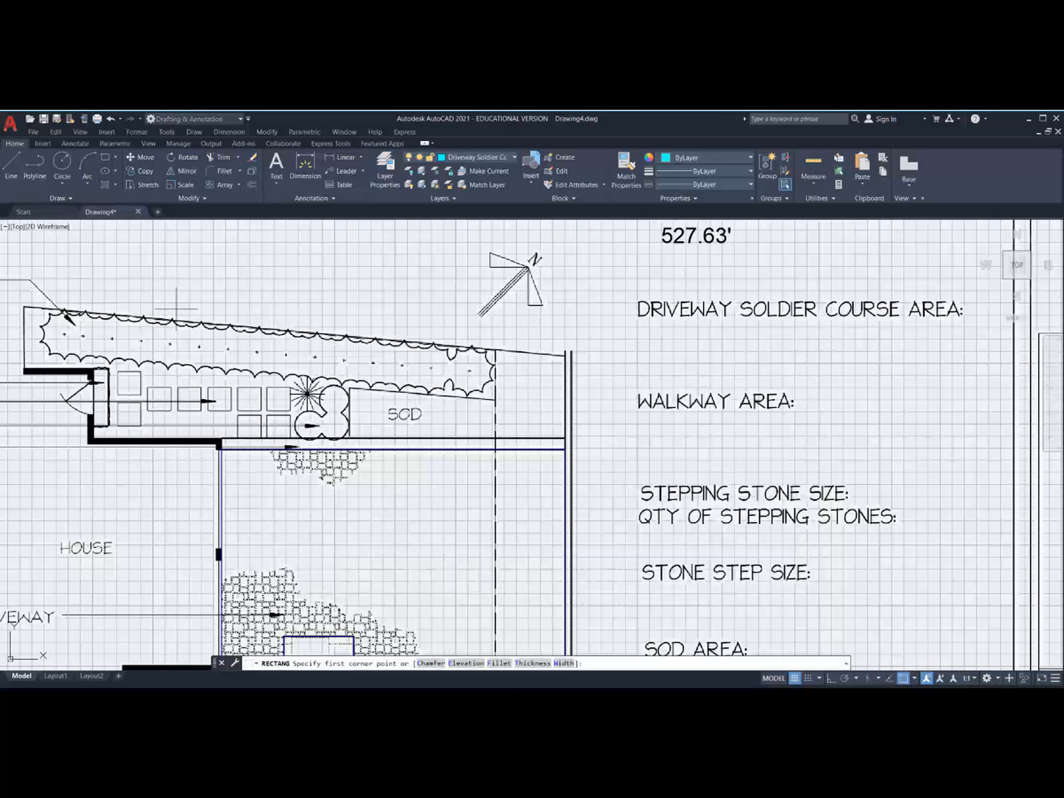
{"action": "scroll", "coordinate": [223, 441], "scroll_direction": "up", "scroll_amount": 6}
{"action": "scroll", "coordinate": [222, 442], "scroll_direction": "up", "scroll_amount": 3}
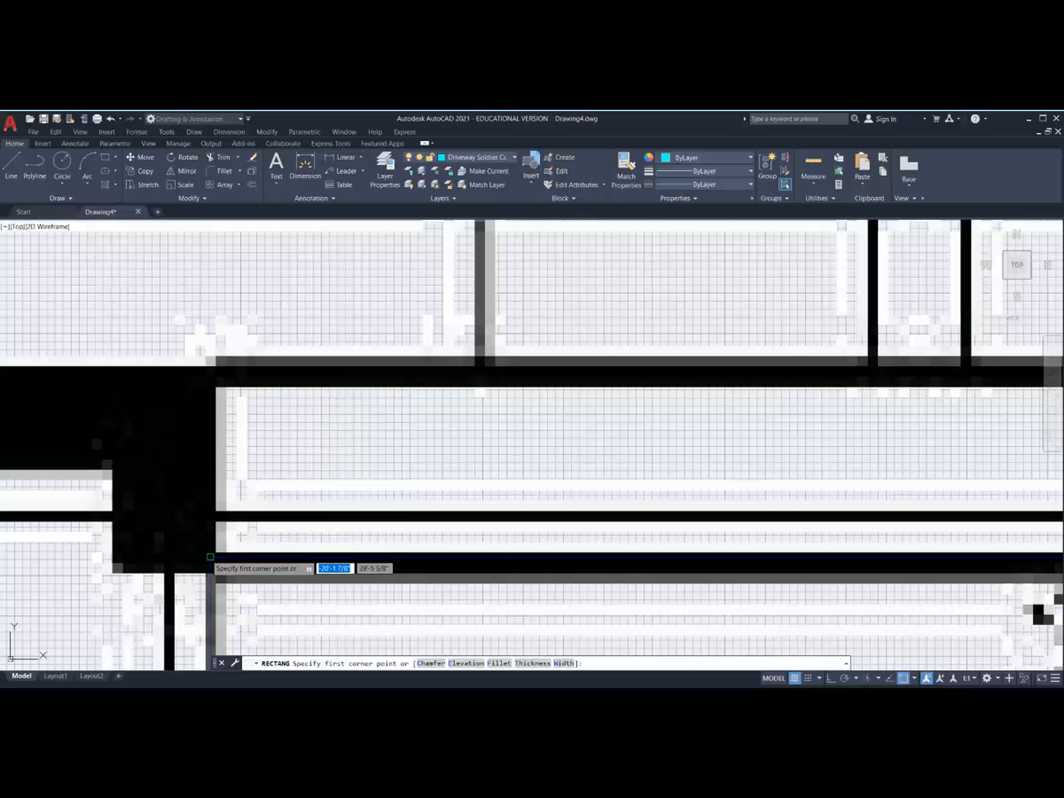
{"action": "left_click", "coordinate": [210, 557]}
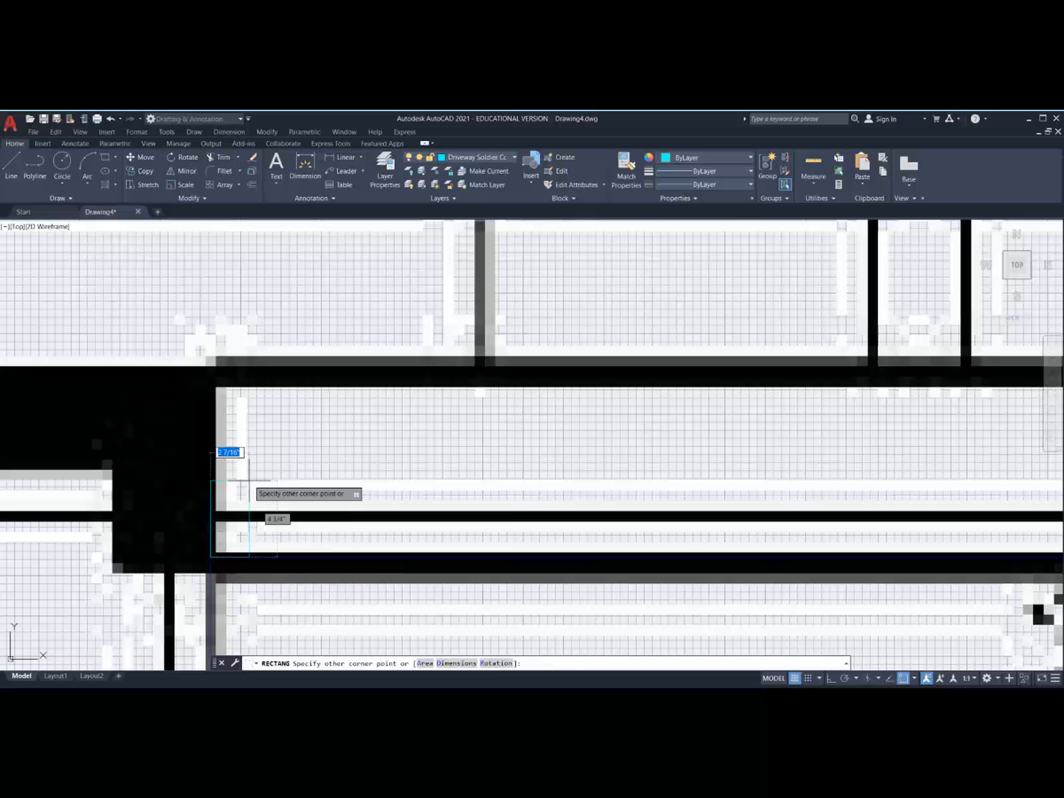
{"action": "scroll", "coordinate": [249, 480], "scroll_direction": "down", "scroll_amount": 5}
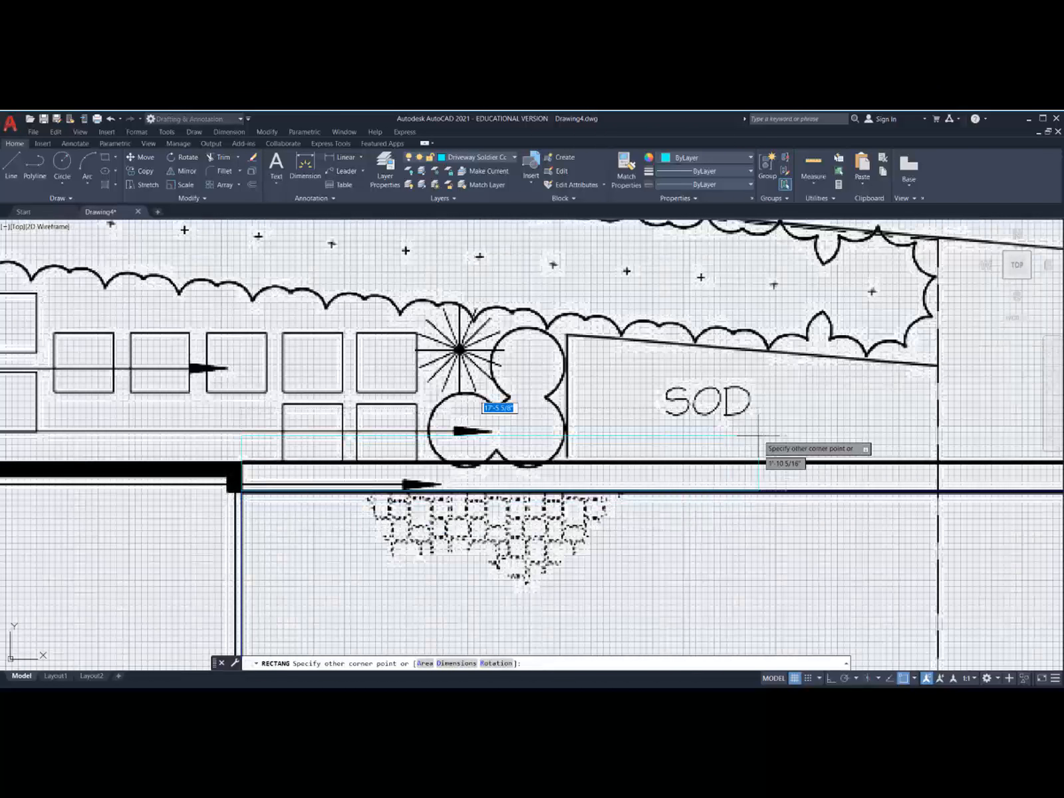
{"action": "middle_click_drag", "start_coordinate": [758, 437], "coordinate": [342, 426]}
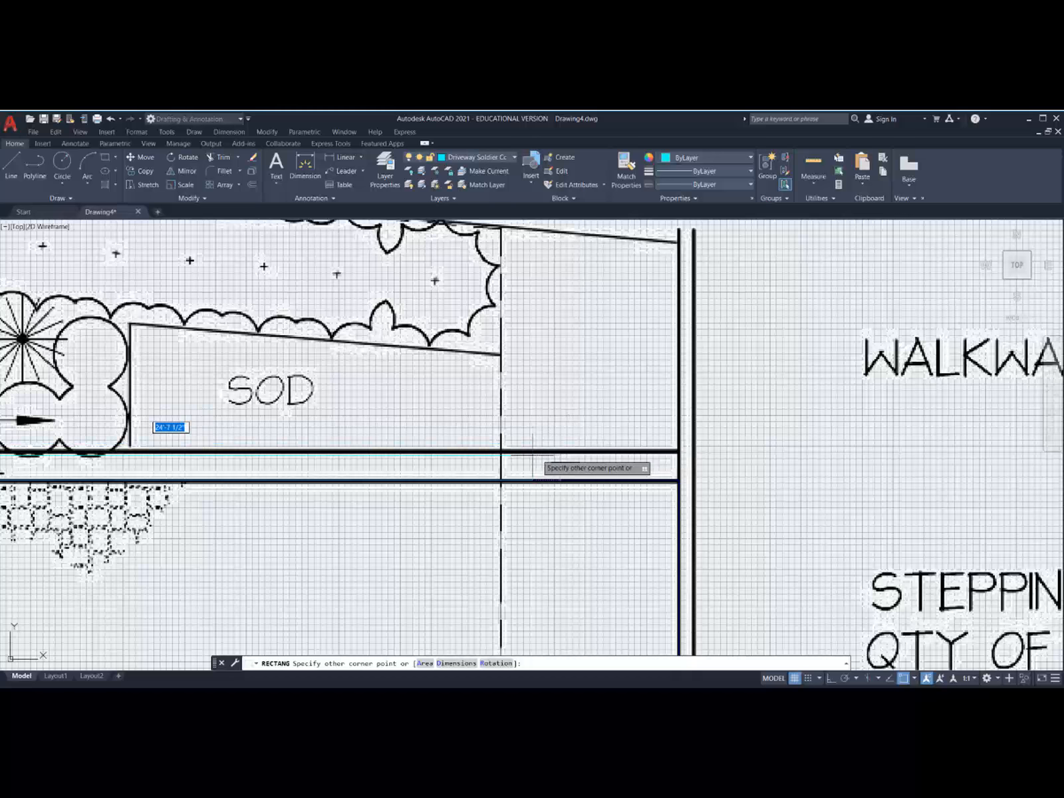
{"action": "scroll", "coordinate": [499, 458], "scroll_direction": "up", "scroll_amount": 3}
{"action": "scroll", "coordinate": [582, 453], "scroll_direction": "down", "scroll_amount": 3}
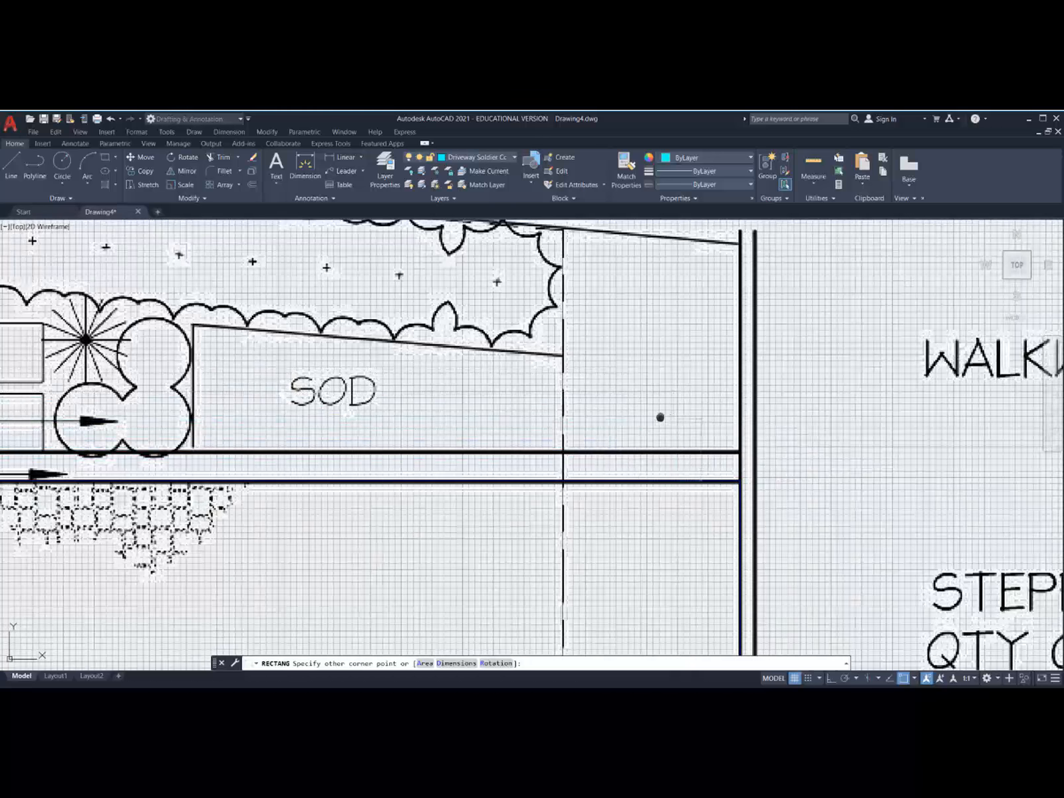
{"action": "middle_click_drag", "start_coordinate": [661, 418], "coordinate": [407, 374]}
{"action": "scroll", "coordinate": [474, 425], "scroll_direction": "up", "scroll_amount": 5}
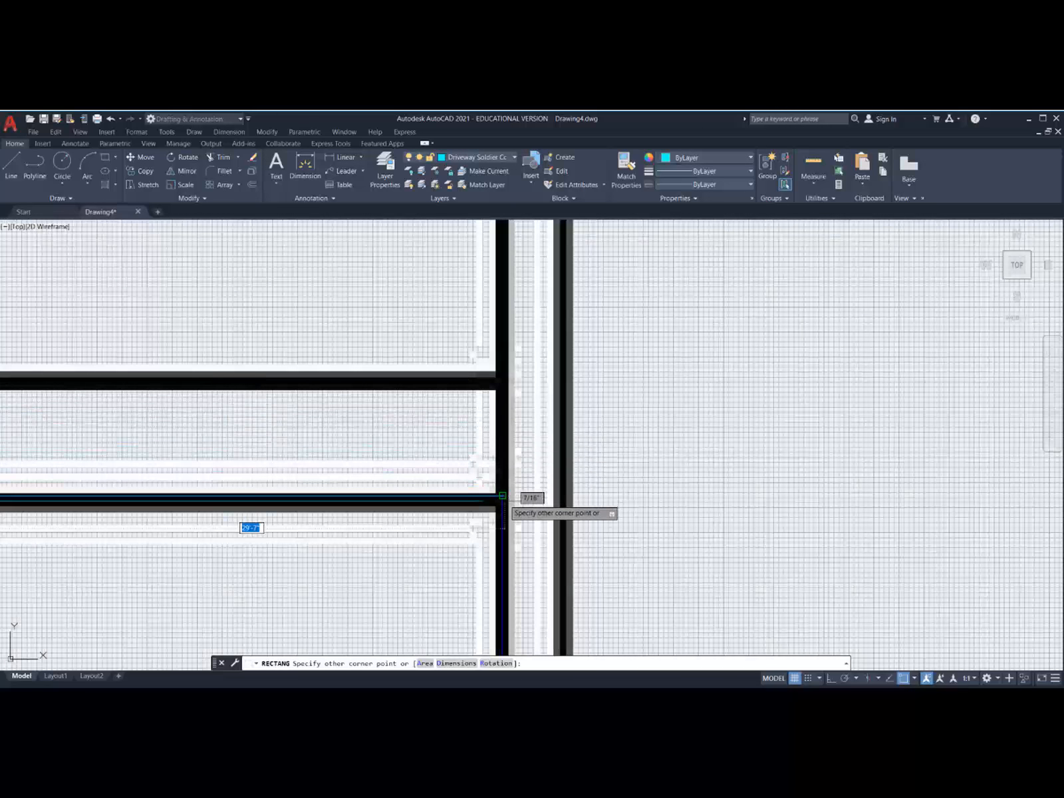
{"action": "left_click", "coordinate": [510, 384]}
{"action": "scroll", "coordinate": [519, 458], "scroll_direction": "up", "scroll_amount": 2}
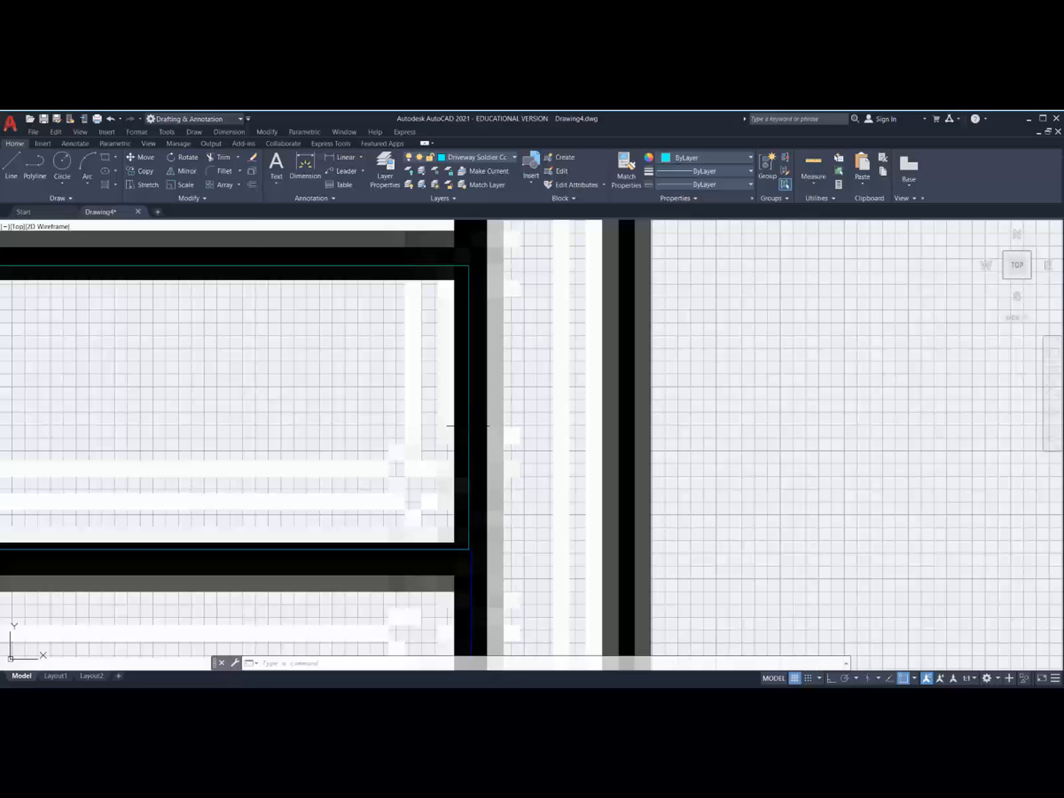
{"action": "key", "text": "Escape"}
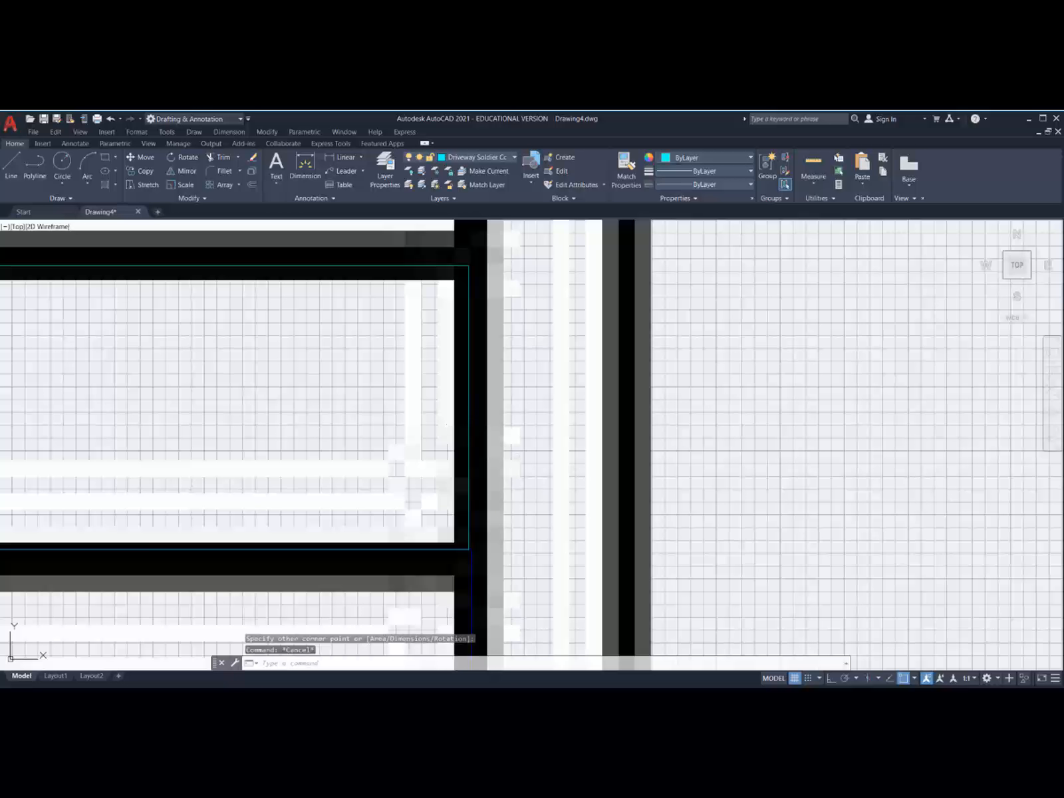
Step: Stretch the soldier course rectangle's short edge at the property line with a Perpendicular snap so it aligns with the blue driveway infill outline
{"action": "left_click", "coordinate": [469, 419]}
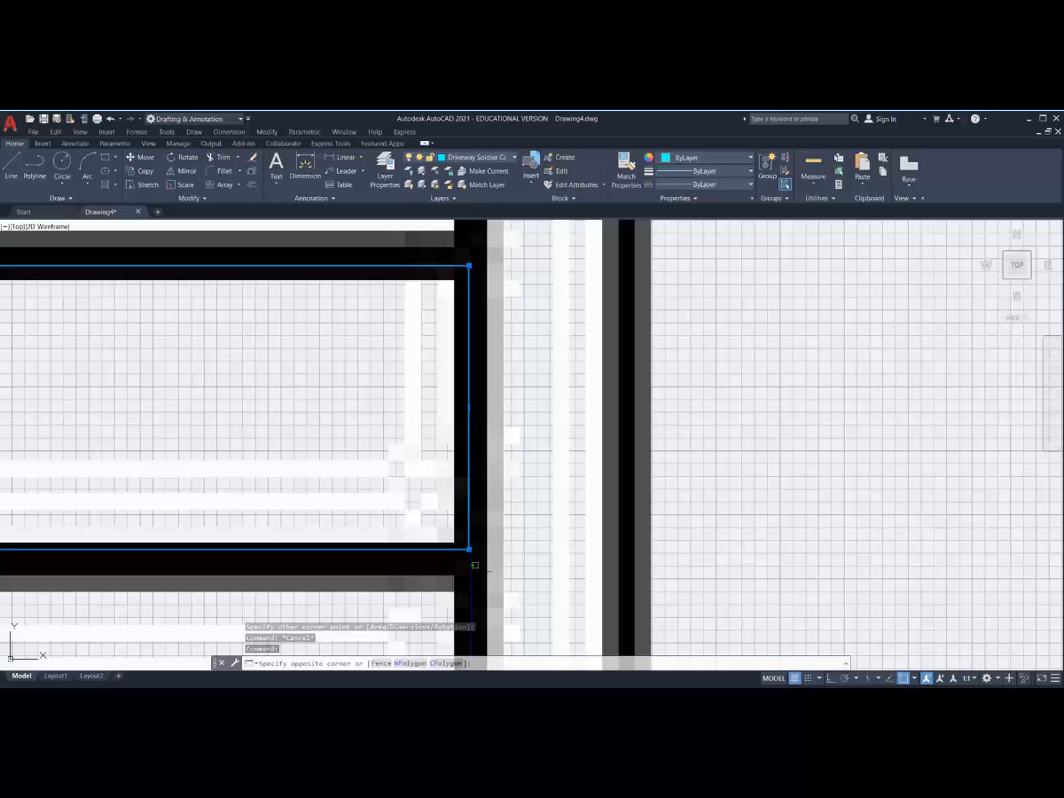
{"action": "left_click", "coordinate": [489, 571]}
{"action": "left_click", "coordinate": [473, 568]}
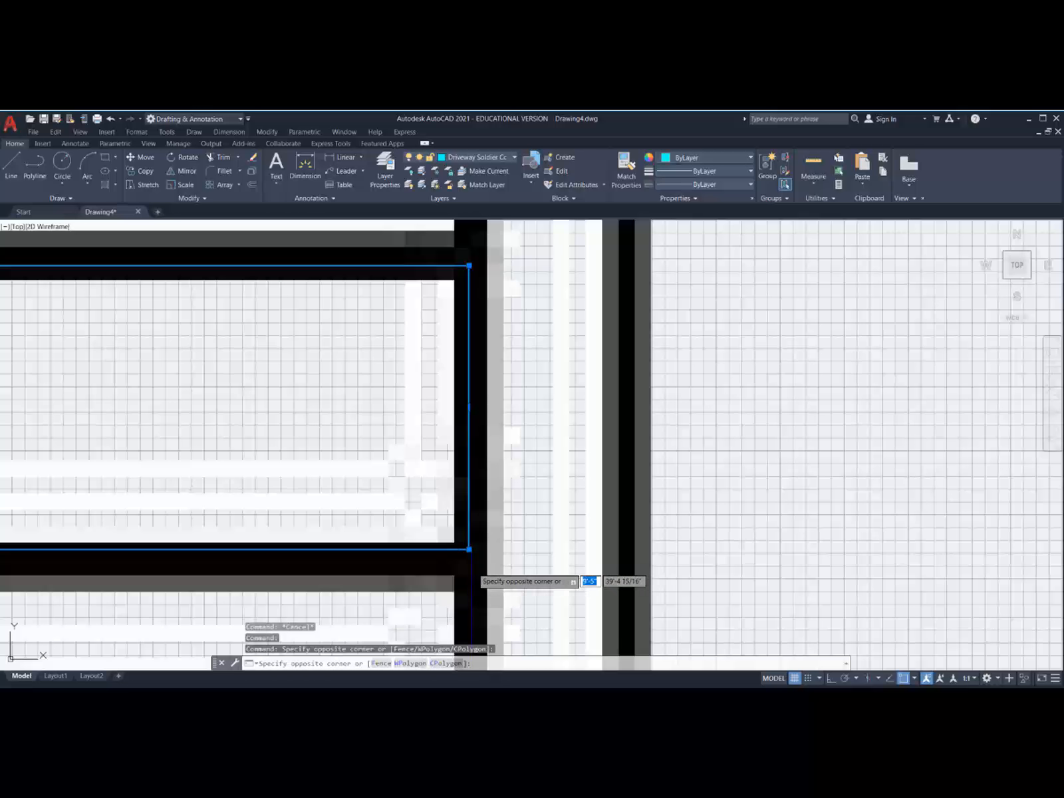
{"action": "left_click", "coordinate": [473, 568]}
{"action": "left_click", "coordinate": [499, 584]}
{"action": "left_click", "coordinate": [471, 554]}
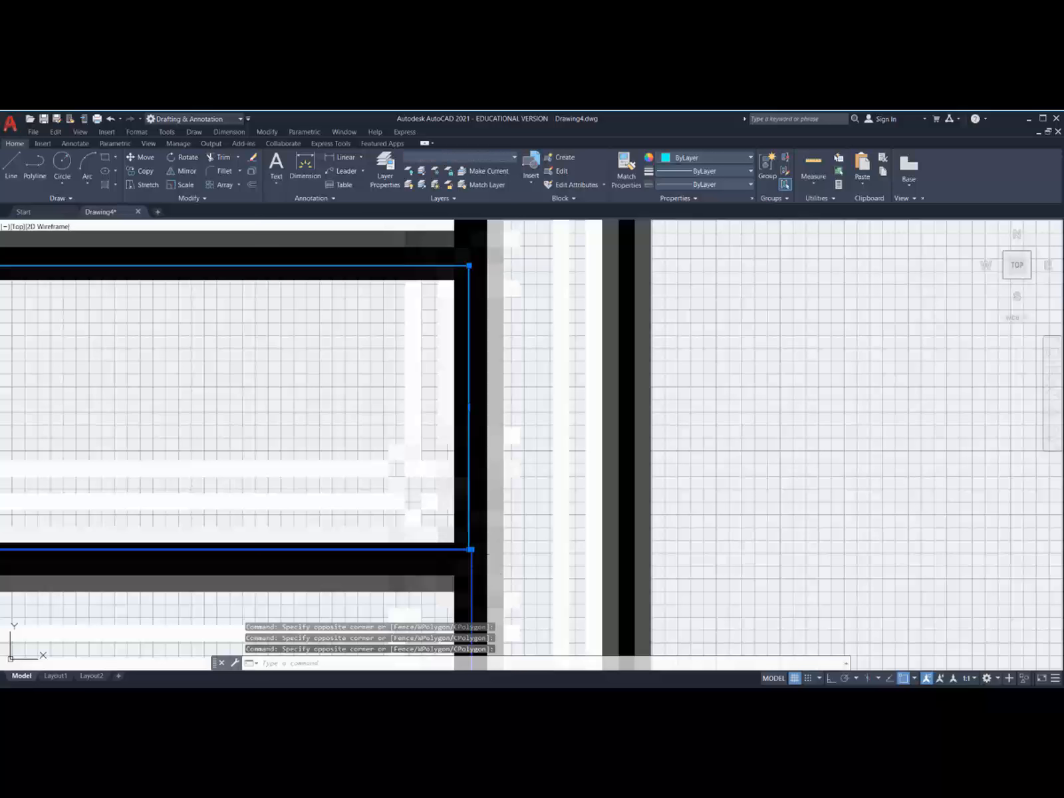
{"action": "scroll", "coordinate": [471, 550], "scroll_direction": "up", "scroll_amount": 3}
{"action": "scroll", "coordinate": [471, 547], "scroll_direction": "down", "scroll_amount": 4}
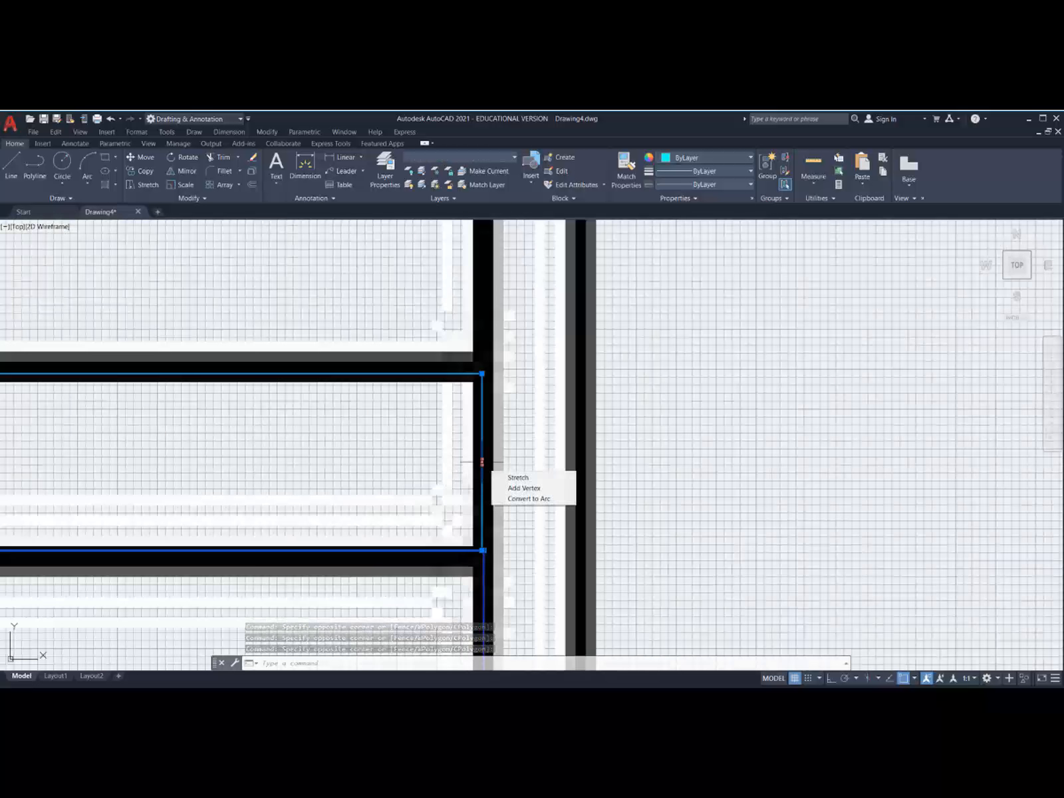
{"action": "left_click", "coordinate": [482, 461]}
{"action": "right_click", "coordinate": [497, 461], "text": "shift"}
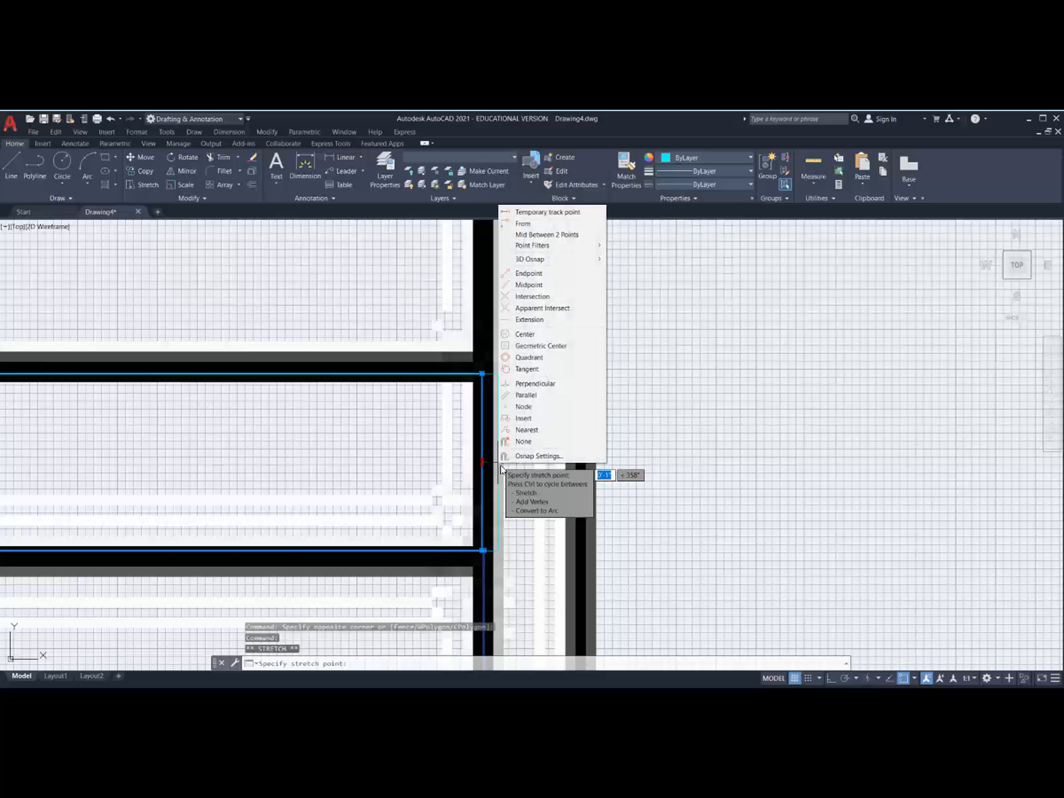
{"action": "left_click", "coordinate": [532, 384]}
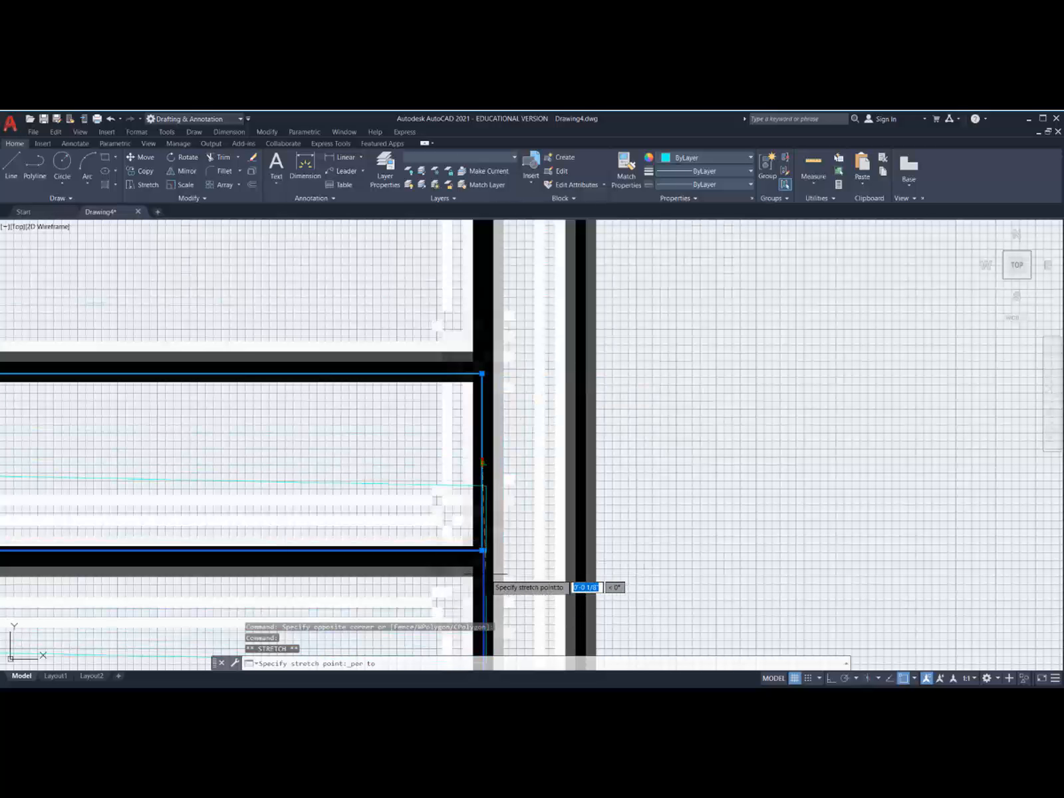
{"action": "left_click", "coordinate": [494, 566]}
{"action": "scroll", "coordinate": [484, 550], "scroll_direction": "up", "scroll_amount": 5}
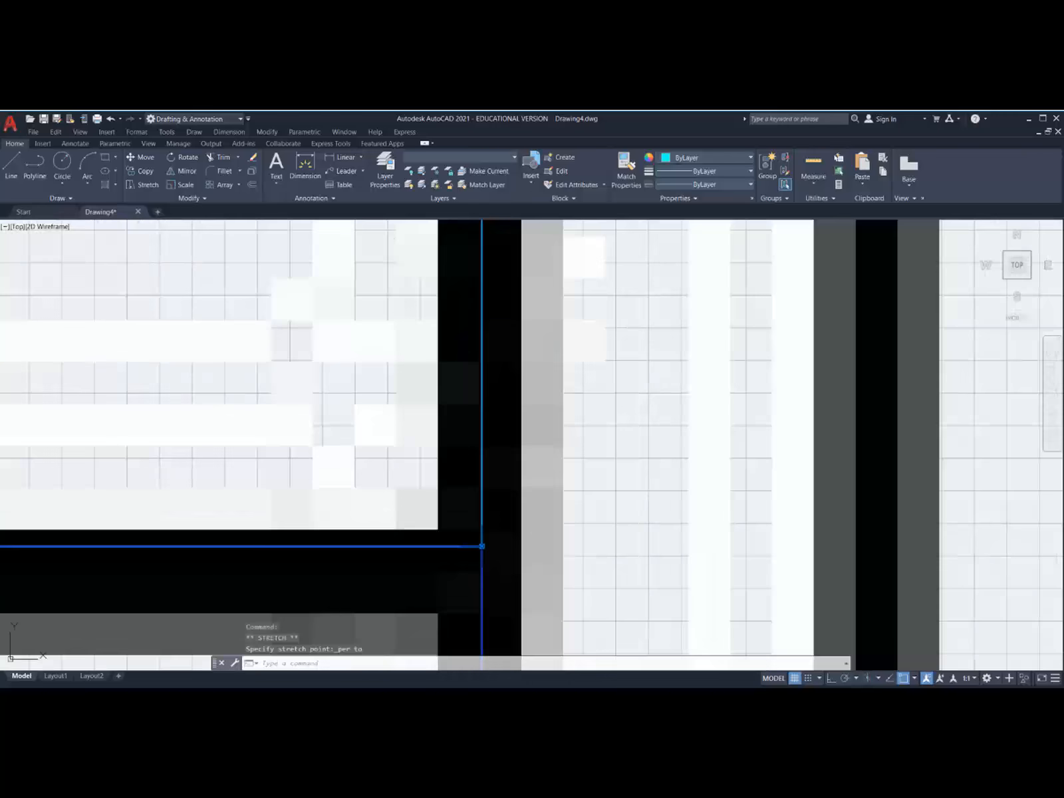
{"action": "scroll", "coordinate": [481, 546], "scroll_direction": "down", "scroll_amount": 5}
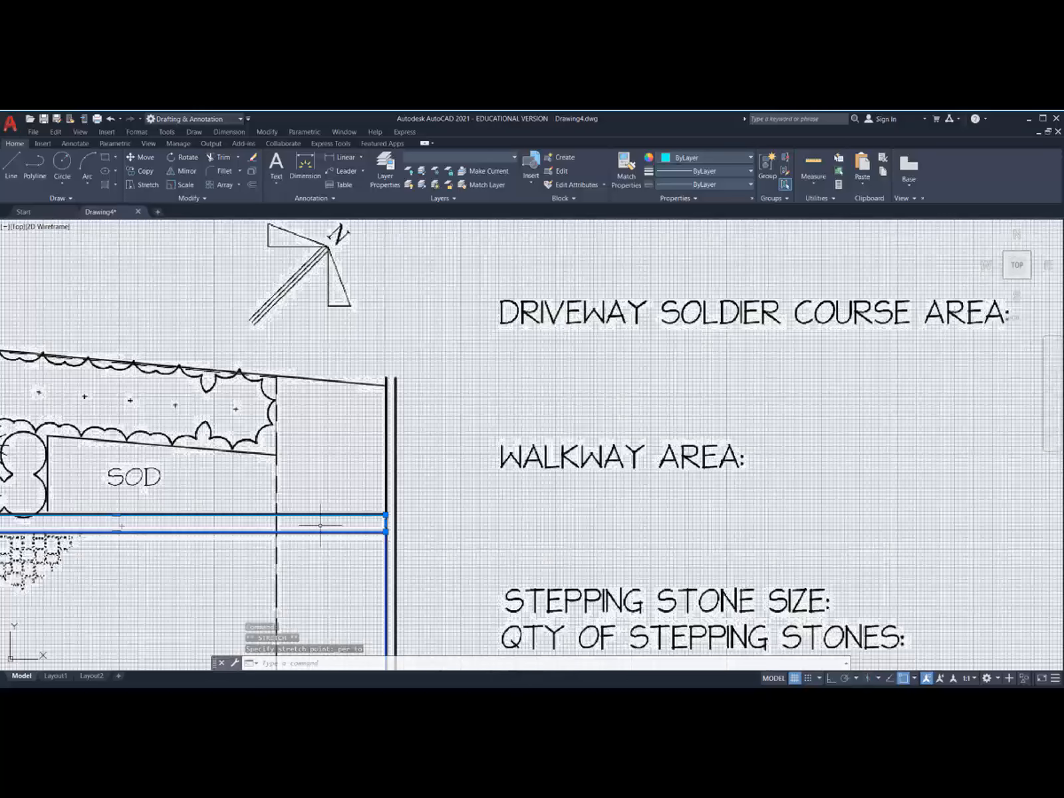
Step: Measure the soldier course rectangle's area with the Area inquiry's Object option
{"action": "mouse_move", "coordinate": [316, 506]}
{"action": "middle_mouse_down"}
{"action": "mouse_move", "coordinate": [482, 417]}
{"action": "mouse_move", "coordinate": [573, 423]}
{"action": "mouse_move", "coordinate": [564, 426]}
{"action": "middle_mouse_up"}
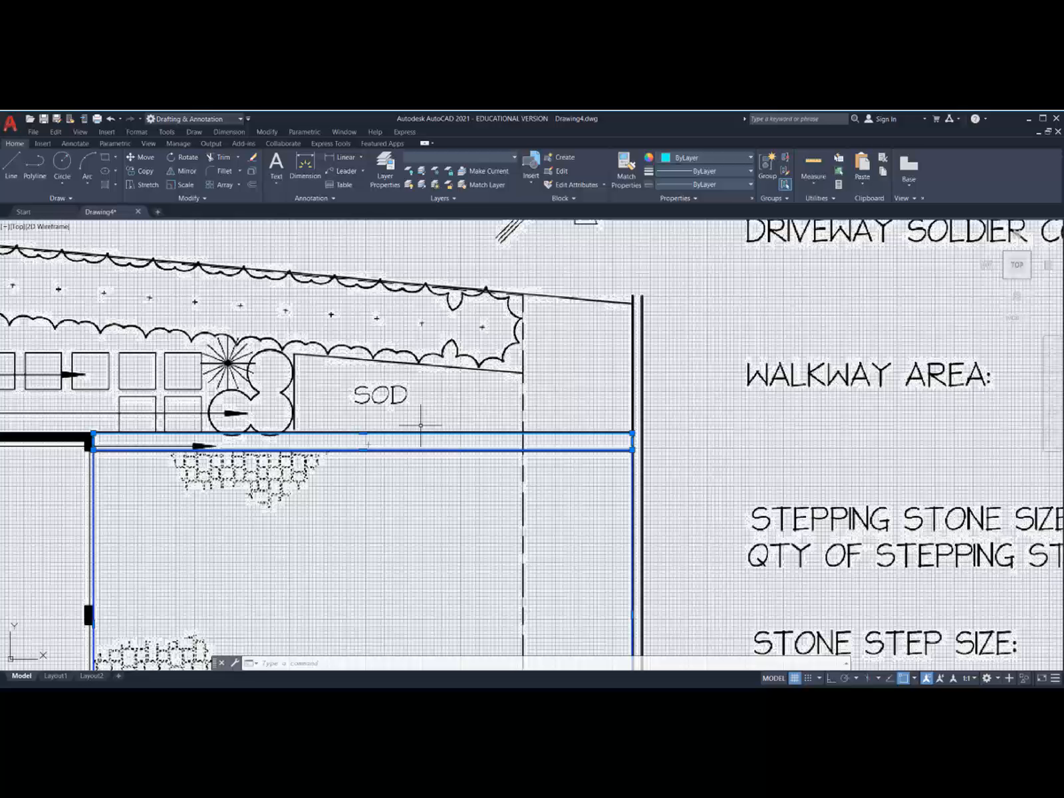
{"action": "left_click", "coordinate": [158, 132]}
{"action": "mouse_move", "coordinate": [207, 247]}
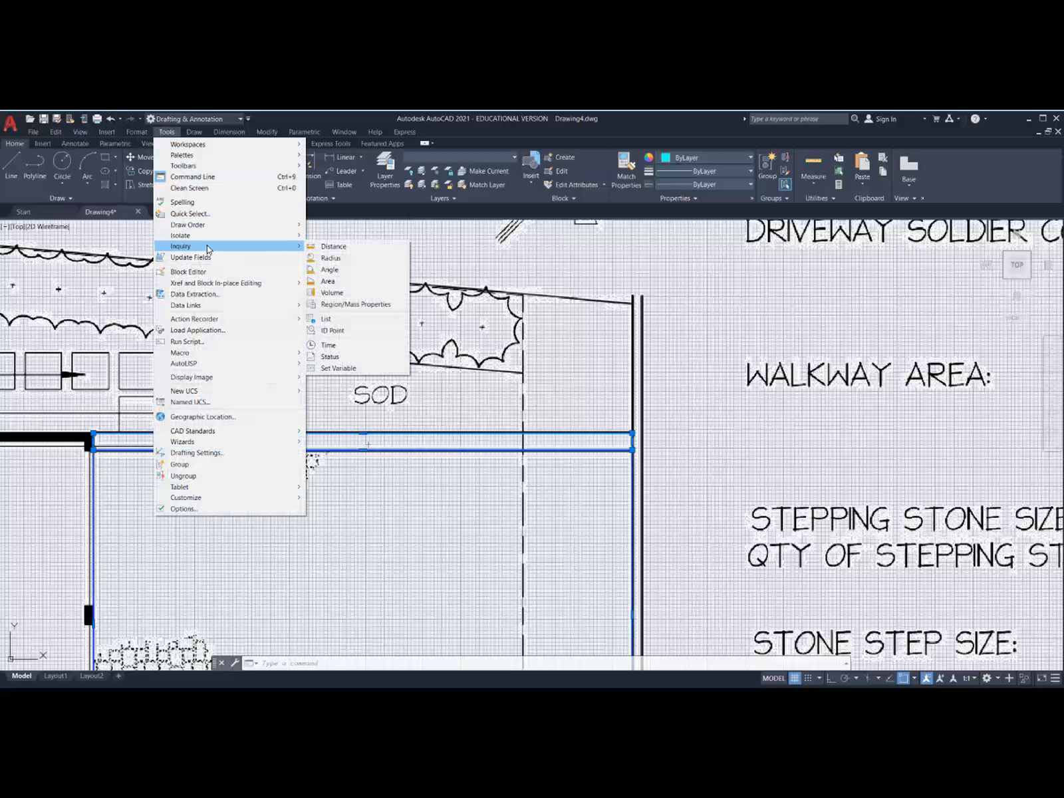
{"action": "left_click", "coordinate": [333, 282]}
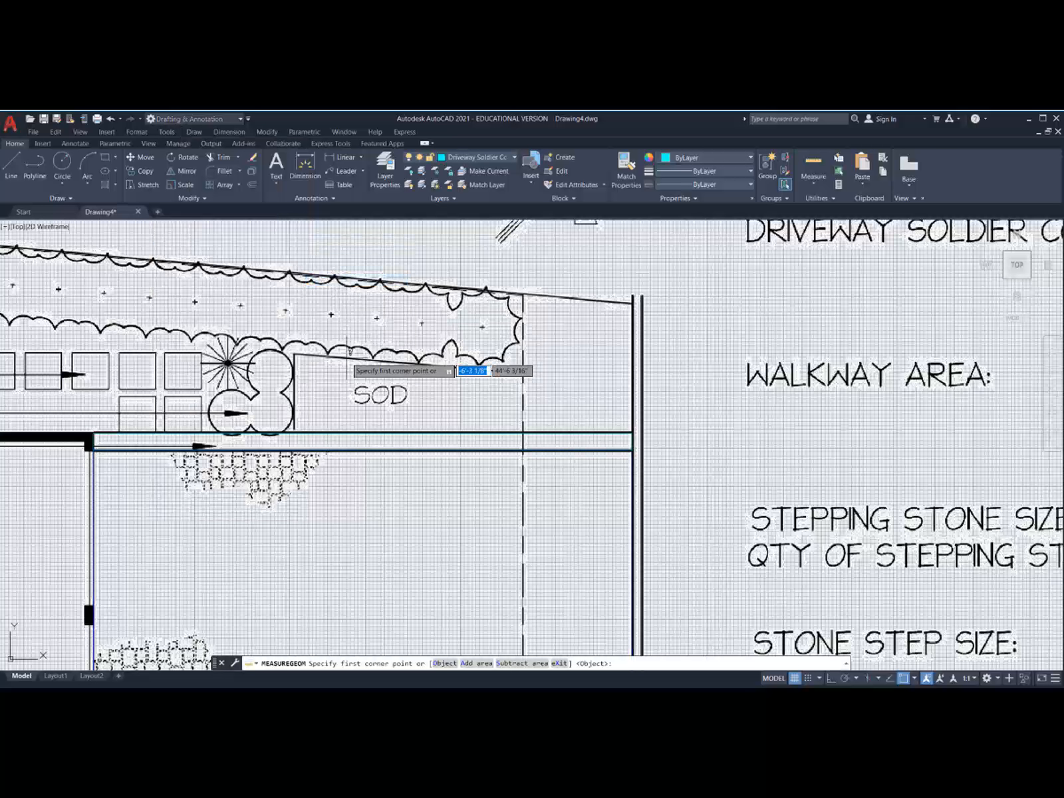
{"action": "type", "text": "o"}
{"action": "key", "text": "Return"}
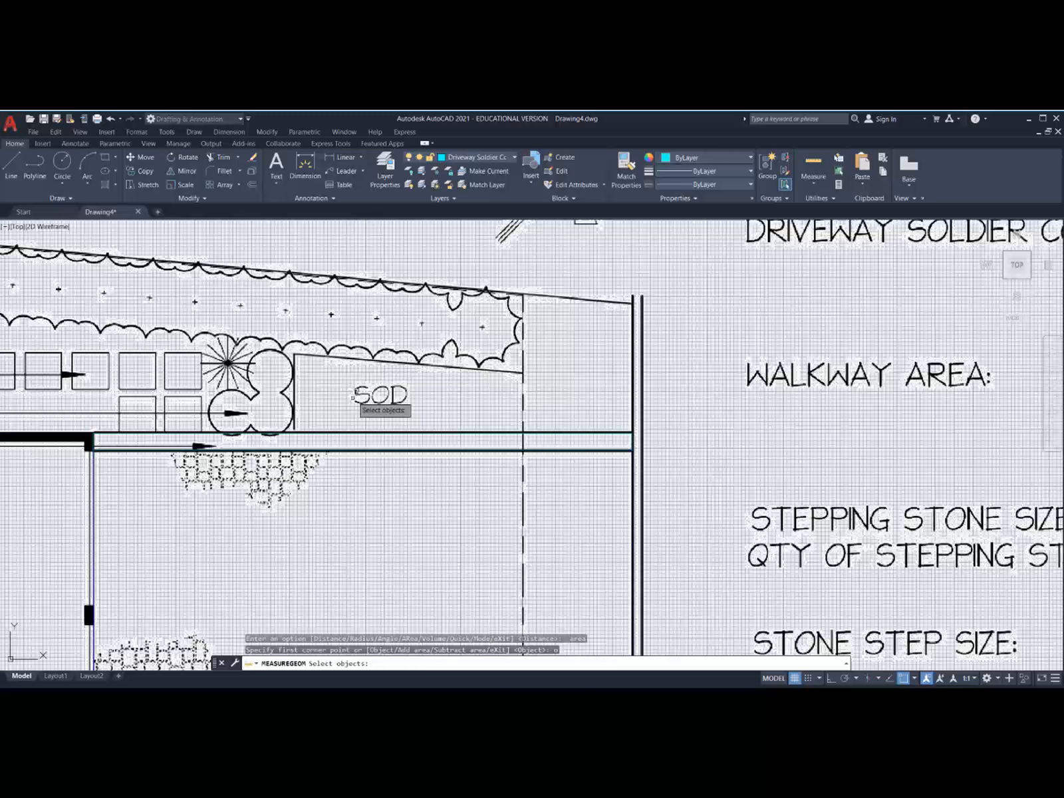
{"action": "left_click", "coordinate": [359, 429]}
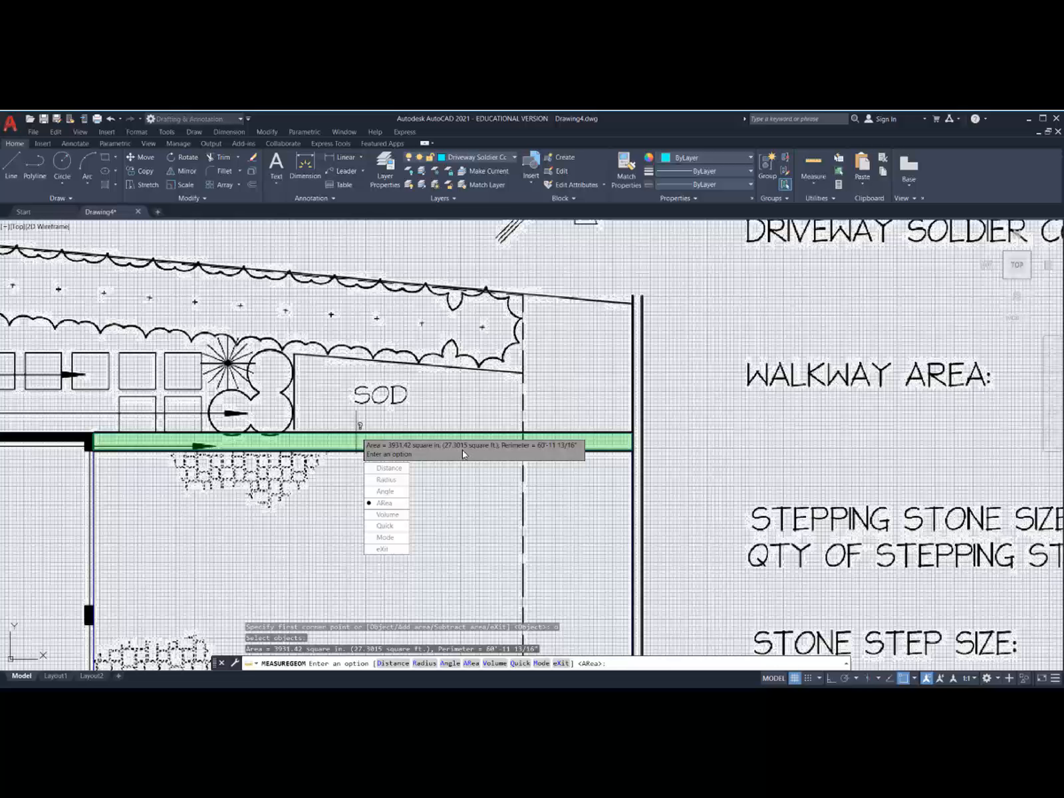
{"action": "key", "text": "Escape"}
Step: Copy the 527.63' text from the driveway infill entry to two stacked positions below the Driveway Soldier Course Area heading
{"action": "scroll", "coordinate": [796, 346], "scroll_direction": "down", "scroll_amount": 4}
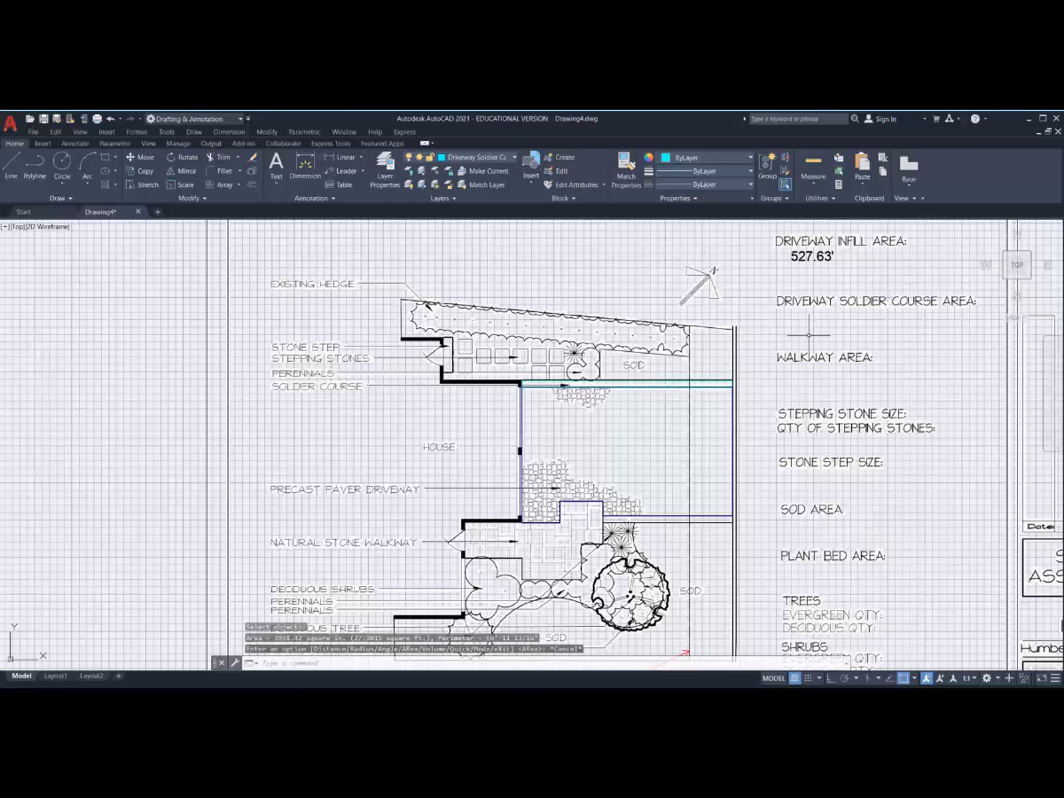
{"action": "middle_click_drag", "start_coordinate": [808, 335], "coordinate": [467, 364]}
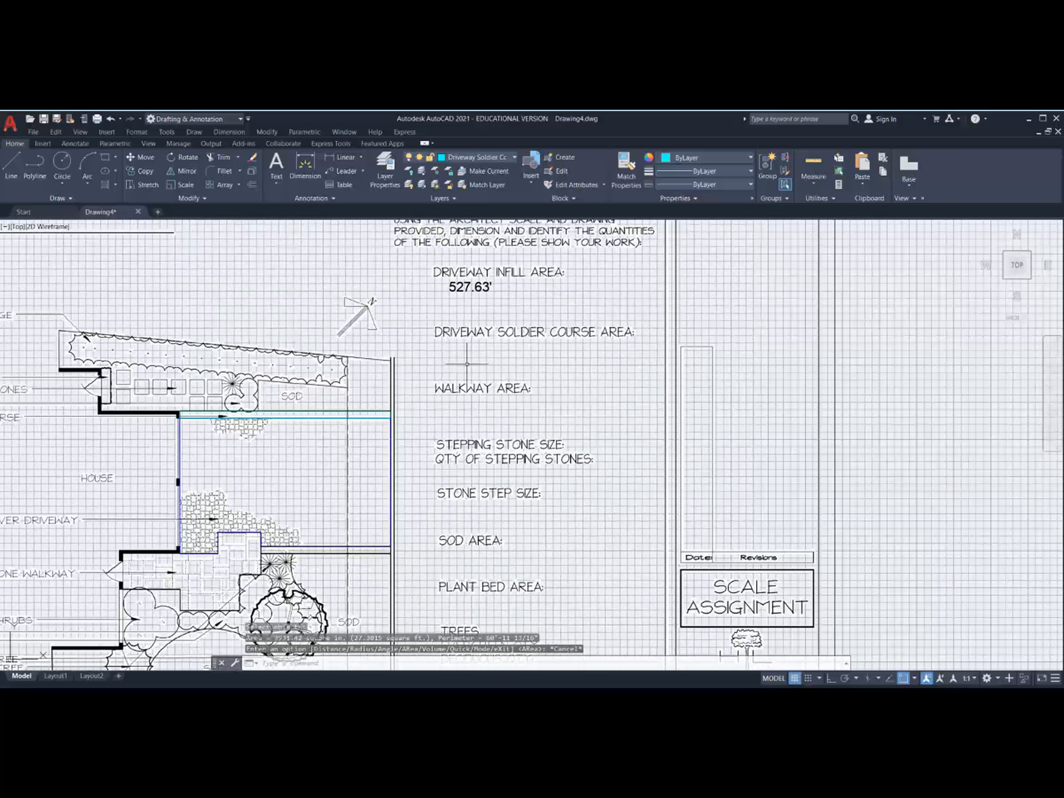
{"action": "left_click", "coordinate": [146, 173]}
{"action": "left_click", "coordinate": [467, 291]}
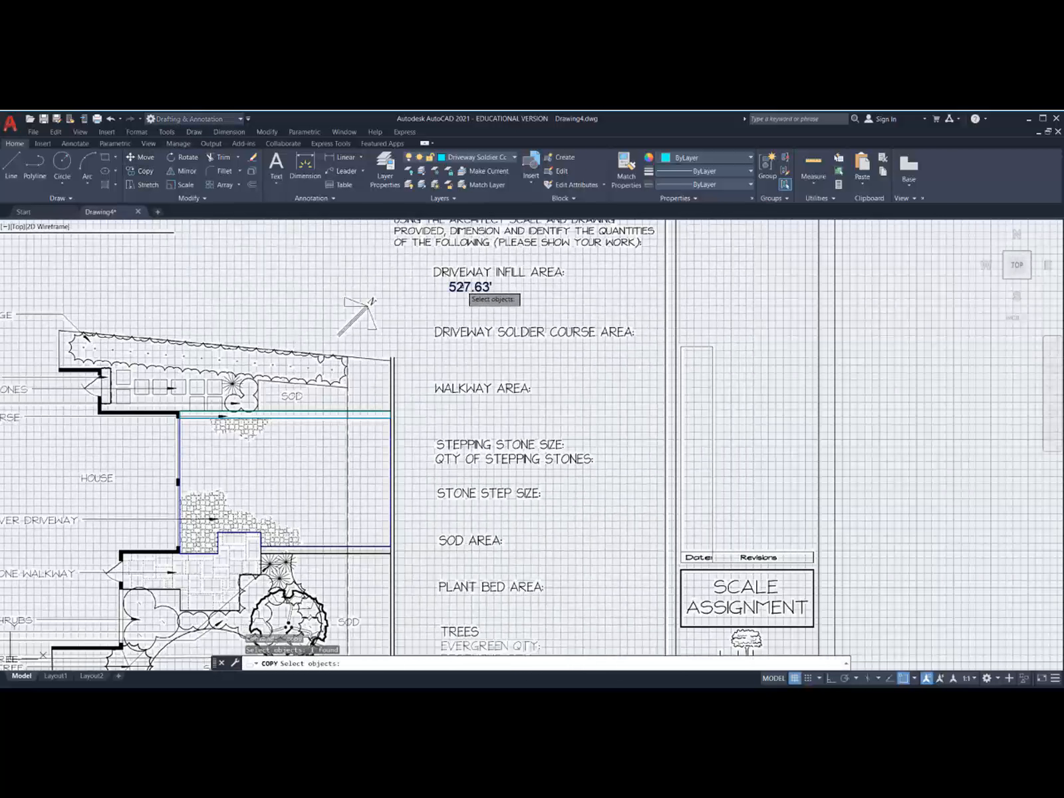
{"action": "key", "text": "Return"}
{"action": "left_click", "coordinate": [464, 287]}
{"action": "scroll", "coordinate": [465, 361], "scroll_direction": "up", "scroll_amount": 6}
{"action": "left_click", "coordinate": [465, 358]}
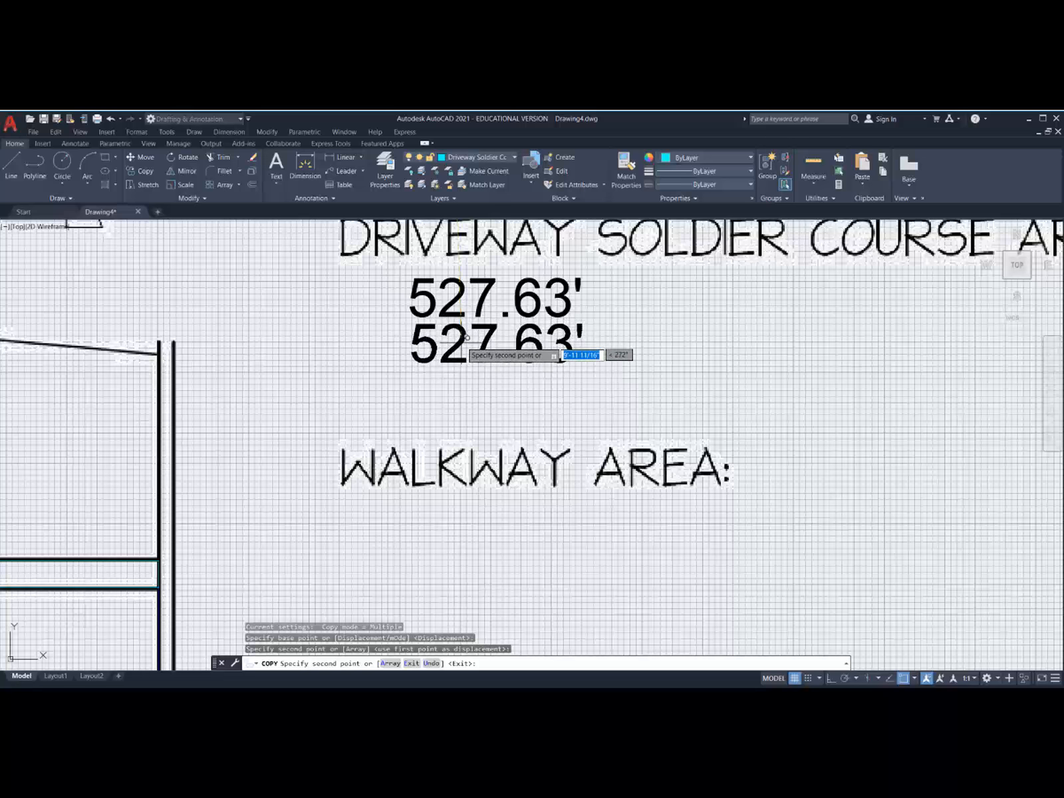
{"action": "key", "text": "Escape"}
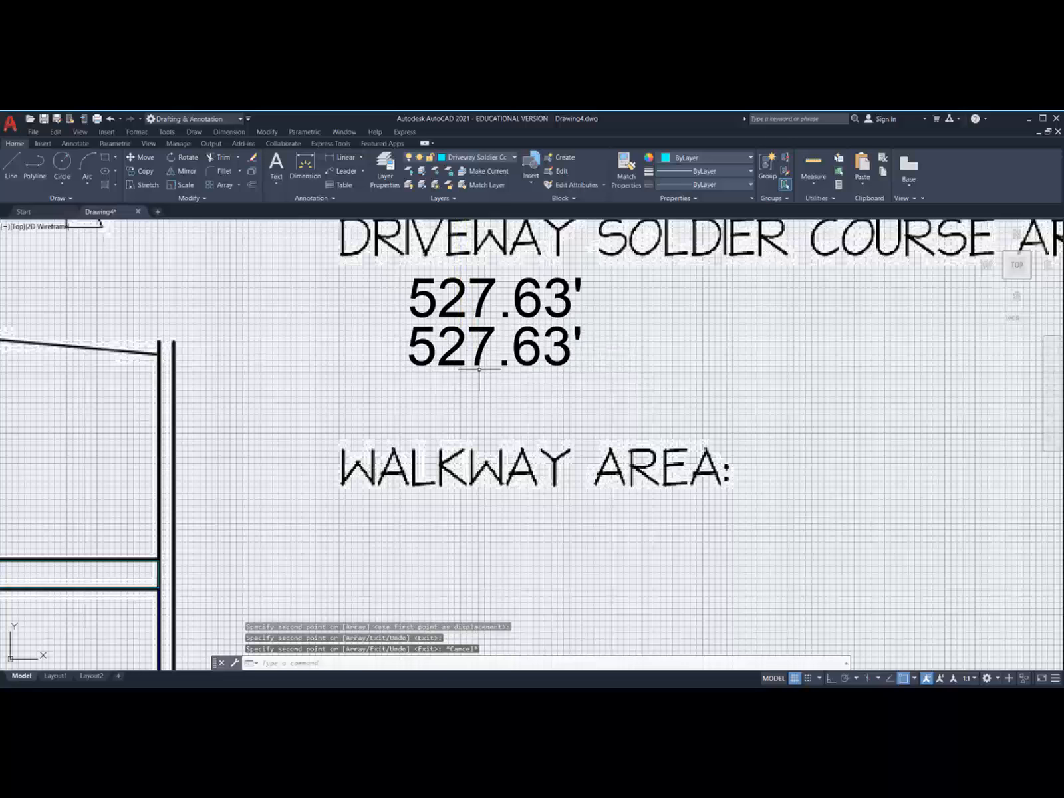
Step: Change the upper copied text below the Driveway Soldier Course Area heading to 27.30'
{"action": "scroll", "coordinate": [484, 402], "scroll_direction": "down", "scroll_amount": 6}
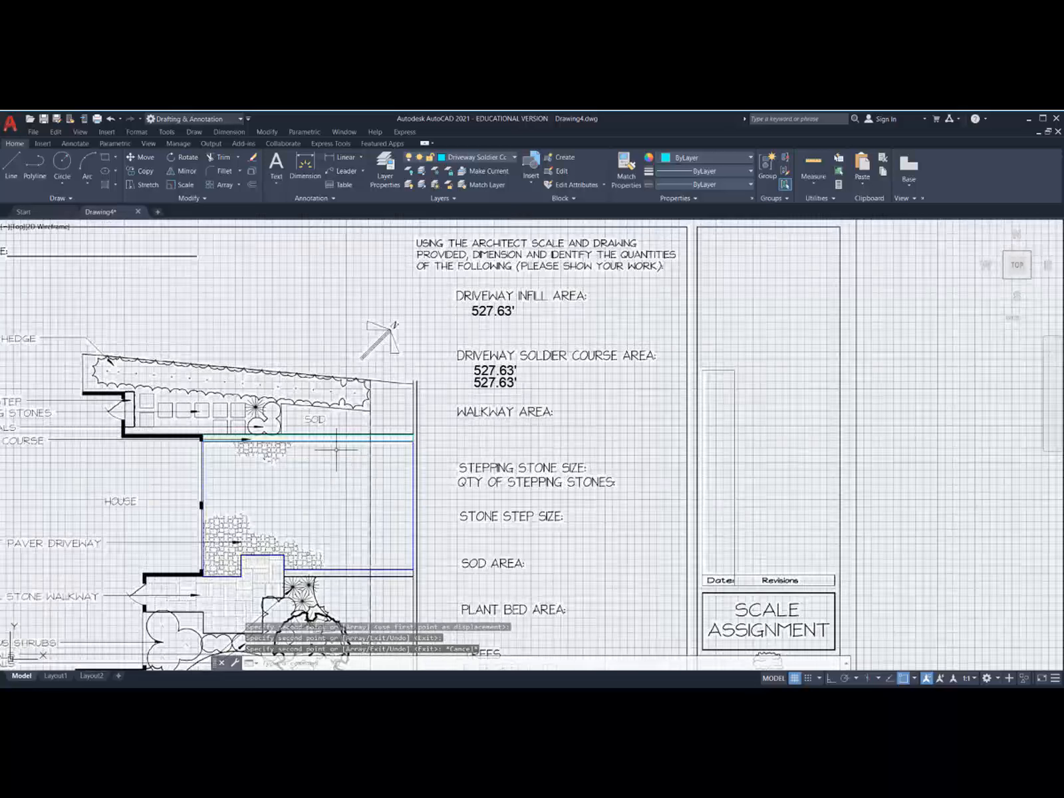
{"action": "double_click", "coordinate": [494, 370]}
{"action": "left_click_drag", "start_coordinate": [473, 372], "coordinate": [479, 372]}
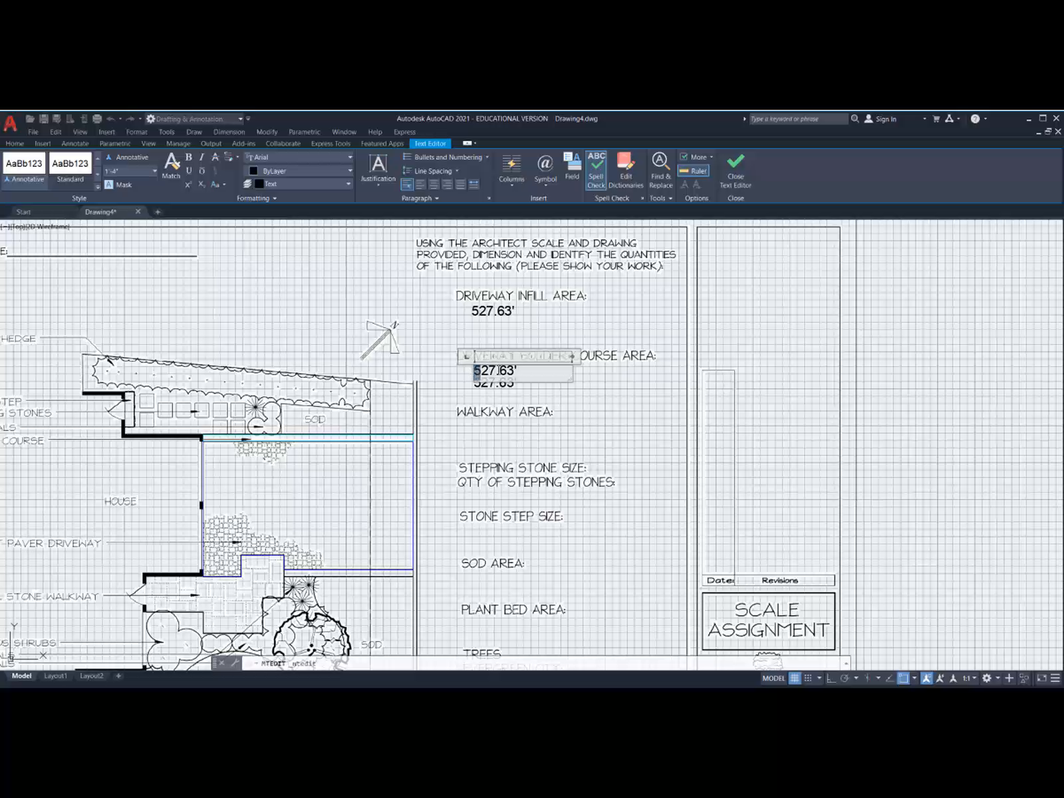
{"action": "key", "text": "Delete"}
{"action": "type", "text": "30"}
{"action": "left_click", "coordinate": [599, 419]}
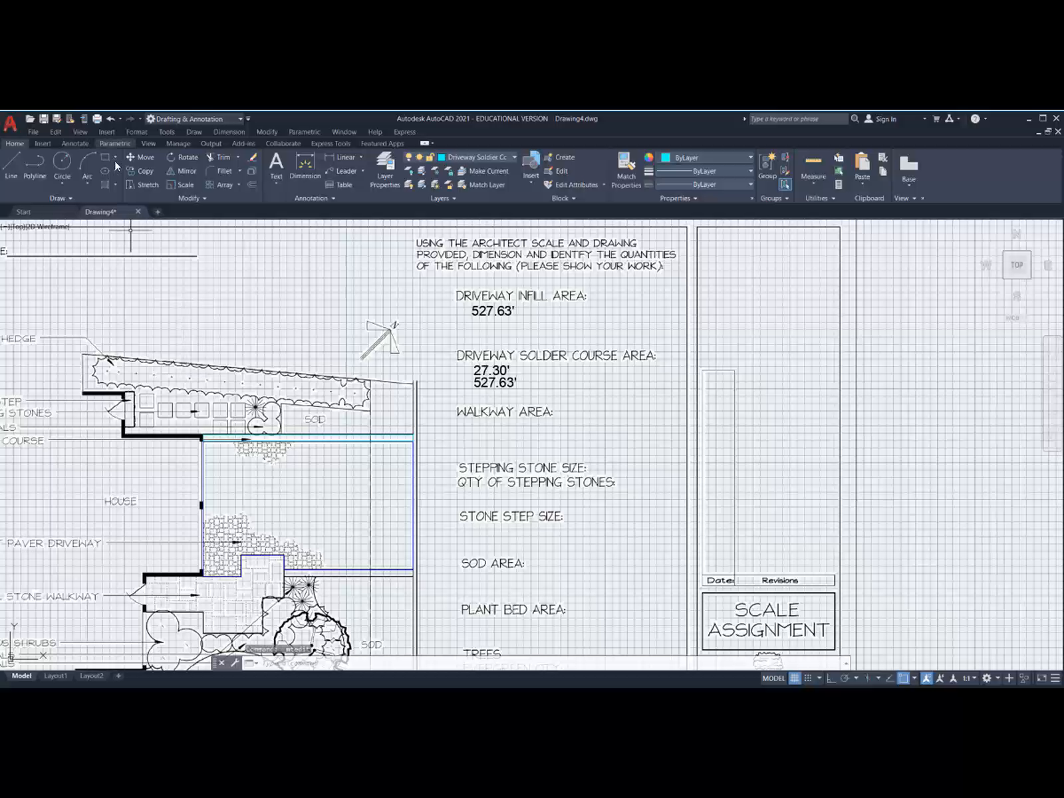
Step: Copy the cyan soldier course rectangle from its upper house corner to the driveway's opposite edge, starting at the walkway corner
{"action": "left_click", "coordinate": [146, 170]}
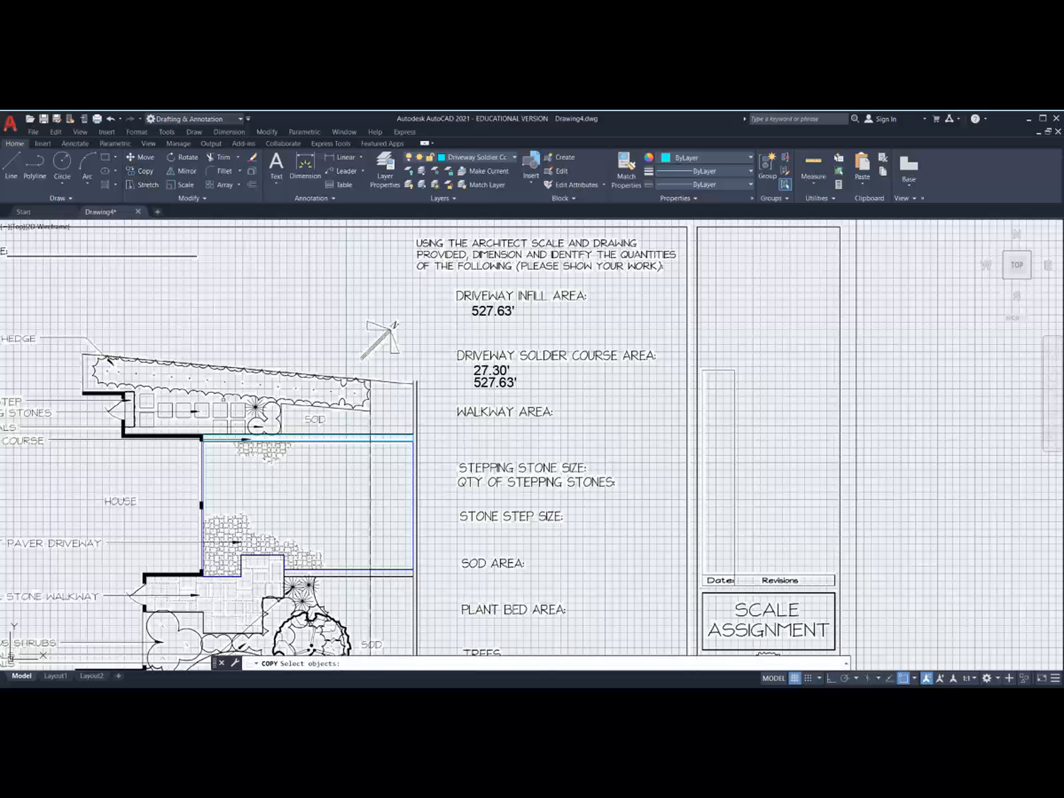
{"action": "left_click", "coordinate": [215, 437]}
{"action": "key", "text": "Return"}
{"action": "left_click", "coordinate": [203, 437]}
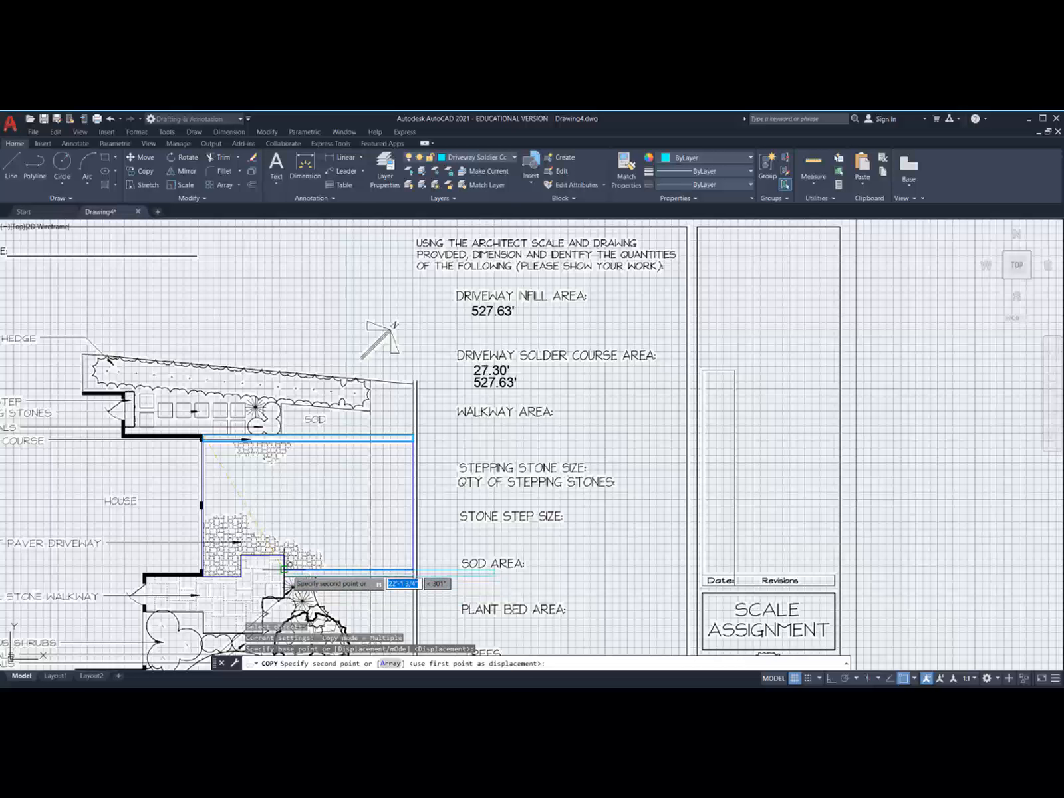
{"action": "left_click", "coordinate": [423, 570]}
{"action": "key", "text": "Escape"}
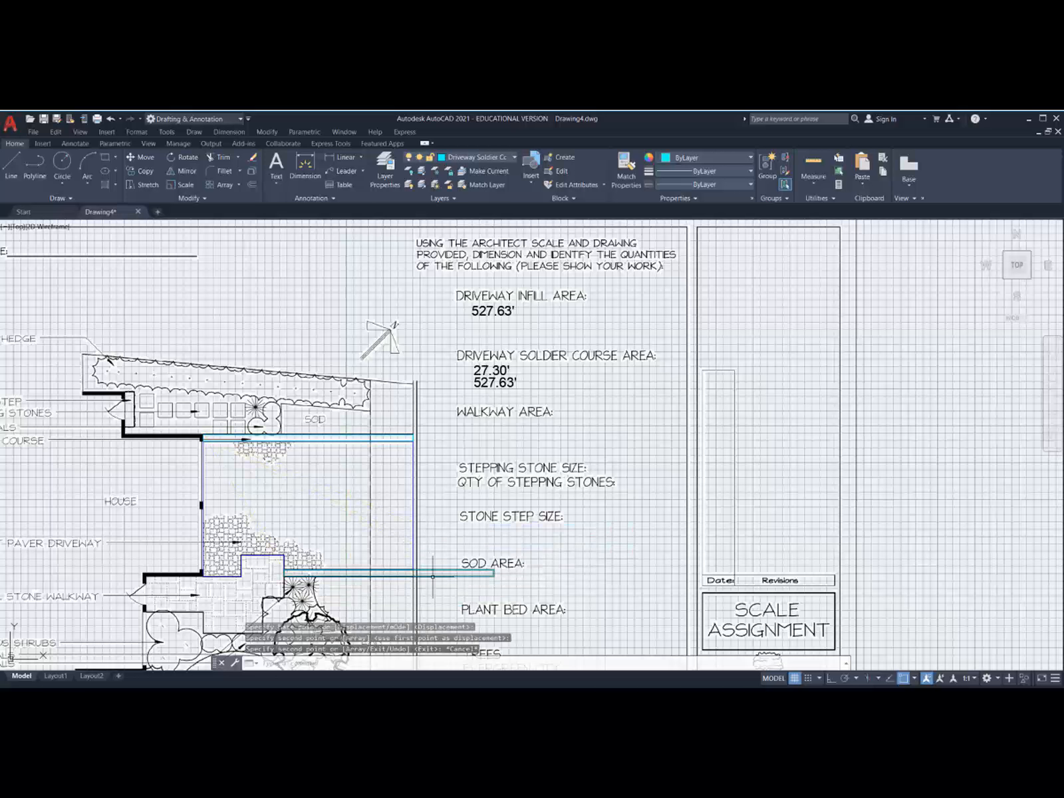
Step: Stretch the copied rectangle's overhanging short edge back to the driveway infill outline at the property line with a Perpendicular snap
{"action": "middle_click_drag", "start_coordinate": [432, 567], "coordinate": [435, 476]}
{"action": "scroll", "coordinate": [435, 476], "scroll_direction": "up", "scroll_amount": 6}
{"action": "left_click", "coordinate": [452, 517]}
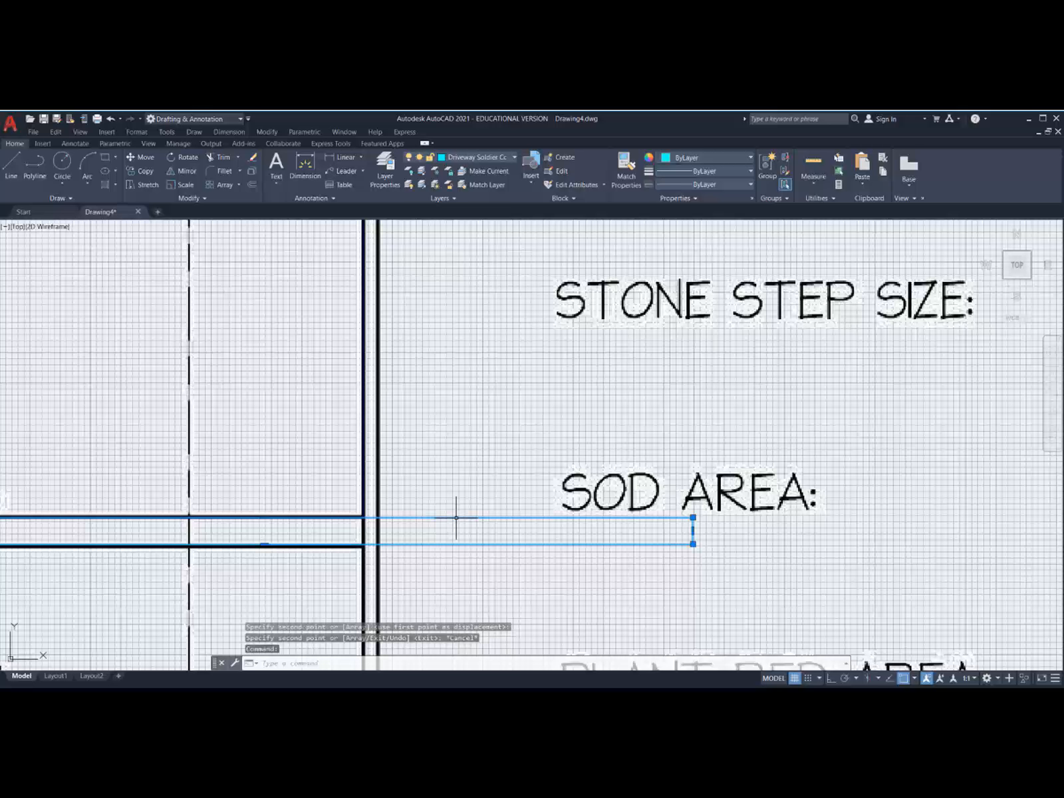
{"action": "left_click", "coordinate": [693, 532]}
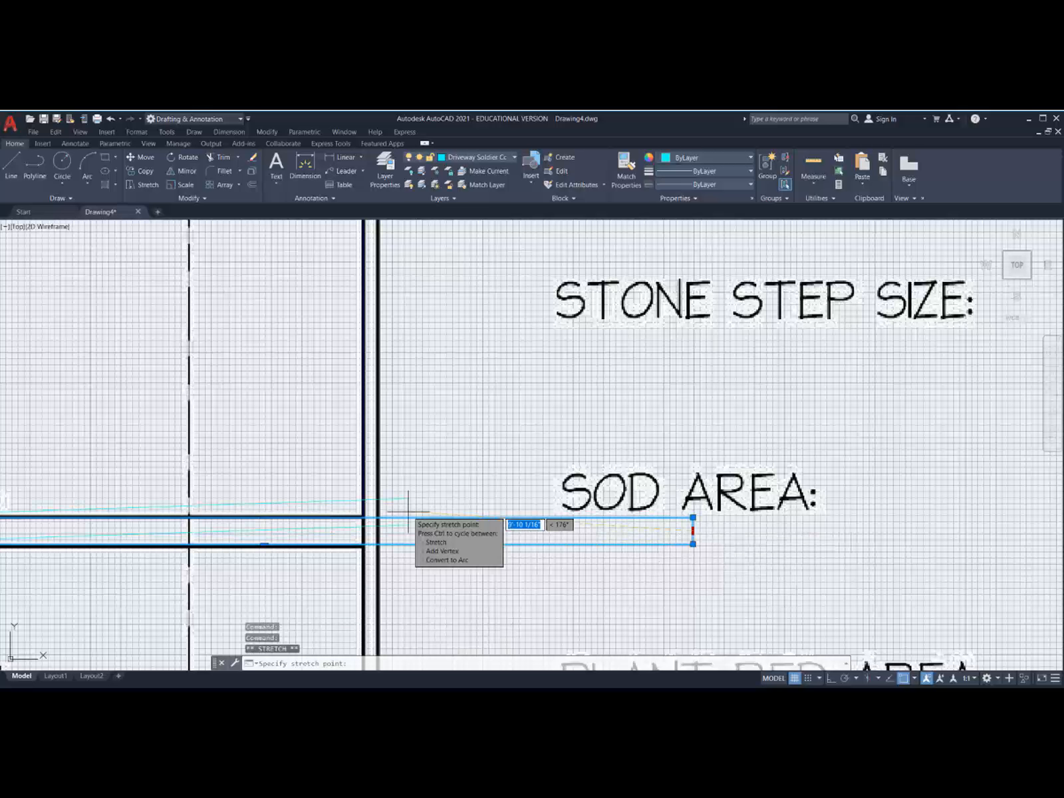
{"action": "right_click", "coordinate": [409, 524], "text": "shift"}
{"action": "left_click", "coordinate": [444, 433]}
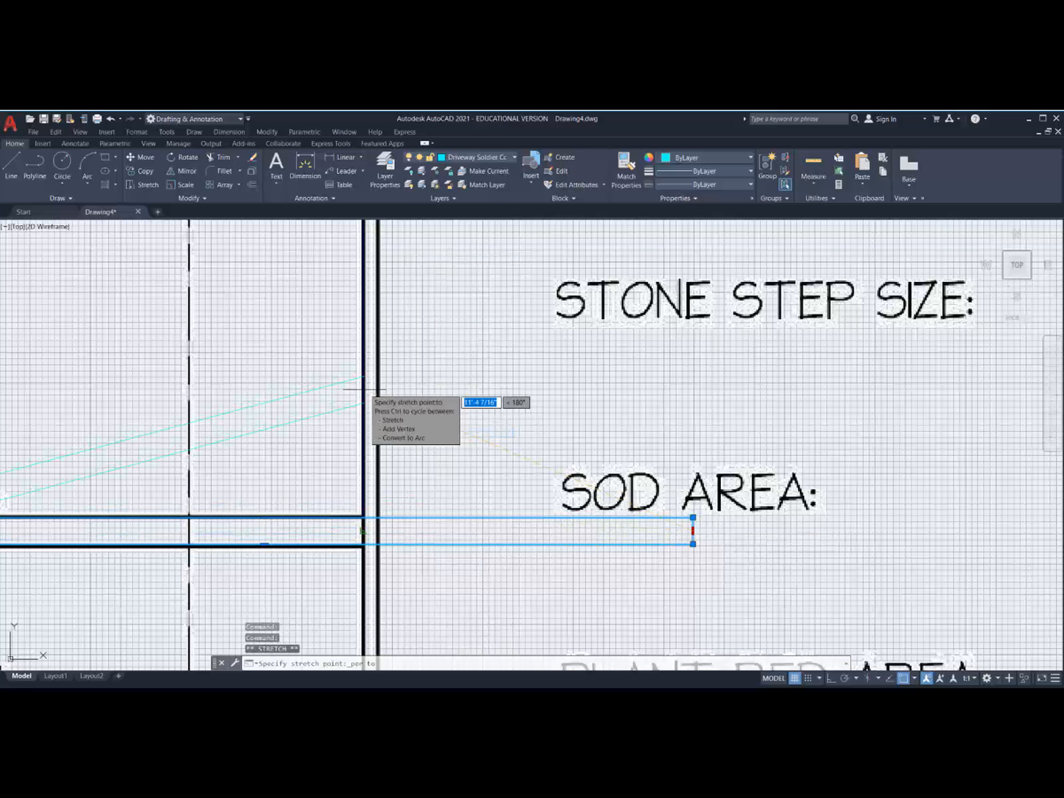
{"action": "left_click", "coordinate": [367, 386]}
{"action": "scroll", "coordinate": [346, 562], "scroll_direction": "down", "scroll_amount": 6}
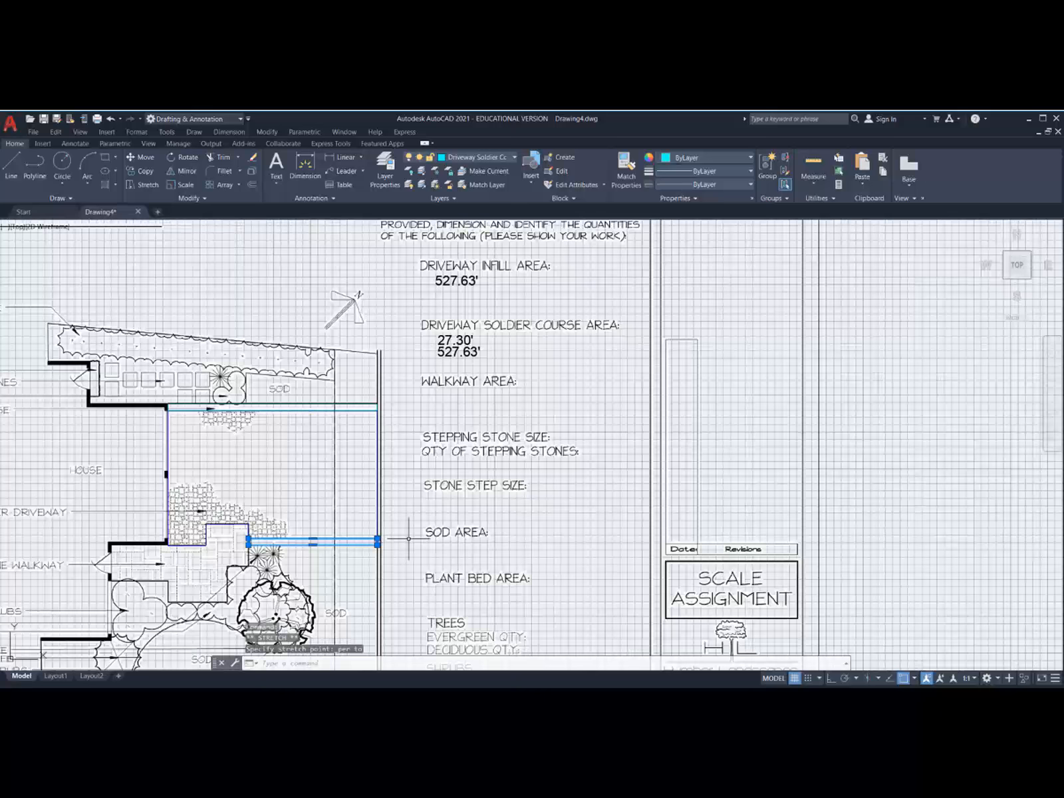
{"action": "scroll", "coordinate": [343, 560], "scroll_direction": "up", "scroll_amount": 5}
{"action": "scroll", "coordinate": [357, 546], "scroll_direction": "down", "scroll_amount": 3}
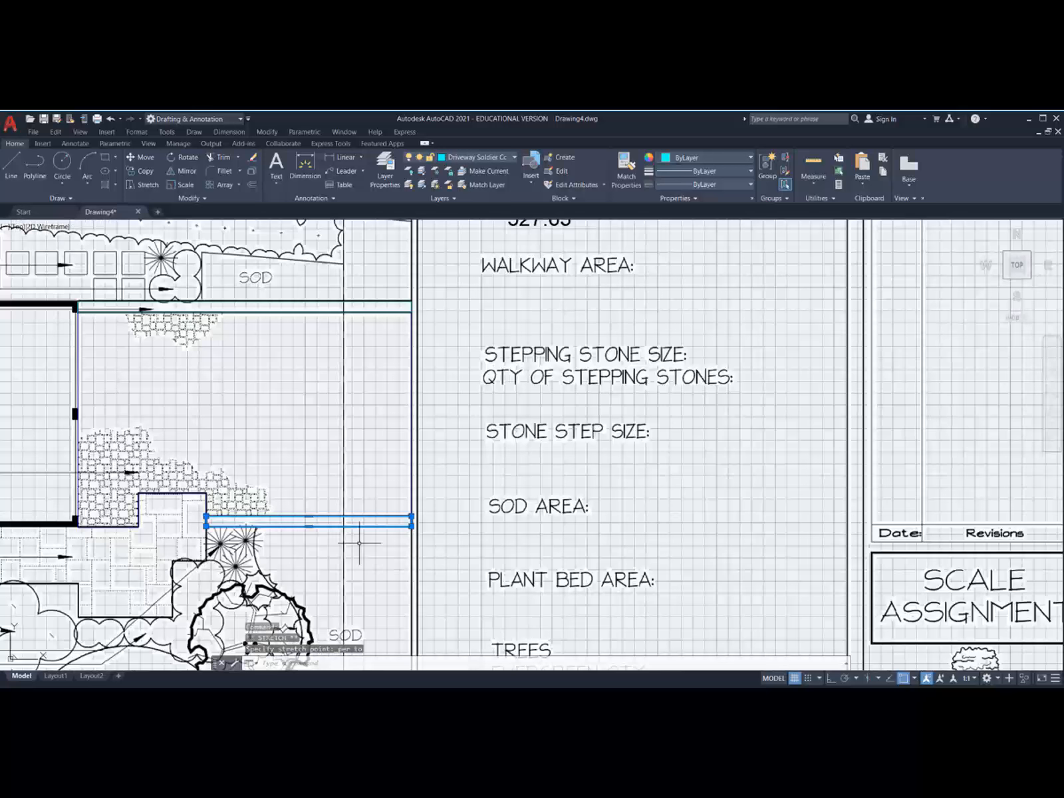
{"action": "key", "text": "Escape"}
Step: Measure the area of the shortened soldier course rectangle beside the walkway with the Area inquiry's Object option
{"action": "left_click", "coordinate": [168, 133]}
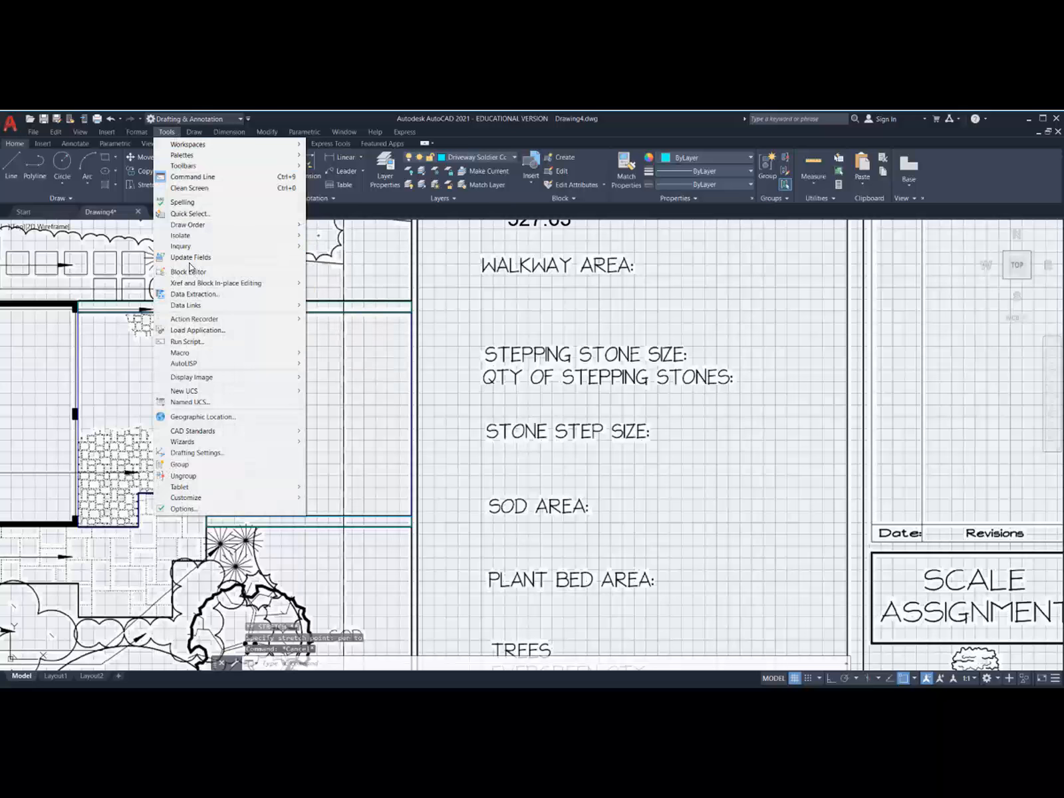
{"action": "mouse_move", "coordinate": [193, 249]}
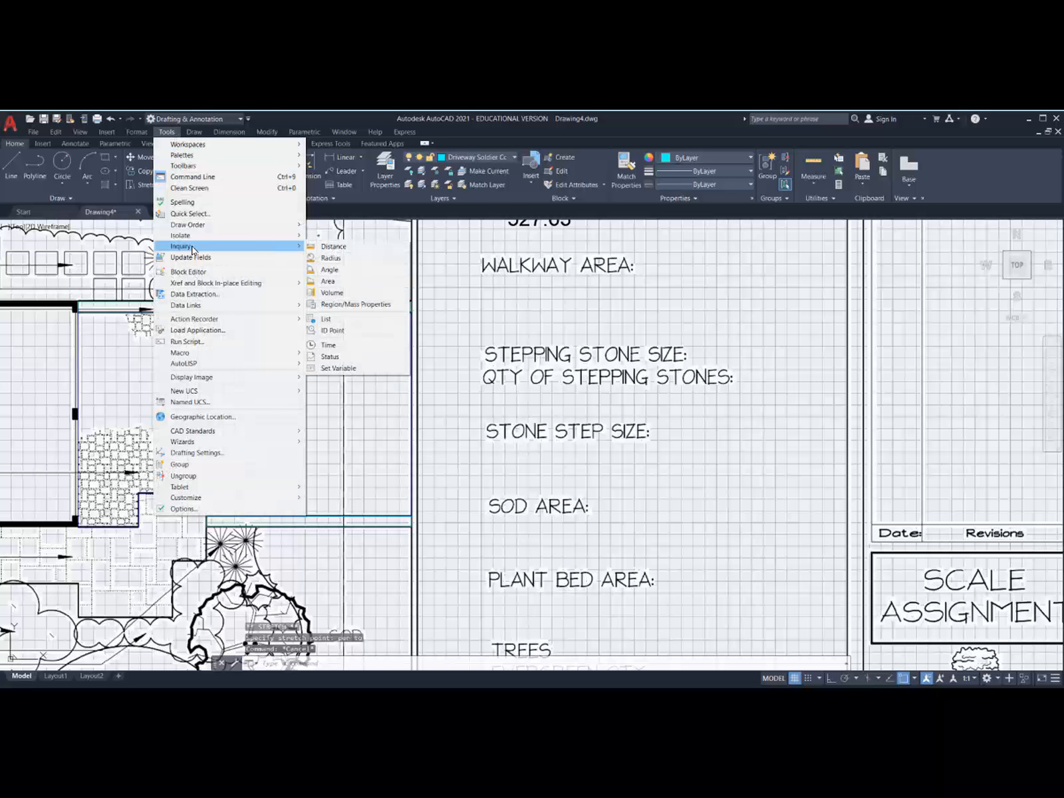
{"action": "left_click", "coordinate": [330, 282]}
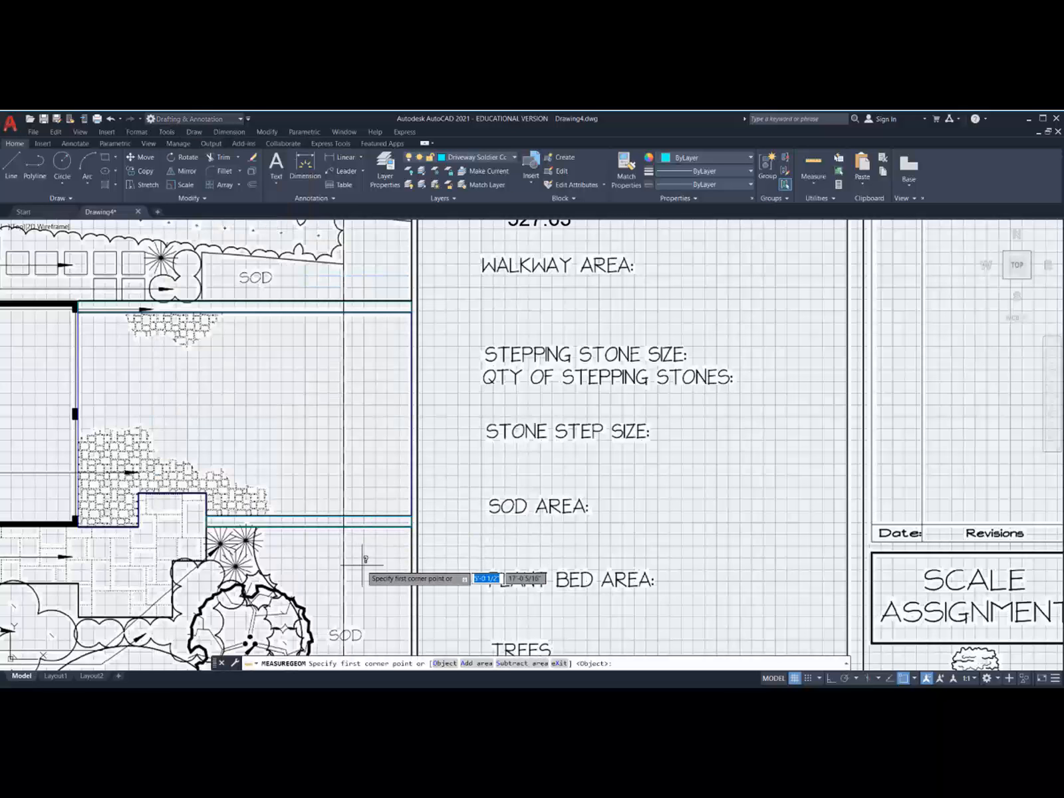
{"action": "type", "text": "o"}
{"action": "key", "text": "Return"}
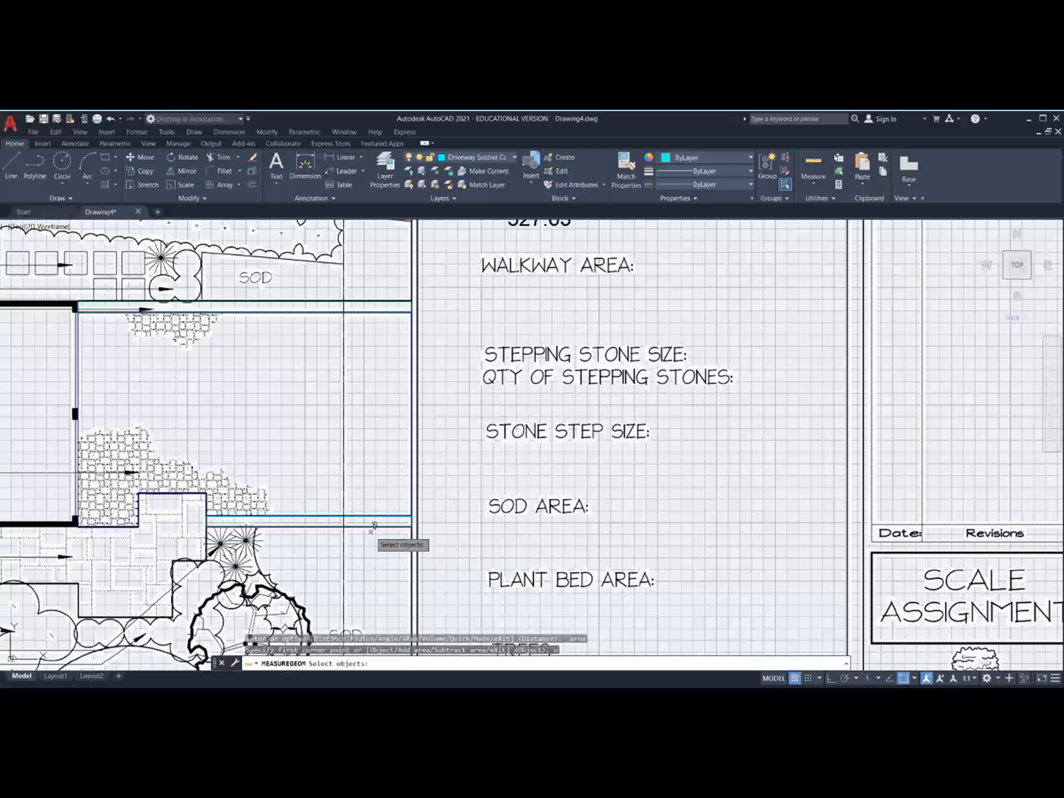
{"action": "left_click", "coordinate": [371, 521]}
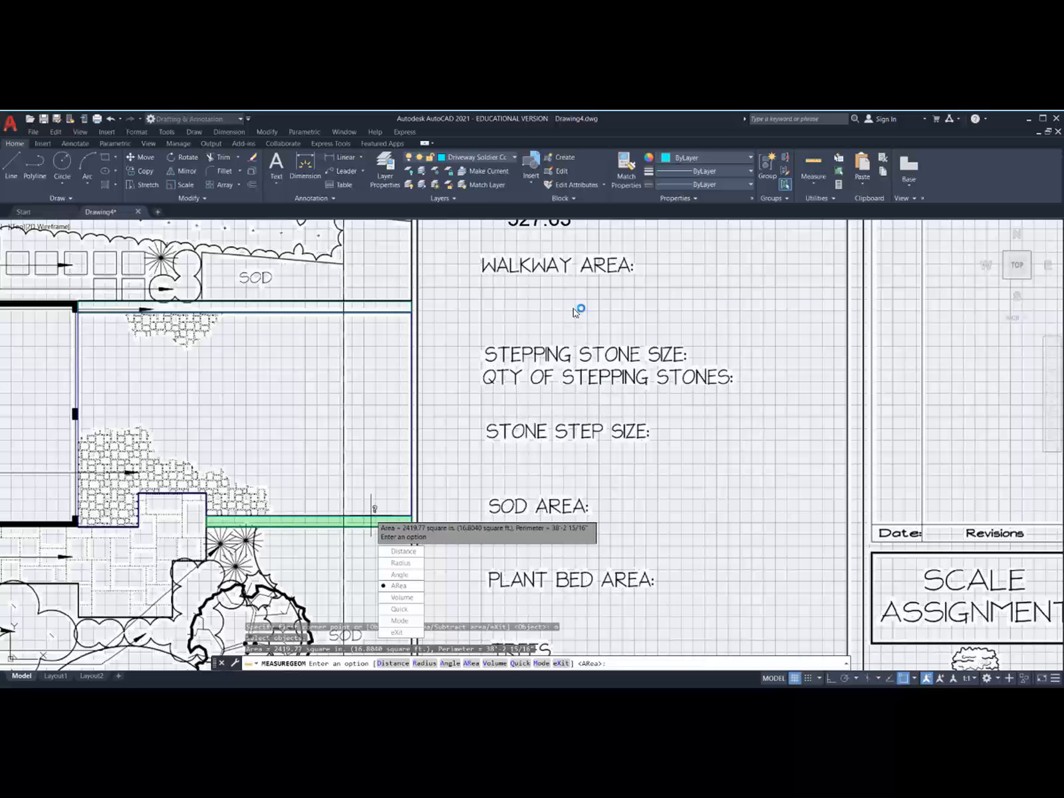
{"action": "key", "text": "Escape"}
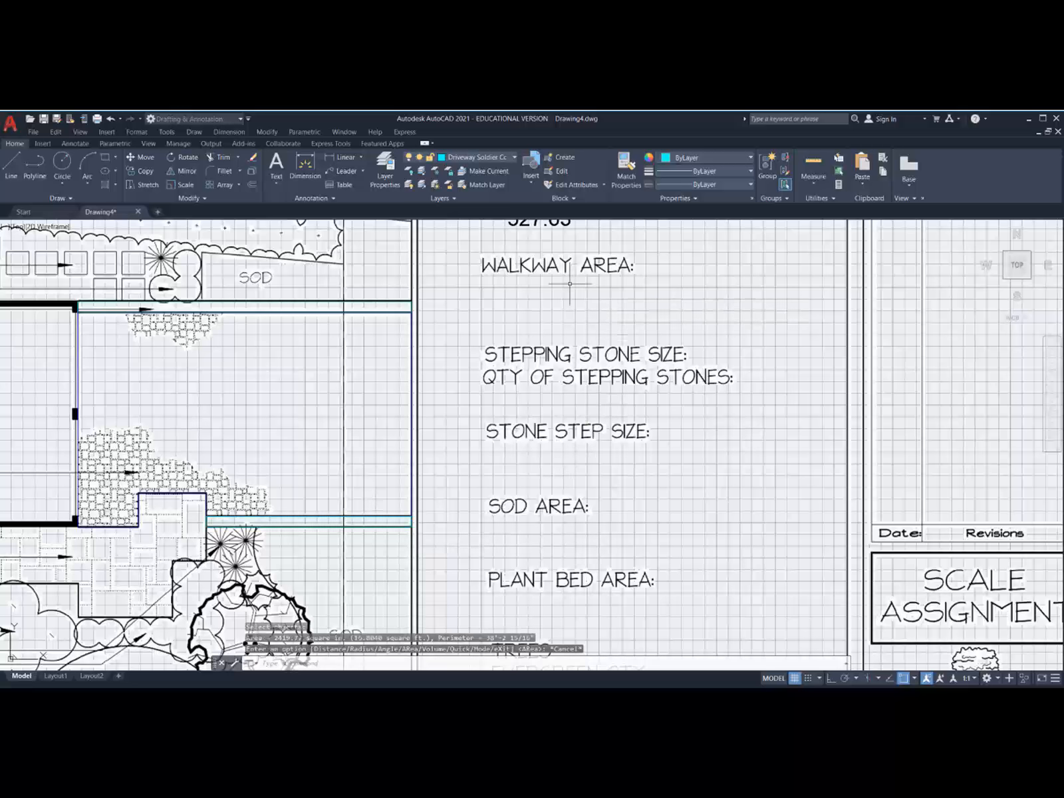
Step: Change the lower copied text below the Driveway Soldier Course Area heading to 16.80'
{"action": "scroll", "coordinate": [519, 527], "scroll_direction": "down", "scroll_amount": 2}
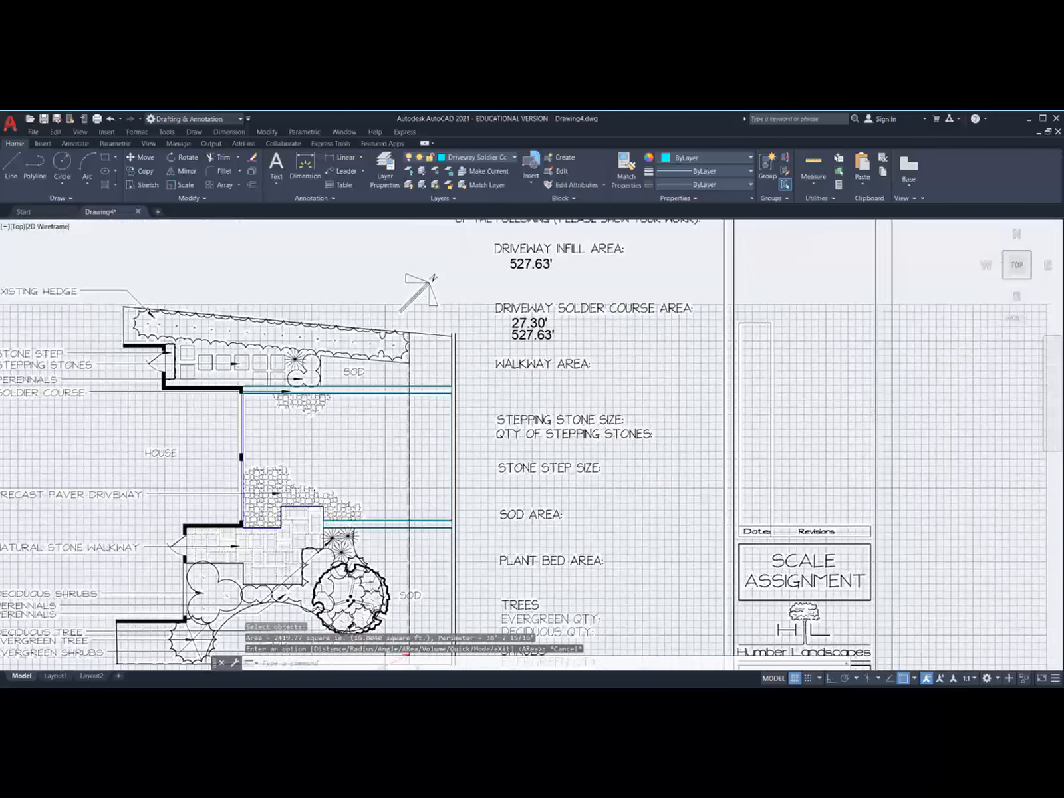
{"action": "double_click", "coordinate": [557, 336]}
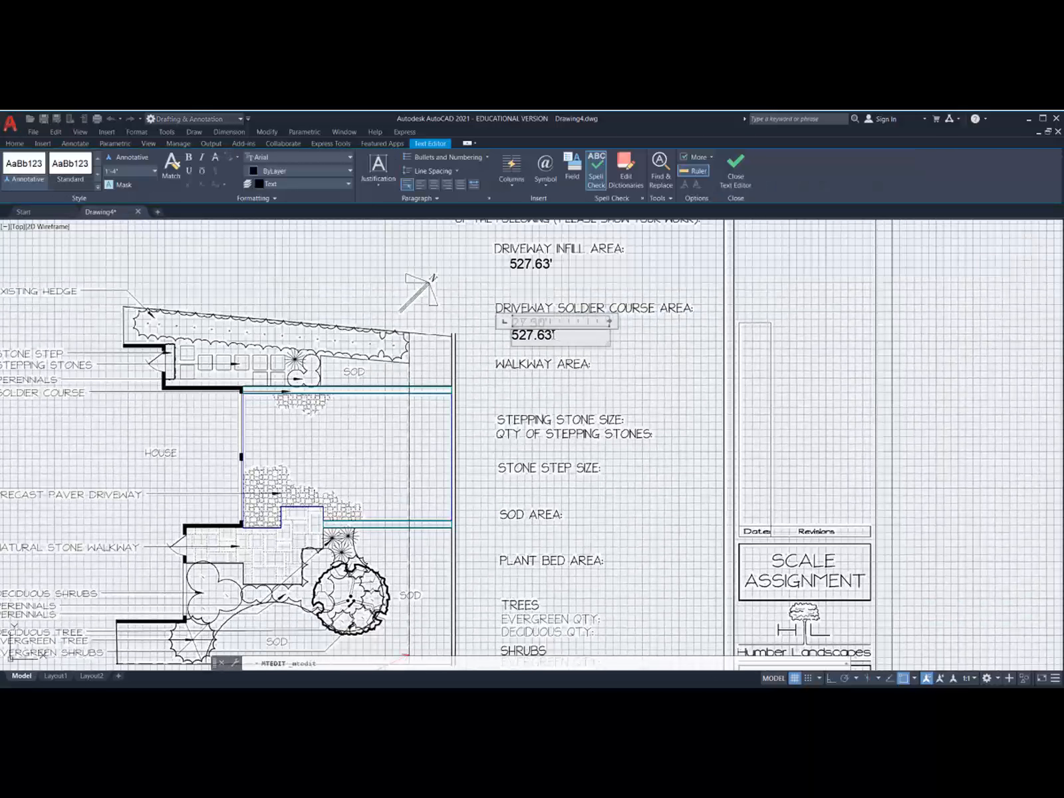
{"action": "left_click_drag", "start_coordinate": [530, 335], "coordinate": [500, 339]}
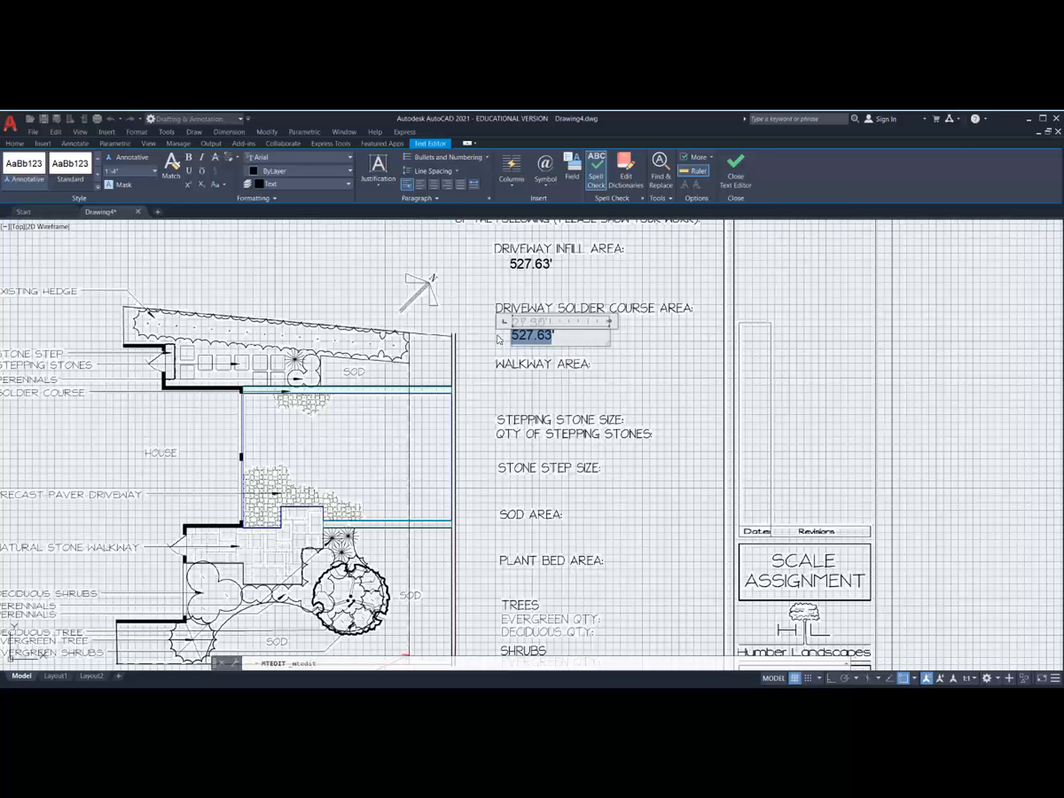
{"action": "type", "text": "1'"}
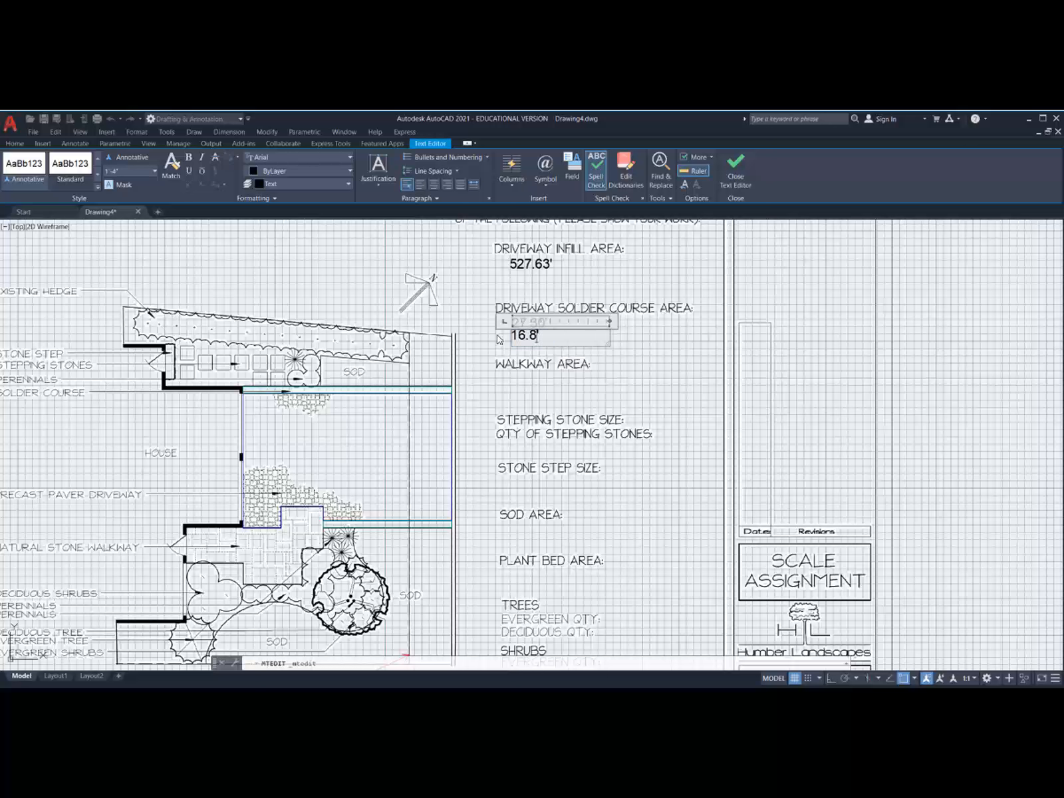
{"action": "left_click", "coordinate": [635, 354]}
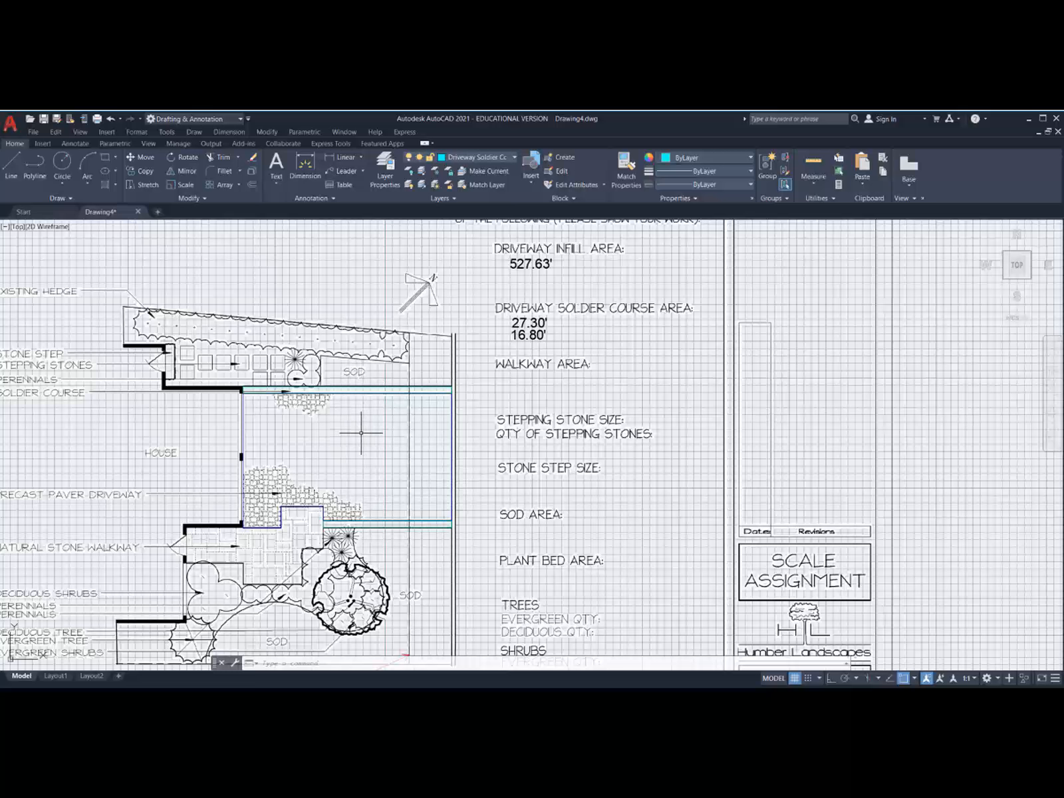
{"action": "scroll", "coordinate": [366, 487], "scroll_direction": "down", "scroll_amount": 2}
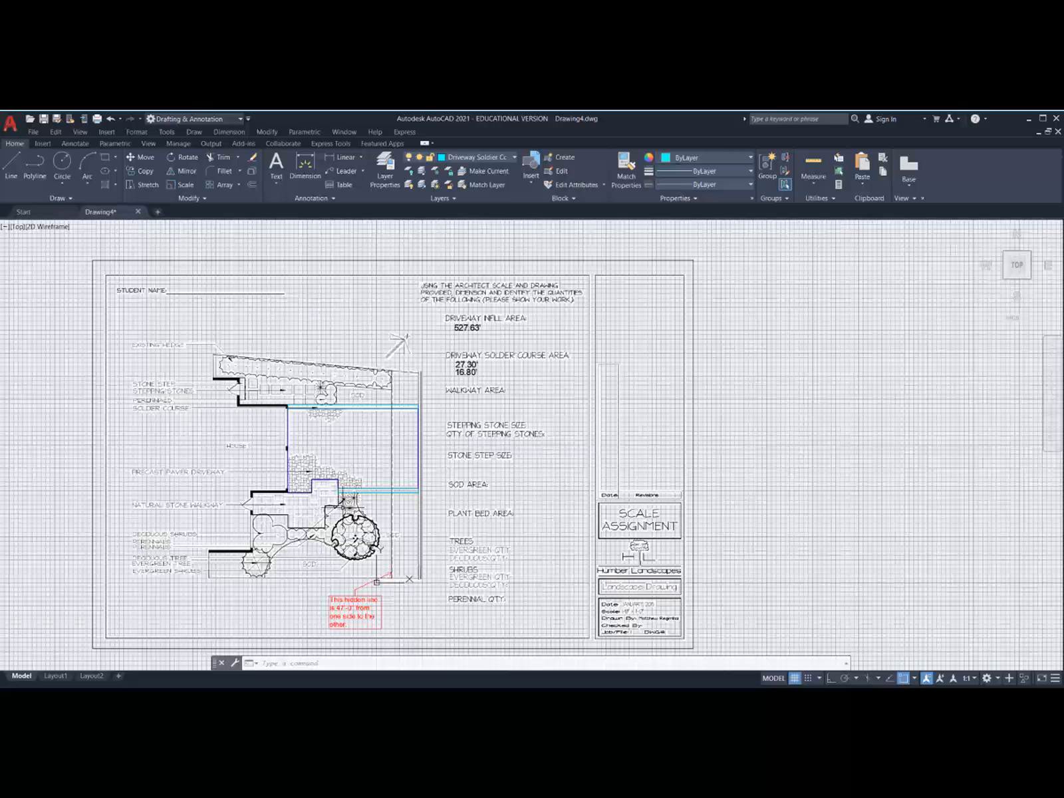
{"action": "middle_click_drag", "start_coordinate": [353, 460], "coordinate": [360, 390]}
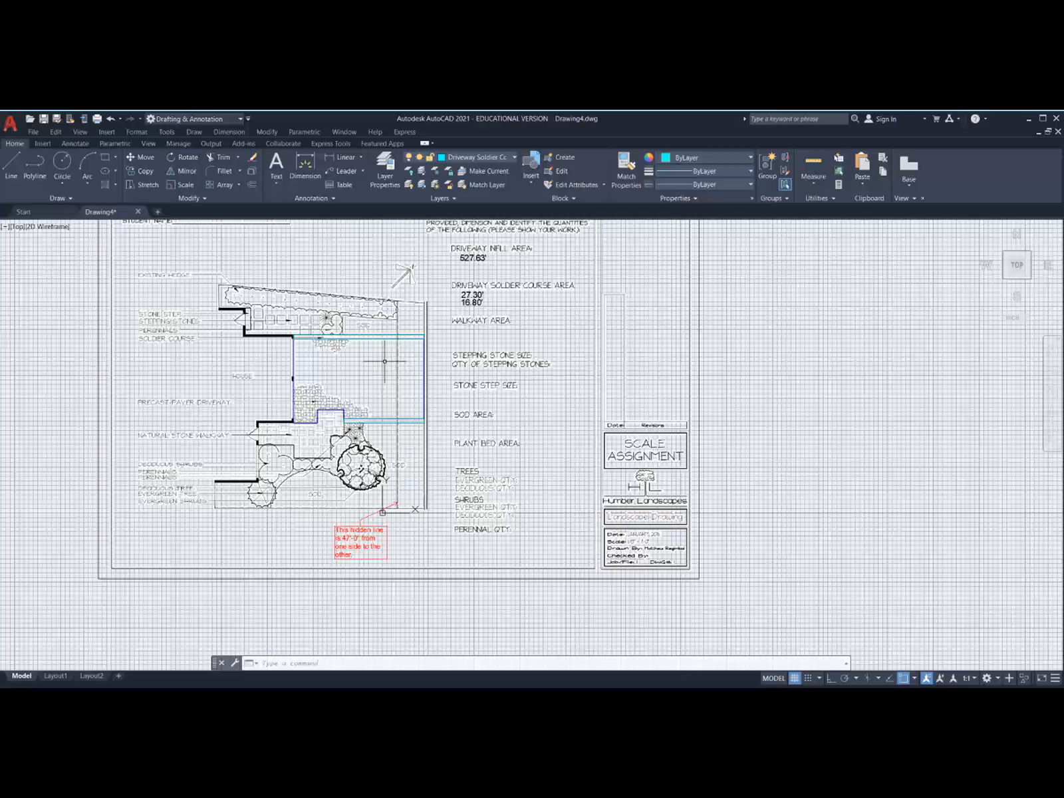
{"action": "scroll", "coordinate": [335, 335], "scroll_direction": "up", "scroll_amount": 4}
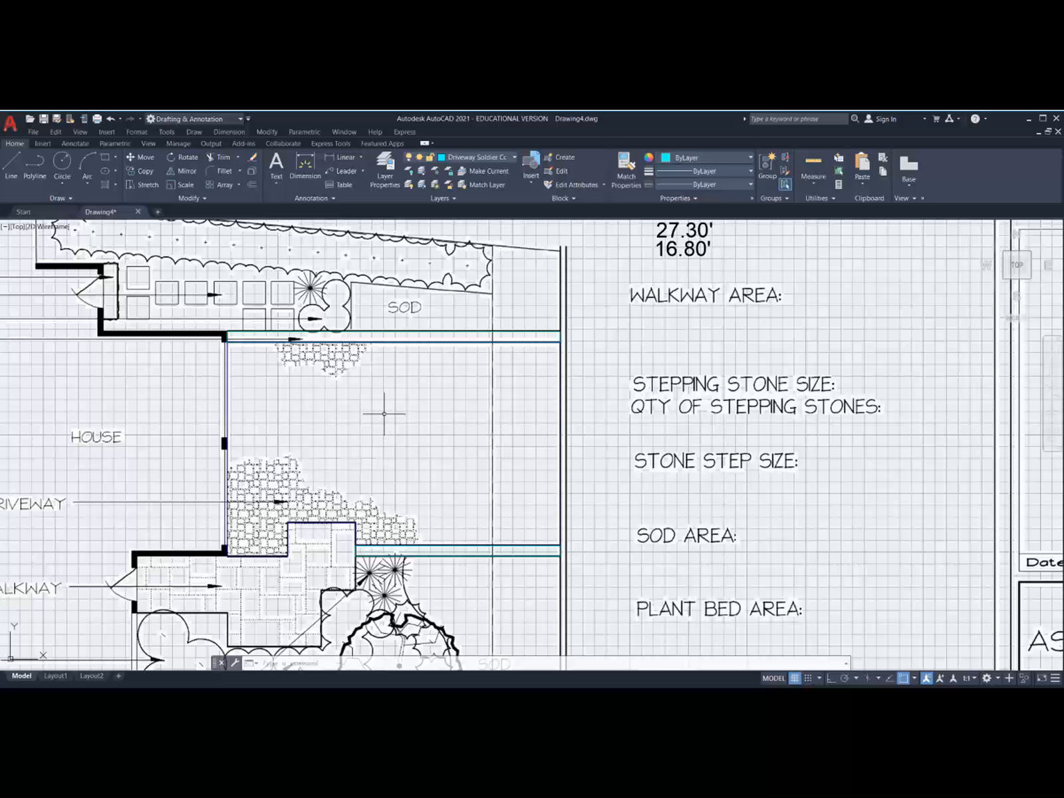
{"action": "scroll", "coordinate": [425, 405], "scroll_direction": "down", "scroll_amount": 2}
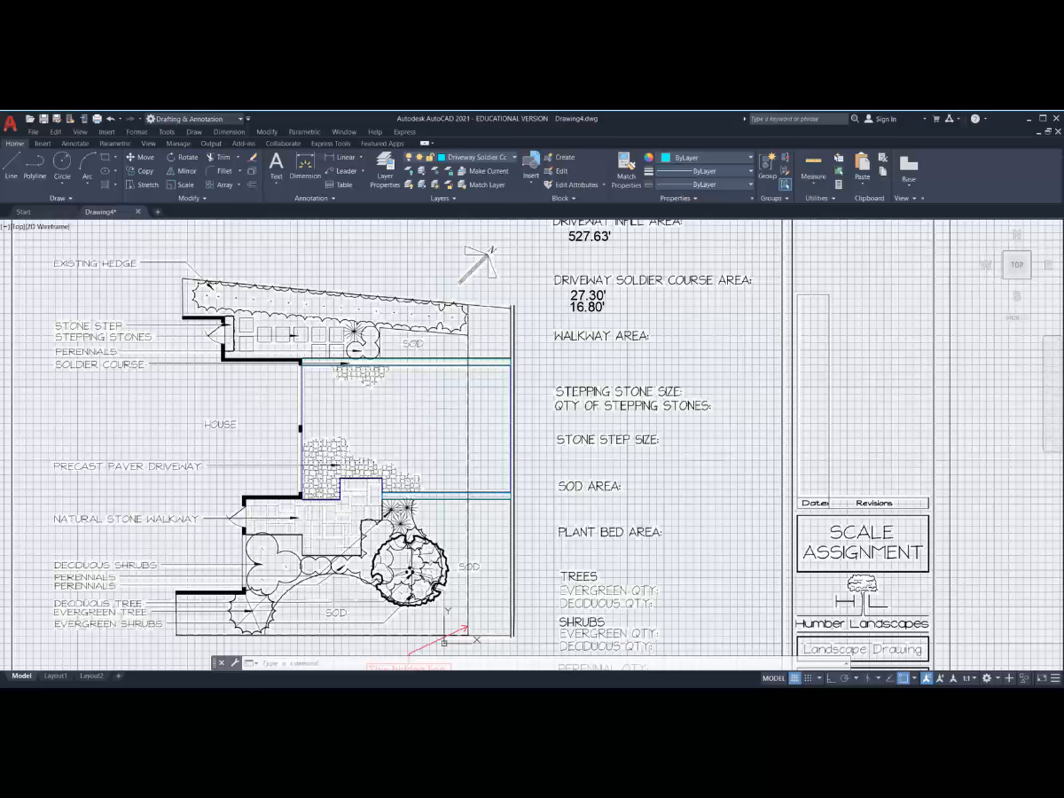
{"action": "scroll", "coordinate": [426, 405], "scroll_direction": "down", "scroll_amount": 2}
{"action": "middle_click_drag", "start_coordinate": [426, 465], "coordinate": [435, 368]}
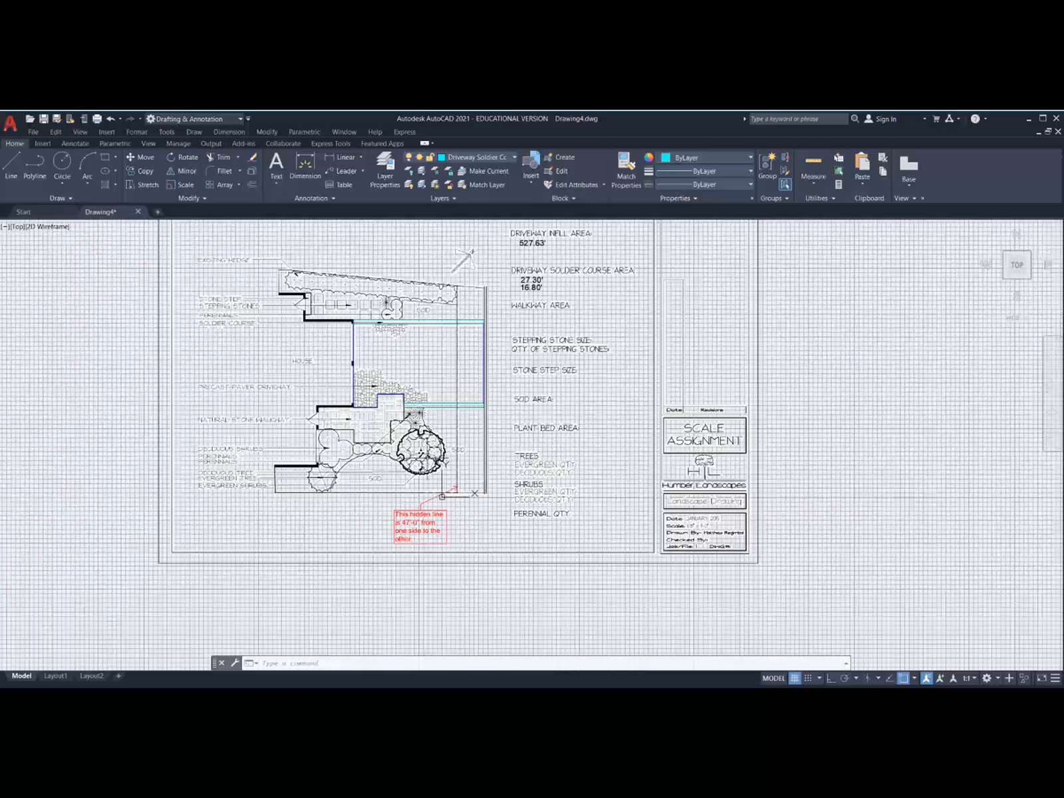
Step: Create a new layer named SOD, give it the colour green, and make it the current layer
{"action": "scroll", "coordinate": [428, 453], "scroll_direction": "up", "scroll_amount": 5}
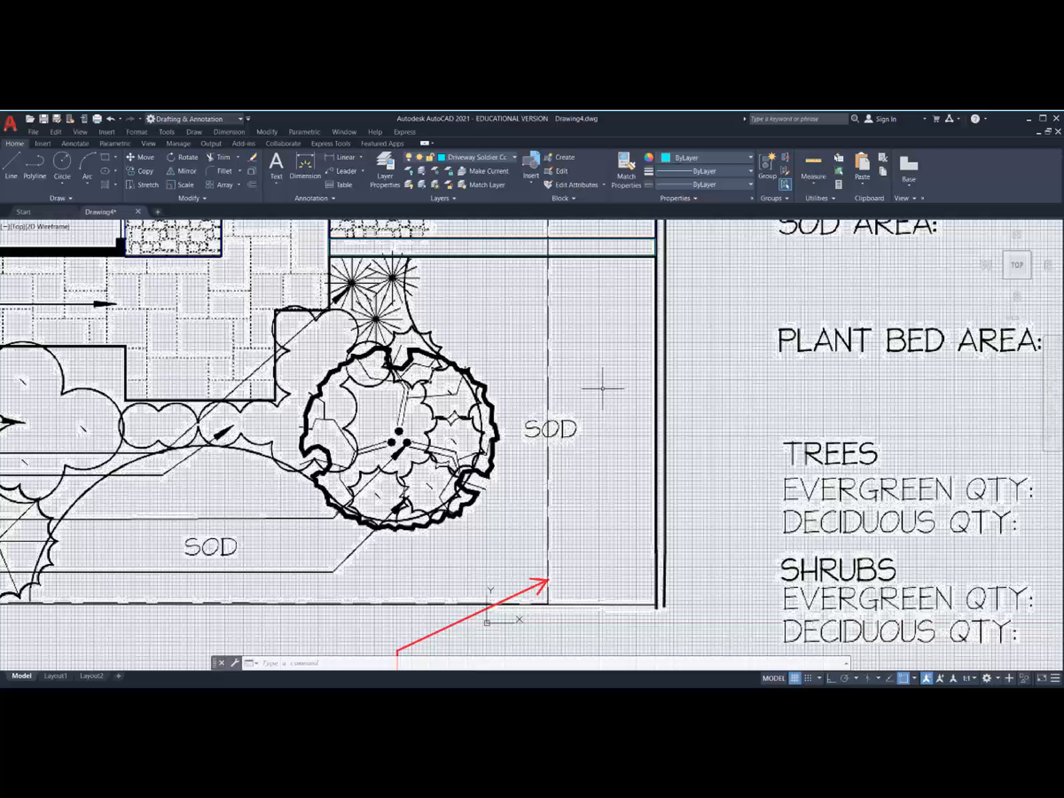
{"action": "scroll", "coordinate": [606, 387], "scroll_direction": "down", "scroll_amount": 1}
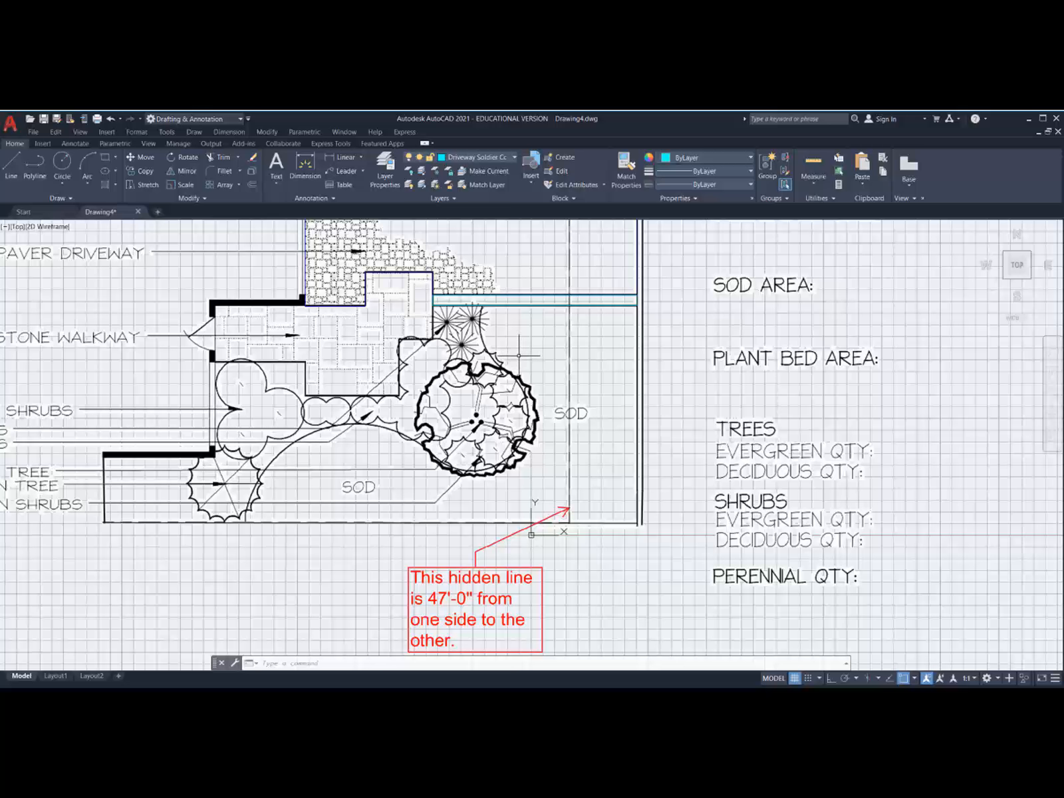
{"action": "left_click", "coordinate": [385, 172]}
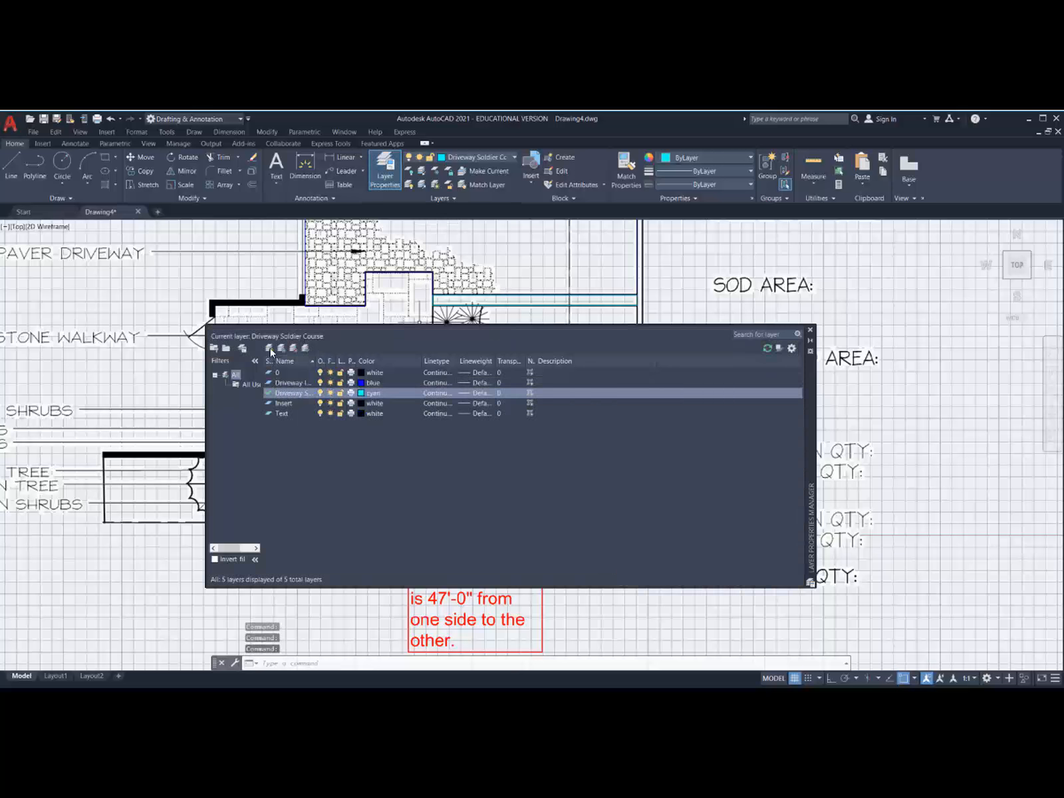
{"action": "key", "text": "alt+n"}
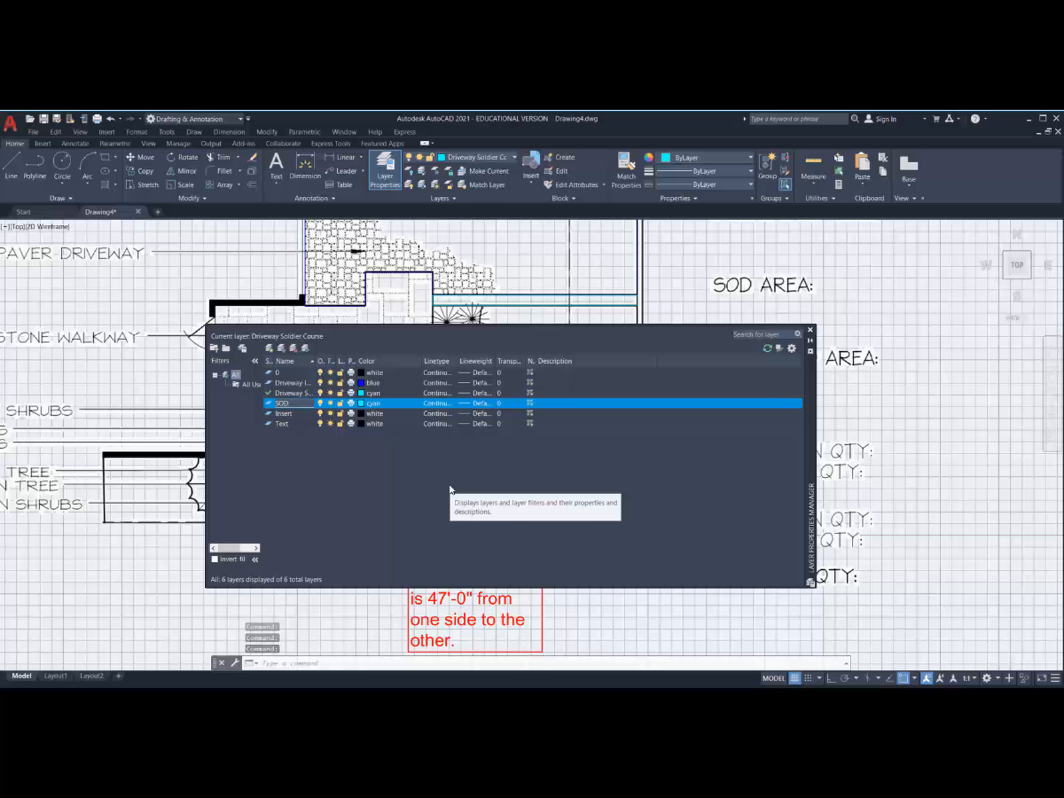
{"action": "left_click", "coordinate": [360, 404]}
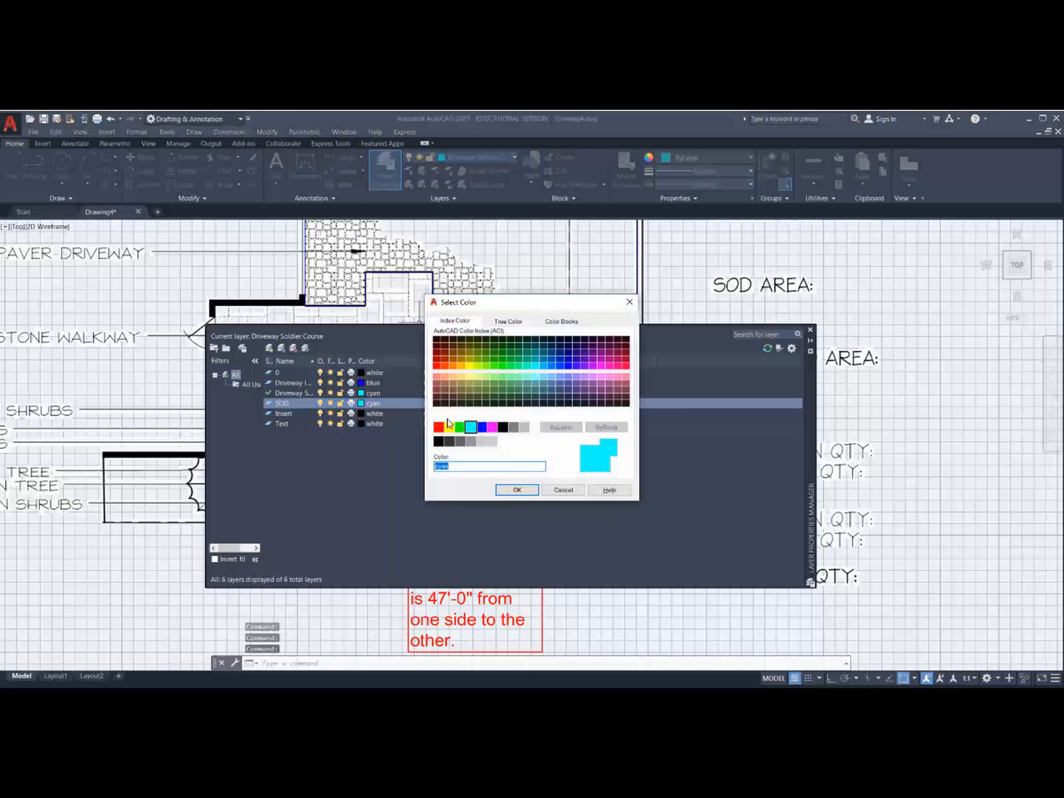
{"action": "left_click", "coordinate": [460, 426]}
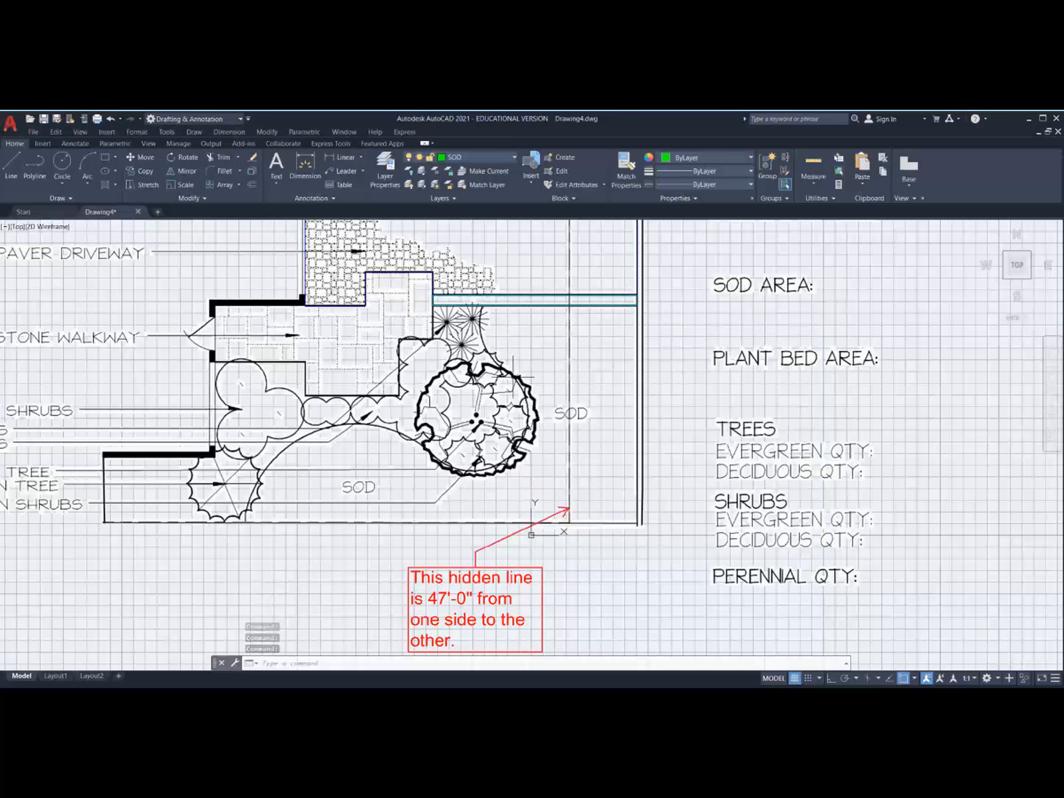
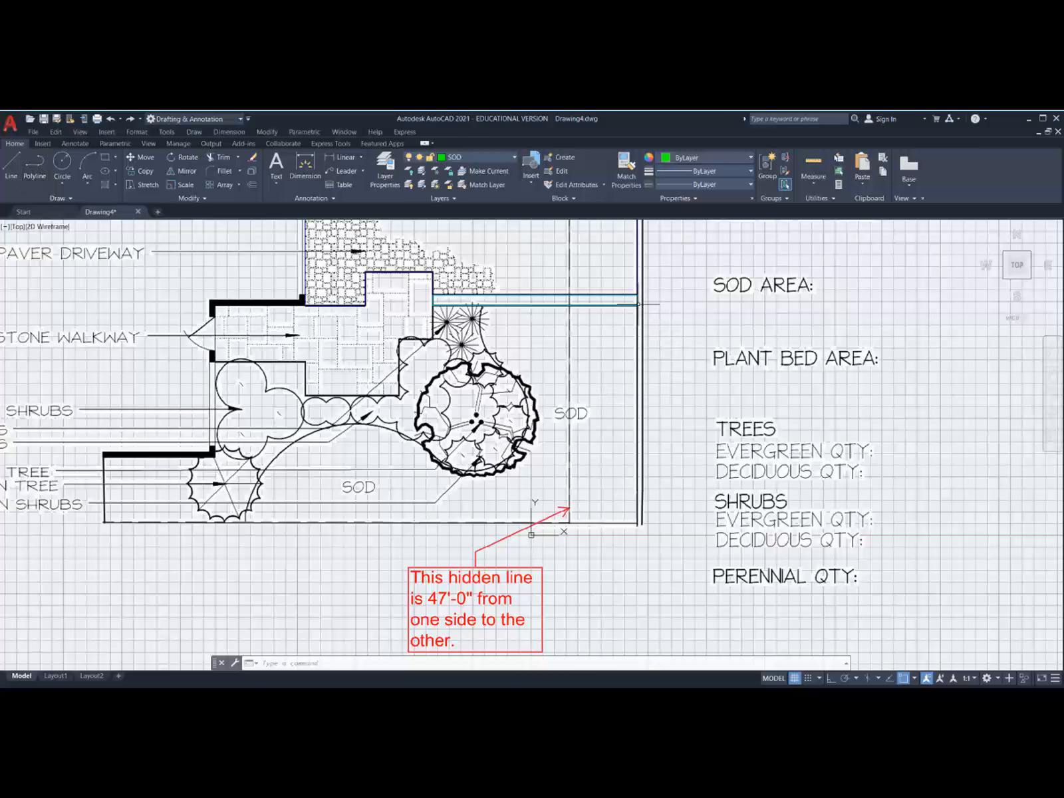
Step: Start a polyline at the lower soldier course's property line corner and run it to the planting bed edge with a Nearest snap
{"action": "left_click", "coordinate": [37, 165]}
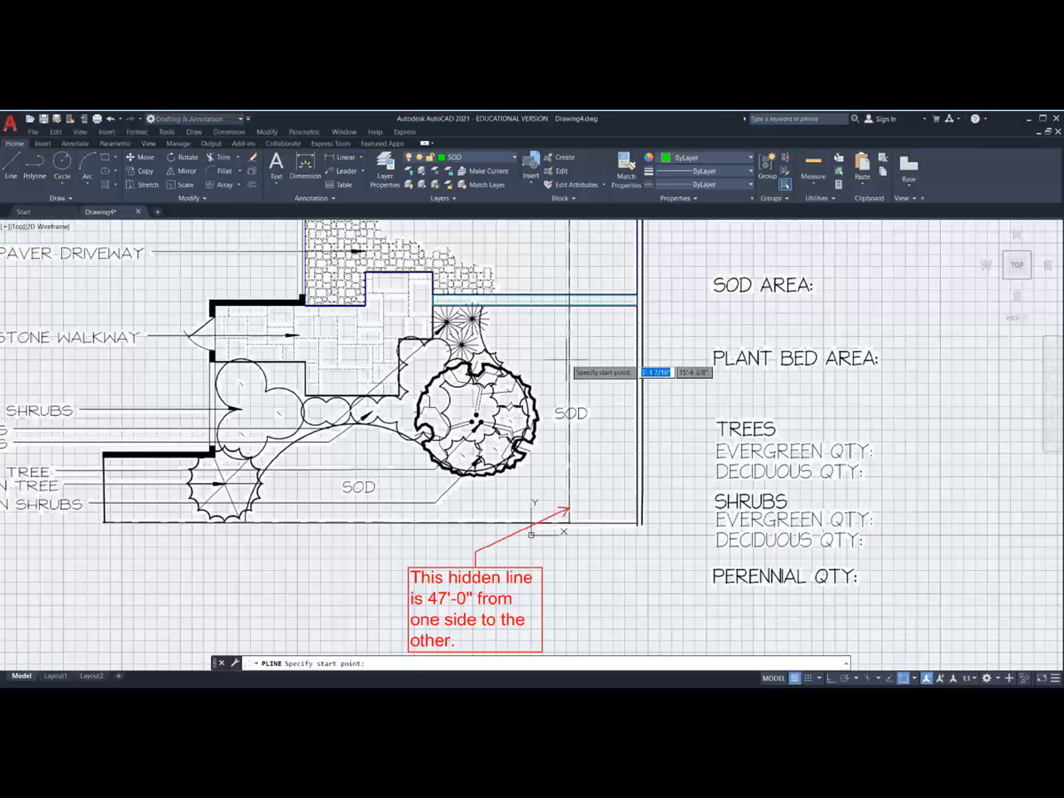
{"action": "left_click", "coordinate": [636, 305]}
{"action": "scroll", "coordinate": [482, 311], "scroll_direction": "up", "scroll_amount": 5}
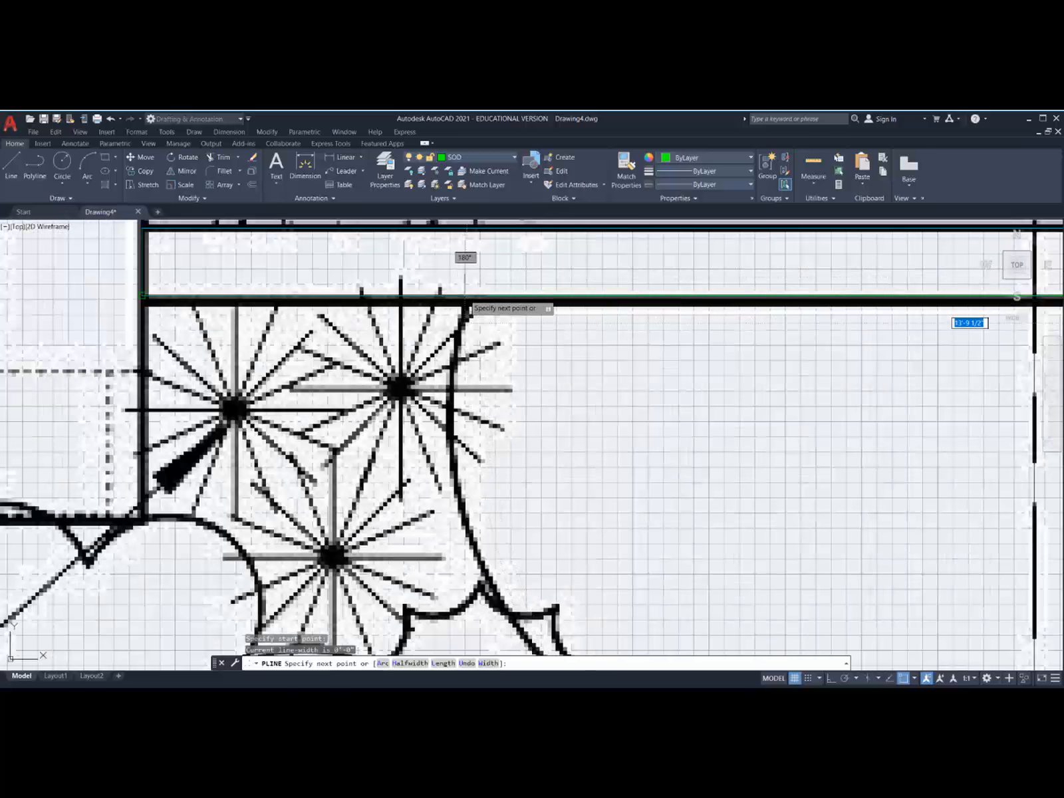
{"action": "right_click", "coordinate": [488, 323], "text": "shift"}
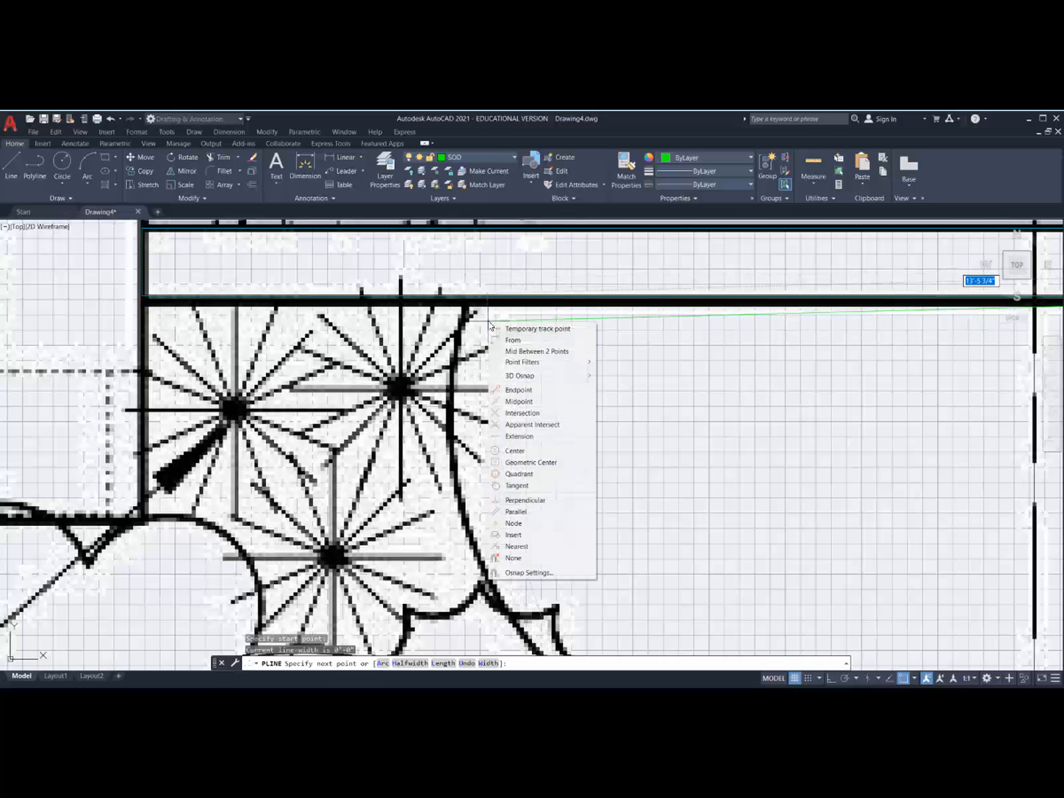
{"action": "left_click", "coordinate": [516, 546]}
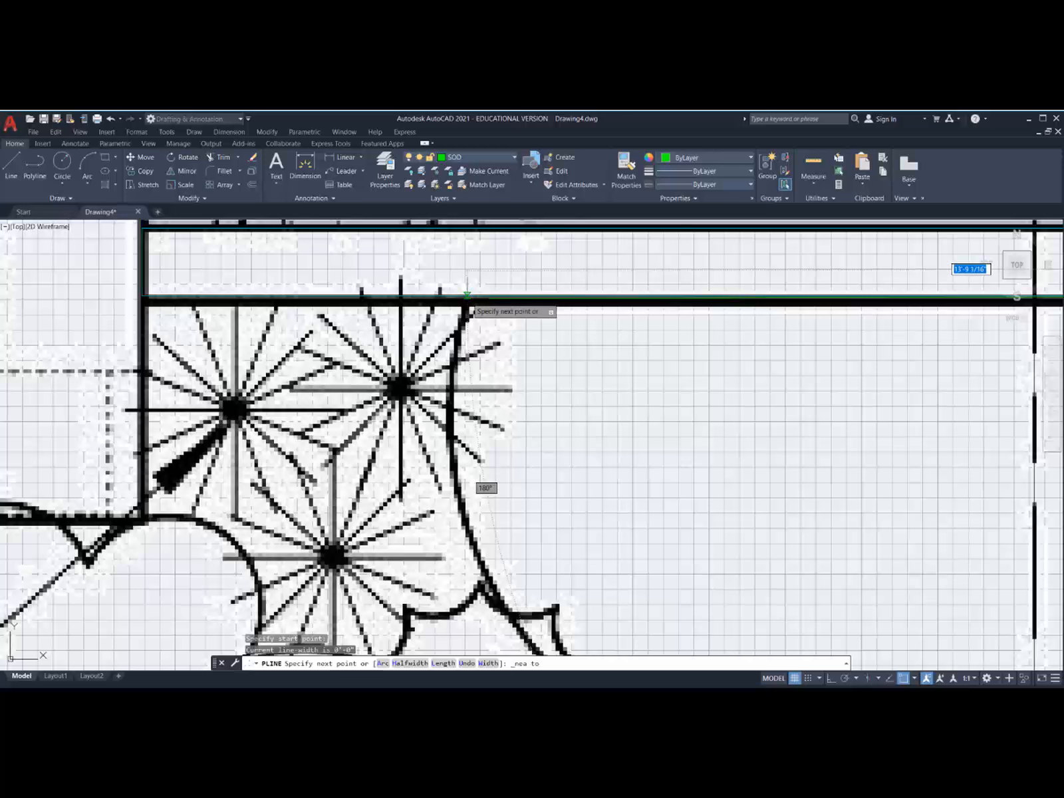
{"action": "left_click", "coordinate": [467, 295]}
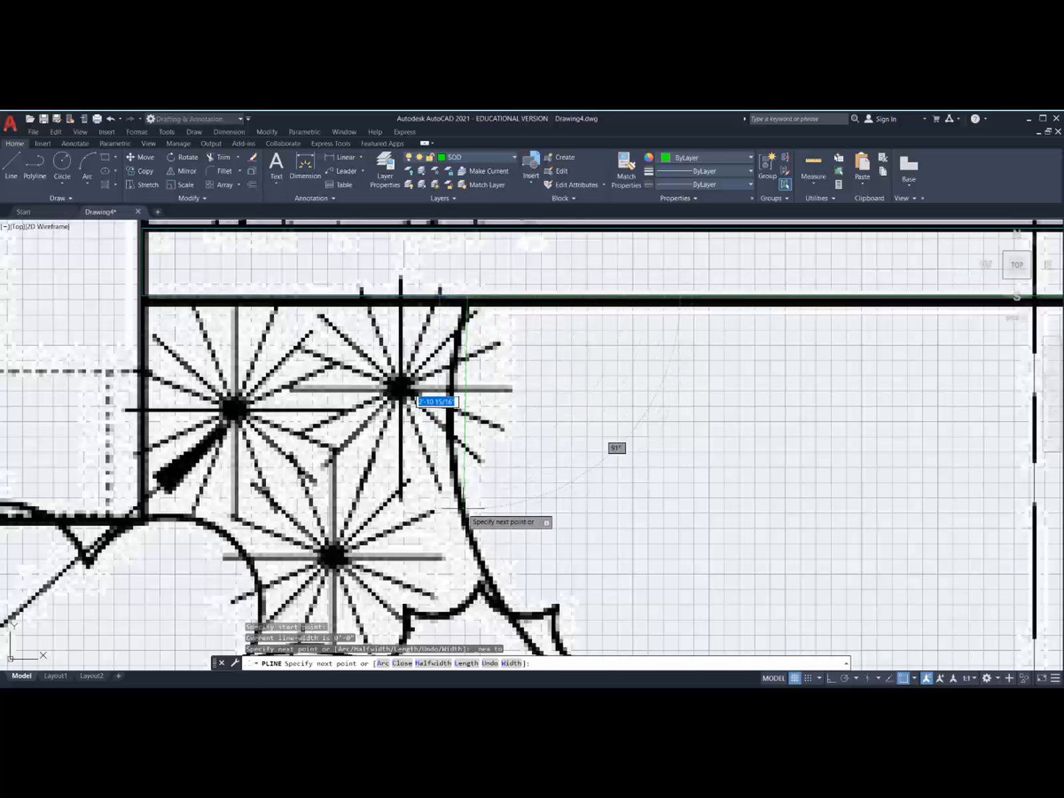
Step: Switch the polyline to Arc and end the first arc where the bed edge meets the large tree's upper-right outline
{"action": "scroll", "coordinate": [462, 500], "scroll_direction": "down", "scroll_amount": 3}
{"action": "middle_click_drag", "start_coordinate": [502, 549], "coordinate": [363, 416]}
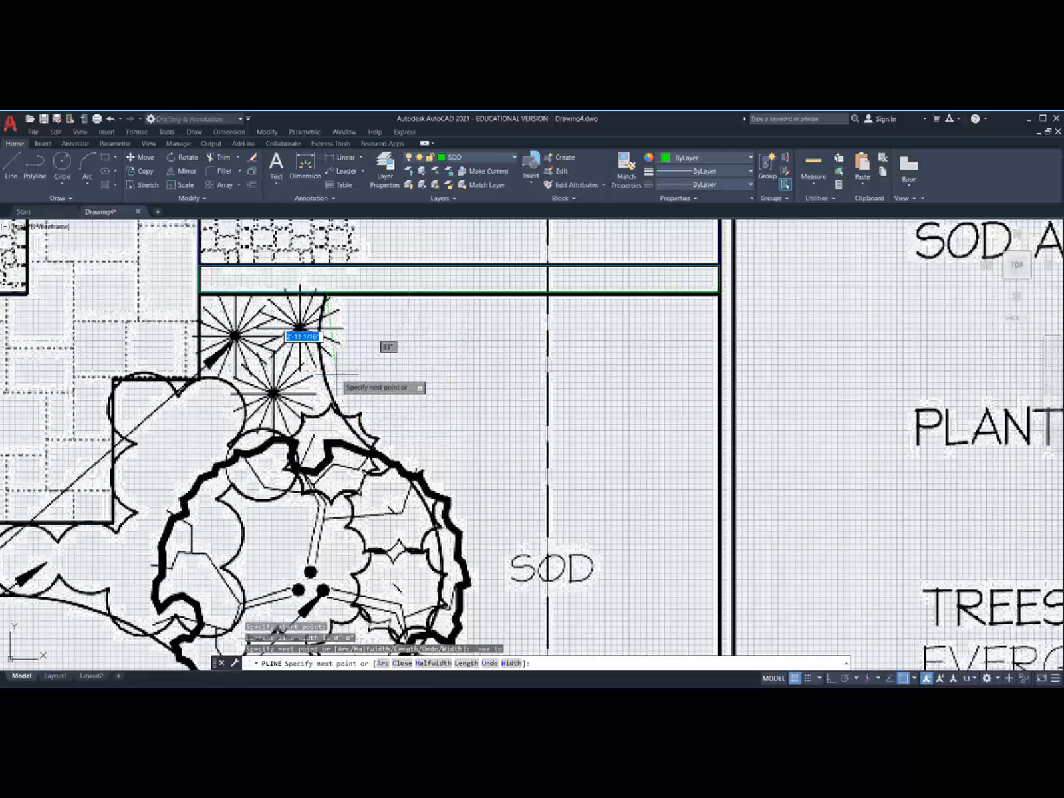
{"action": "scroll", "coordinate": [335, 370], "scroll_direction": "up", "scroll_amount": 2}
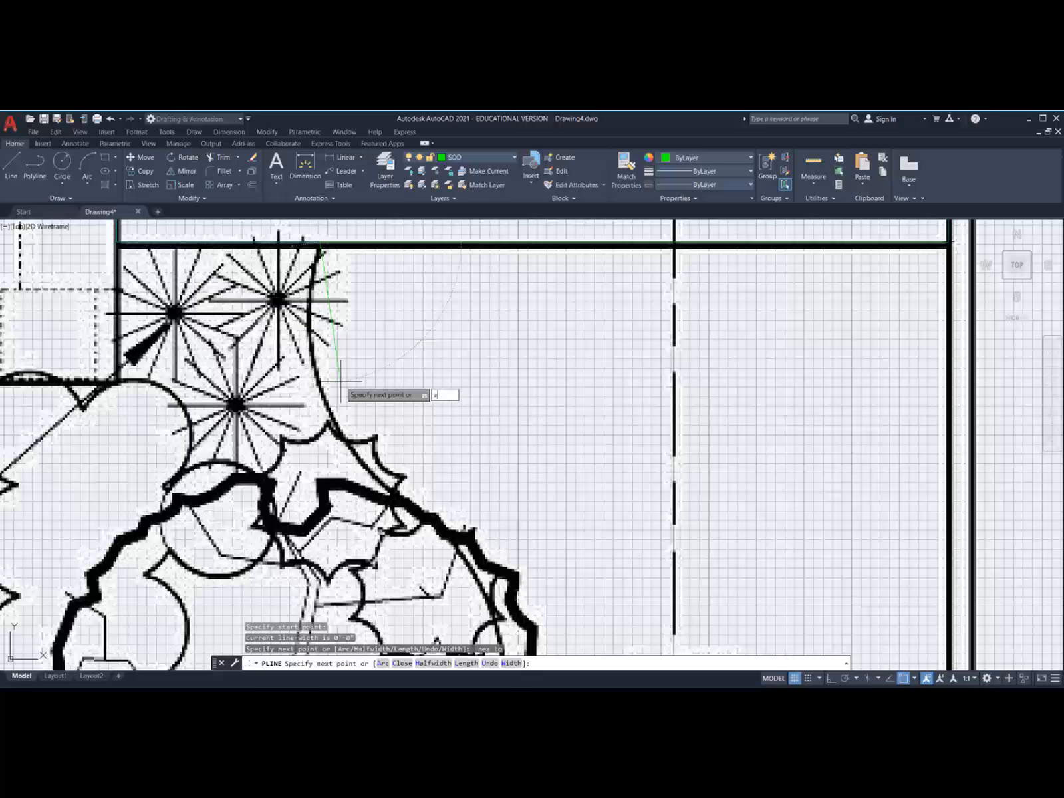
{"action": "type", "text": "a"}
{"action": "key", "text": "Return"}
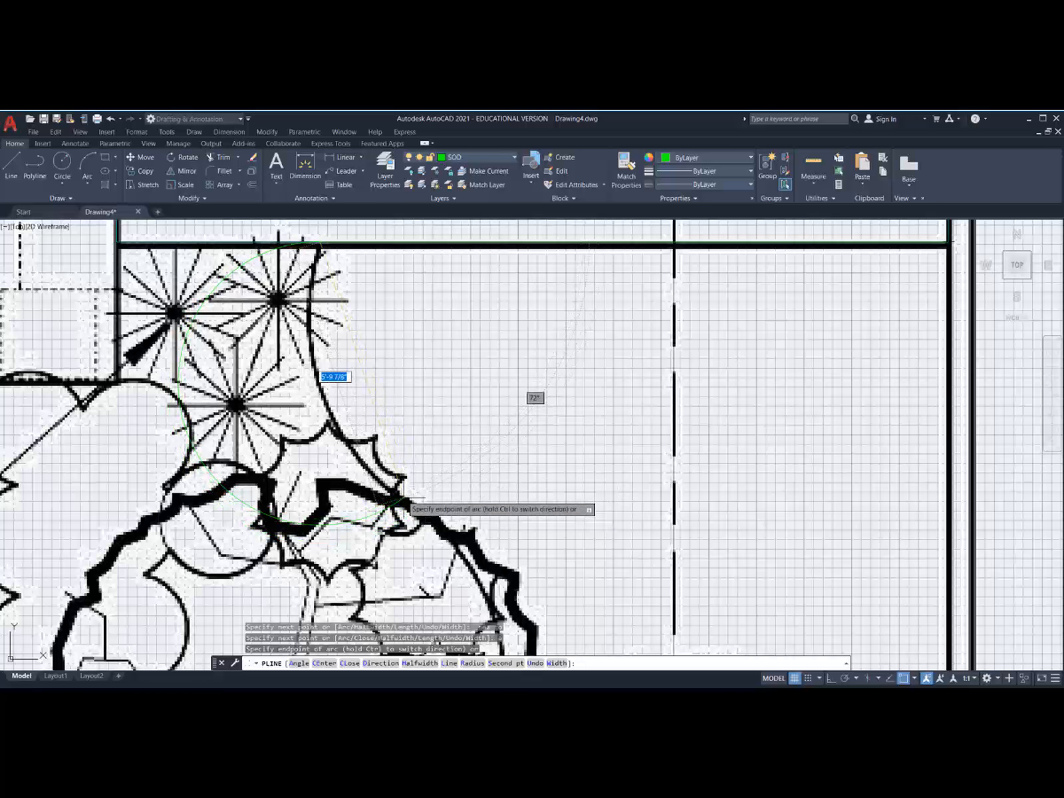
{"action": "middle_click_drag", "start_coordinate": [419, 518], "coordinate": [349, 373]}
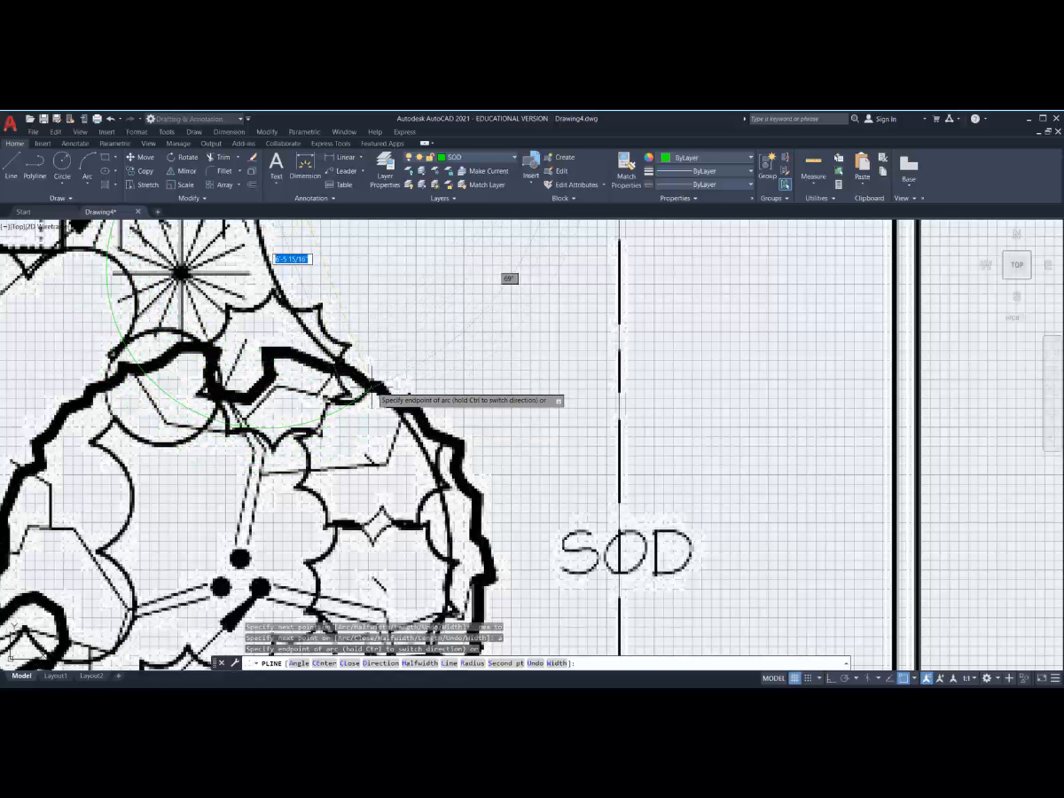
{"action": "scroll", "coordinate": [371, 391], "scroll_direction": "down", "scroll_amount": 4}
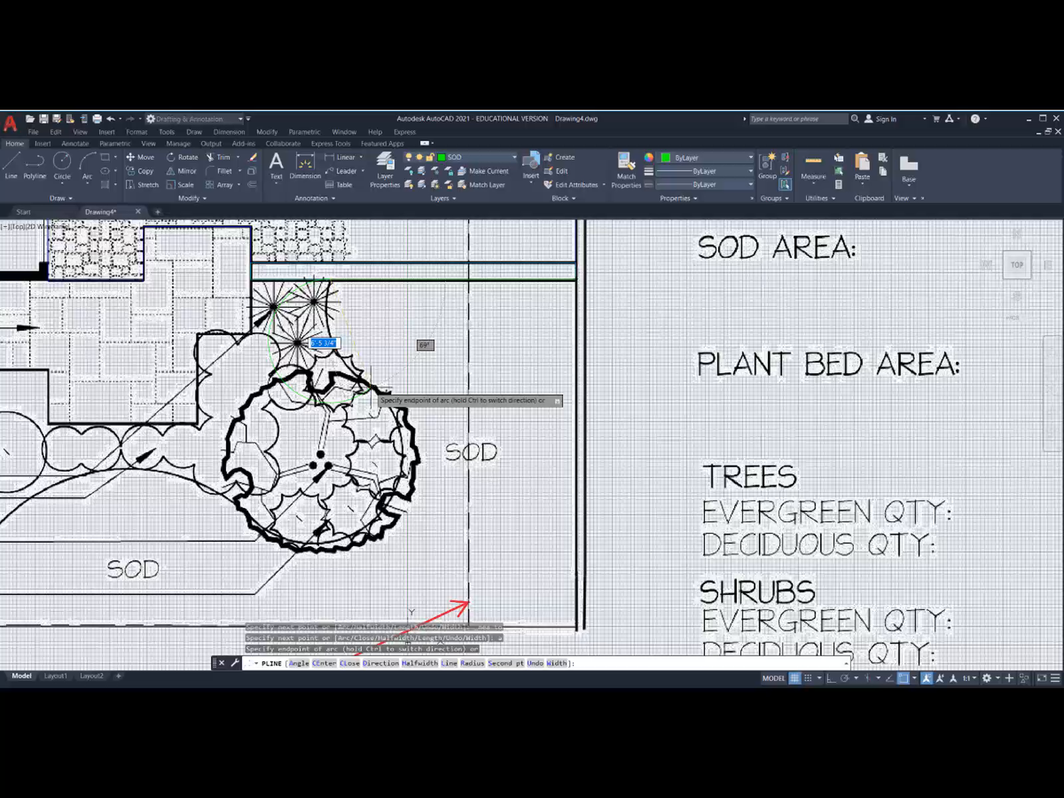
{"action": "scroll", "coordinate": [371, 392], "scroll_direction": "up", "scroll_amount": 4}
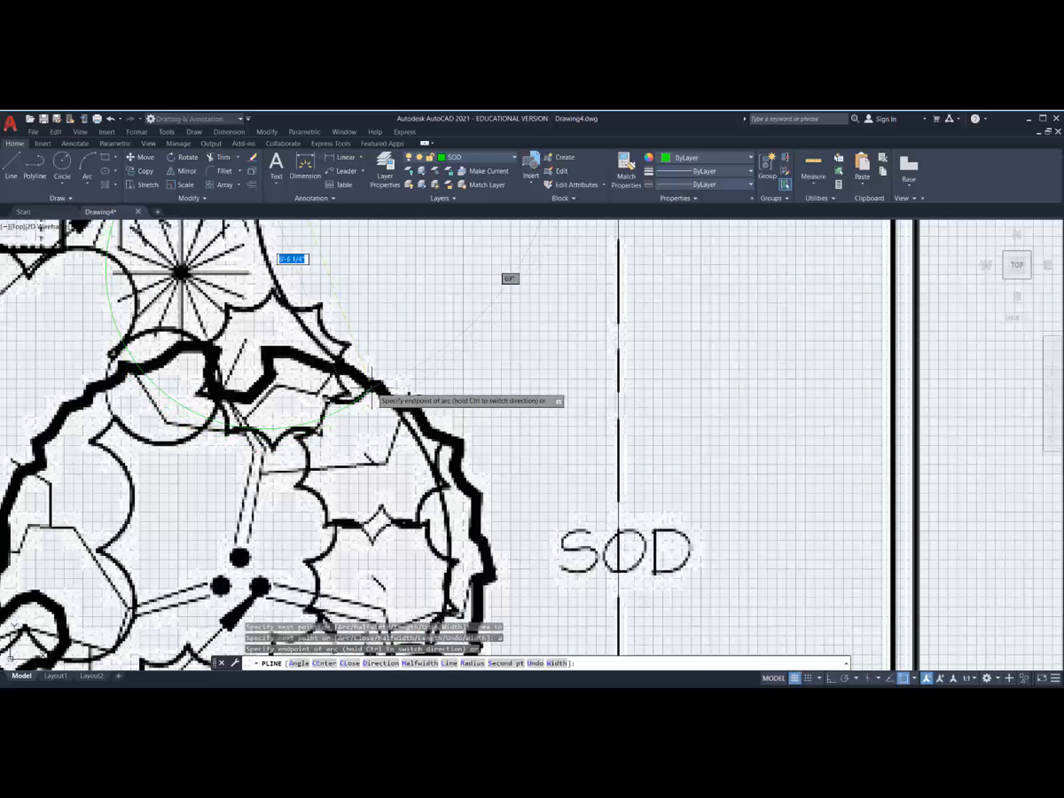
{"action": "scroll", "coordinate": [371, 391], "scroll_direction": "up", "scroll_amount": 4}
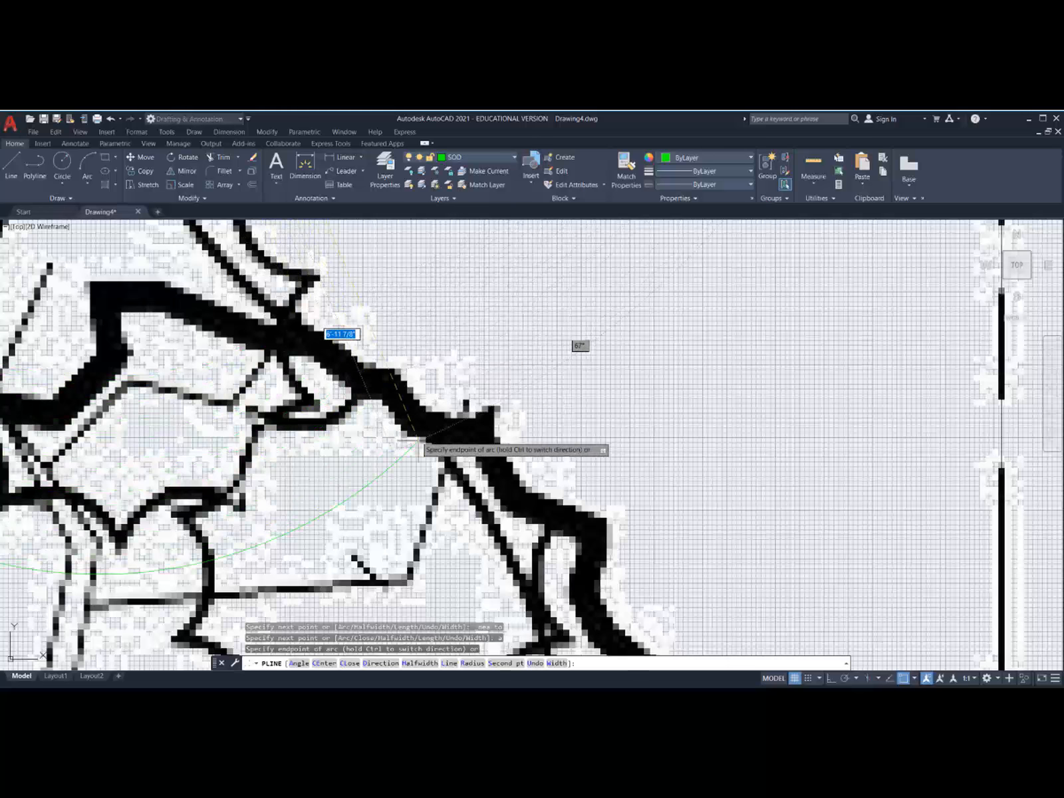
{"action": "left_click", "coordinate": [373, 386]}
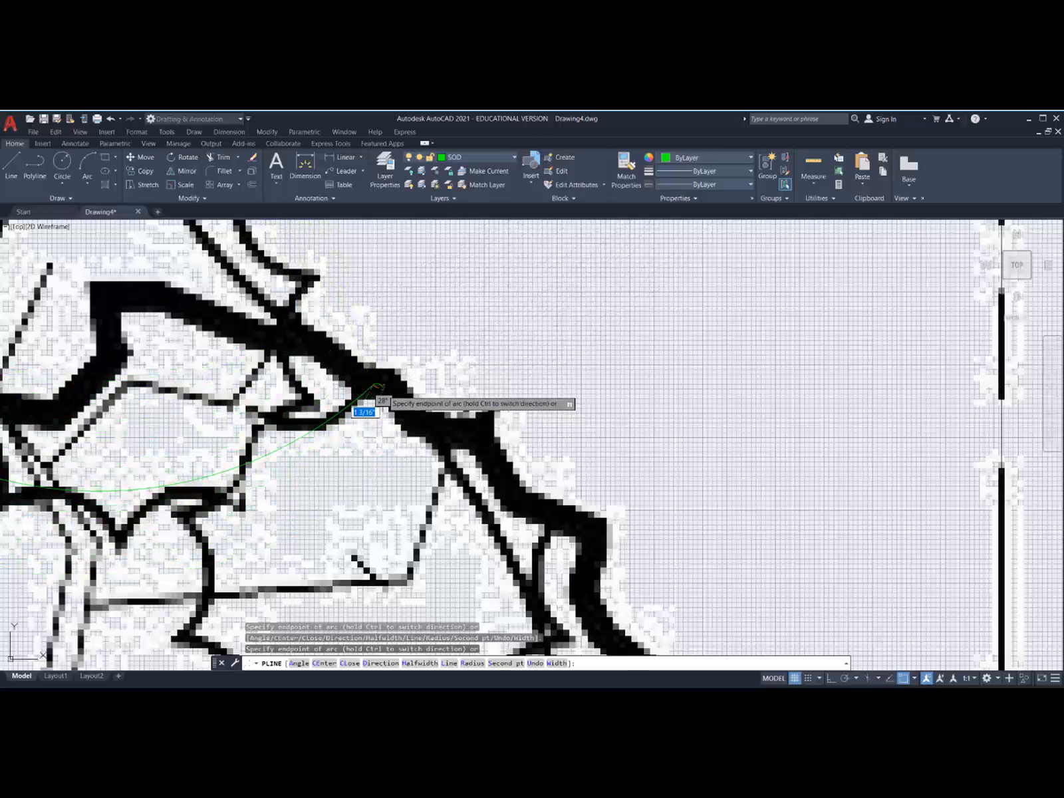
Step: Add polyline arcs to the bed edge at the large tree's lower-left outline and on to the lot line below the evergreen tree
{"action": "scroll", "coordinate": [378, 387], "scroll_direction": "down", "scroll_amount": 4}
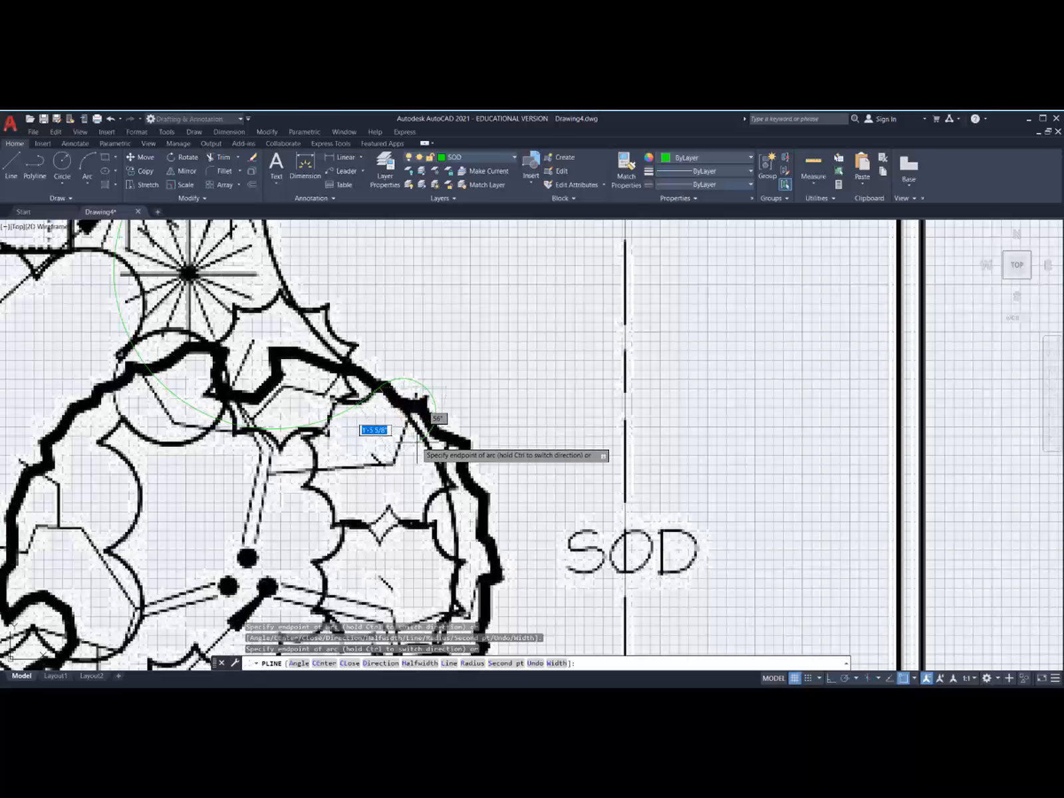
{"action": "mouse_move", "coordinate": [417, 443]}
{"action": "middle_mouse_down"}
{"action": "mouse_move", "coordinate": [443, 377]}
{"action": "mouse_move", "coordinate": [672, 203]}
{"action": "middle_mouse_up"}
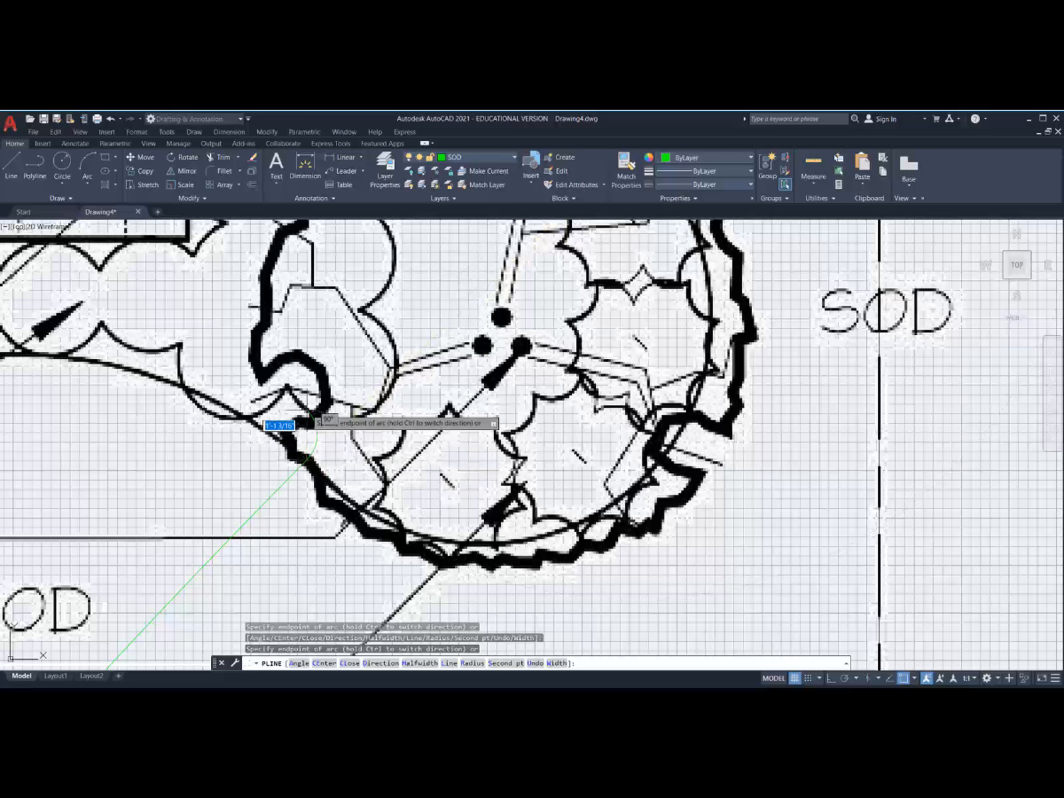
{"action": "scroll", "coordinate": [273, 422], "scroll_direction": "down", "scroll_amount": 5}
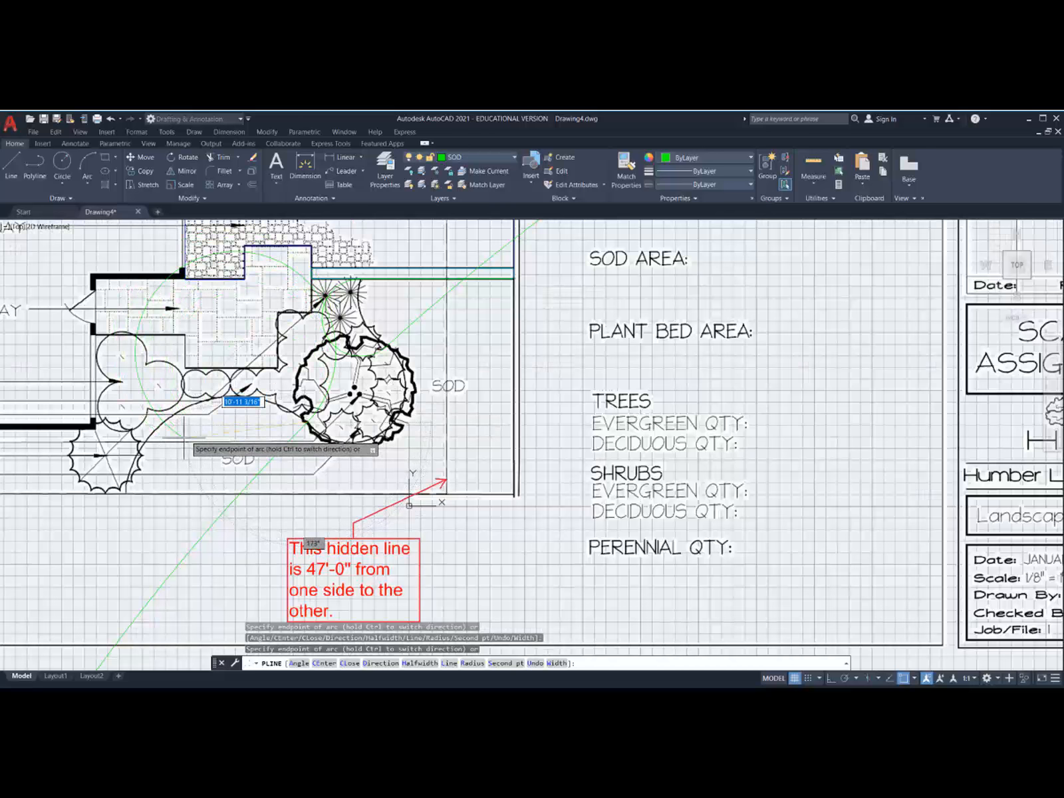
{"action": "scroll", "coordinate": [123, 495], "scroll_direction": "up", "scroll_amount": 10}
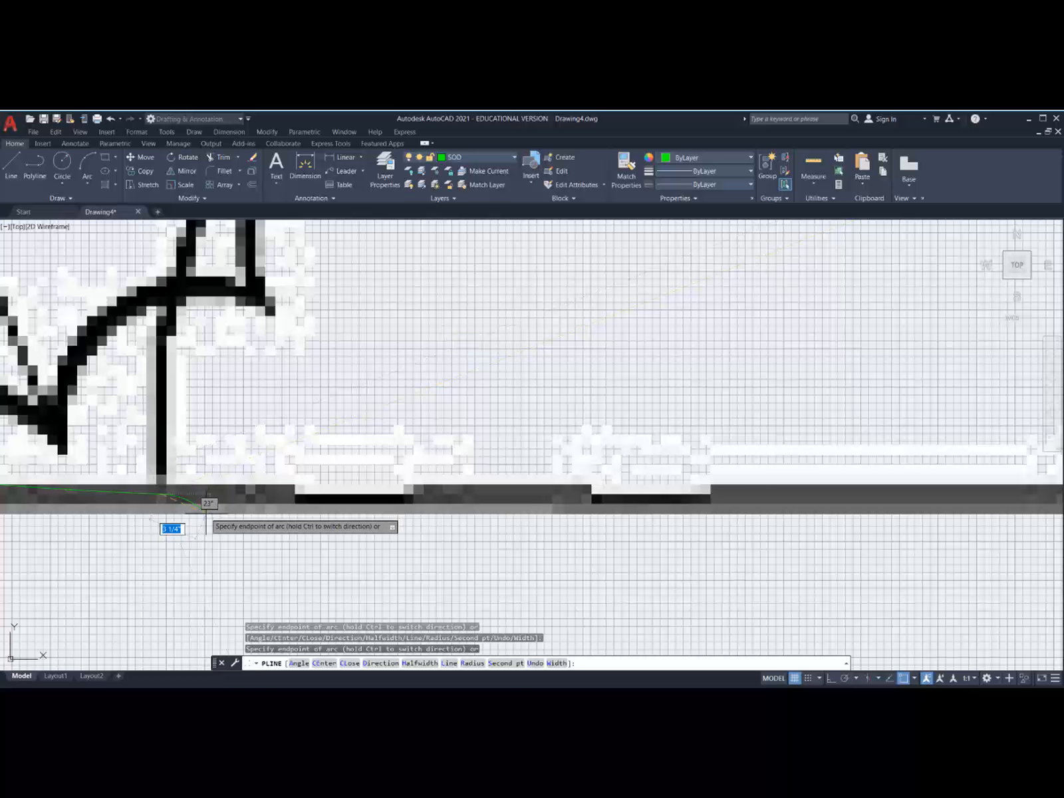
Step: Switch the polyline back to Line and draw a straight segment along the lower lot line to the lot's corner
{"action": "type", "text": "l"}
{"action": "key", "text": "Return"}
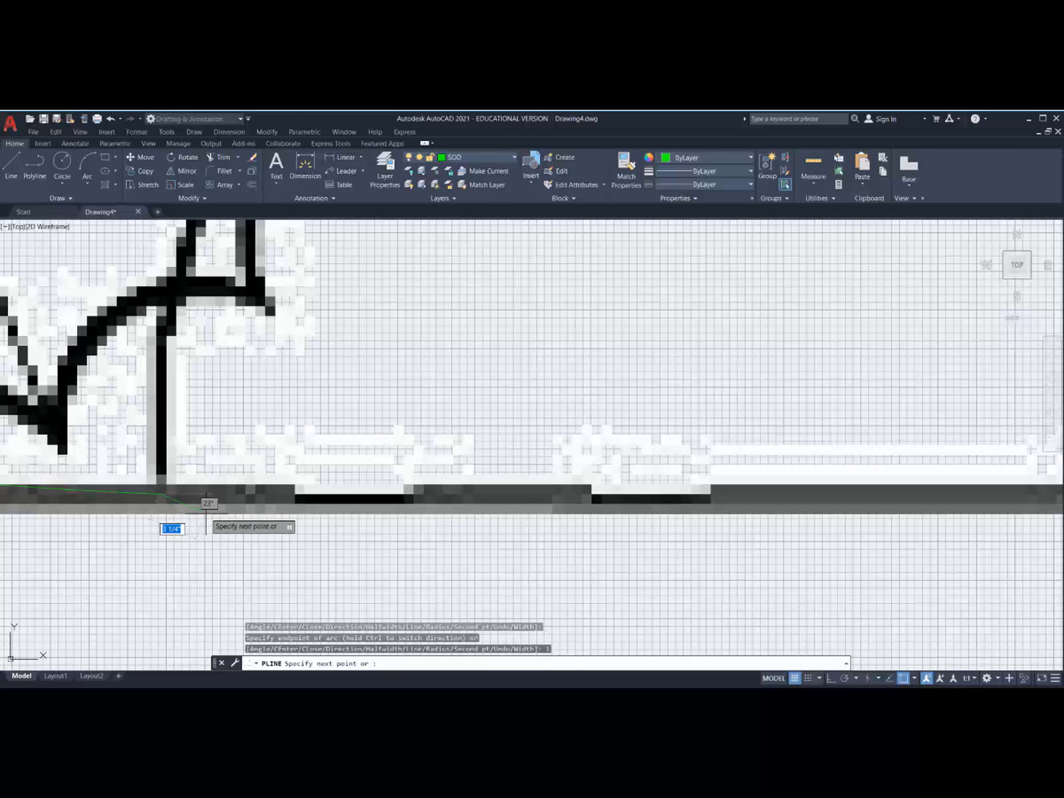
{"action": "scroll", "coordinate": [208, 509], "scroll_direction": "down", "scroll_amount": 5}
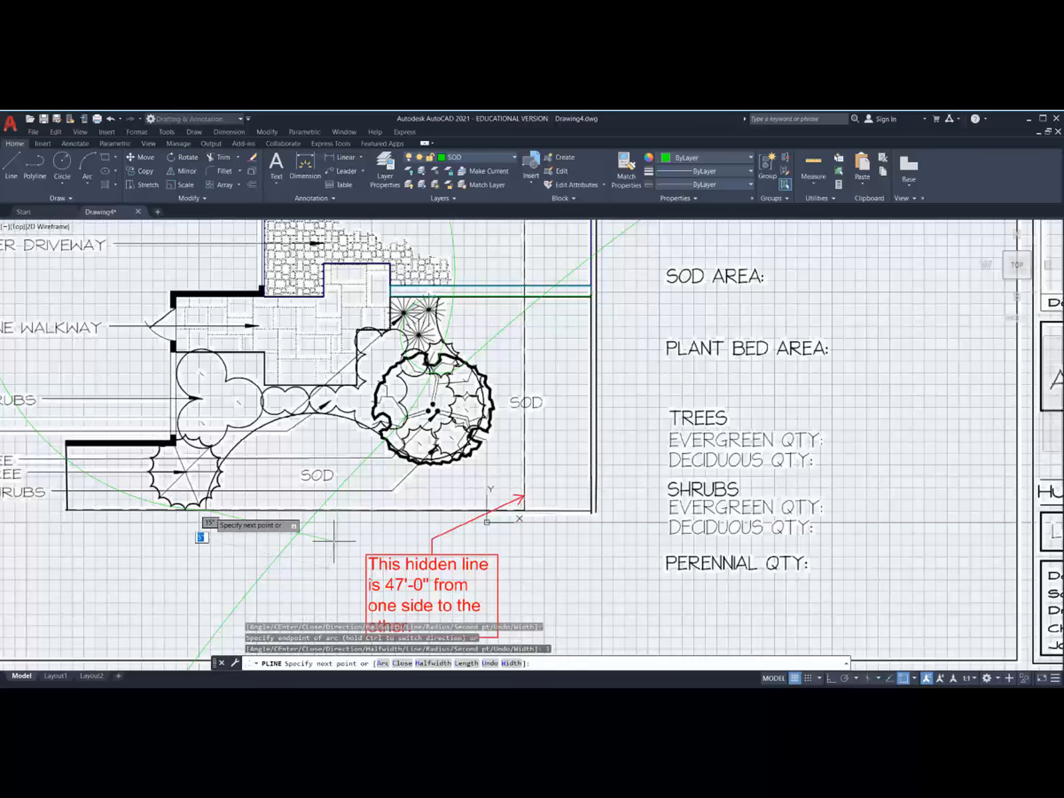
{"action": "scroll", "coordinate": [598, 523], "scroll_direction": "up", "scroll_amount": 3}
{"action": "scroll", "coordinate": [589, 491], "scroll_direction": "up", "scroll_amount": 4}
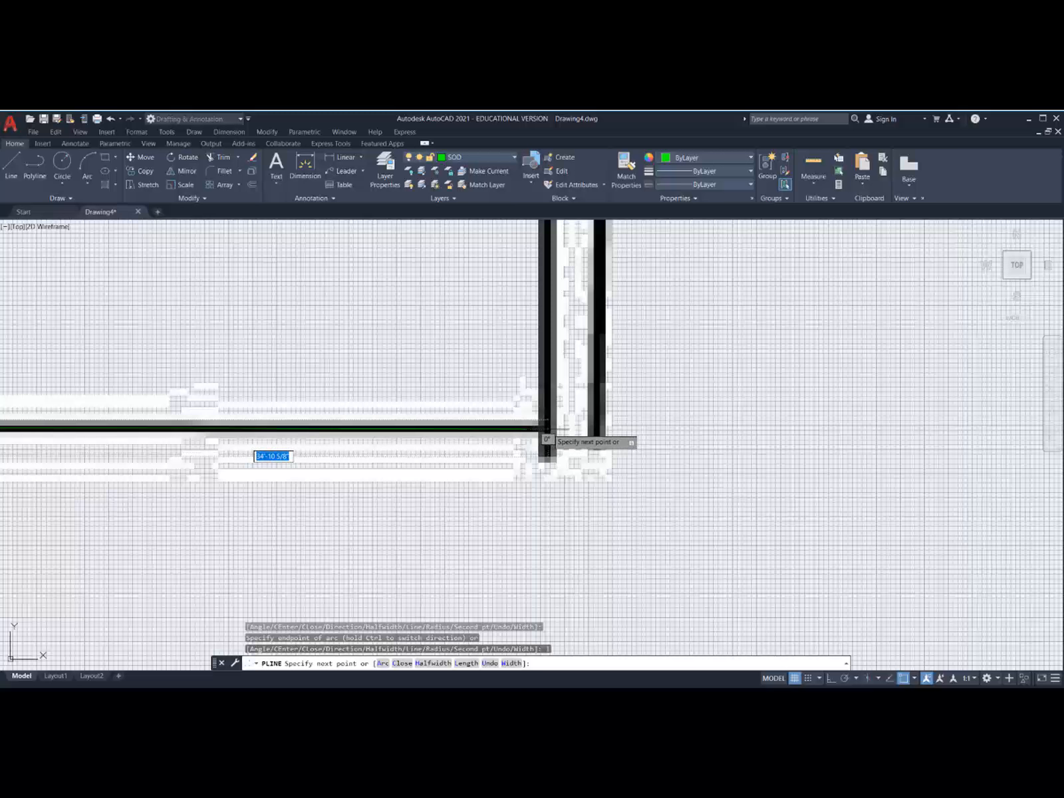
{"action": "scroll", "coordinate": [545, 431], "scroll_direction": "up", "scroll_amount": 5}
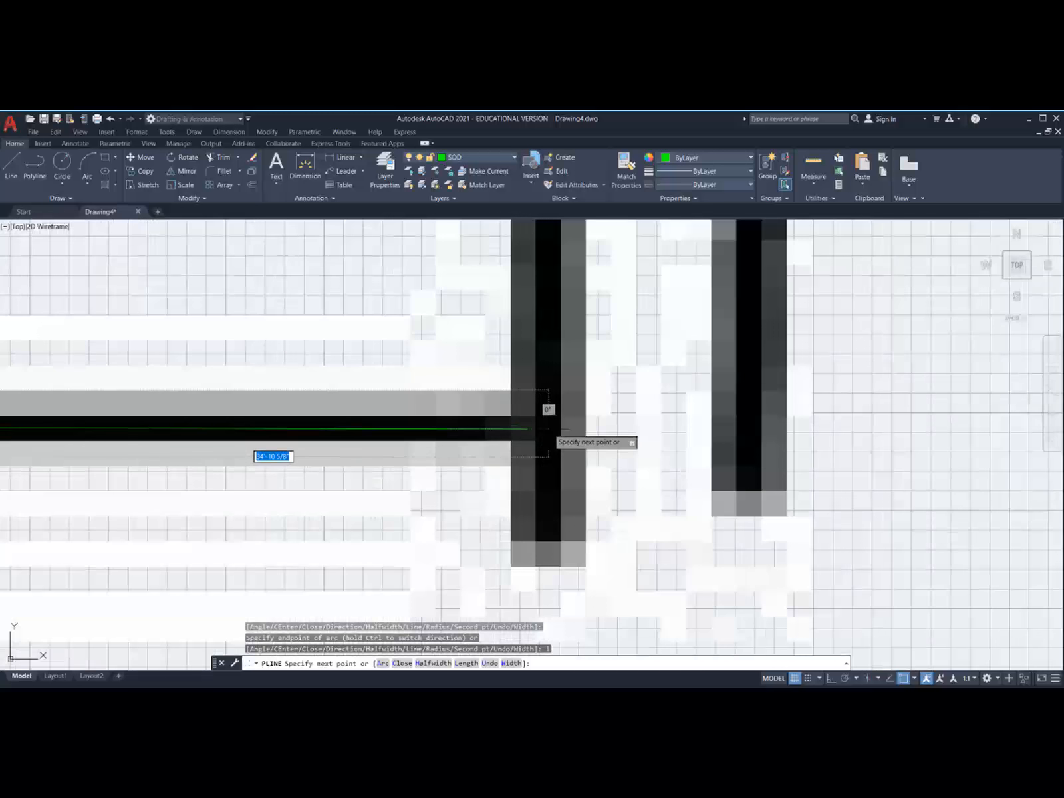
{"action": "left_click", "coordinate": [548, 429]}
Step: Run the polyline up the property line to its starting endpoint at the soldier course corner and finish it
{"action": "scroll", "coordinate": [546, 404], "scroll_direction": "down", "scroll_amount": 6}
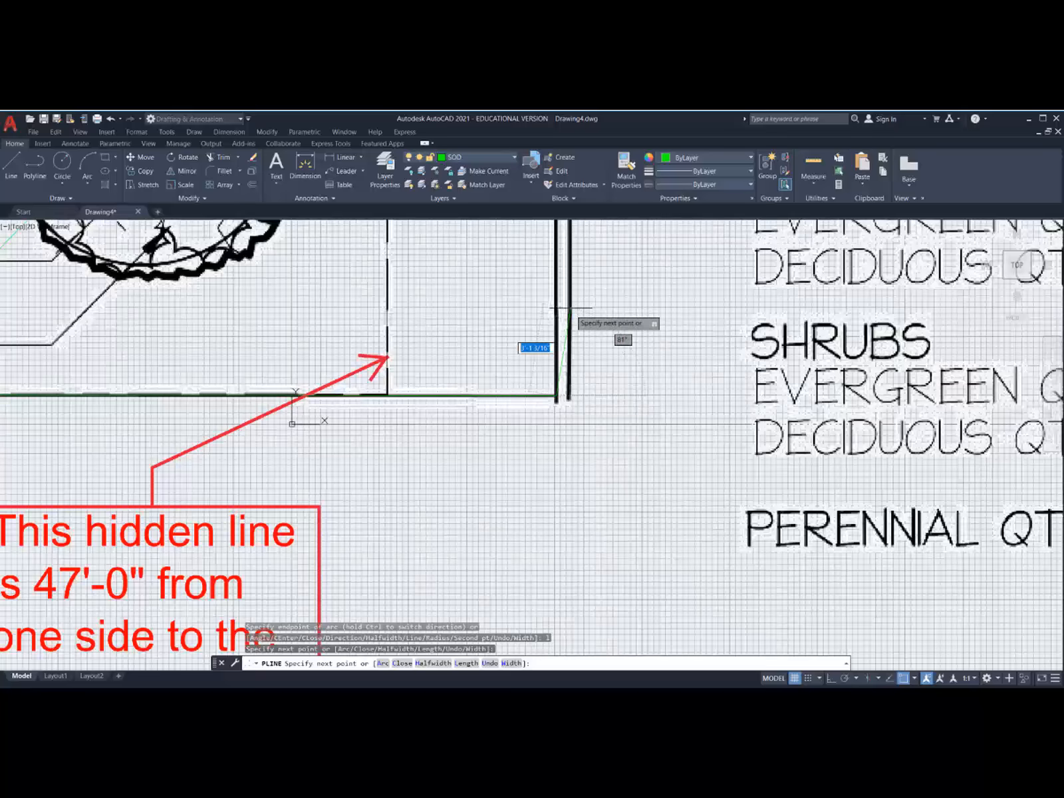
{"action": "middle_click_drag", "start_coordinate": [570, 308], "coordinate": [410, 797]}
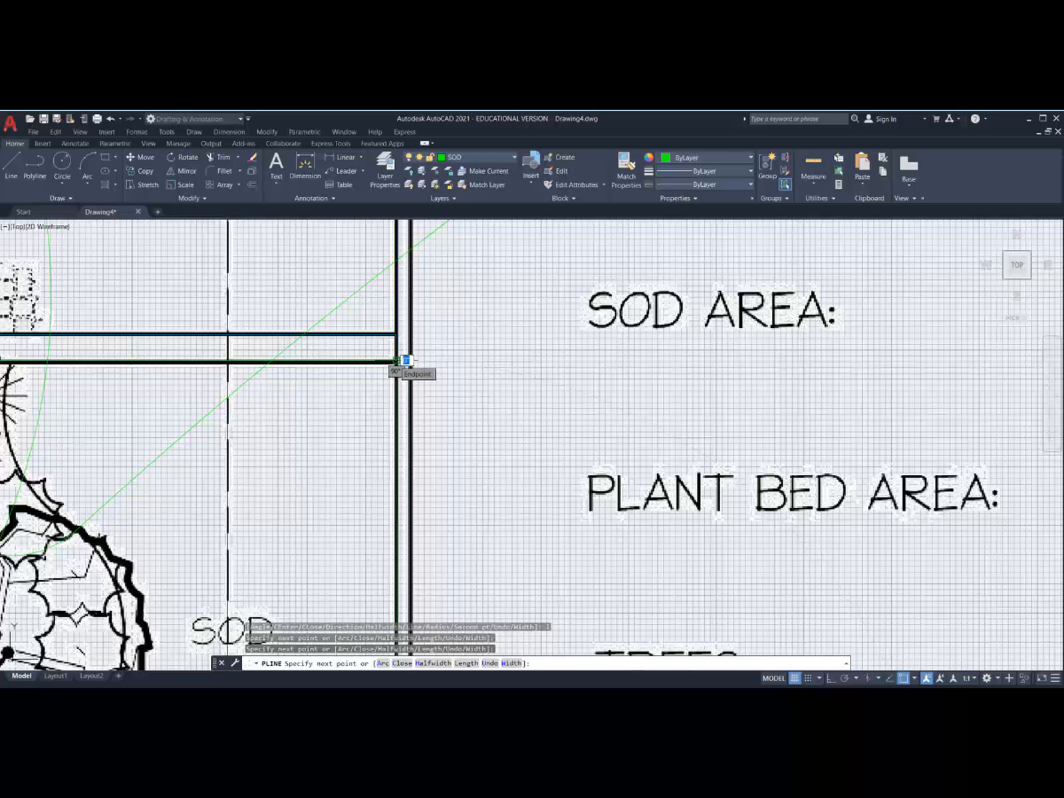
{"action": "left_click", "coordinate": [397, 361]}
{"action": "key", "text": "Return"}
Step: Select the sod polyline and stretch its first arc's midpoint onto the bed edge between the spiky shrubs and the large tree
{"action": "scroll", "coordinate": [490, 296], "scroll_direction": "down", "scroll_amount": 5}
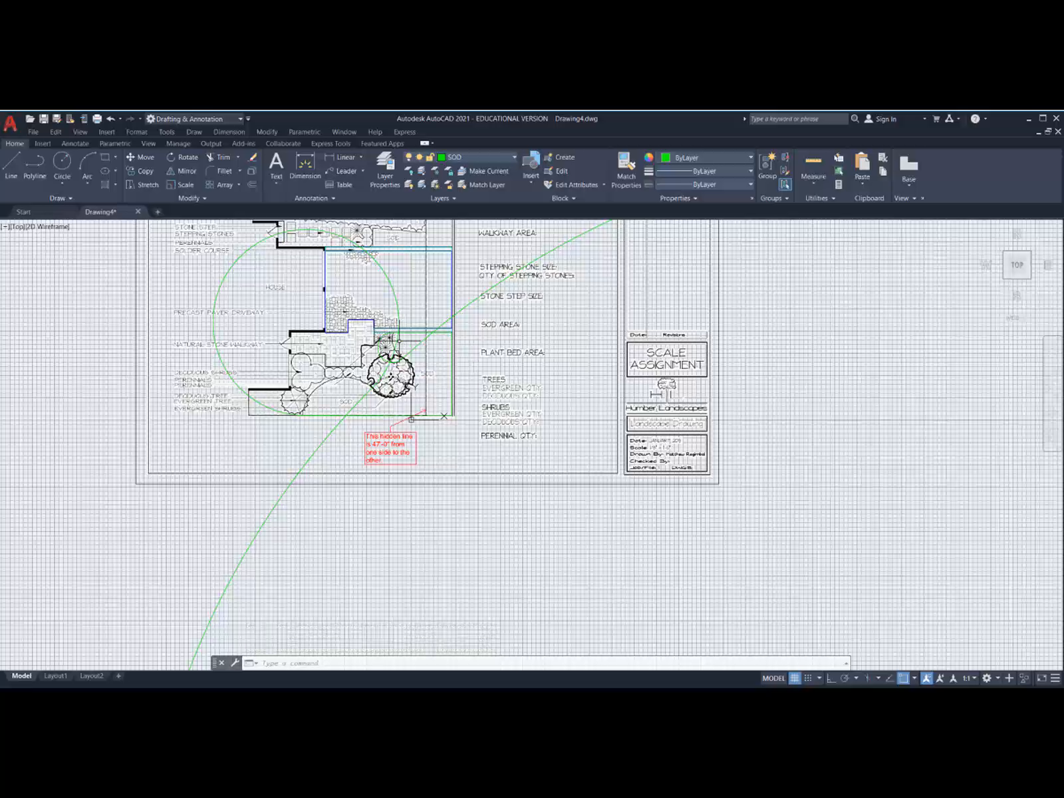
{"action": "scroll", "coordinate": [392, 349], "scroll_direction": "up", "scroll_amount": 8}
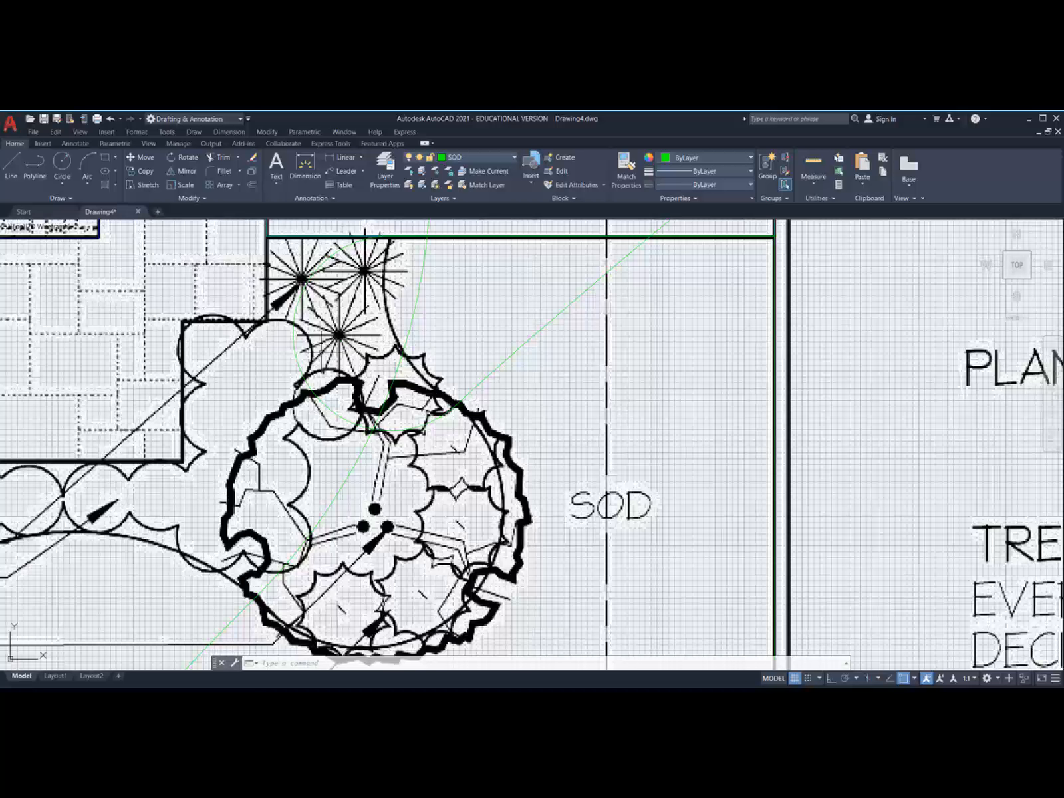
{"action": "left_click", "coordinate": [297, 362]}
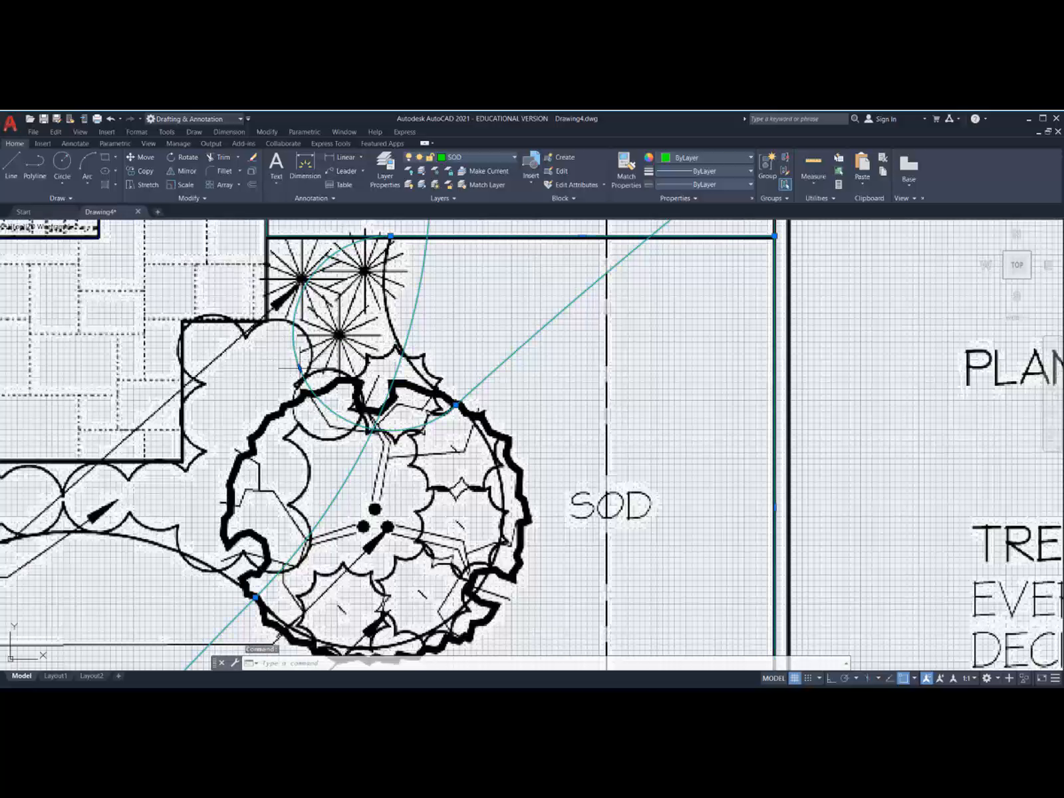
{"action": "mouse_move", "coordinate": [300, 368]}
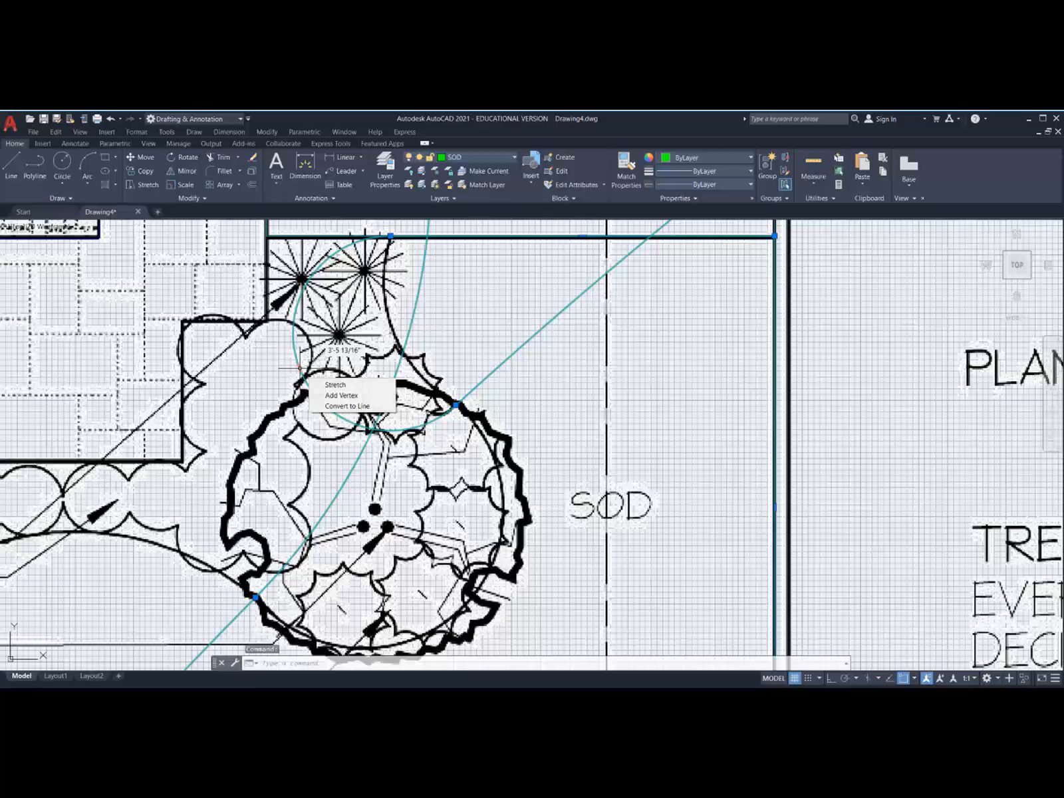
{"action": "left_click", "coordinate": [299, 368]}
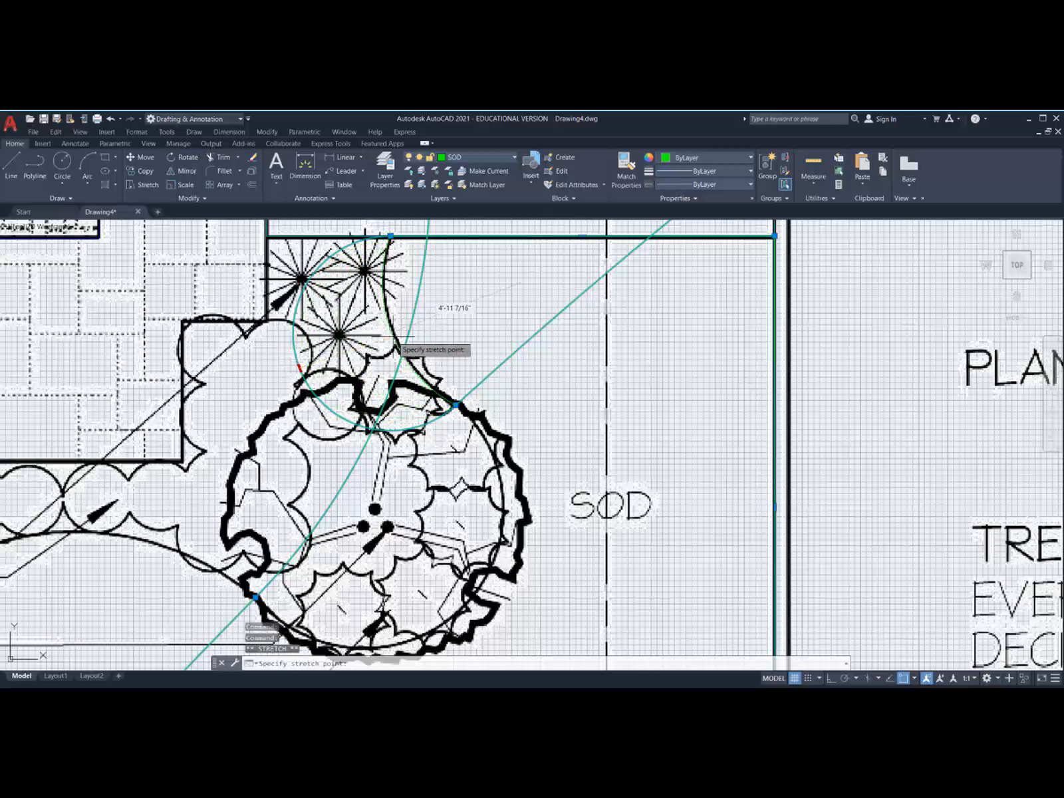
{"action": "scroll", "coordinate": [400, 348], "scroll_direction": "up", "scroll_amount": 5}
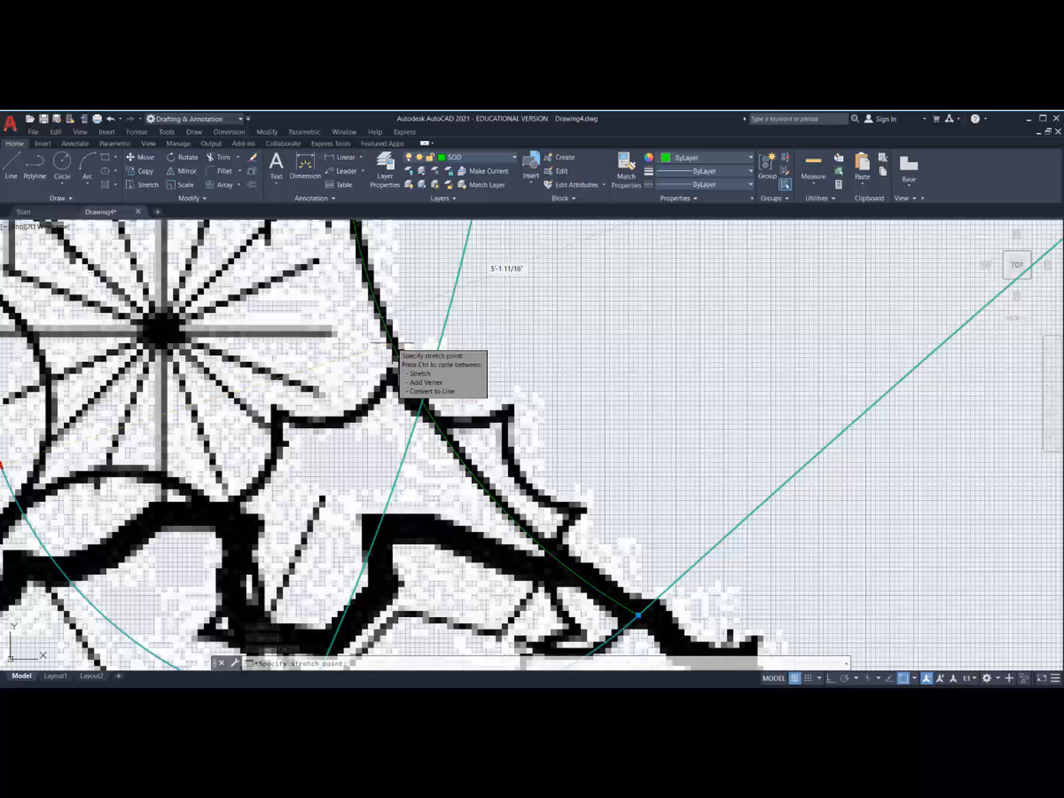
{"action": "left_click", "coordinate": [389, 343]}
{"action": "scroll", "coordinate": [389, 343], "scroll_direction": "down", "scroll_amount": 3}
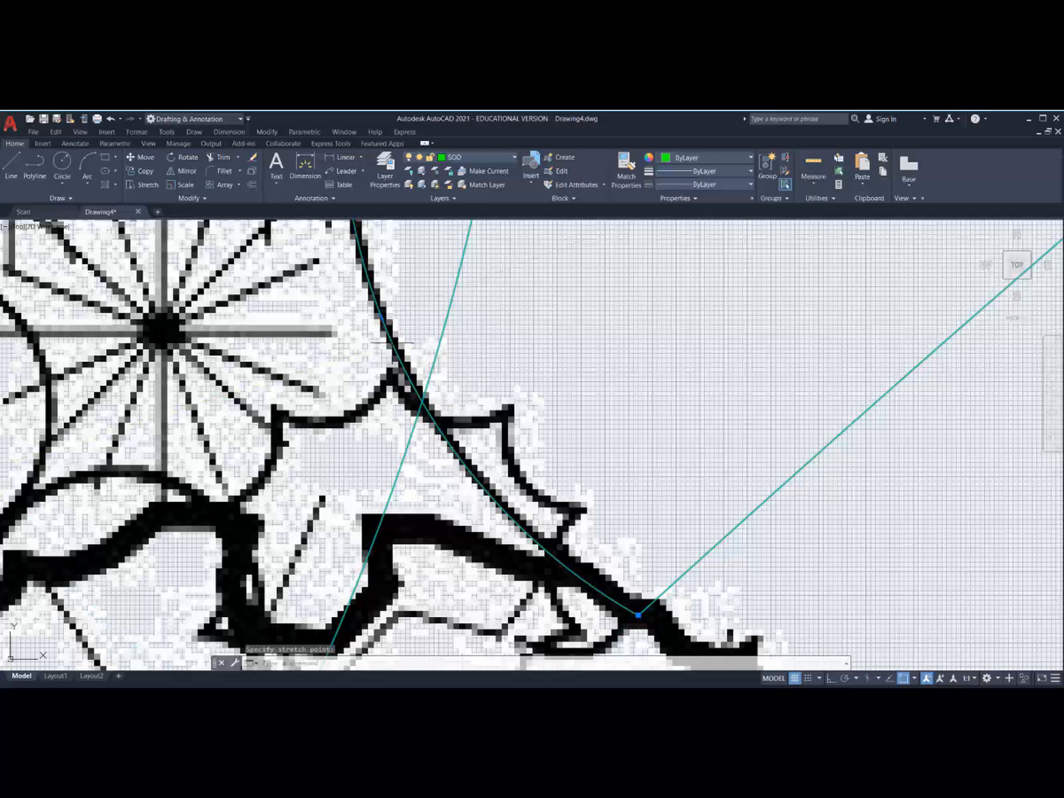
Step: Stretch the midpoint of the sod polyline's oversized second arc onto the bed edge at the large tree's lower-right side
{"action": "scroll", "coordinate": [389, 344], "scroll_direction": "down", "scroll_amount": 3}
{"action": "scroll", "coordinate": [392, 342], "scroll_direction": "down", "scroll_amount": 3}
{"action": "mouse_move", "coordinate": [393, 344]}
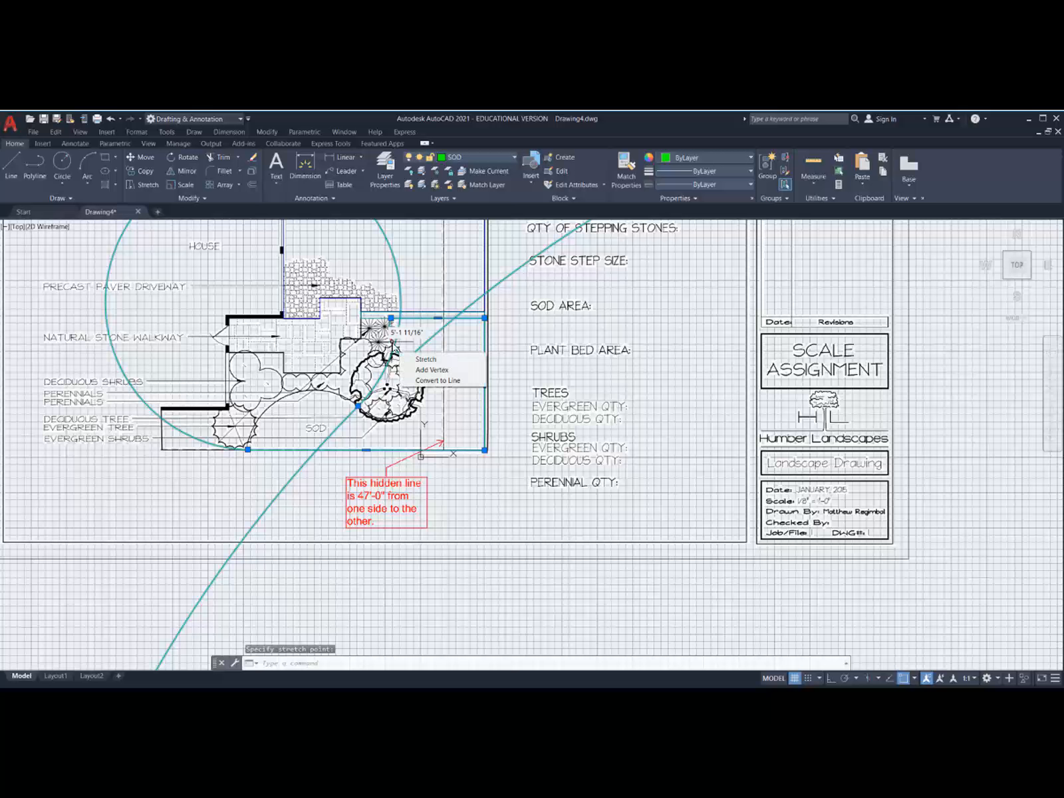
{"action": "scroll", "coordinate": [594, 351], "scroll_direction": "down", "scroll_amount": 5}
{"action": "scroll", "coordinate": [668, 399], "scroll_direction": "down", "scroll_amount": 4}
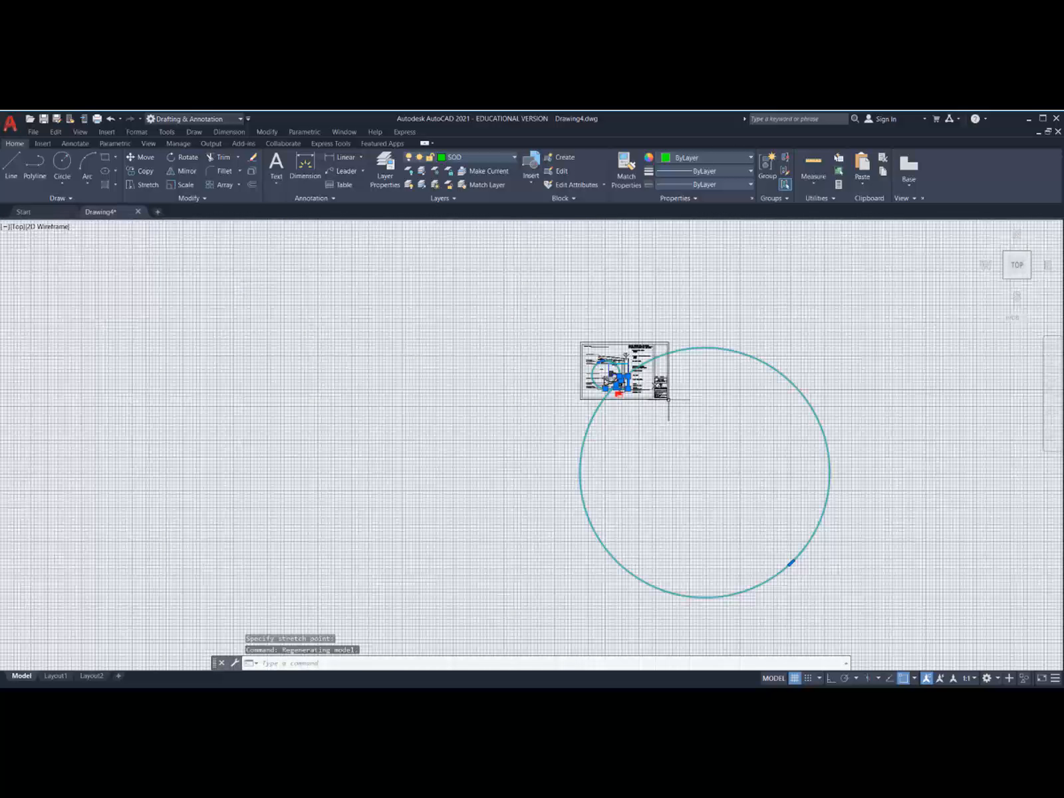
{"action": "left_click", "coordinate": [792, 563]}
{"action": "scroll", "coordinate": [638, 386], "scroll_direction": "up", "scroll_amount": 6}
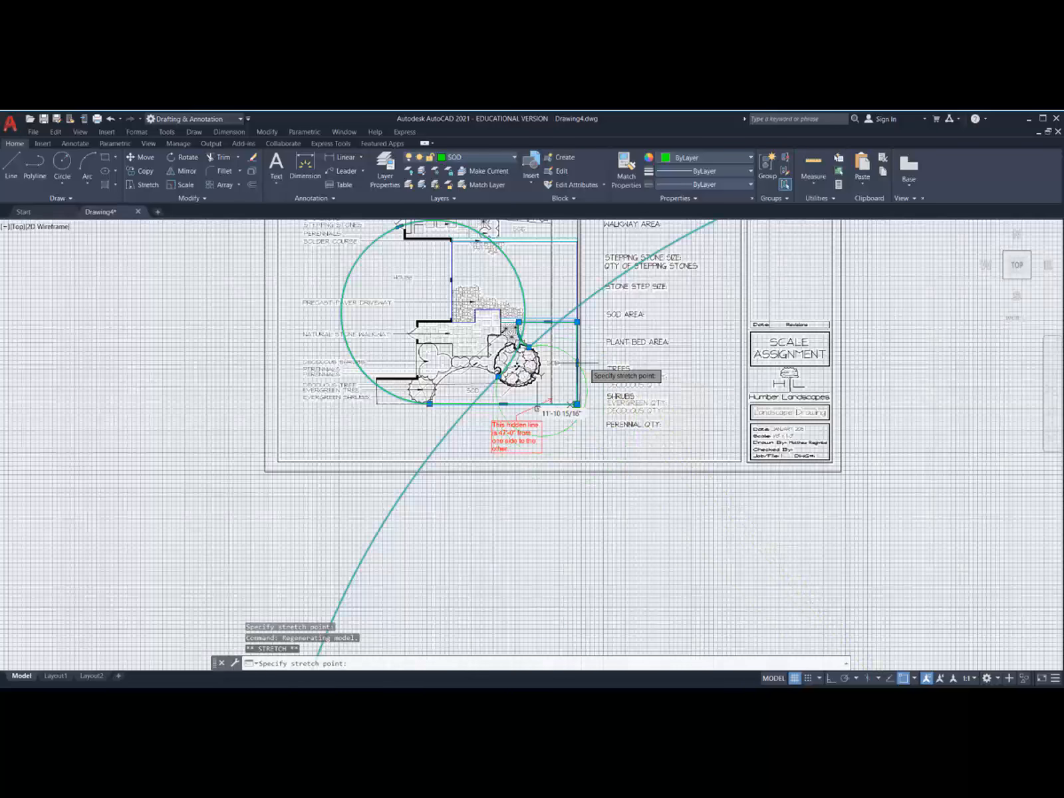
{"action": "scroll", "coordinate": [535, 376], "scroll_direction": "up", "scroll_amount": 6}
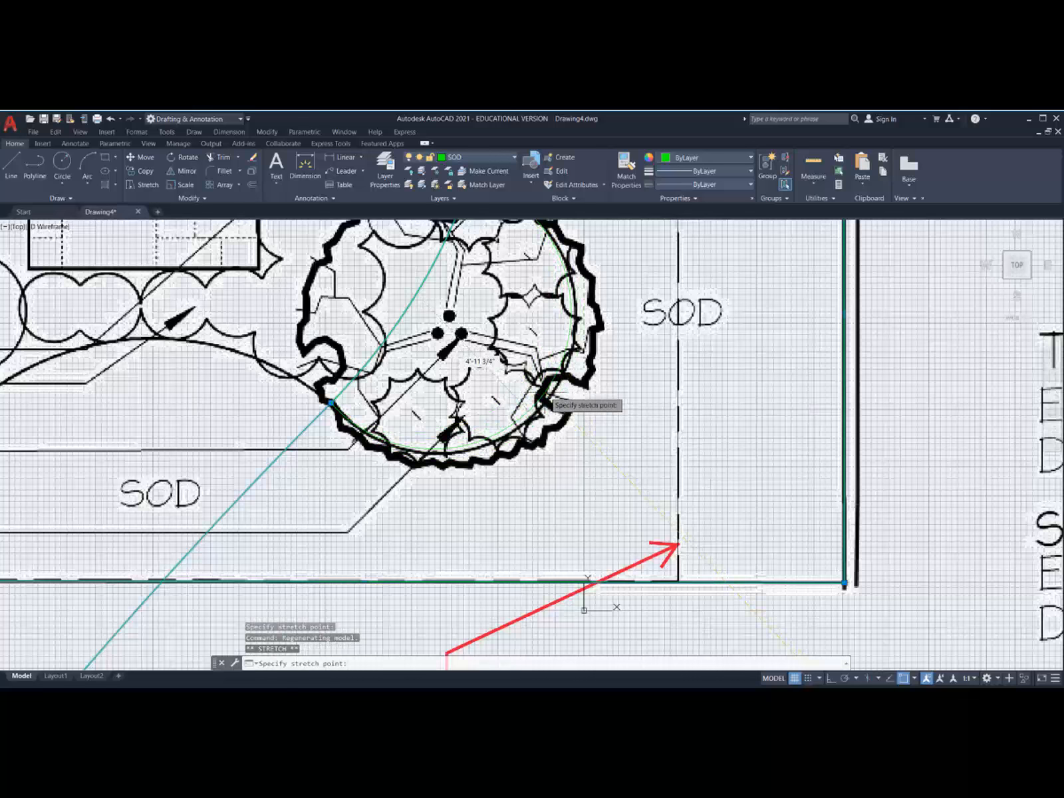
{"action": "scroll", "coordinate": [549, 399], "scroll_direction": "up", "scroll_amount": 5}
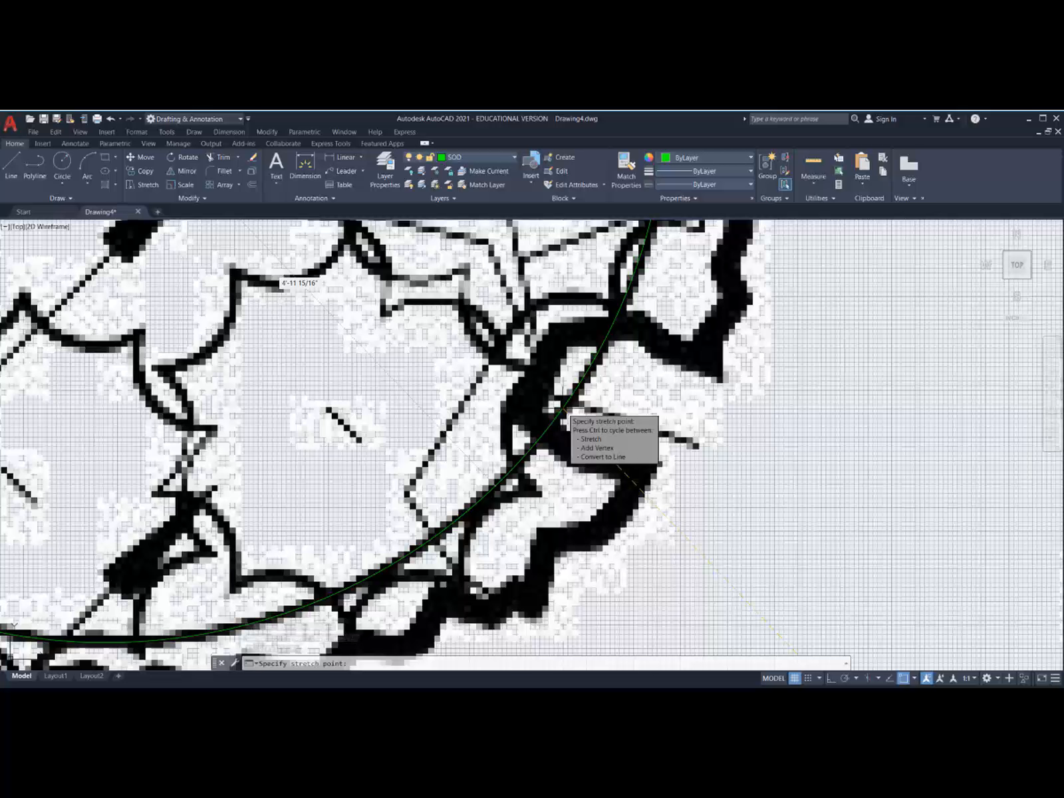
{"action": "left_click", "coordinate": [566, 413]}
{"action": "scroll", "coordinate": [566, 413], "scroll_direction": "down", "scroll_amount": 2}
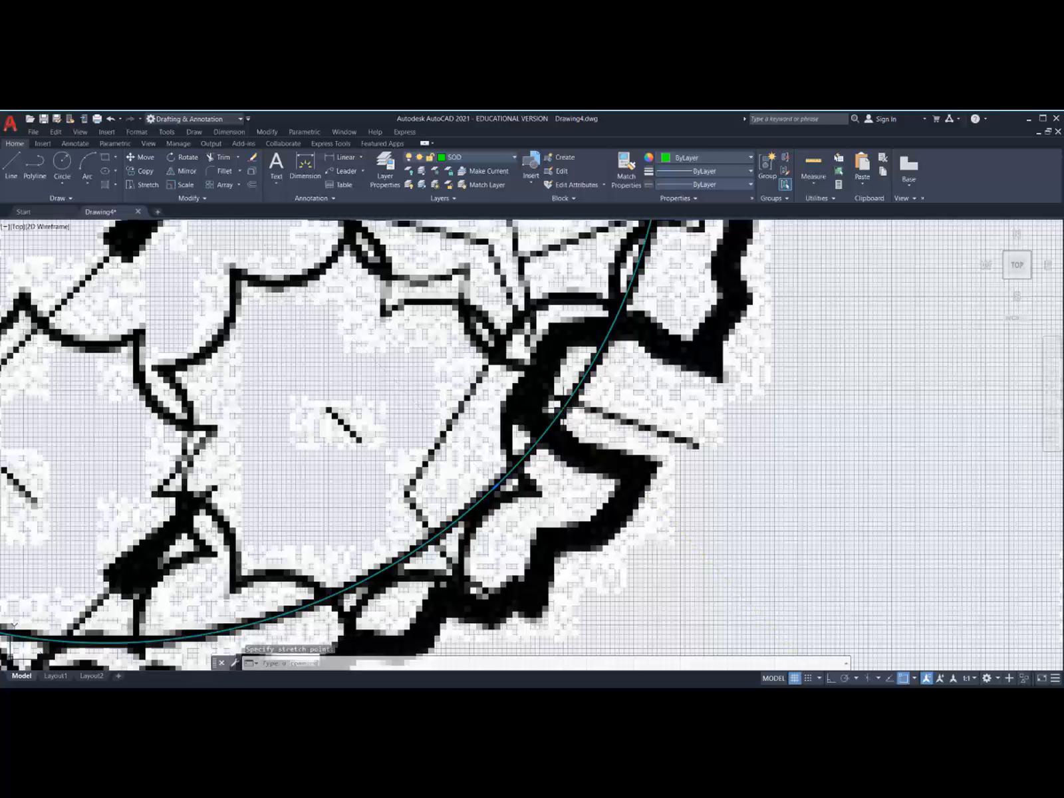
Step: Stretch the third arc's midpoint onto the curved bed edge between the large tree and the evergreen tree
{"action": "scroll", "coordinate": [569, 392], "scroll_direction": "down", "scroll_amount": 3}
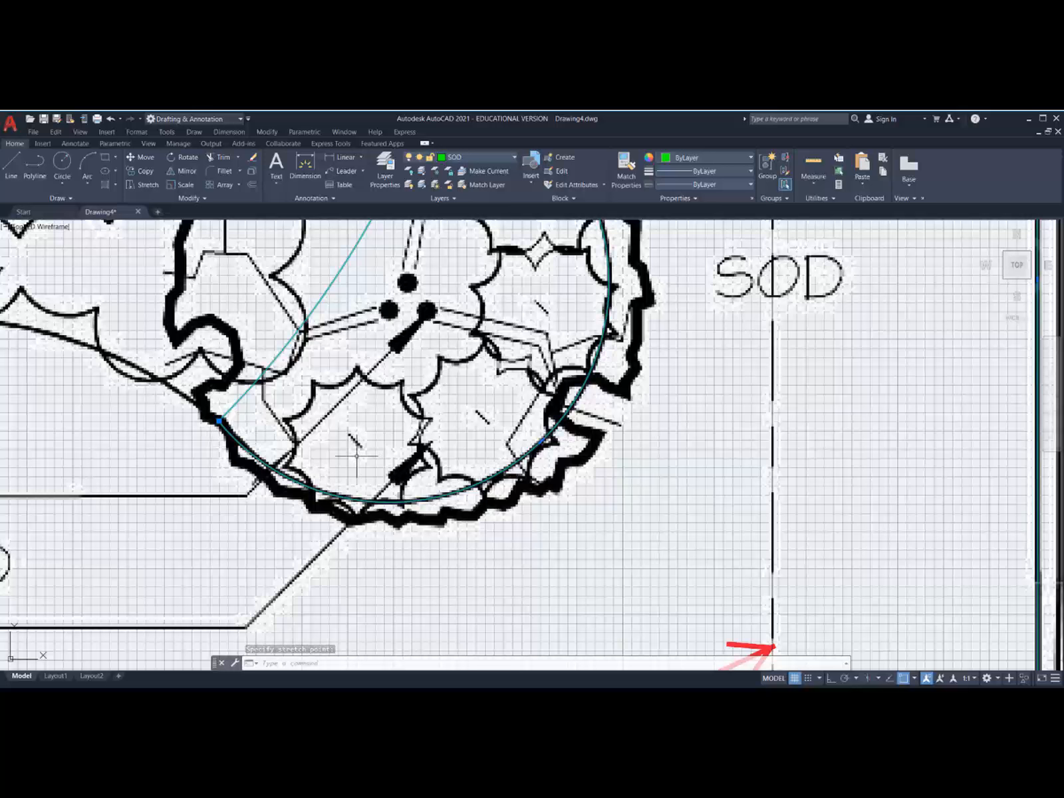
{"action": "scroll", "coordinate": [374, 400], "scroll_direction": "down", "scroll_amount": 4}
{"action": "scroll", "coordinate": [443, 567], "scroll_direction": "down", "scroll_amount": 4}
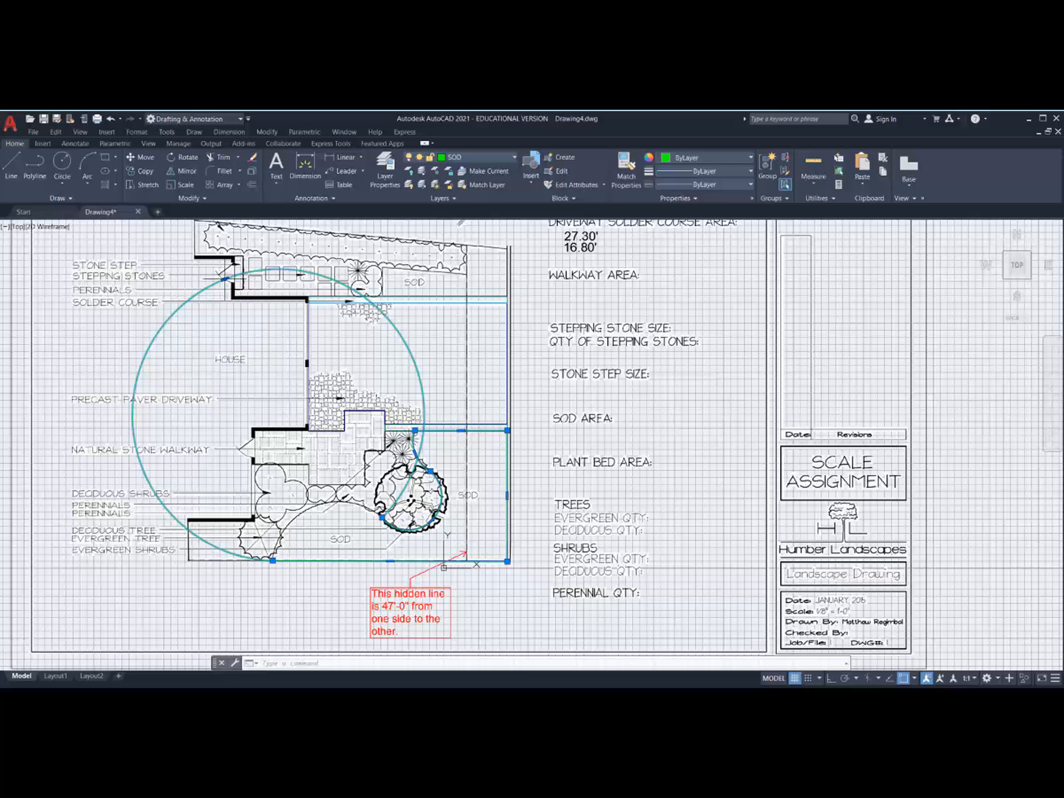
{"action": "left_click", "coordinate": [224, 278]}
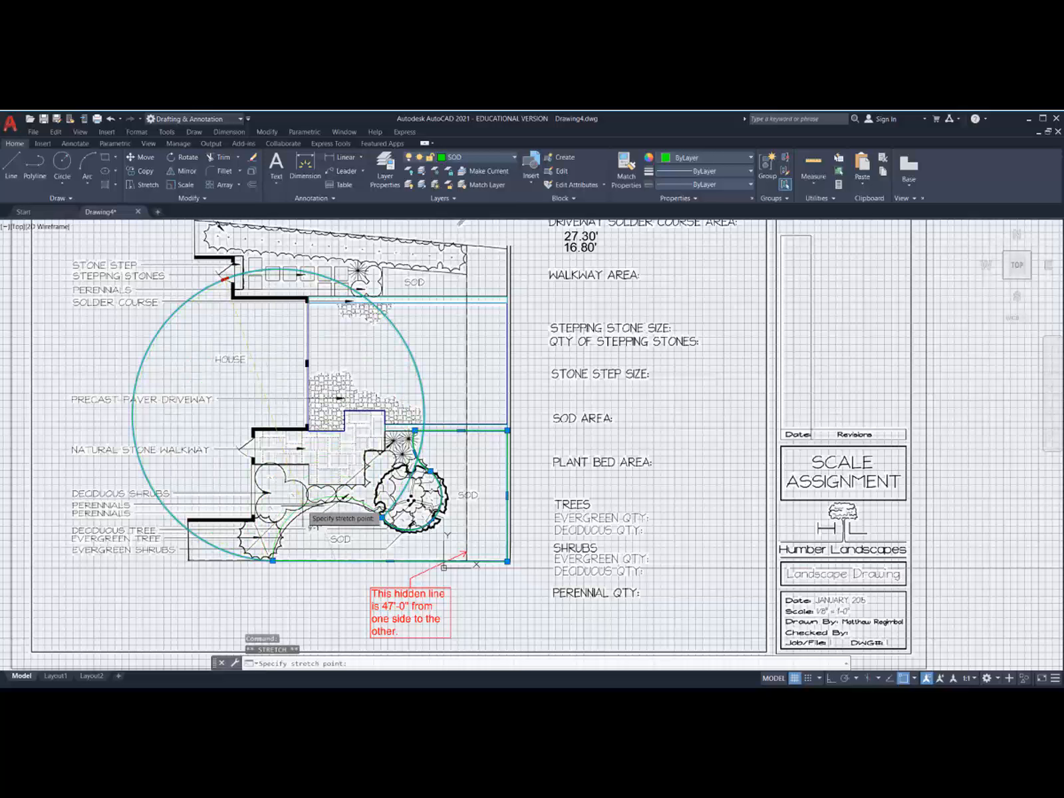
{"action": "scroll", "coordinate": [295, 508], "scroll_direction": "up", "scroll_amount": 6}
{"action": "middle_click_drag", "start_coordinate": [373, 512], "coordinate": [256, 382]}
{"action": "scroll", "coordinate": [262, 369], "scroll_direction": "up", "scroll_amount": 4}
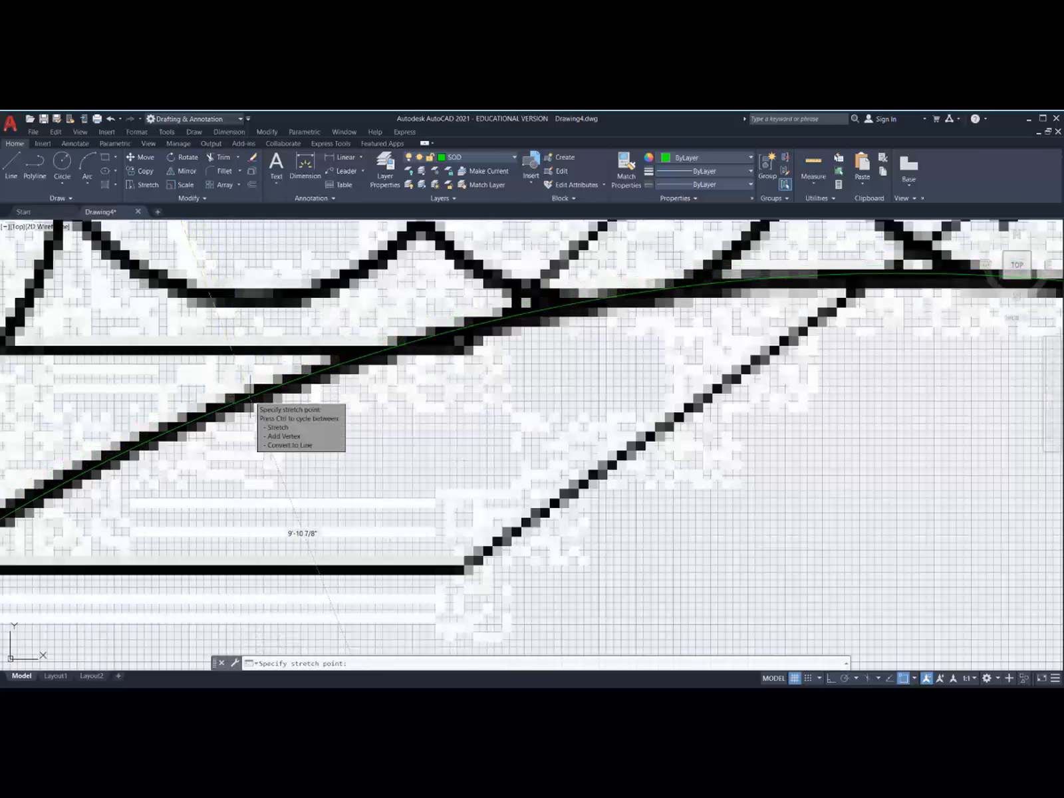
{"action": "left_click", "coordinate": [250, 392]}
{"action": "scroll", "coordinate": [399, 386], "scroll_direction": "down", "scroll_amount": 6}
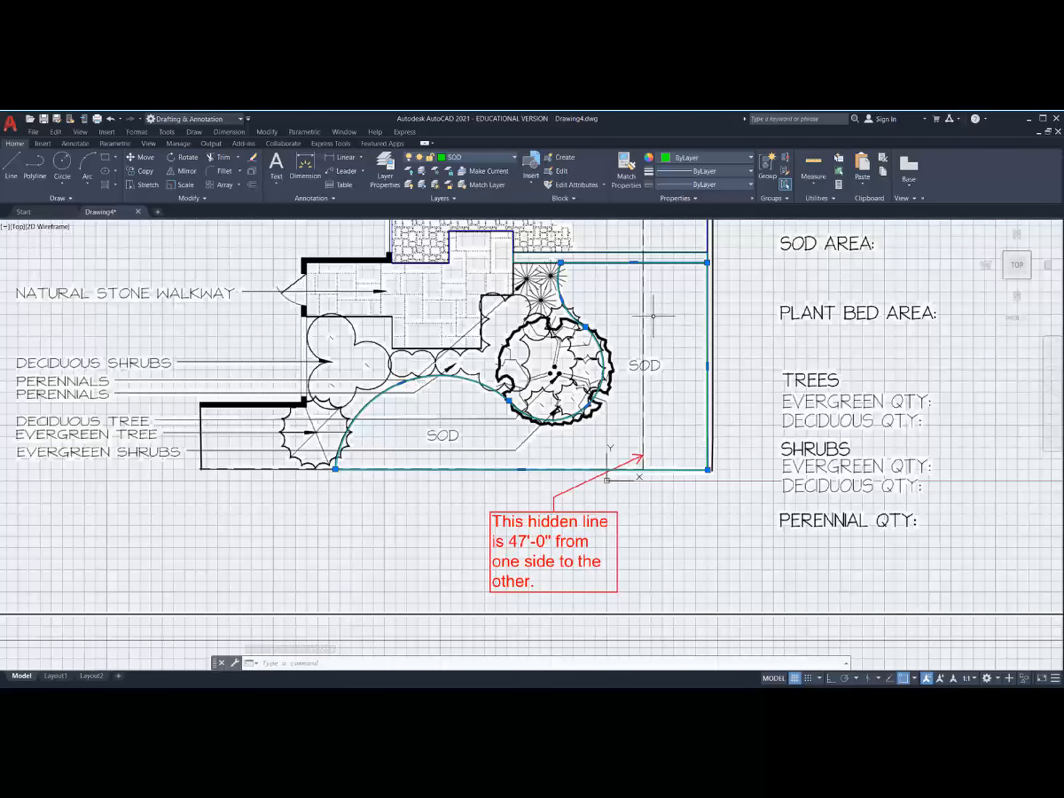
Step: Use PEDIT to set the sod polyline's width to 4 for all segments and end the command
{"action": "type", "text": "PEDI"}
{"action": "key", "text": "Return"}
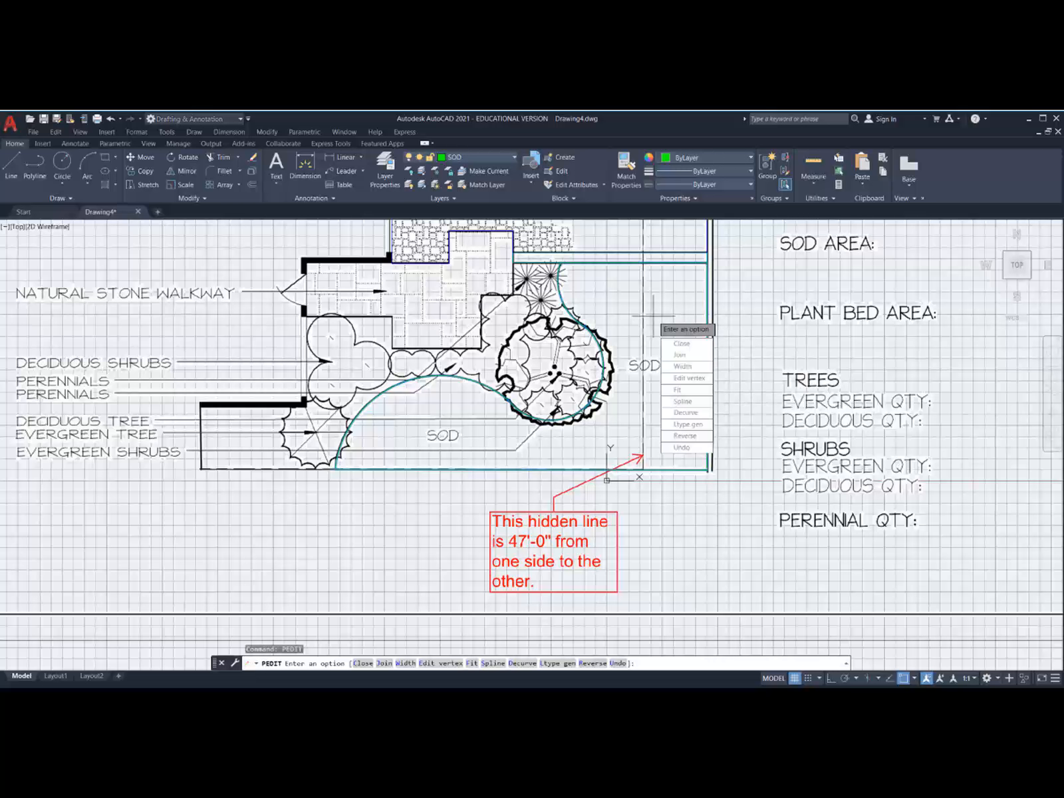
{"action": "type", "text": "w"}
{"action": "key", "text": "Return"}
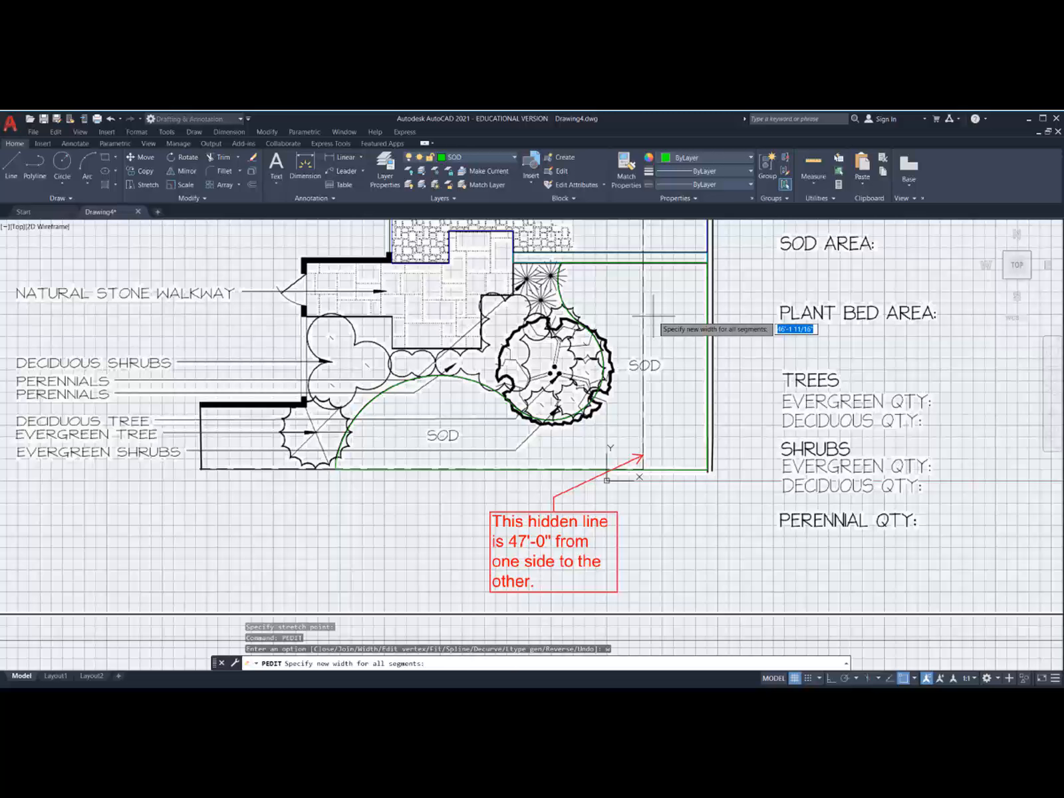
{"action": "type", "text": "4"}
{"action": "key", "text": "Return"}
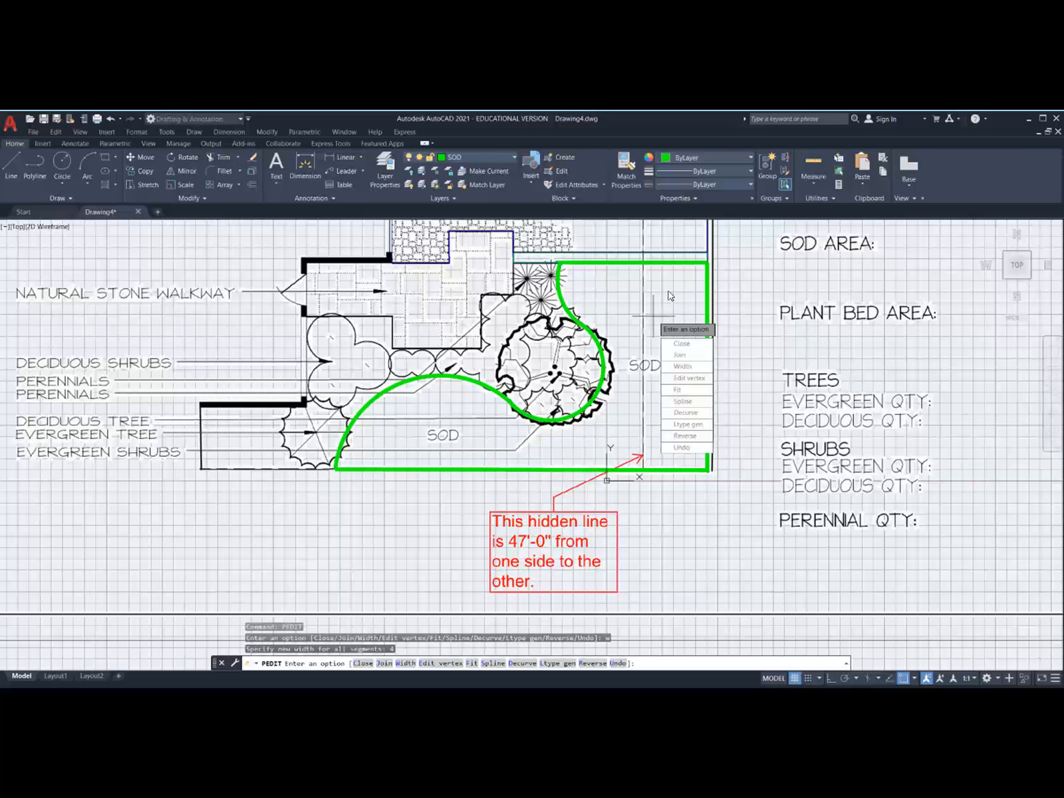
{"action": "scroll", "coordinate": [656, 358], "scroll_direction": "up", "scroll_amount": 4}
{"action": "scroll", "coordinate": [643, 403], "scroll_direction": "down", "scroll_amount": 4}
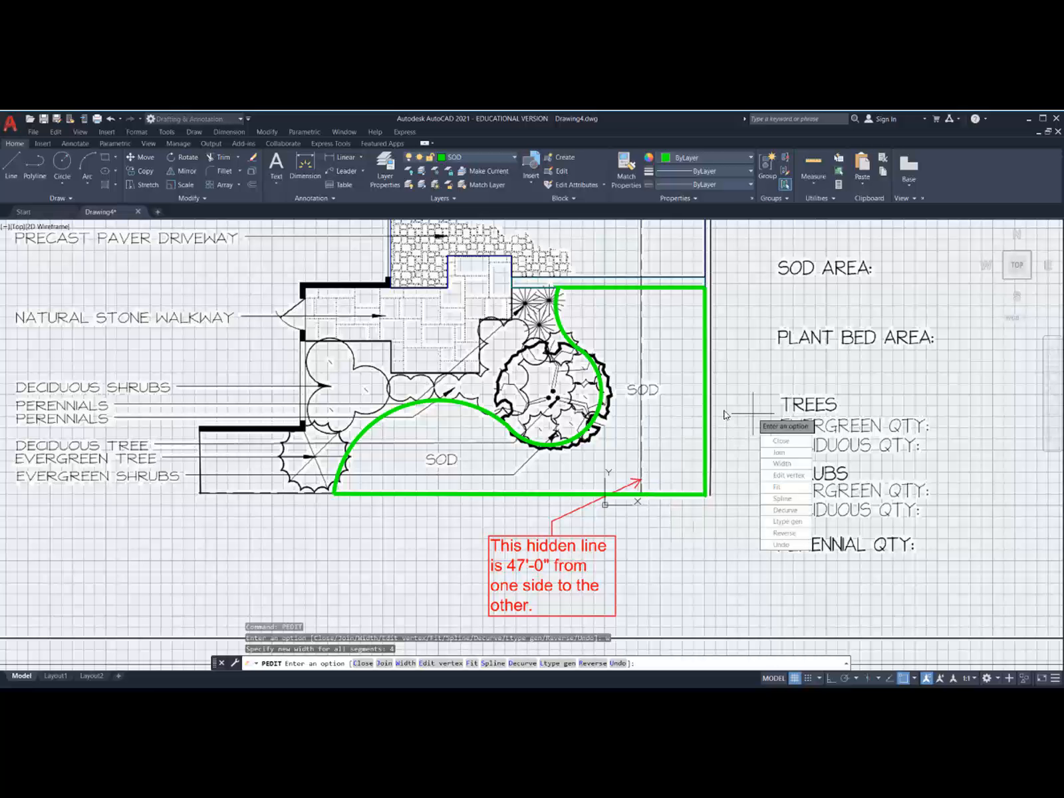
{"action": "key", "text": "Escape"}
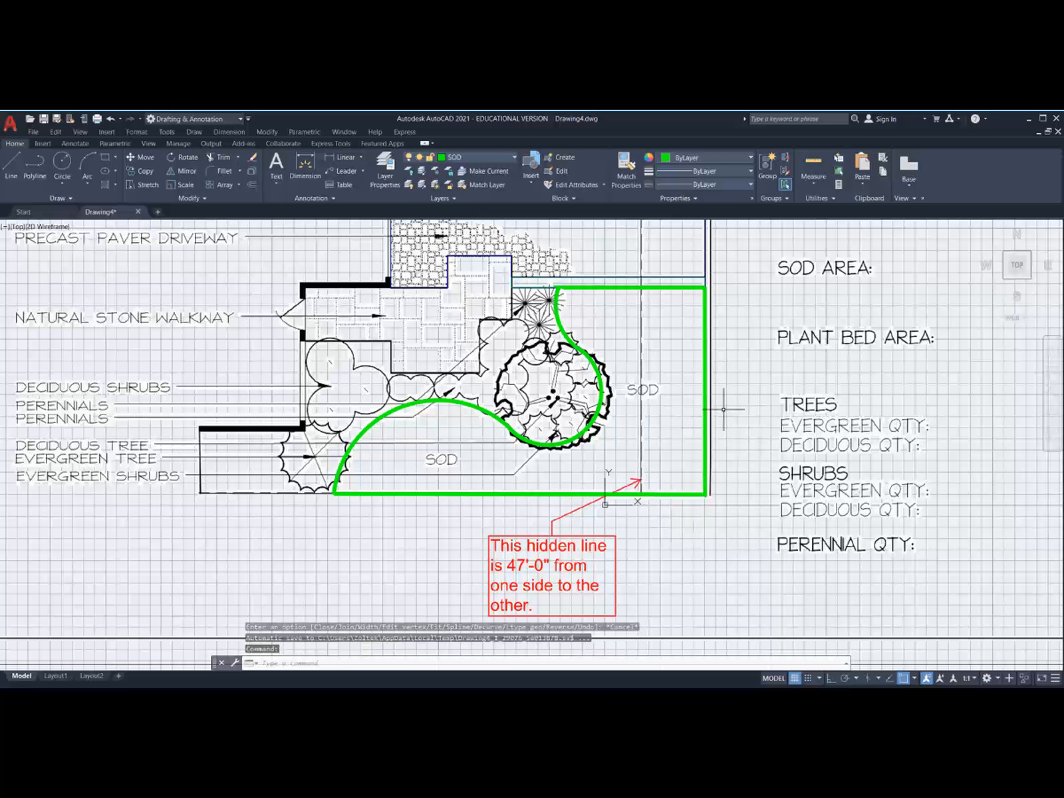
{"action": "left_click", "coordinate": [165, 132]}
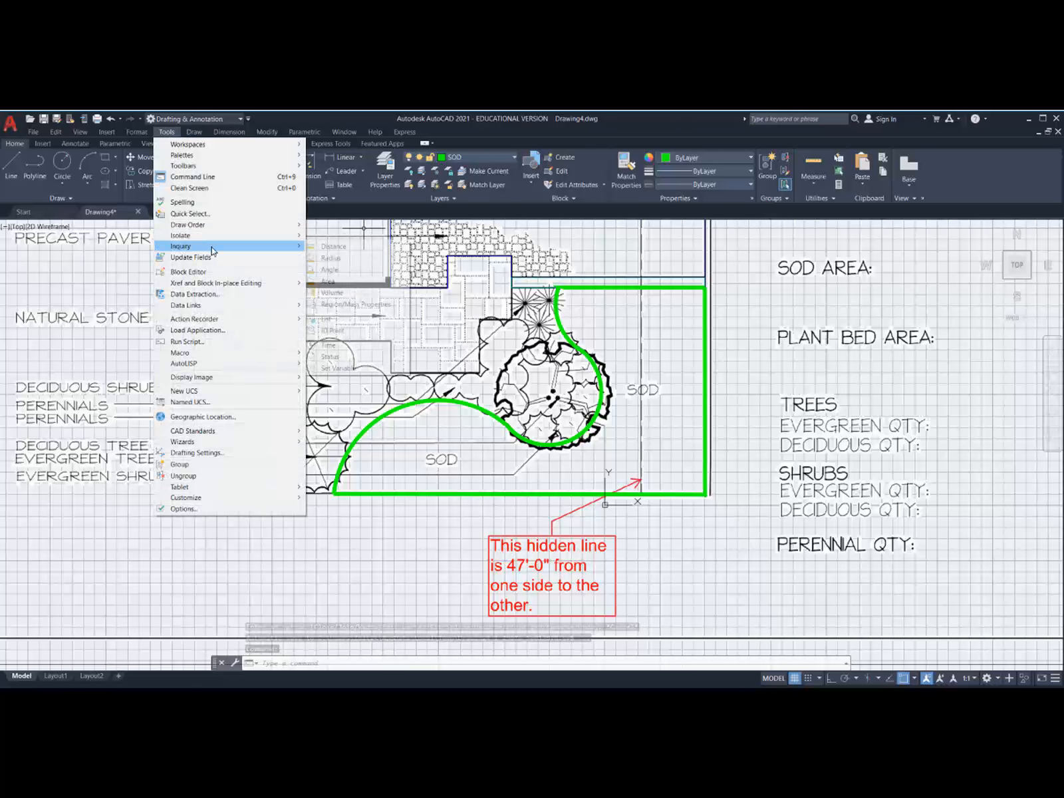
{"action": "mouse_move", "coordinate": [190, 247]}
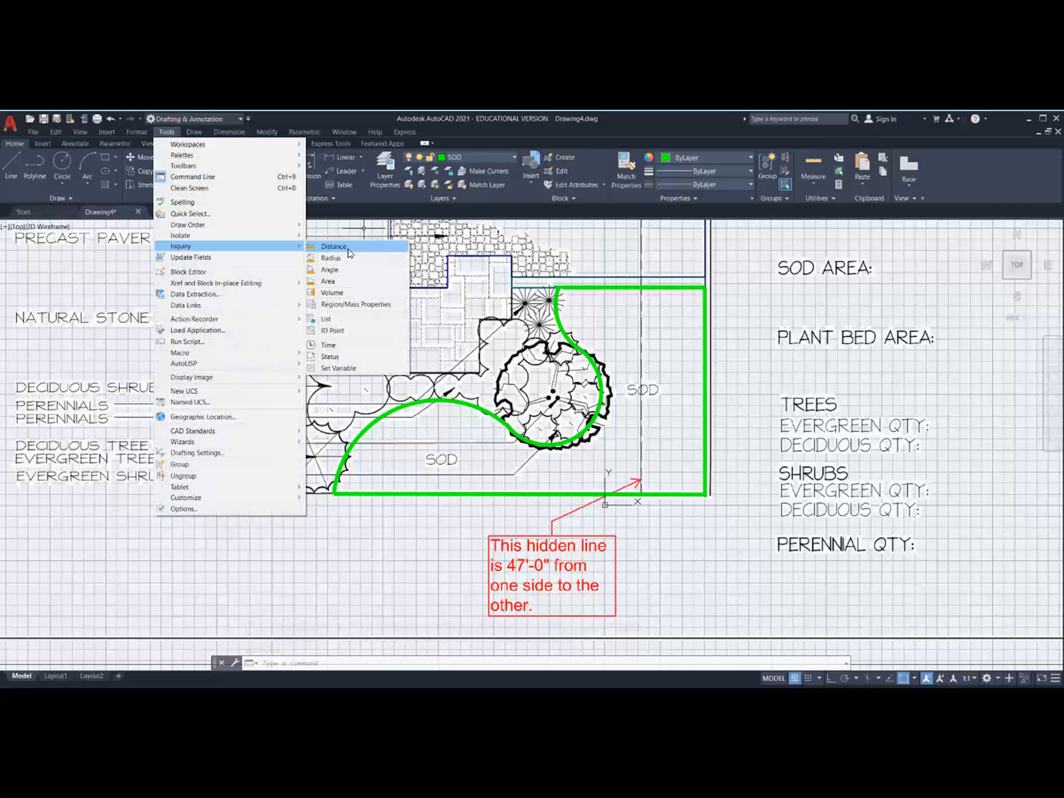
{"action": "left_click", "coordinate": [327, 281]}
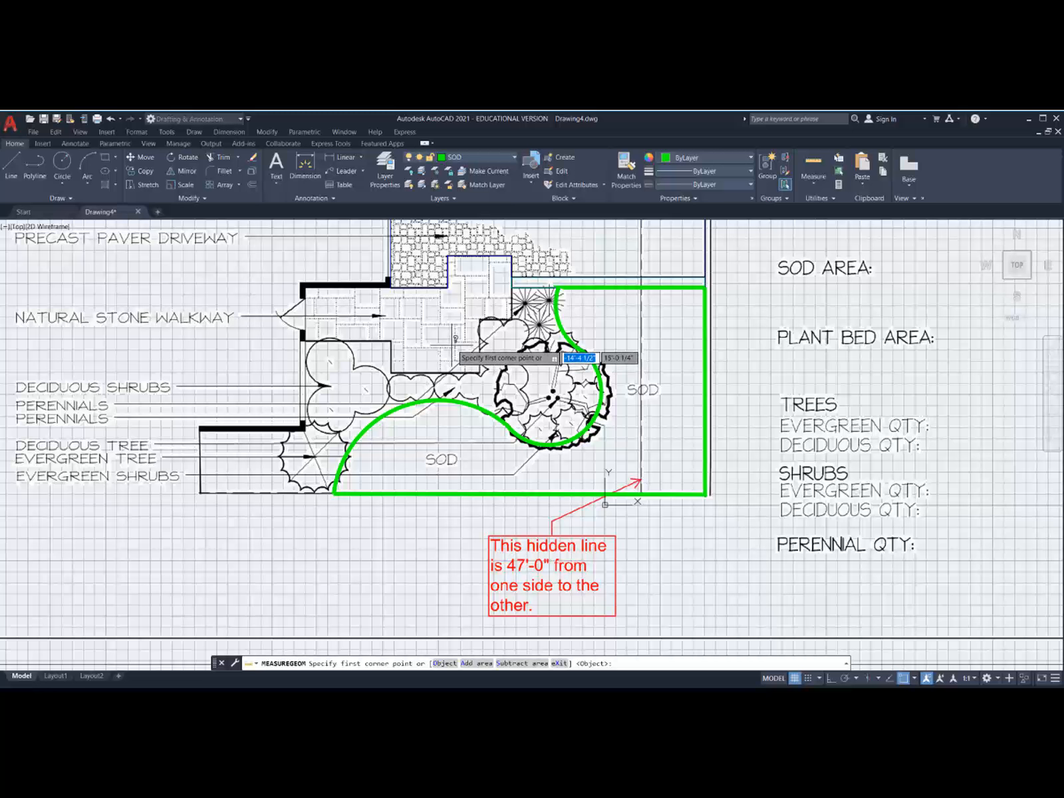
{"action": "type", "text": "o"}
{"action": "key", "text": "Return"}
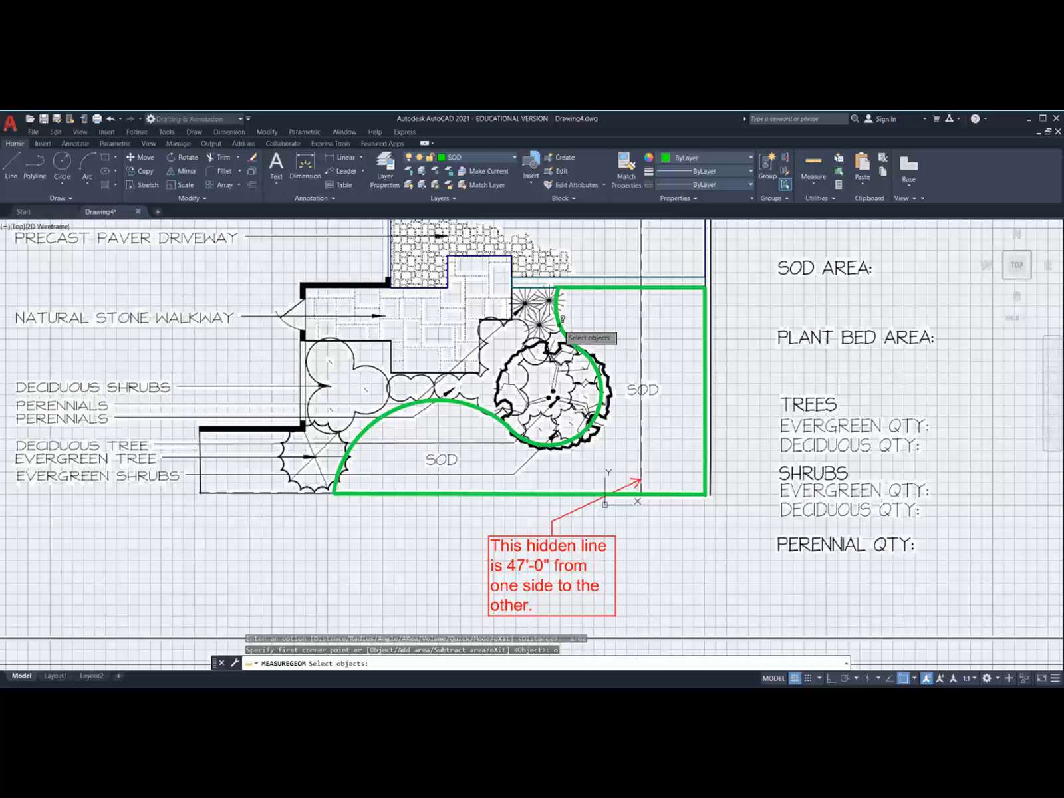
{"action": "key", "text": "Escape"}
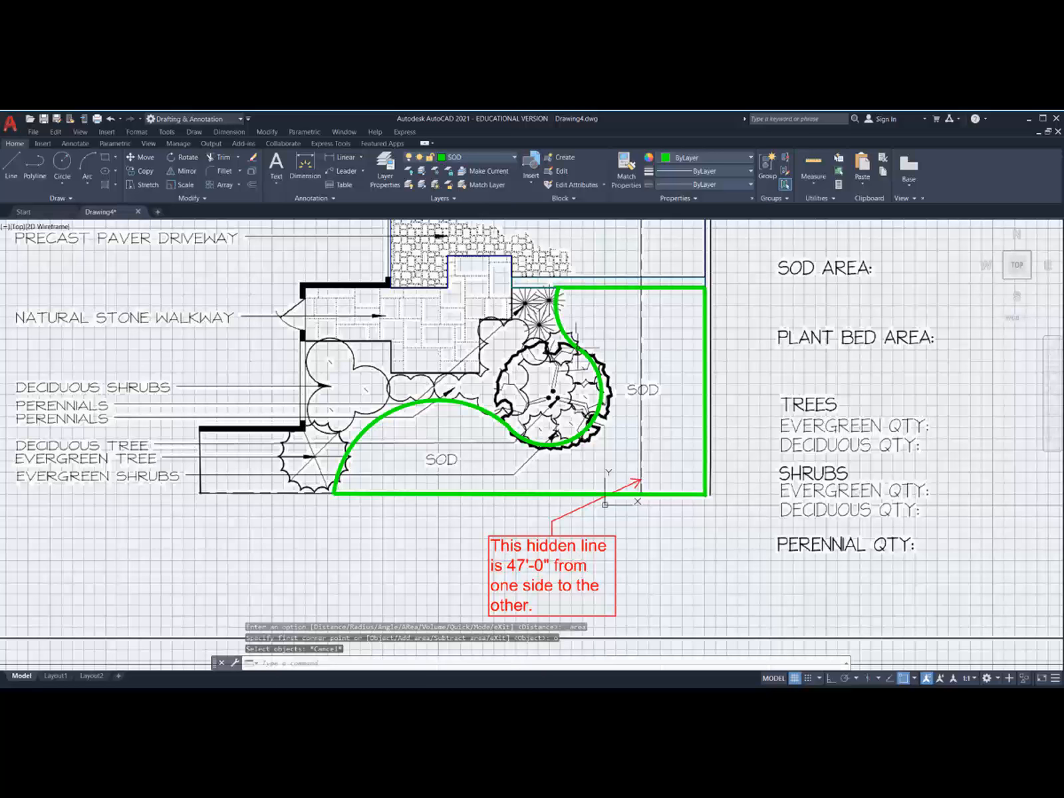
Step: Examine the outlined sod area, the other sod and planting areas, and the quantity headings on the assignment sheet
{"action": "scroll", "coordinate": [597, 335], "scroll_direction": "down", "scroll_amount": 4}
{"action": "middle_click_drag", "start_coordinate": [599, 285], "coordinate": [452, 432]}
{"action": "scroll", "coordinate": [432, 362], "scroll_direction": "up", "scroll_amount": 4}
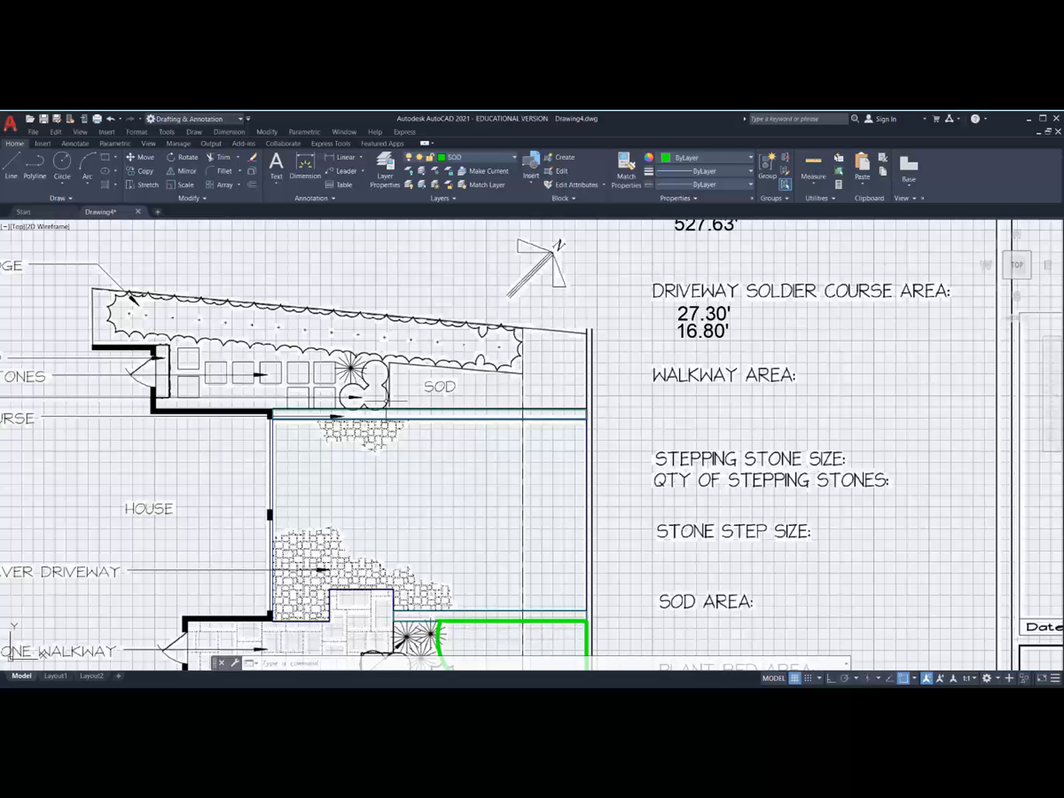
{"action": "scroll", "coordinate": [444, 436], "scroll_direction": "down", "scroll_amount": 4}
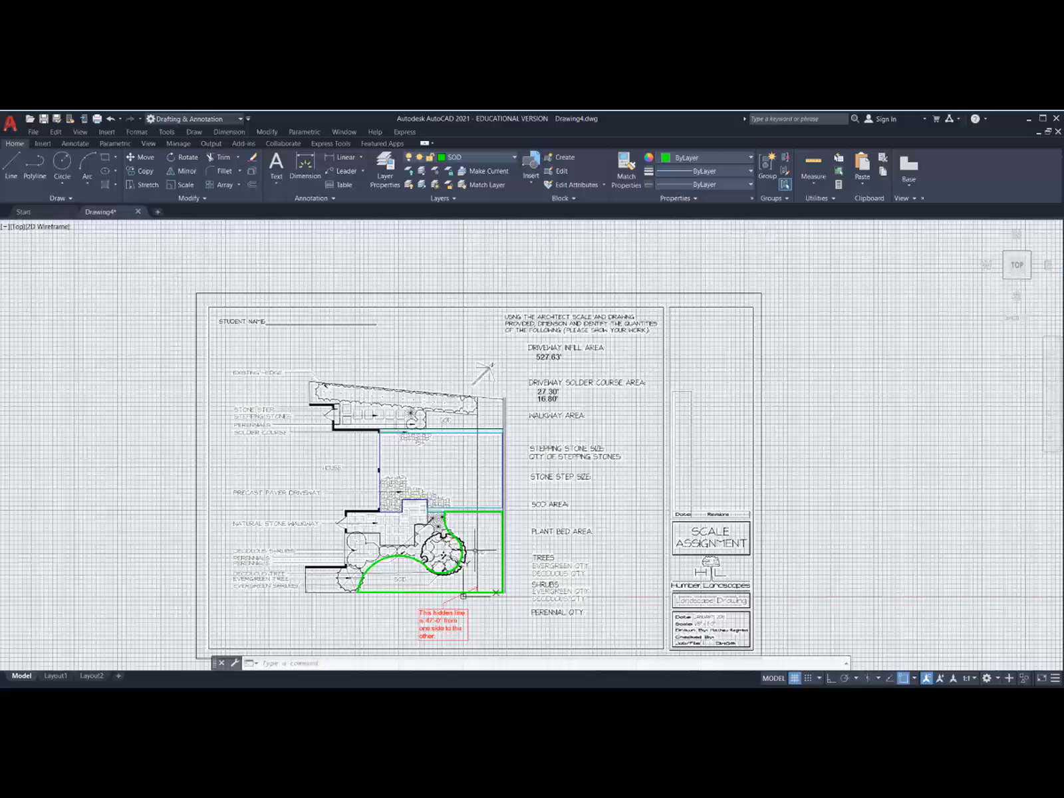
{"action": "scroll", "coordinate": [490, 571], "scroll_direction": "up", "scroll_amount": 4}
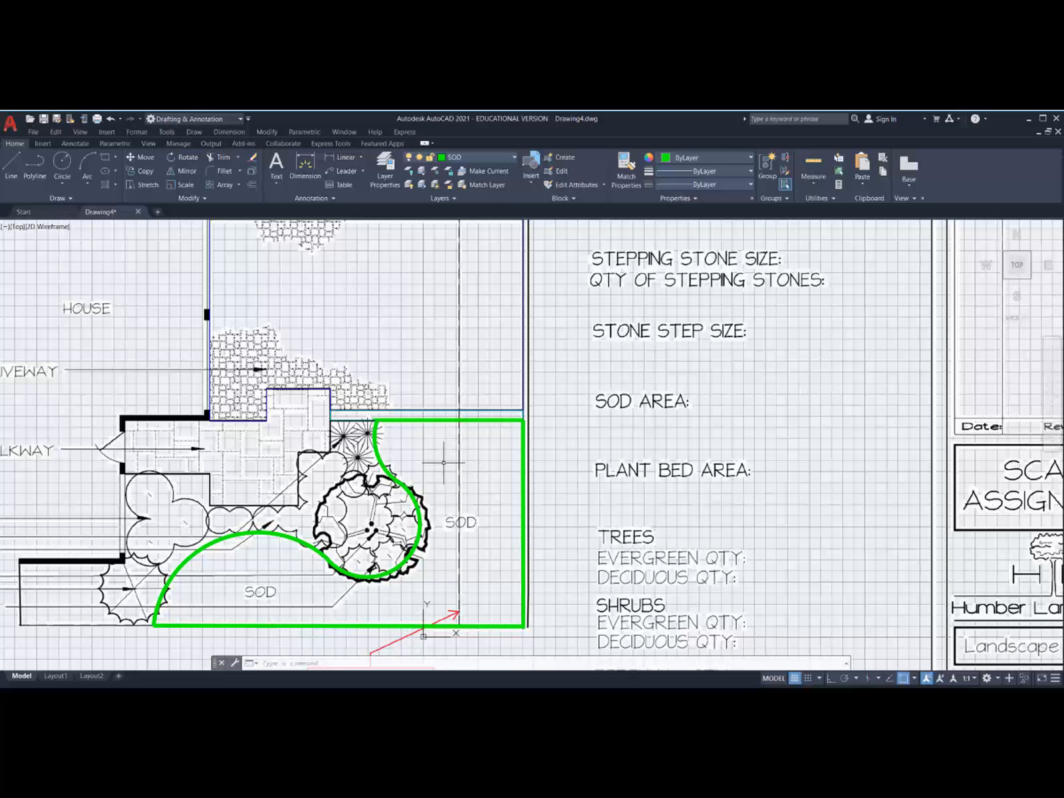
{"action": "scroll", "coordinate": [443, 463], "scroll_direction": "down", "scroll_amount": 4}
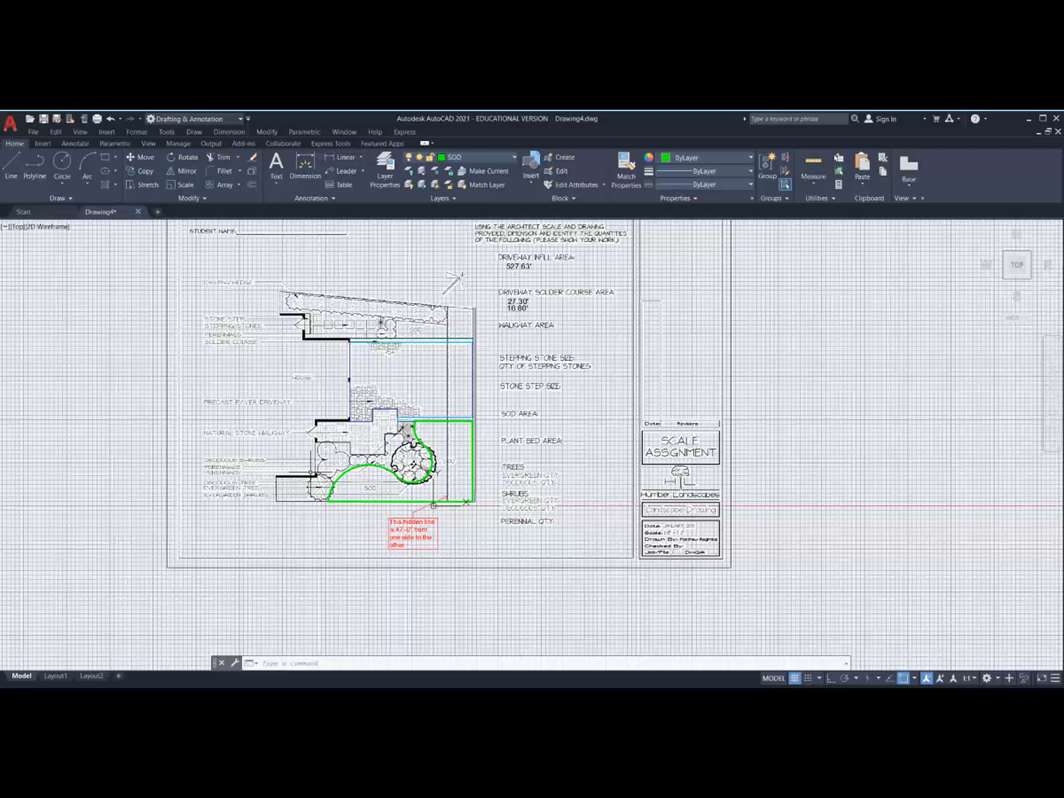
{"action": "scroll", "coordinate": [313, 464], "scroll_direction": "up", "scroll_amount": 6}
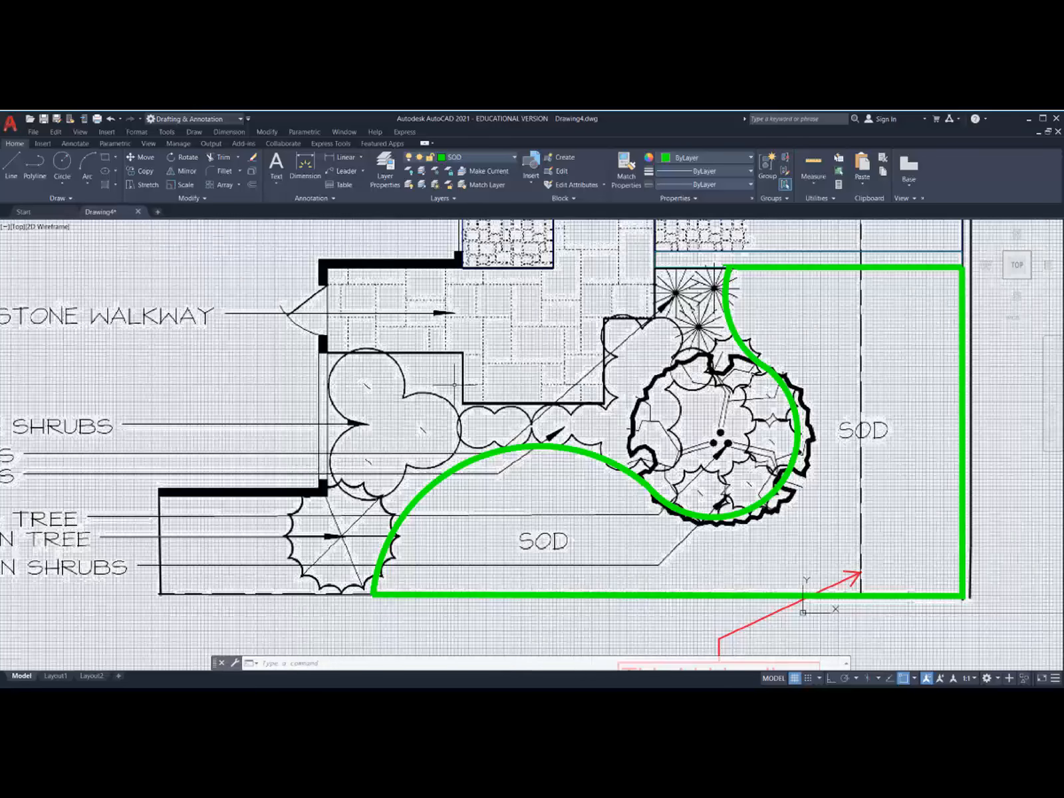
{"action": "scroll", "coordinate": [455, 386], "scroll_direction": "down", "scroll_amount": 2}
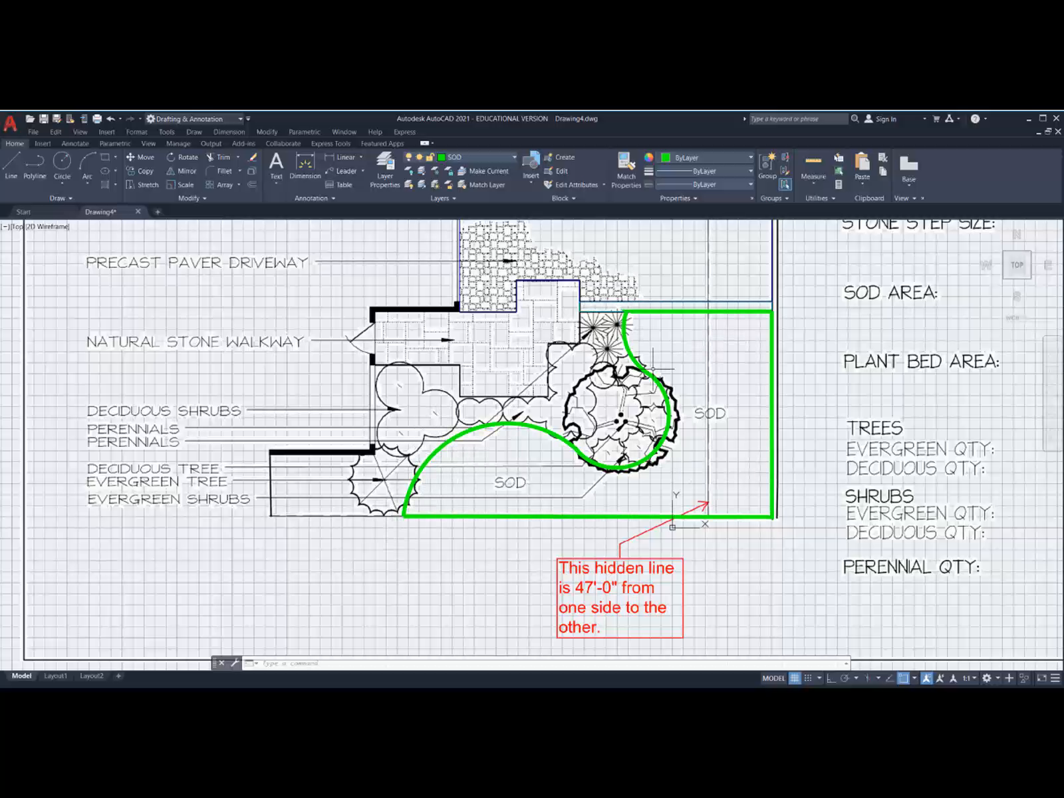
{"action": "scroll", "coordinate": [575, 382], "scroll_direction": "down", "scroll_amount": 4}
{"action": "middle_click_drag", "start_coordinate": [635, 293], "coordinate": [427, 387]}
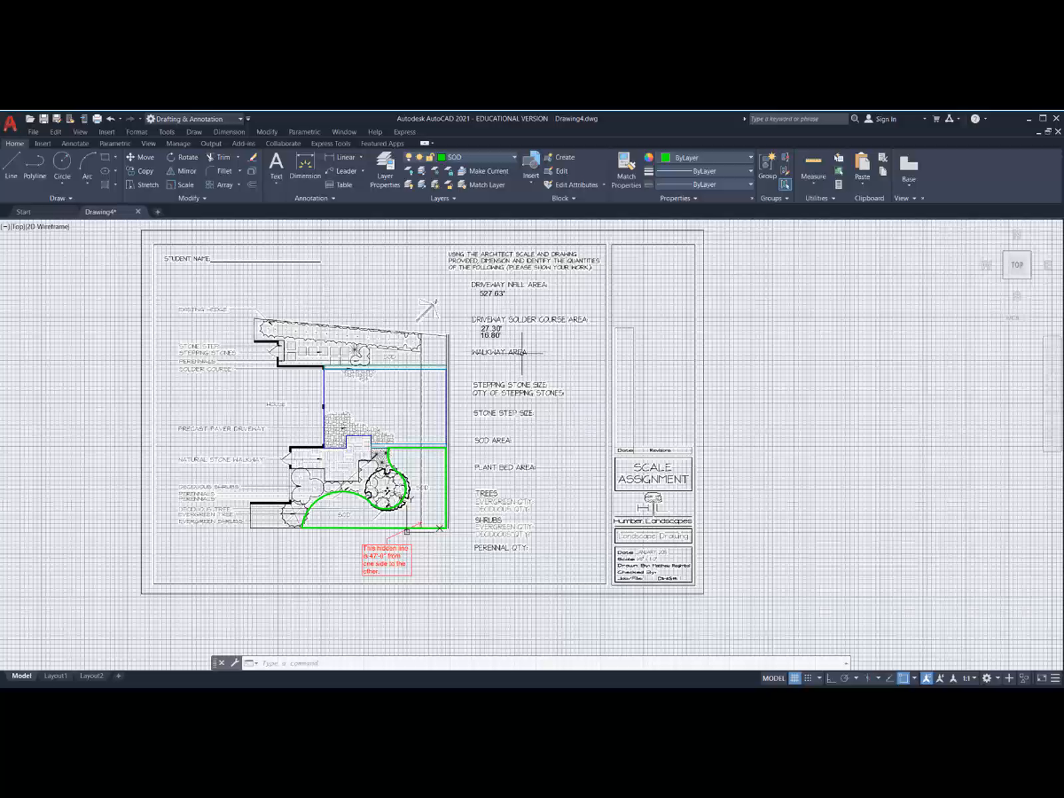
Step: Open the plot settings for the model and select Adobe PDF as the printer
{"action": "key", "text": "Escape"}
{"action": "key", "text": "Escape"}
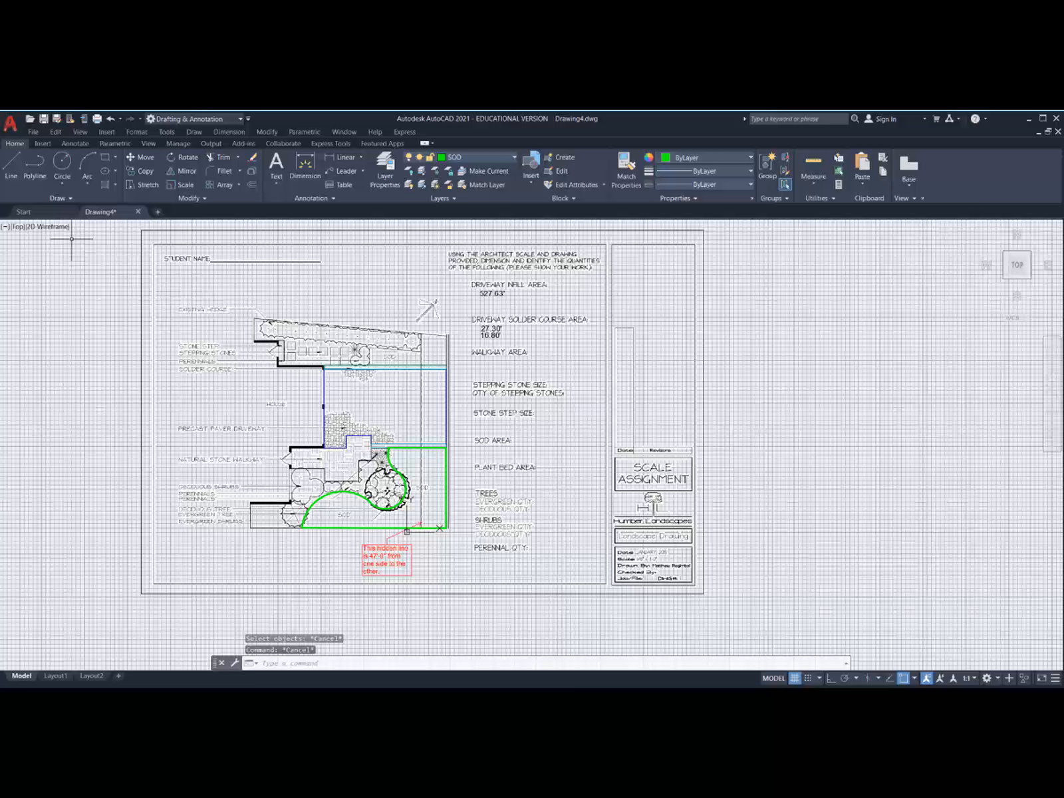
{"action": "left_click", "coordinate": [33, 132]}
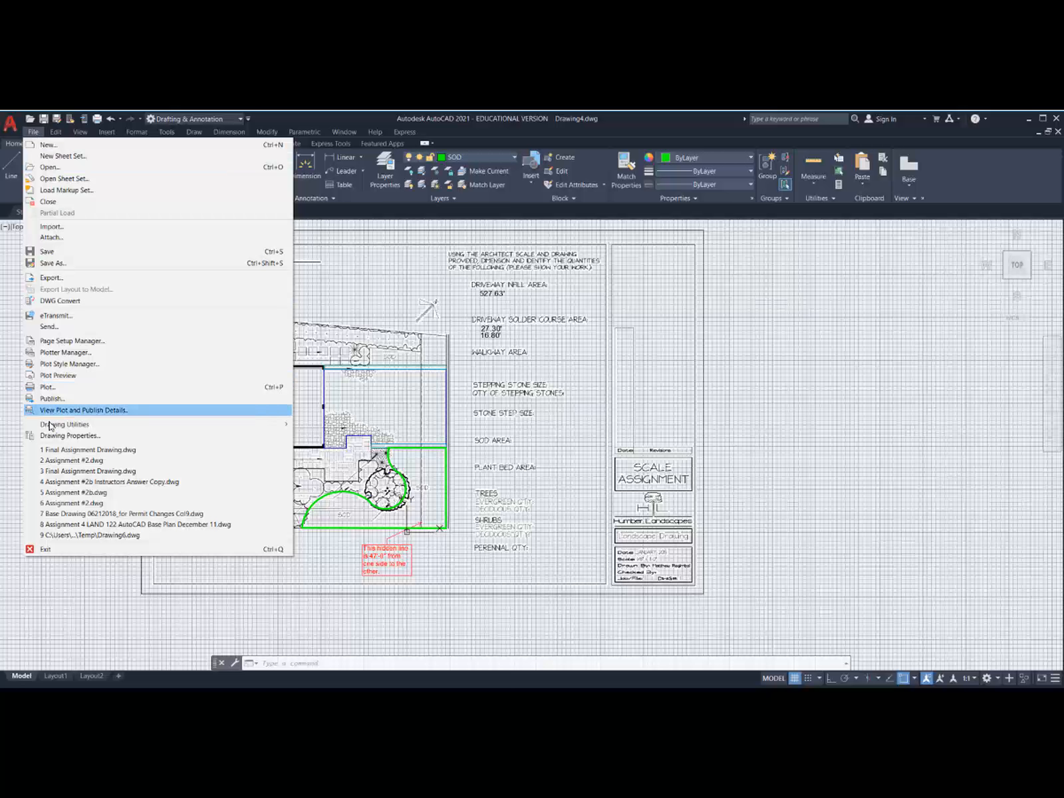
{"action": "left_click", "coordinate": [48, 387]}
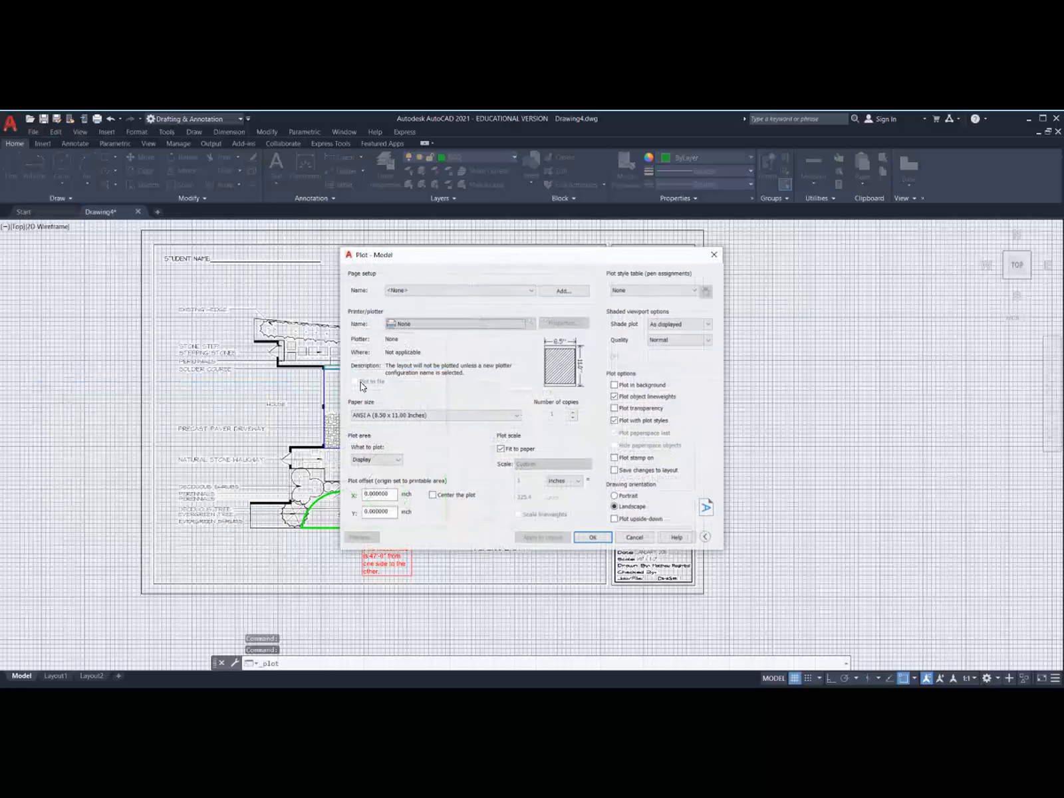
{"action": "left_click", "coordinate": [531, 323]}
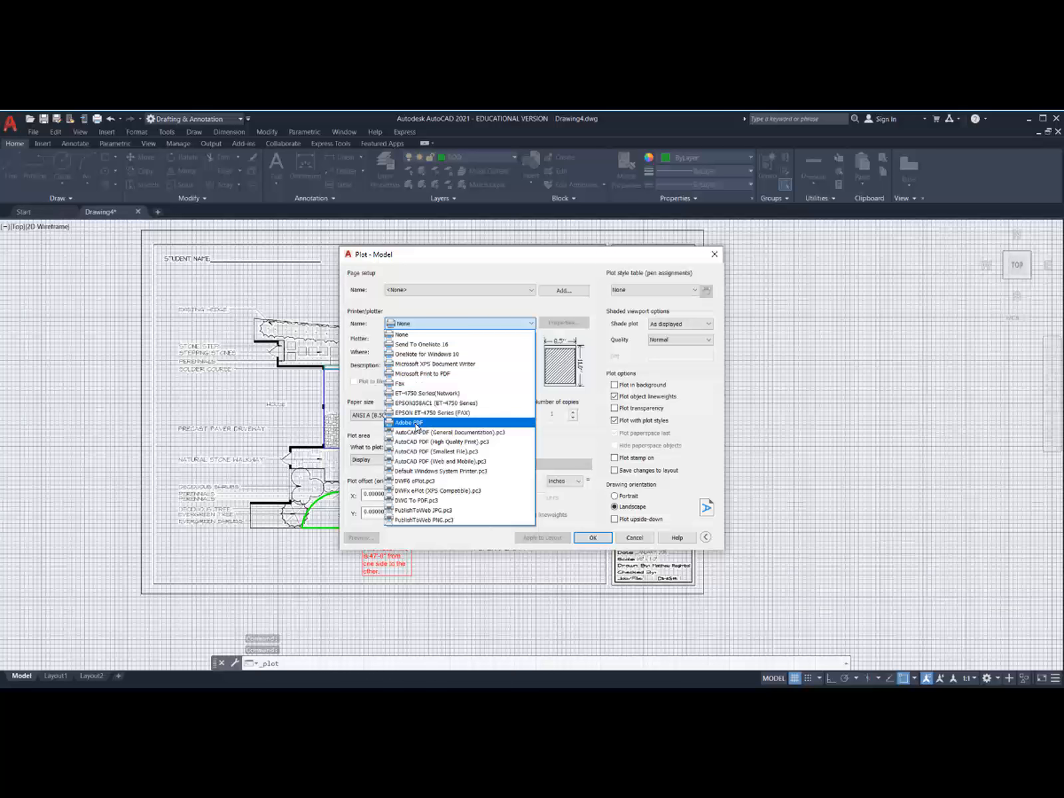
{"action": "left_click", "coordinate": [410, 423]}
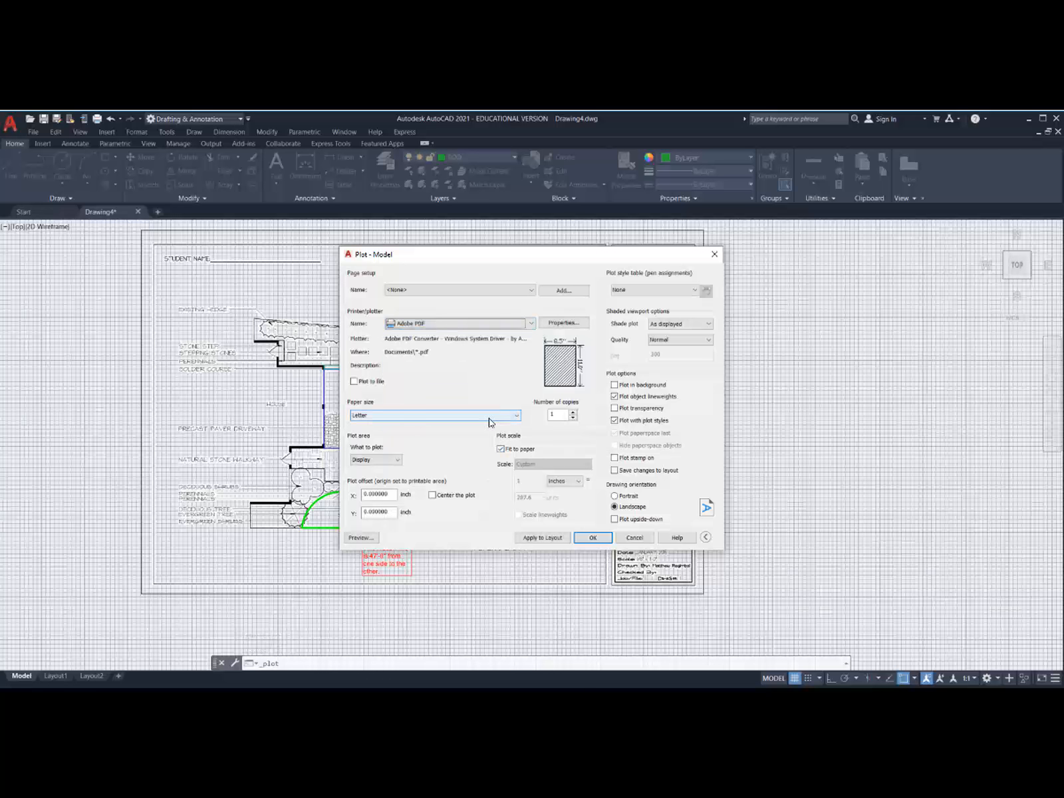
Step: Set the plot area to a window spanning opposite corners of the sheet's outer border
{"action": "left_click", "coordinate": [400, 463]}
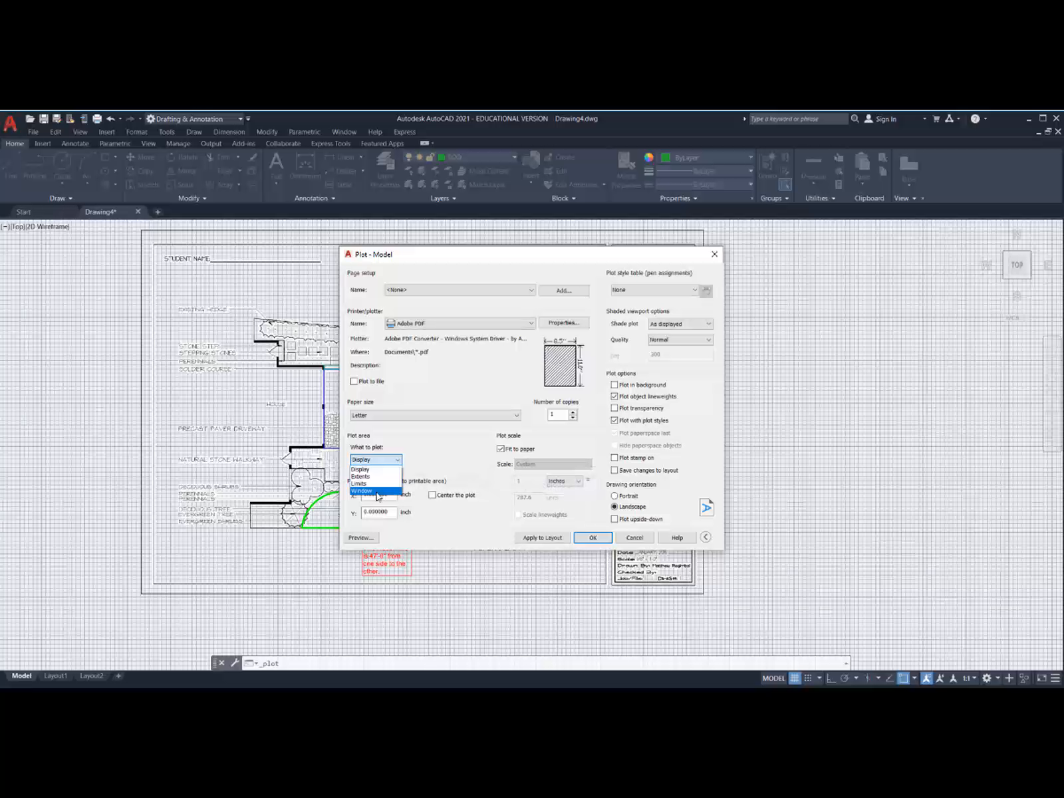
{"action": "left_click", "coordinate": [363, 491]}
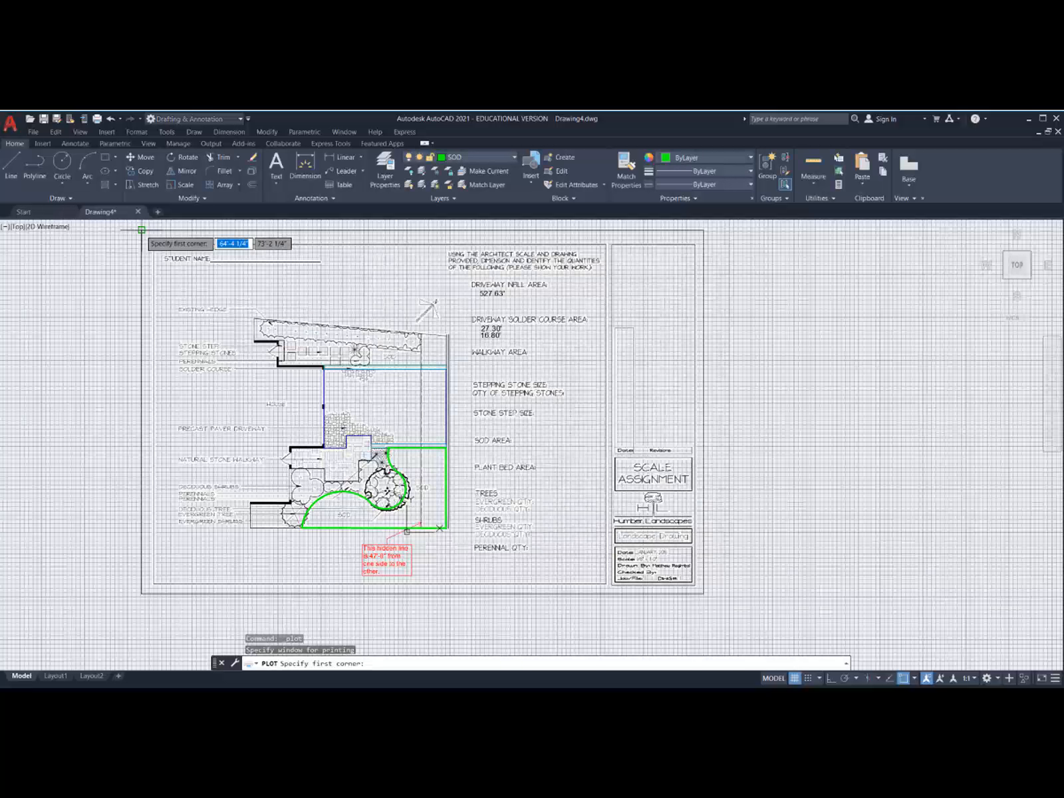
{"action": "left_click", "coordinate": [141, 230]}
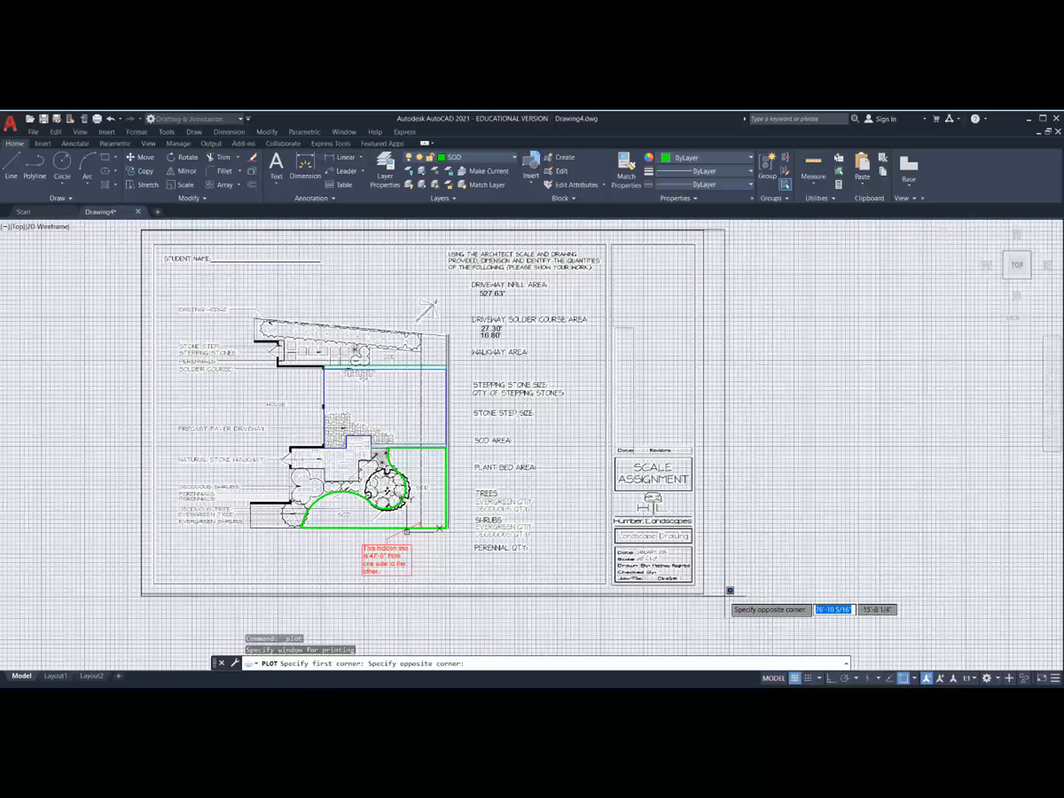
{"action": "left_click", "coordinate": [703, 593]}
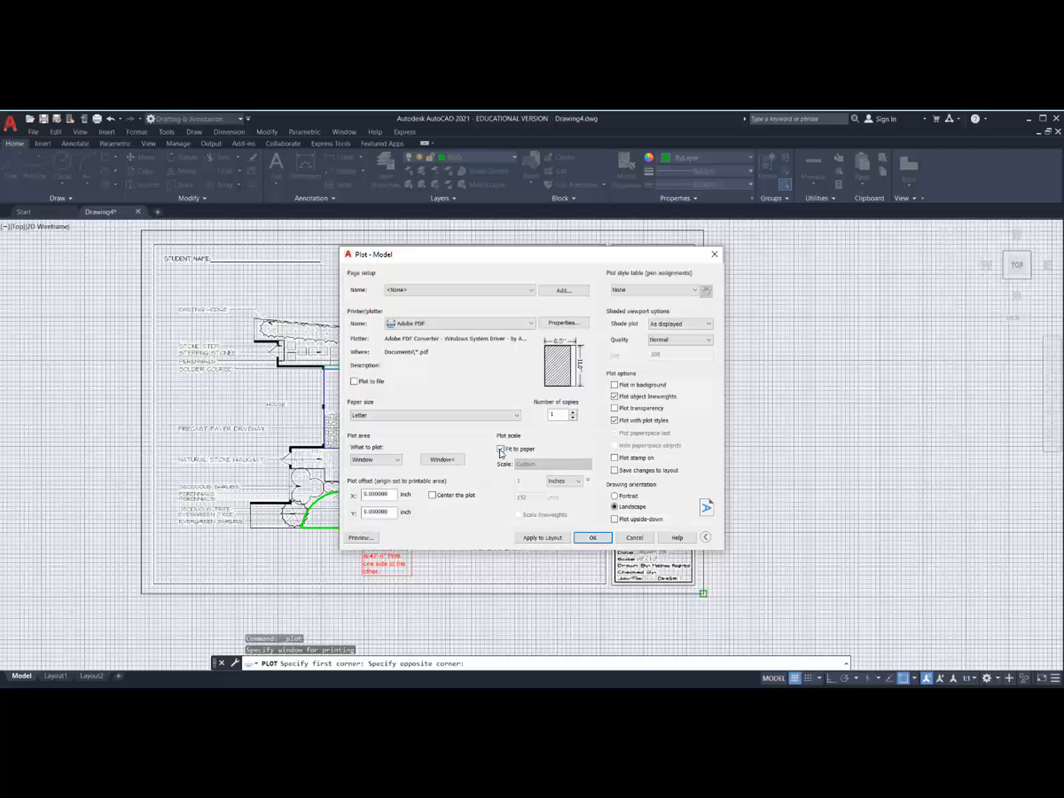
Step: Center the plot on the Letter paper, preview the plotted sheet and leave the preview
{"action": "left_click", "coordinate": [437, 496]}
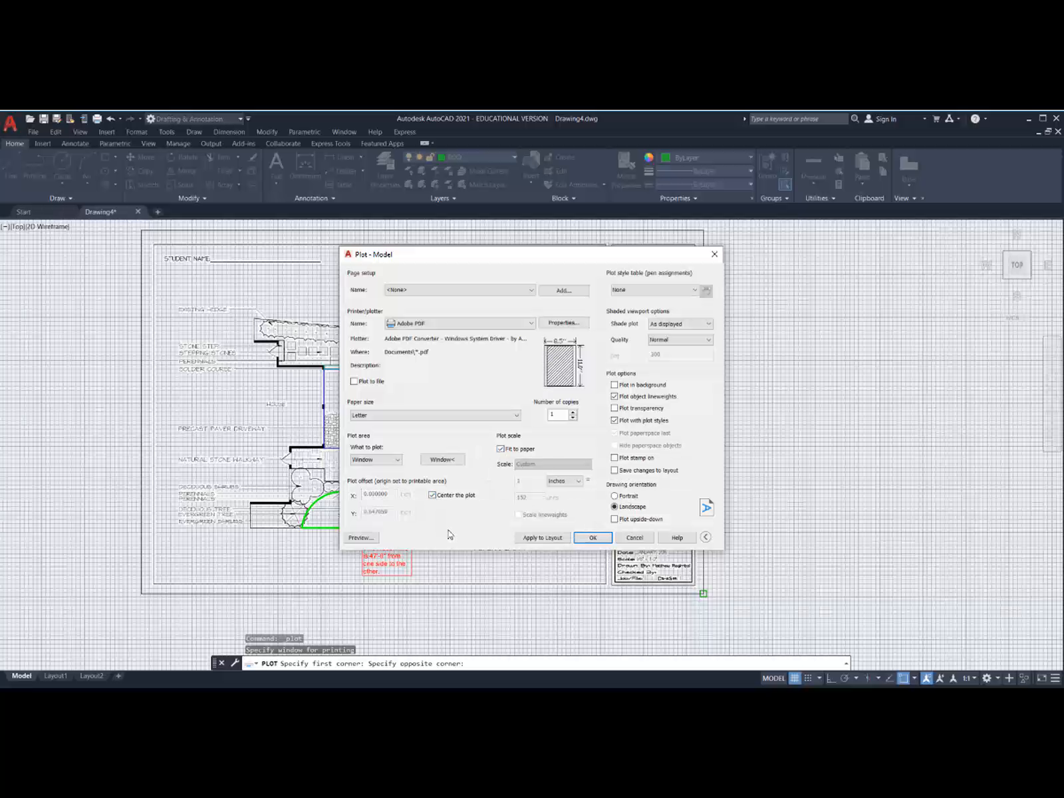
{"action": "left_click", "coordinate": [360, 537]}
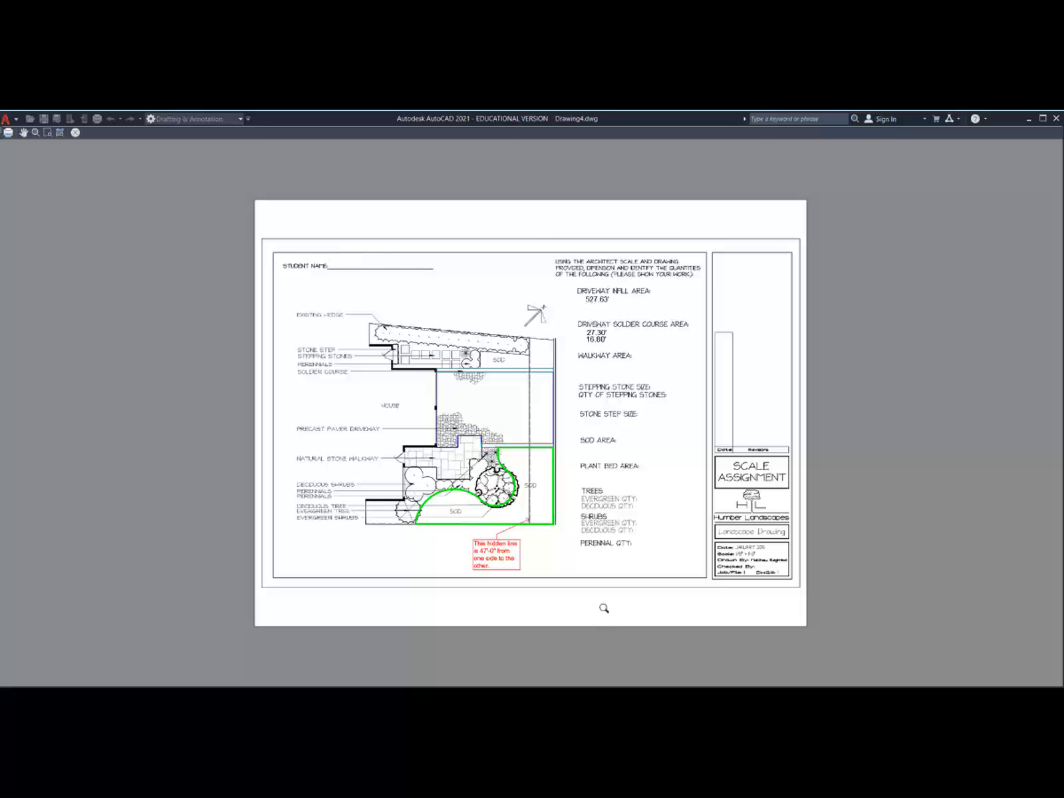
{"action": "key", "text": "Escape"}
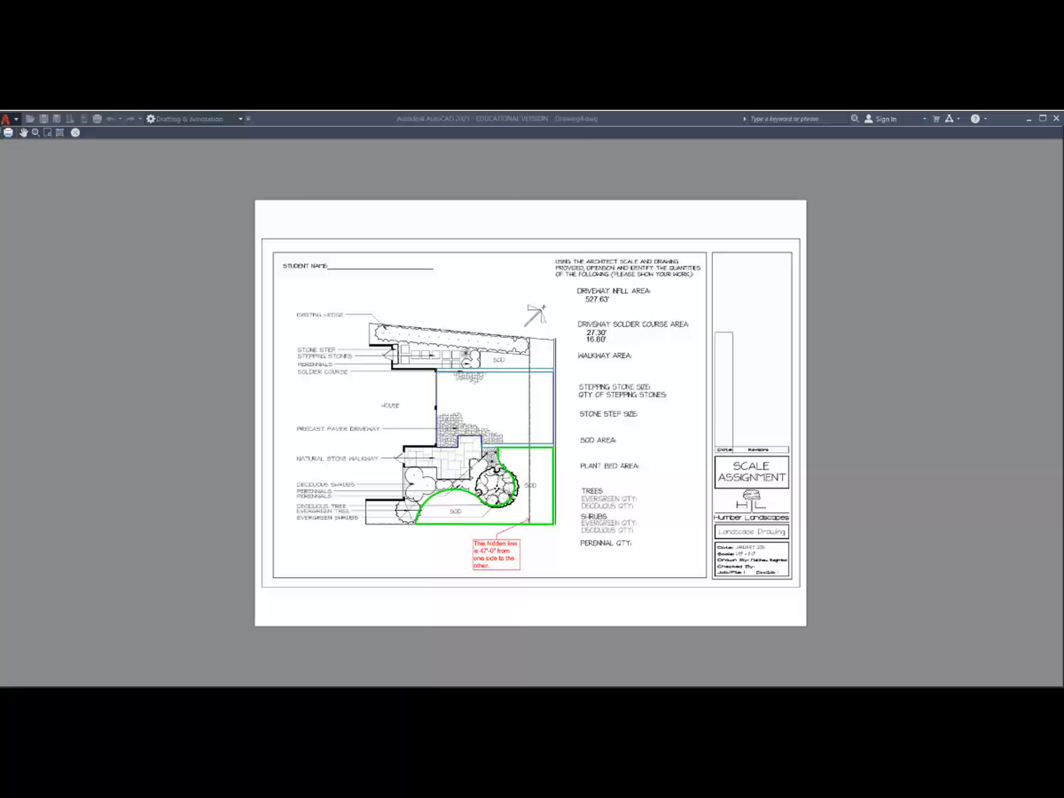